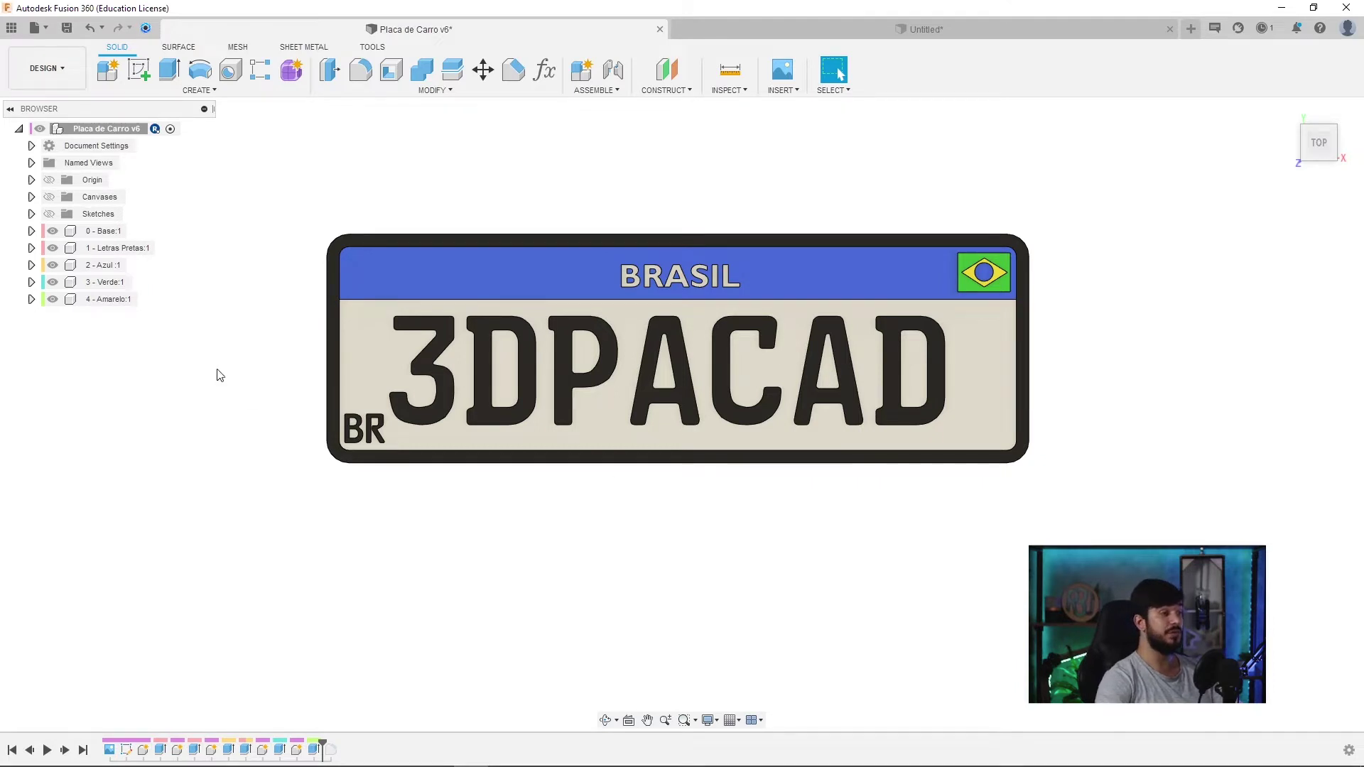
- Show the canvas, hide the five plate bodies, frame the reference drawing, then show the desktop
left_click(49, 197)
left_click(53, 231)
left_click(52, 248)
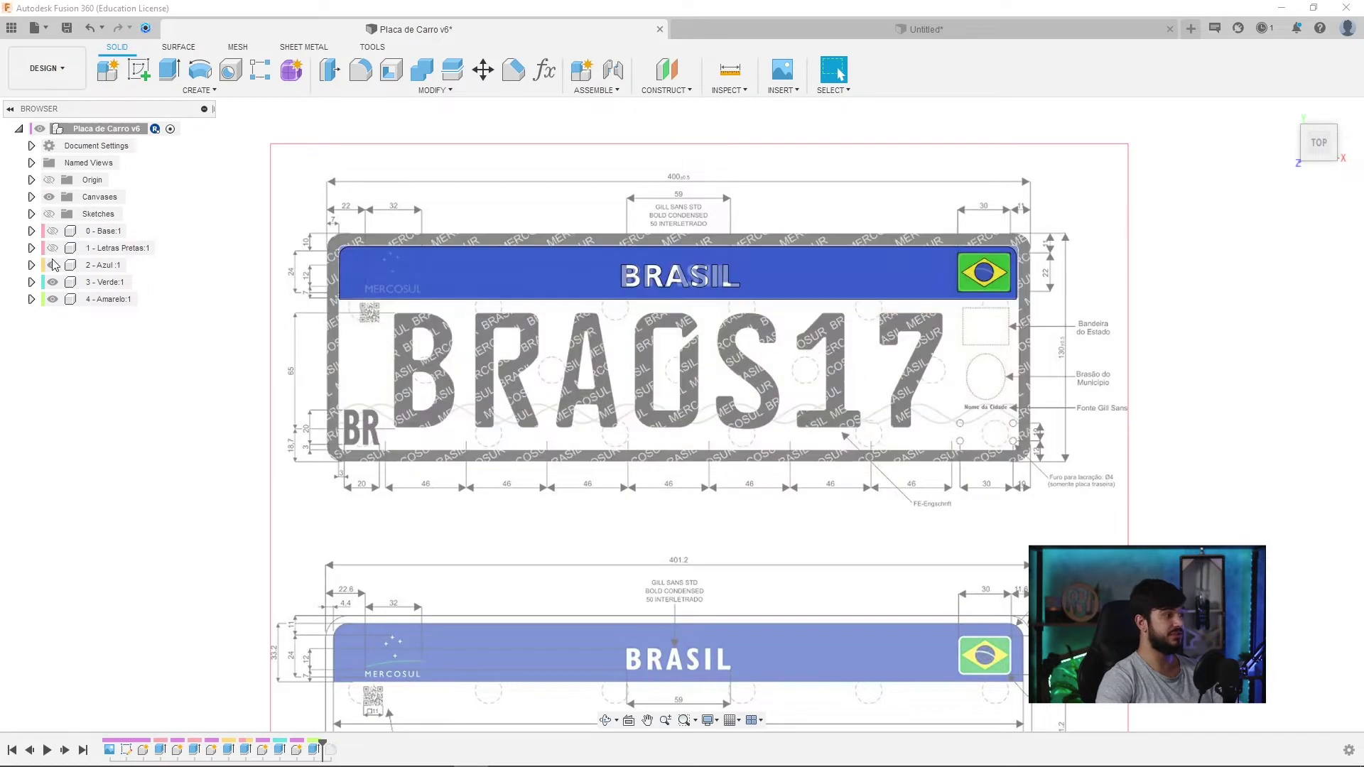
left_click(52, 282)
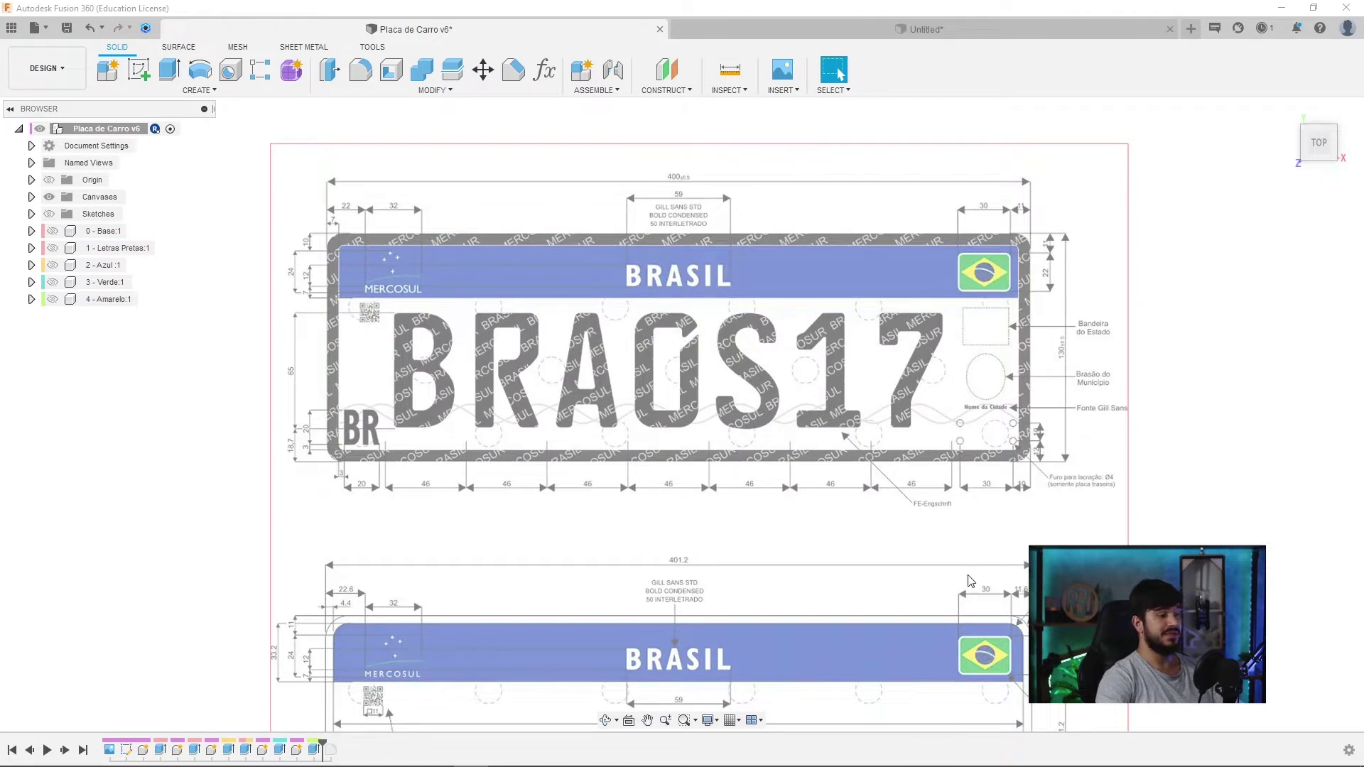
scroll(827, 546, "down", 1)
middle_click_drag(1212, 469, 1171, 486)
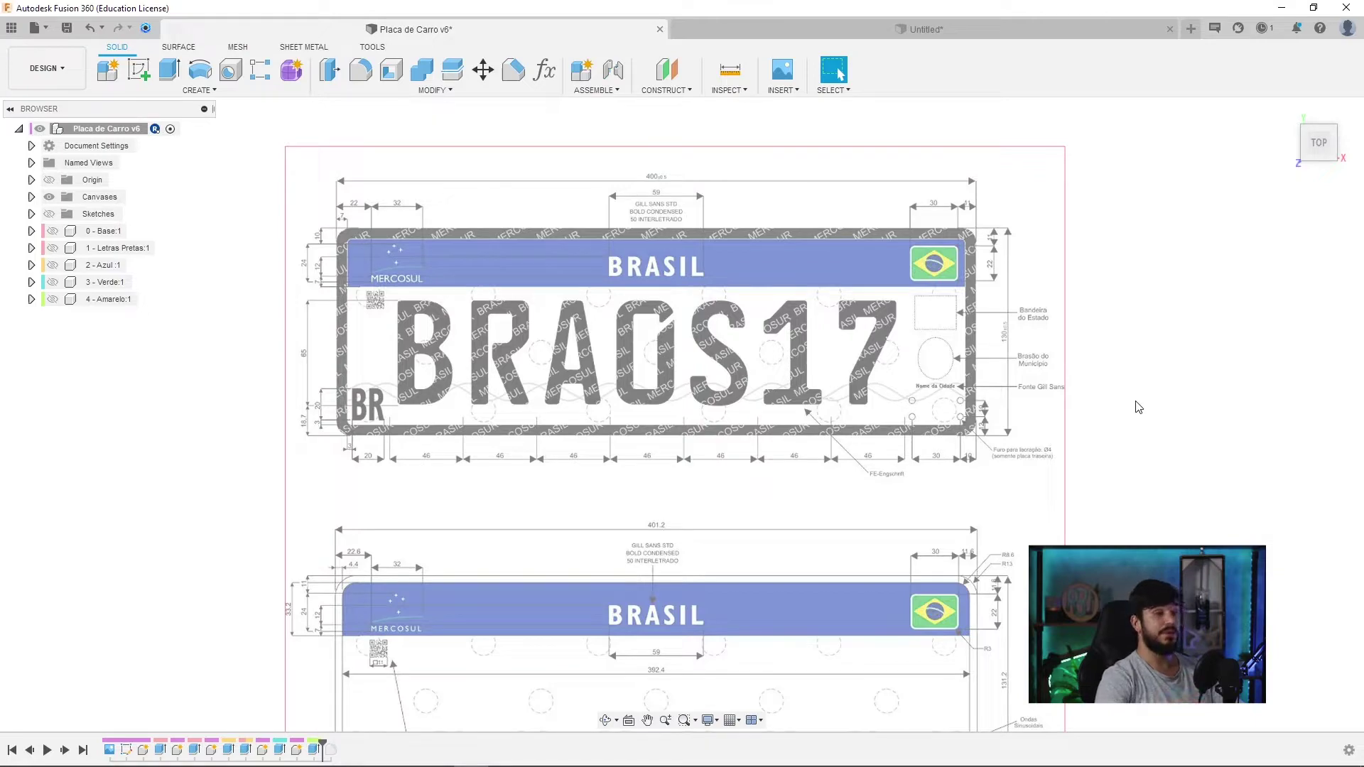
key("super+d")
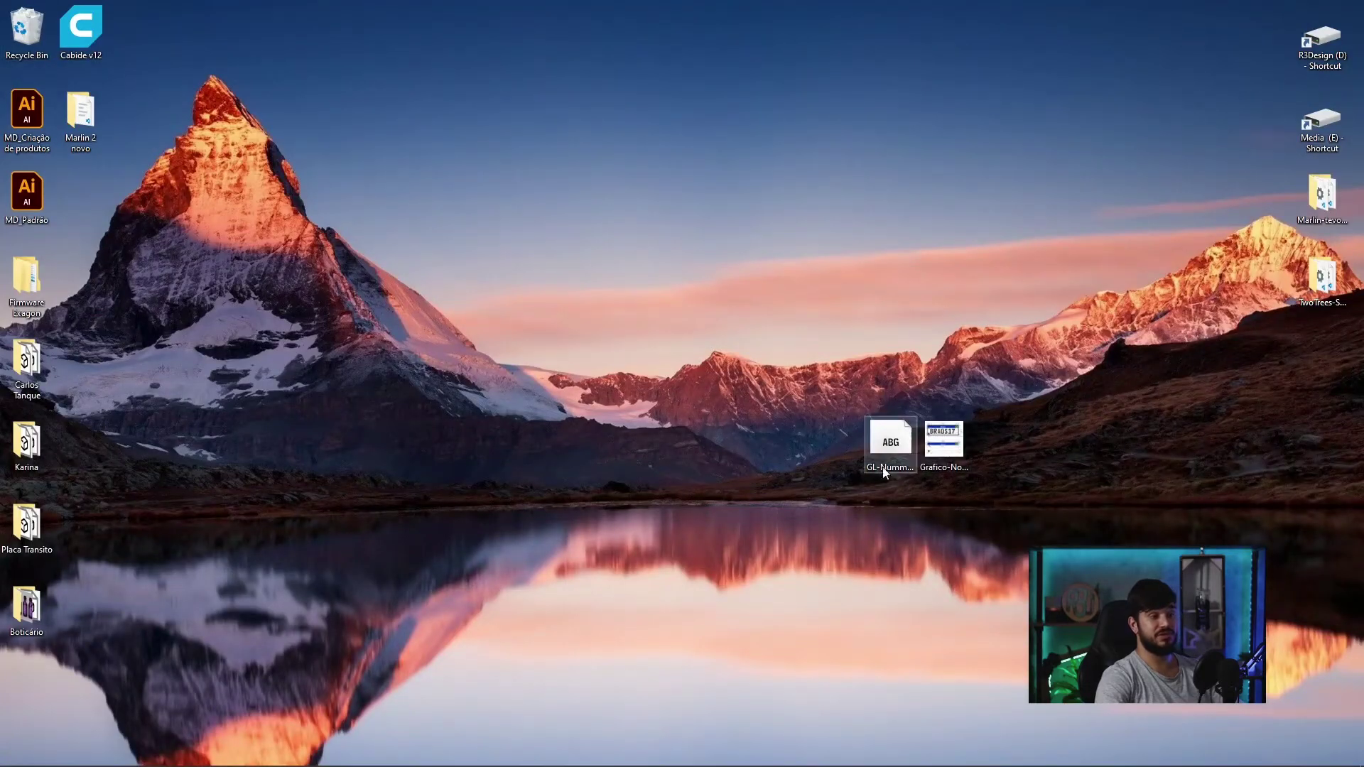
- Install the GL-Nummernschild-Mtl font over the existing copy and close Font Viewer
double_click(878, 441)
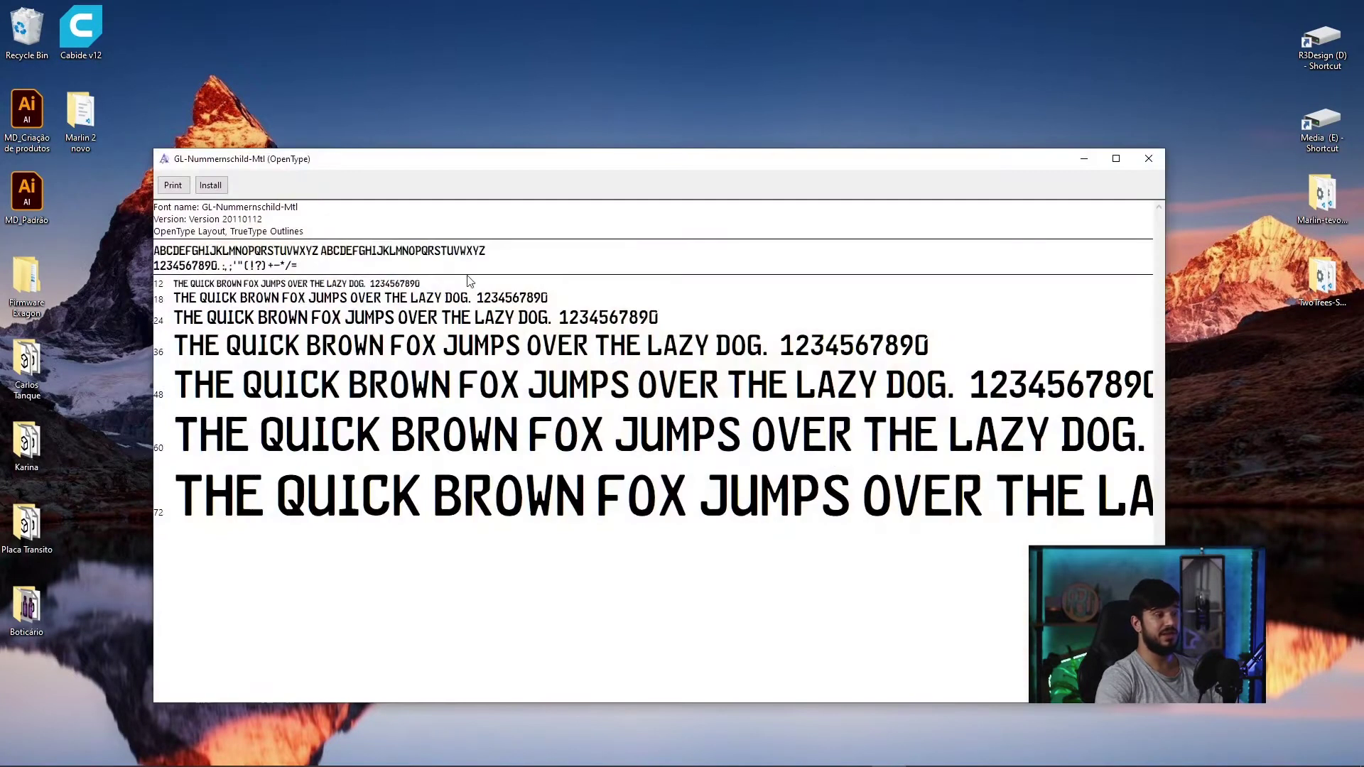
left_click(217, 186)
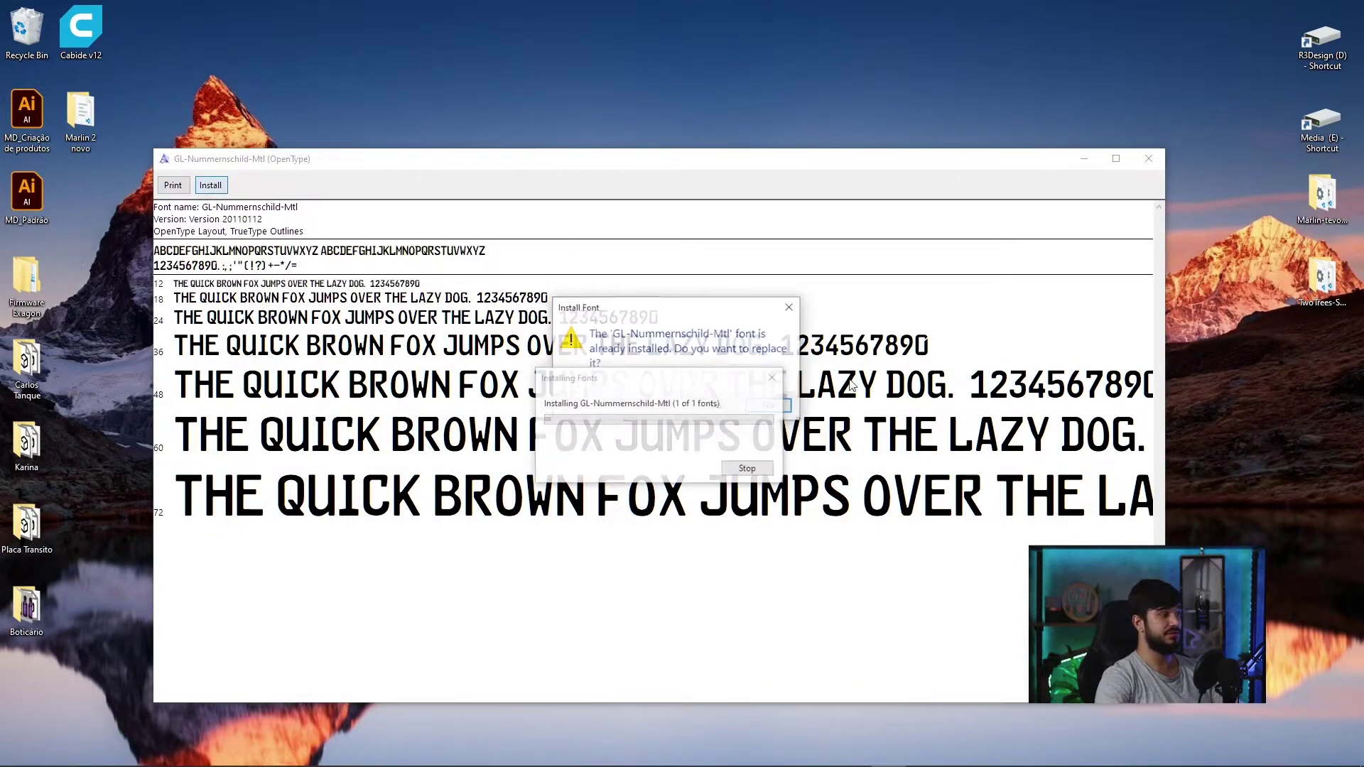
left_click(790, 308)
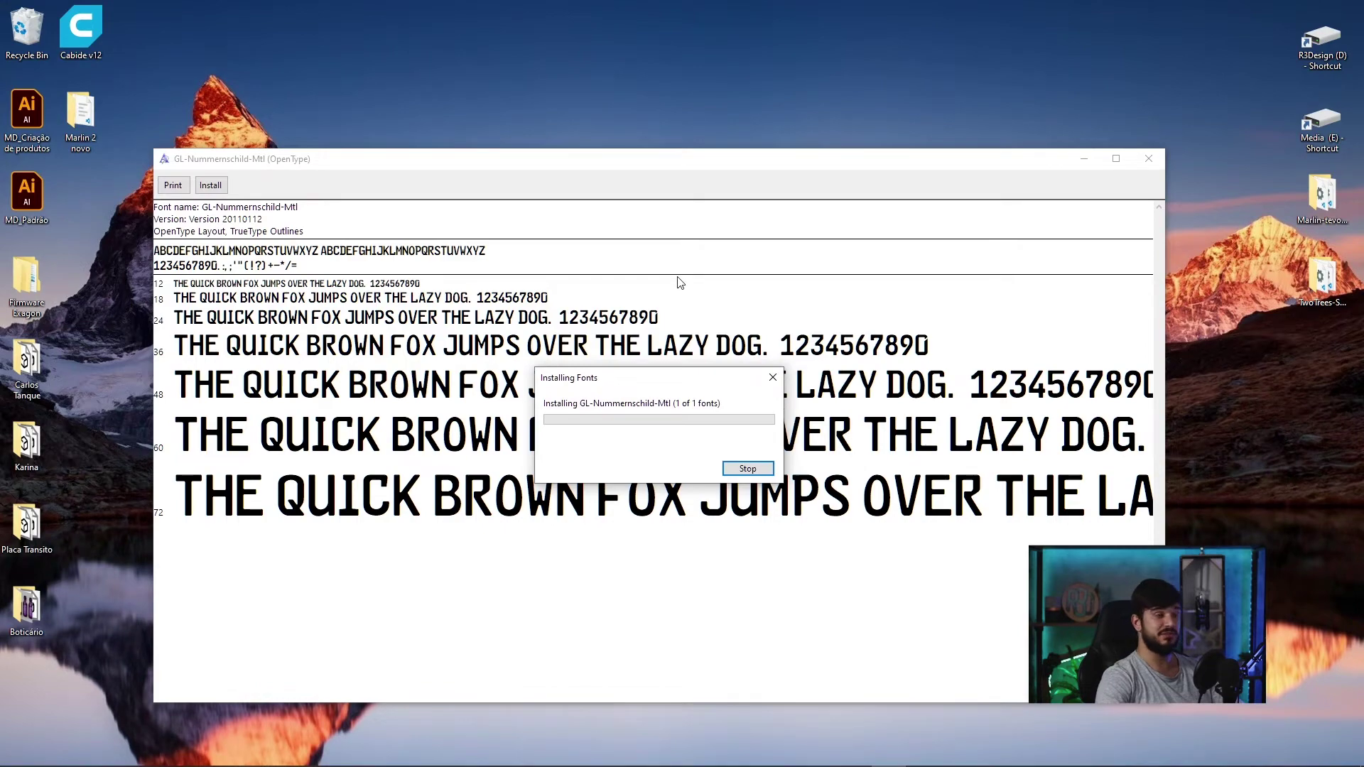
left_click(1148, 158)
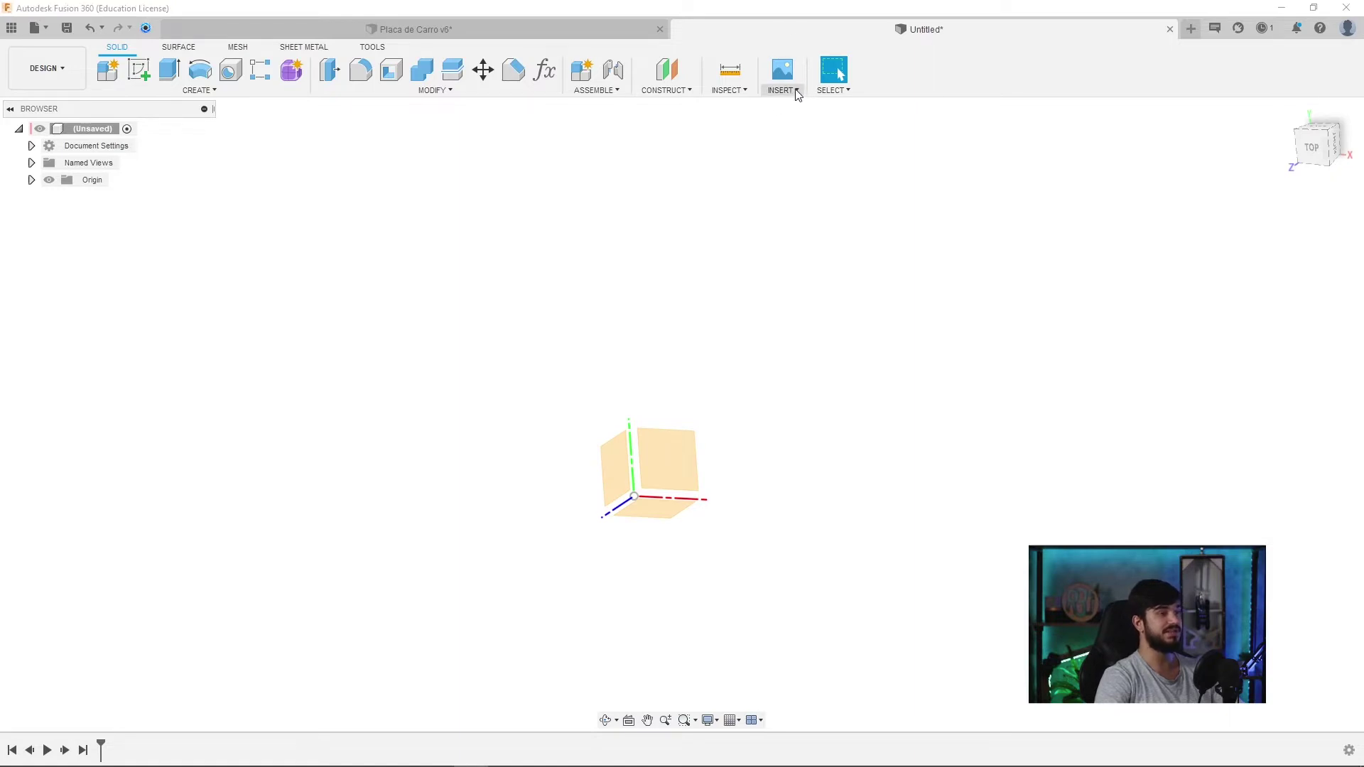
- Insert the Desktop image Grafico-Novas-Placas as a canvas on the XY plane
left_click(782, 91)
mouse_move(791, 138)
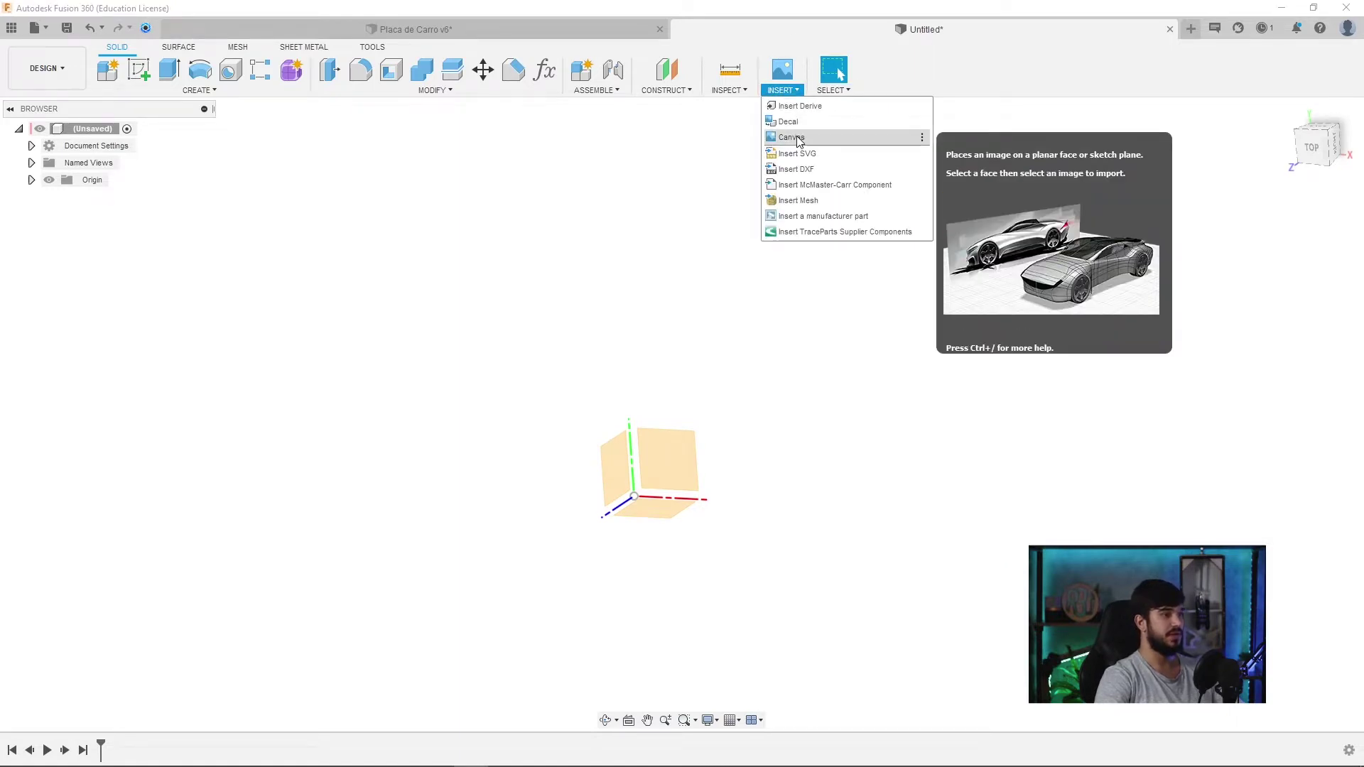
left_click(798, 139)
left_click(547, 523)
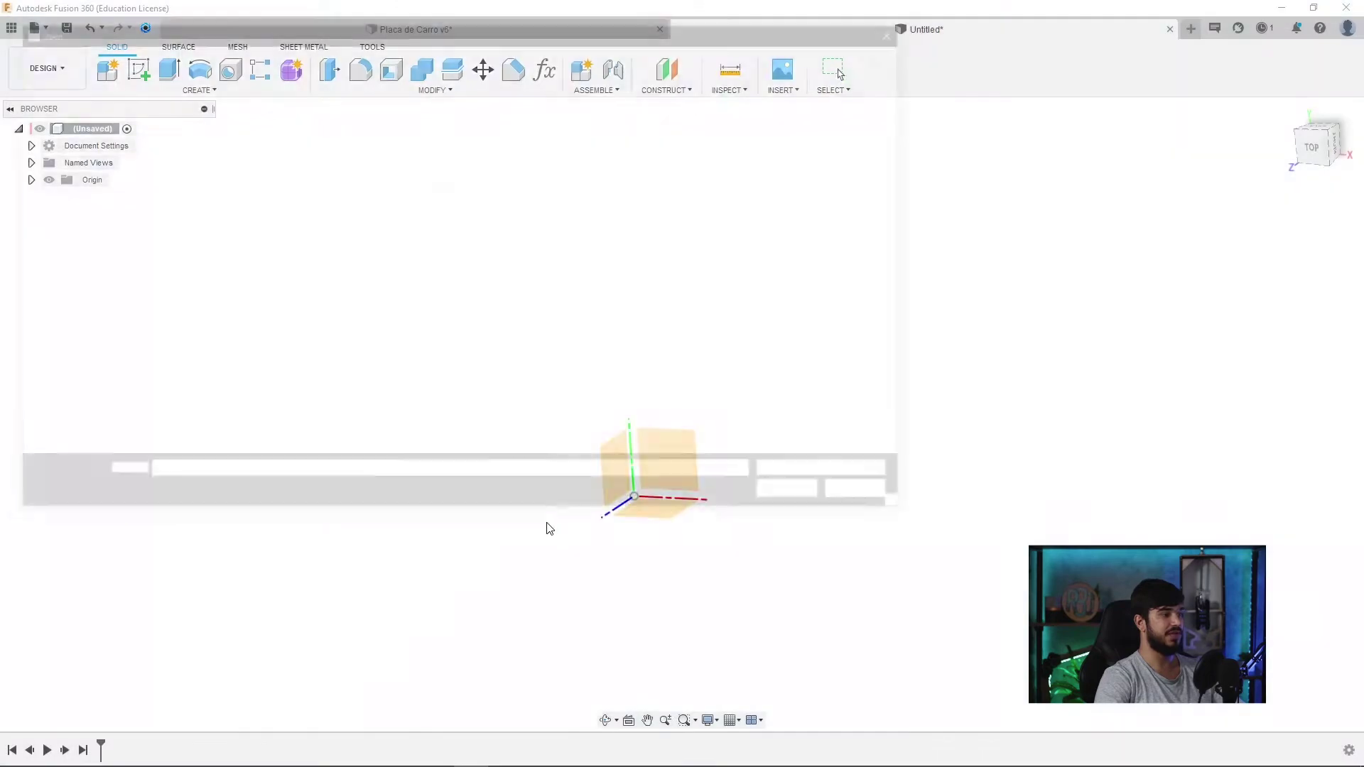
double_click(793, 161)
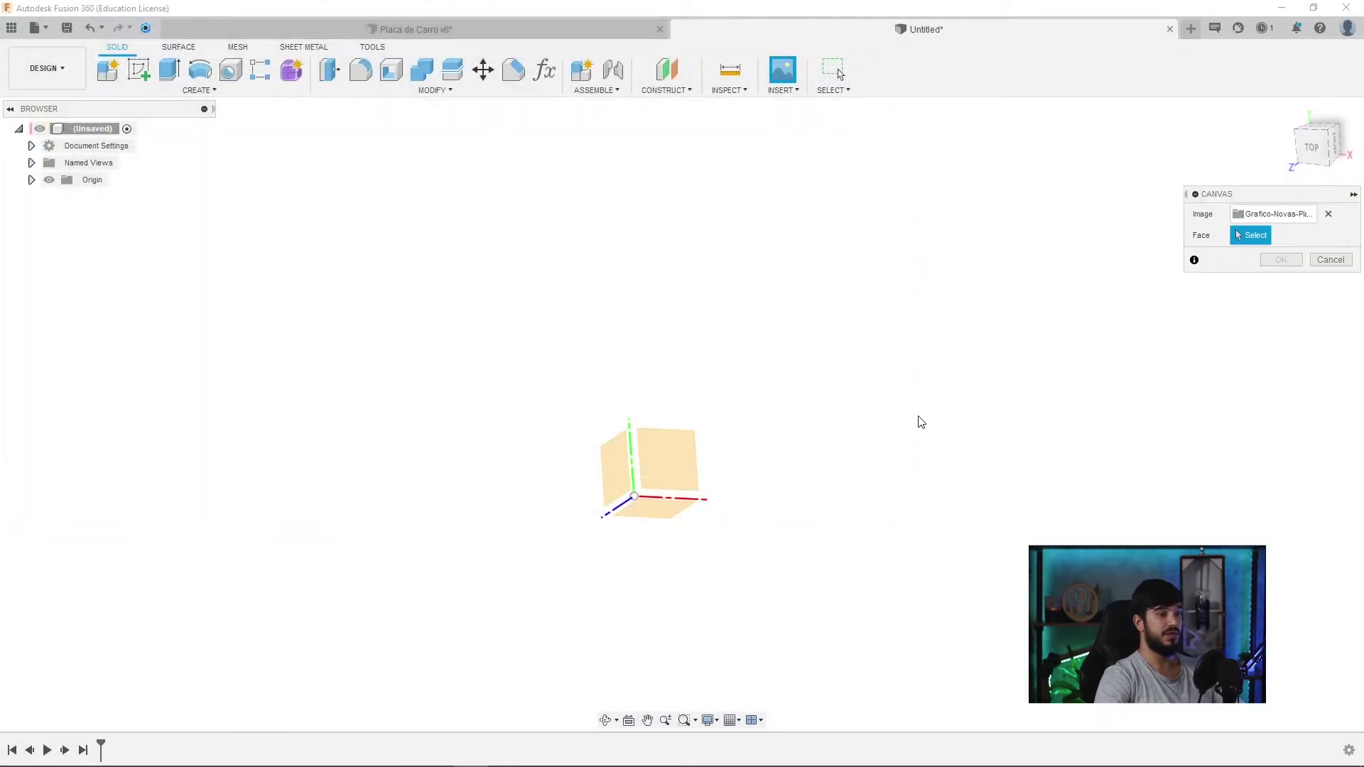
middle_click_drag(948, 406, 938, 439, "shift")
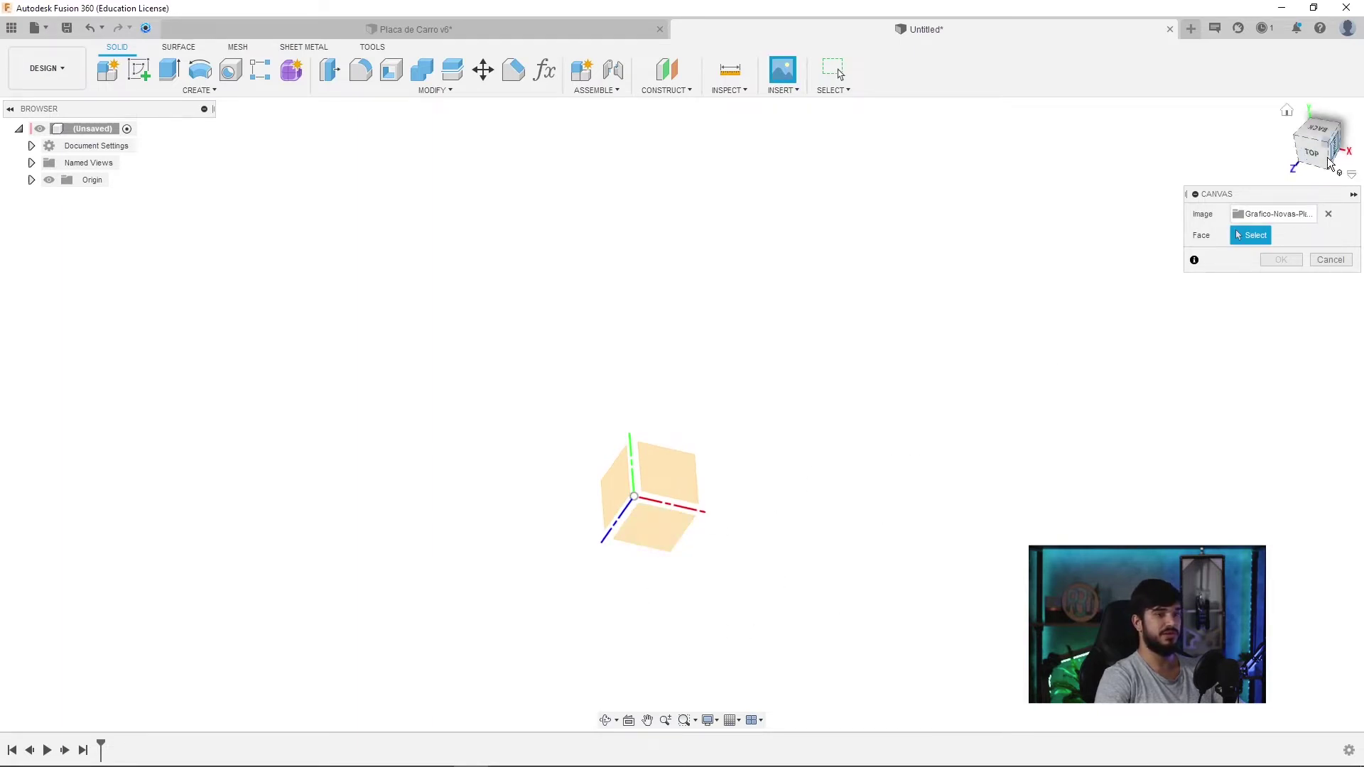
left_click(1296, 121)
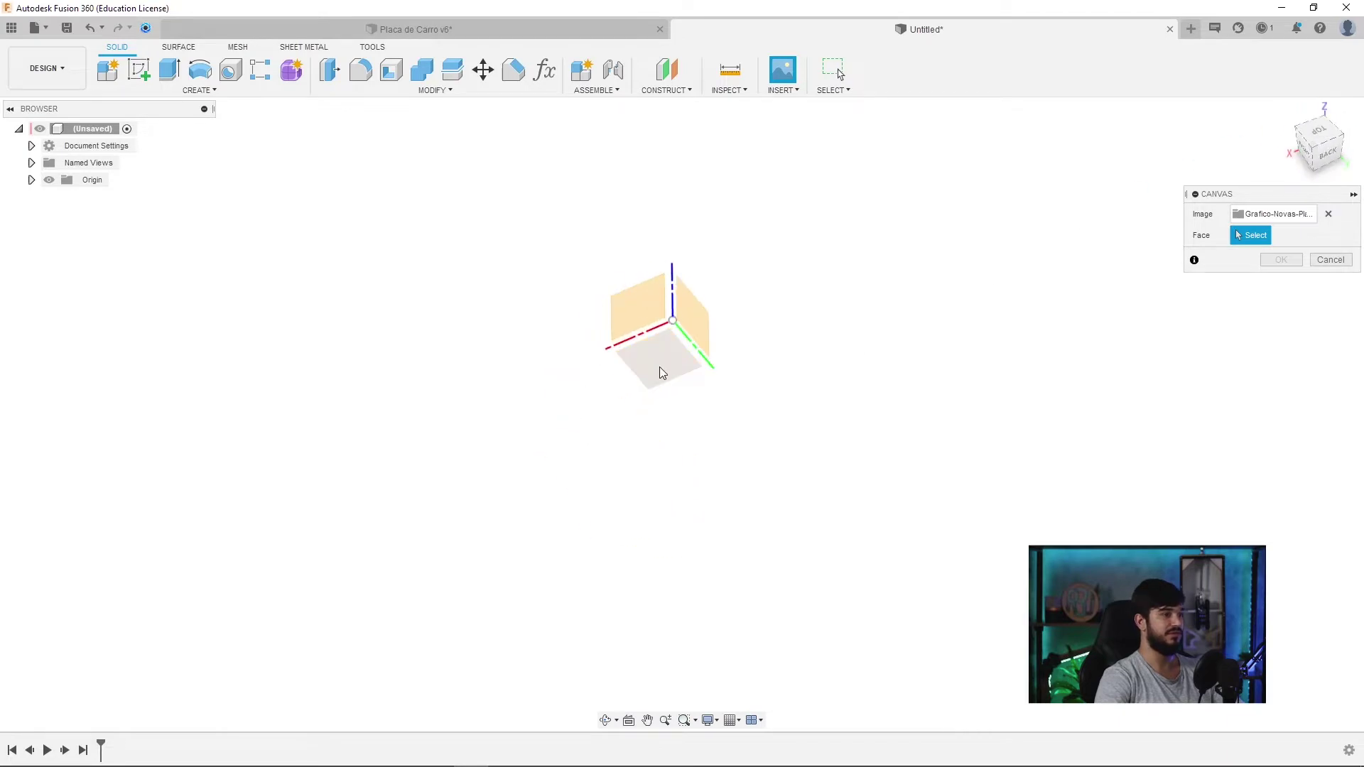
left_click(662, 369)
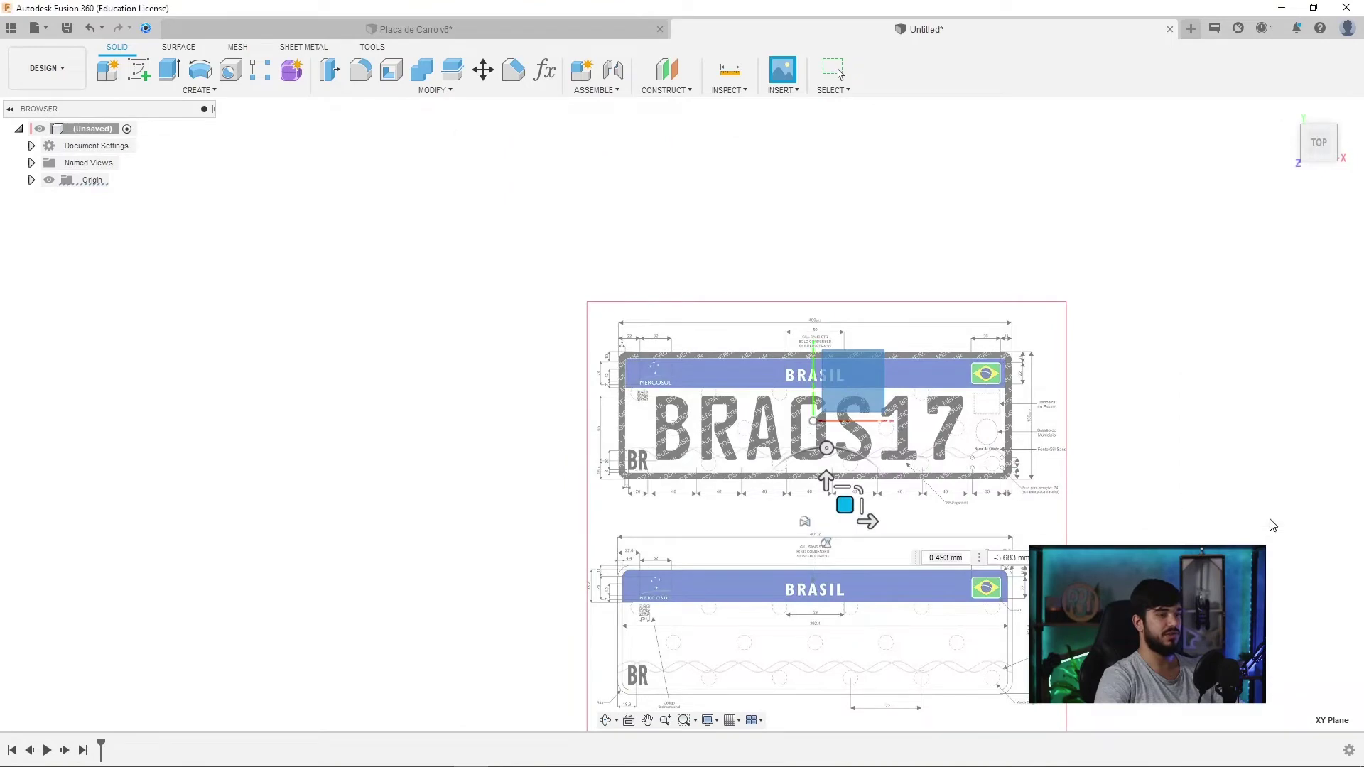
key("Return")
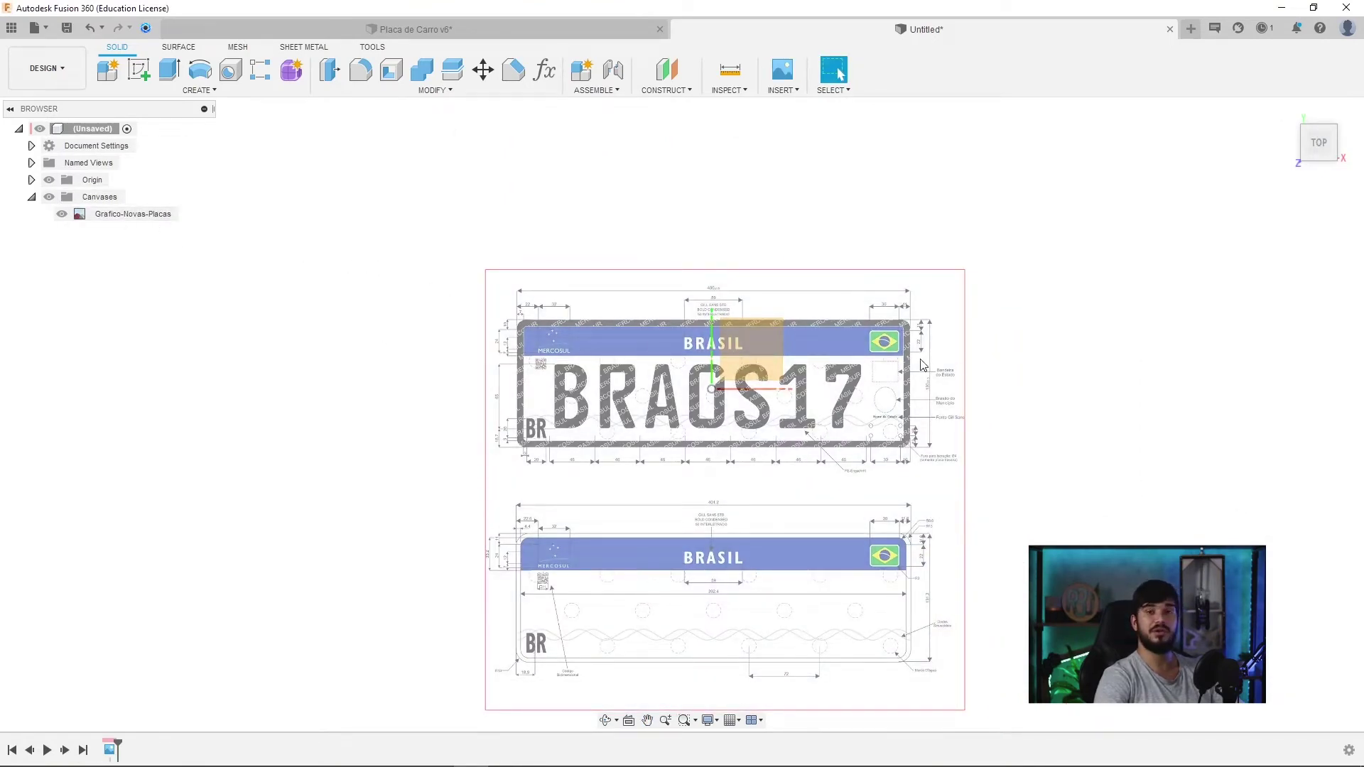
scroll(753, 323, "up", 5)
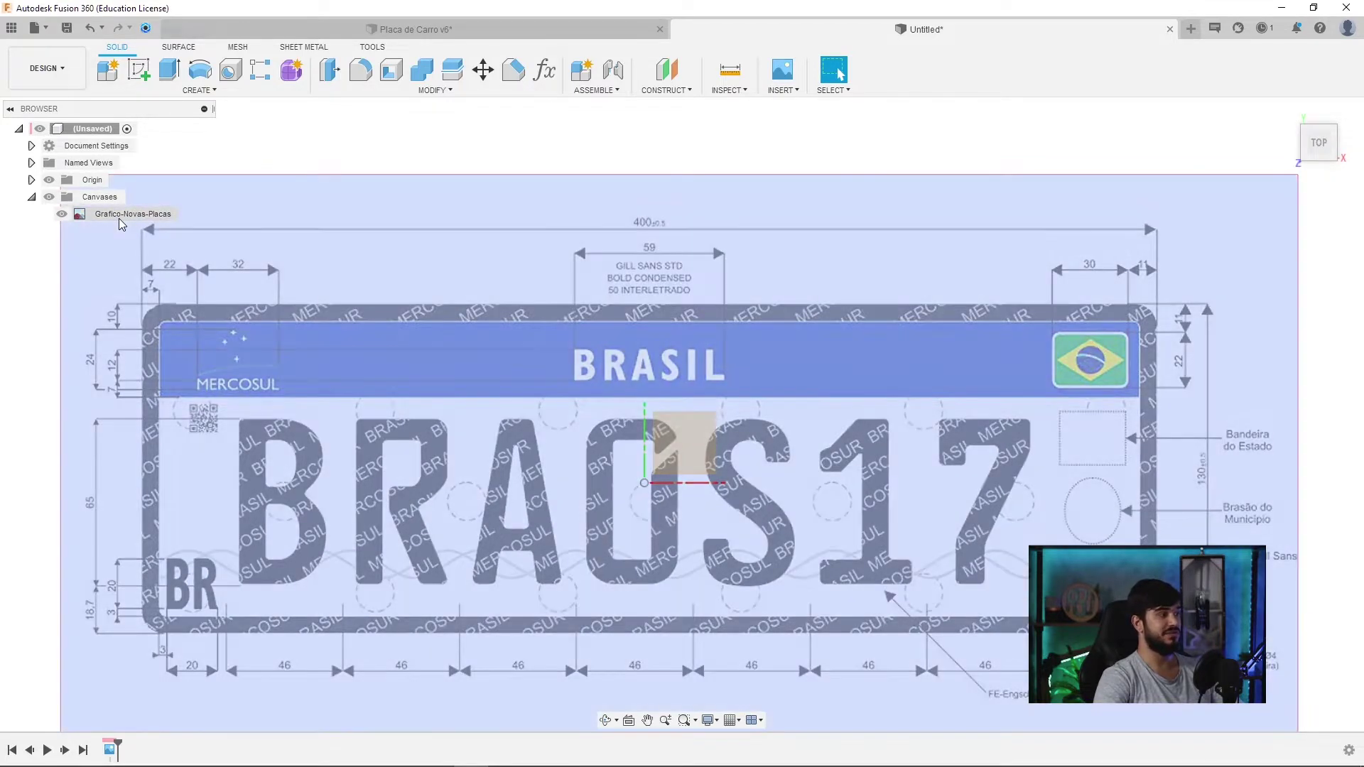
- Calibrate the Grafico-Novas-Placas canvas by picking both ends of its 400 width dimension
right_click(122, 215)
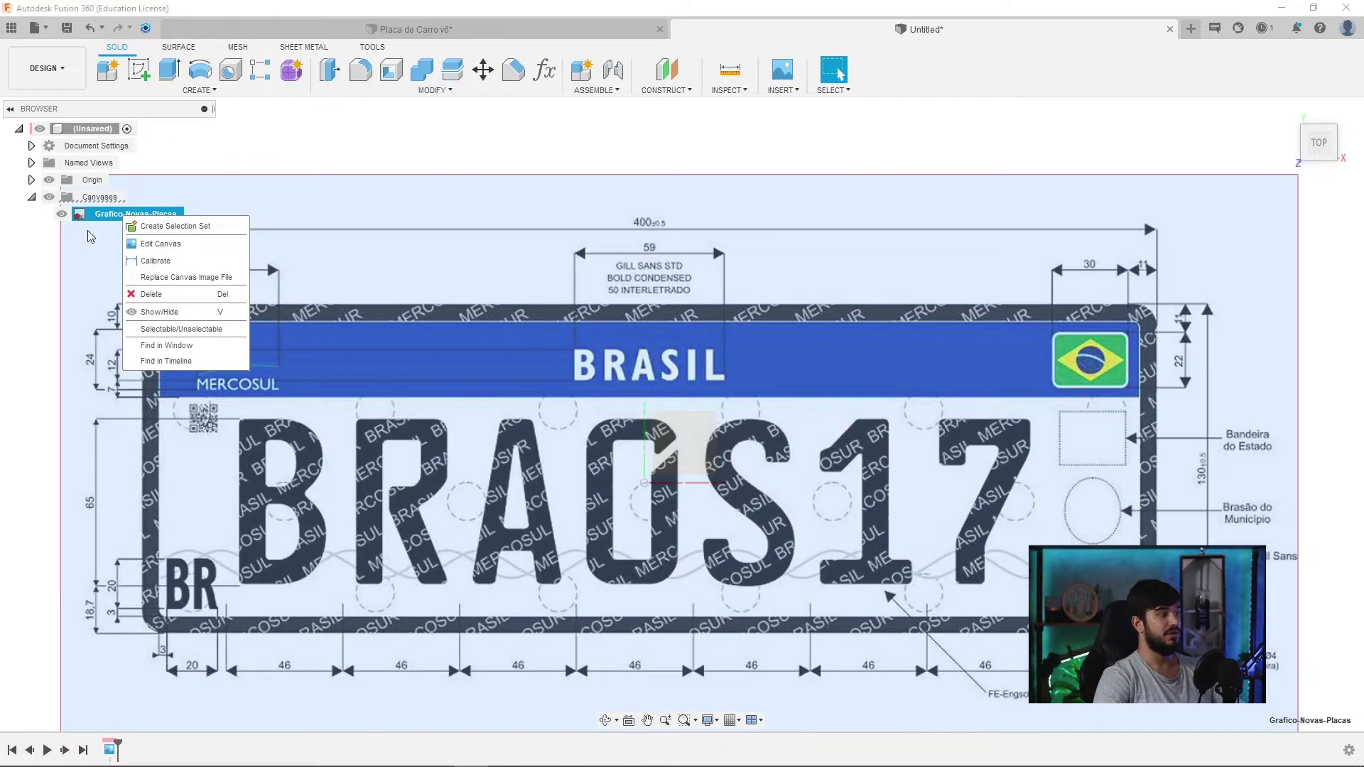
left_click(156, 261)
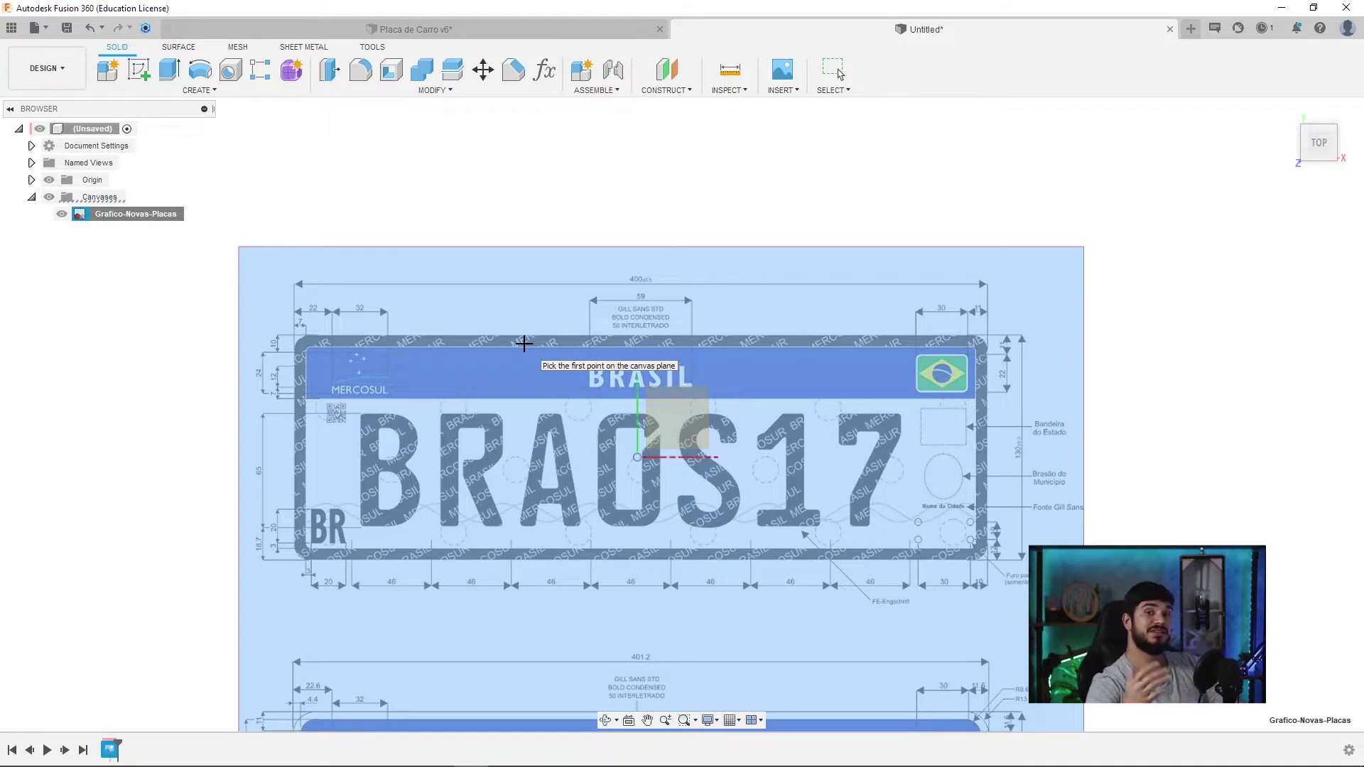
scroll(442, 268, "up", 3)
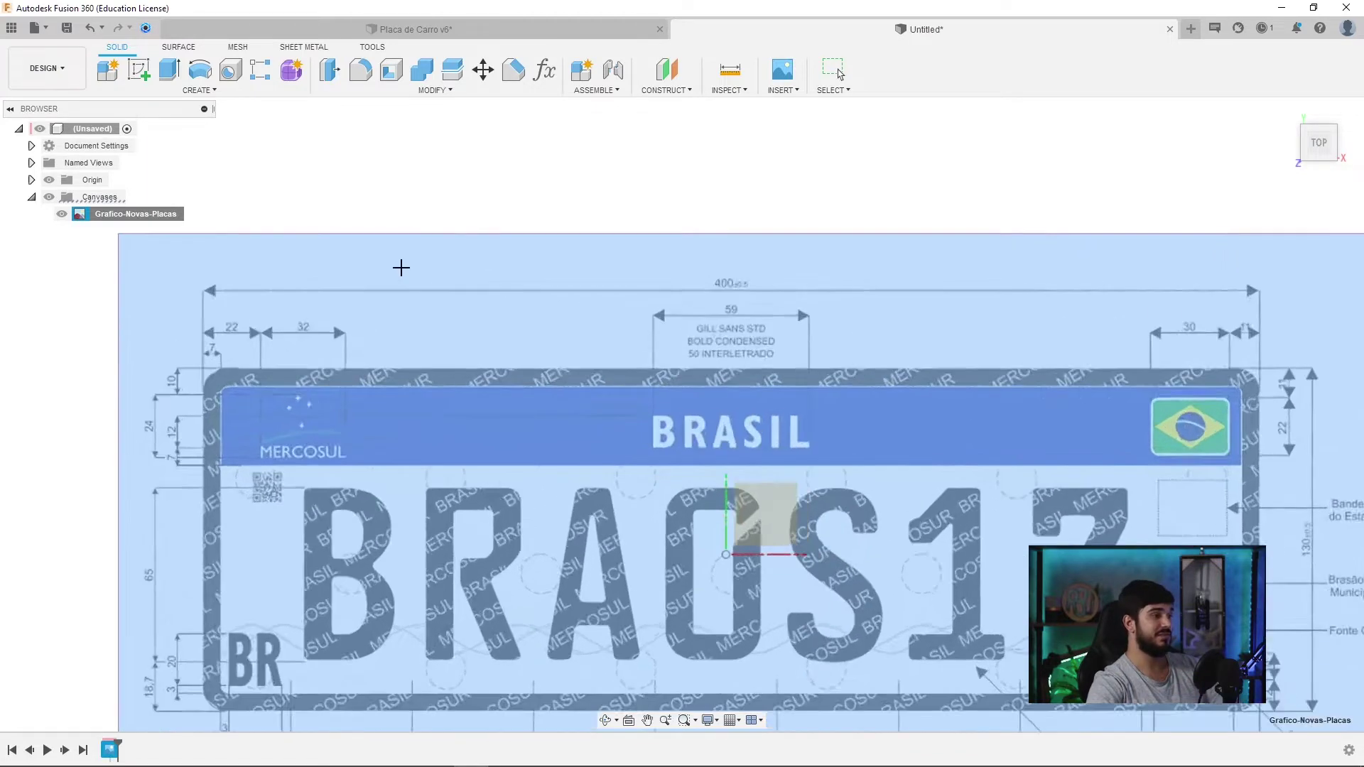
scroll(316, 302, "up", 2)
left_click(156, 287)
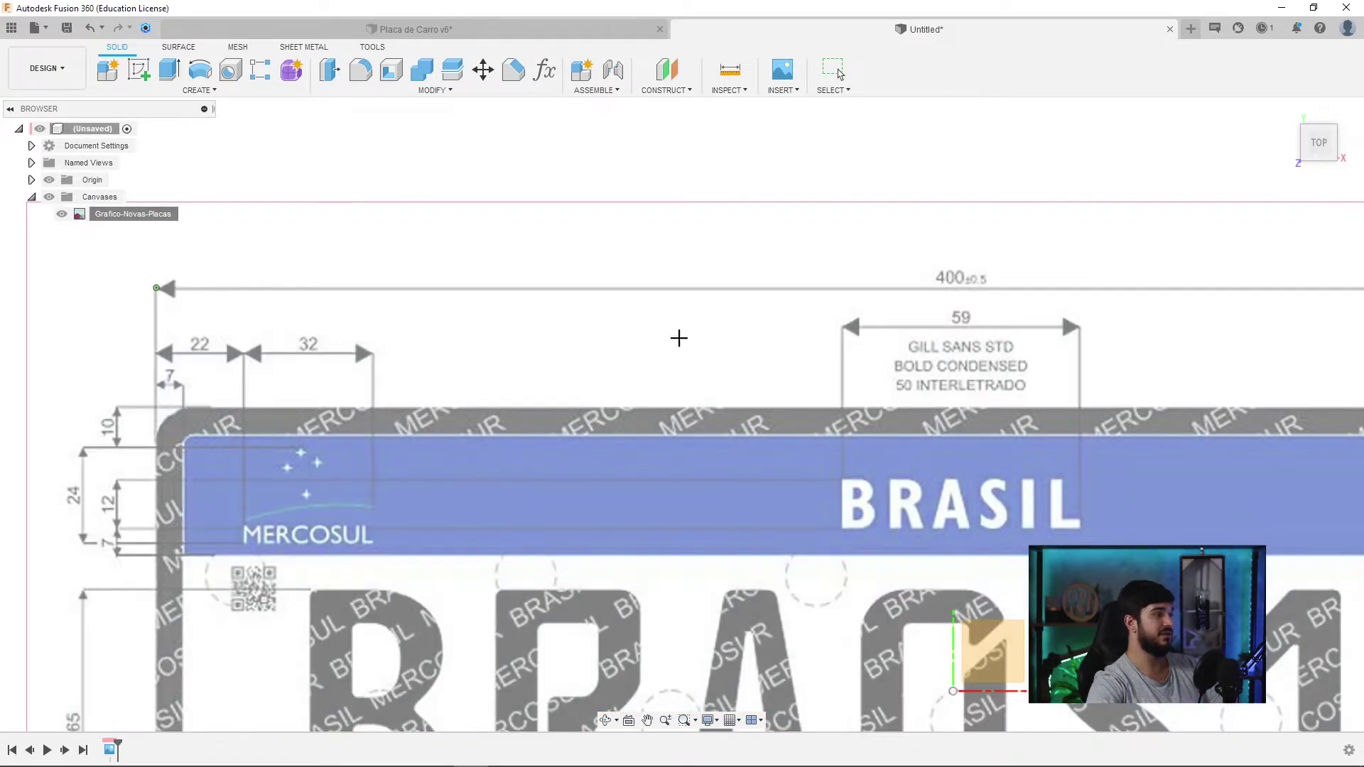
middle_click_drag(625, 327, 177, 305)
left_click(1214, 257)
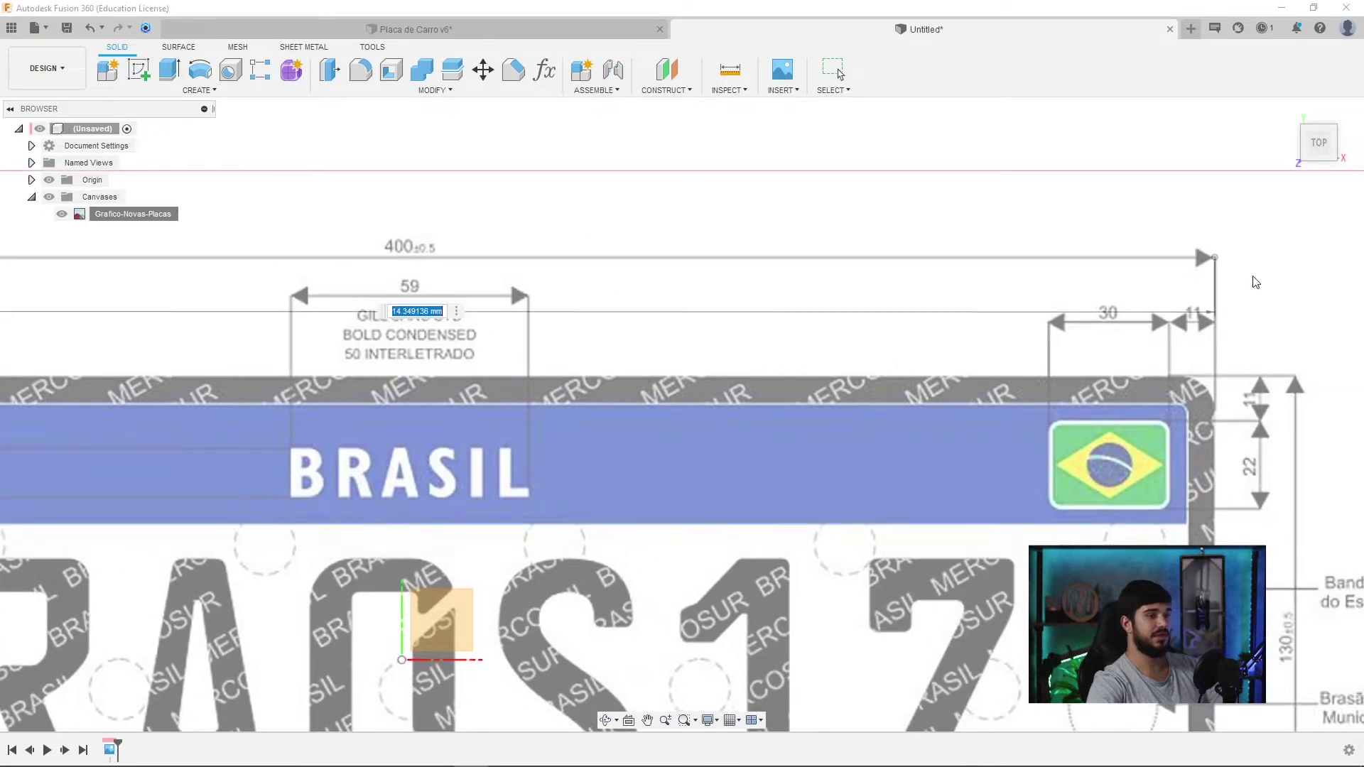
- Confirm the 400 mm calibration and recentre the whole plate drawing in view
scroll(845, 363, "down", 3)
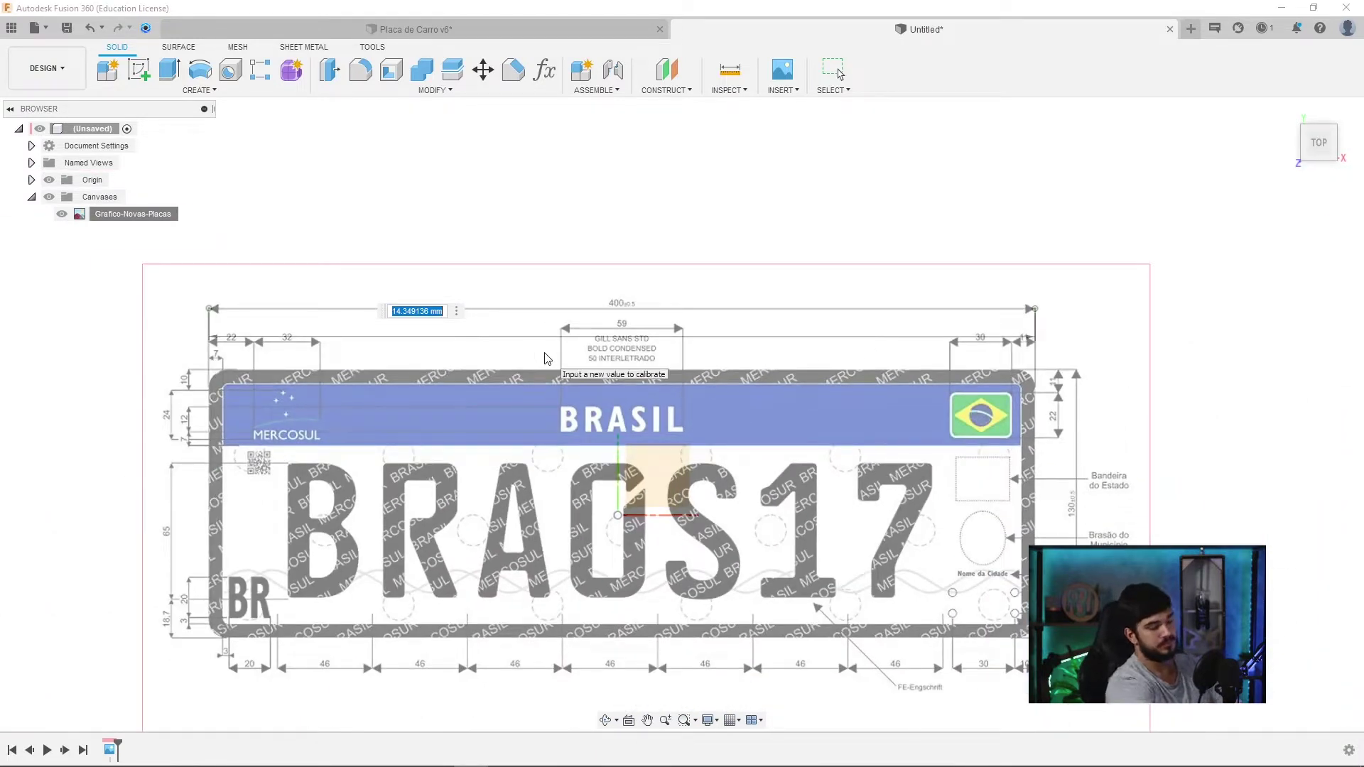
key("Escape")
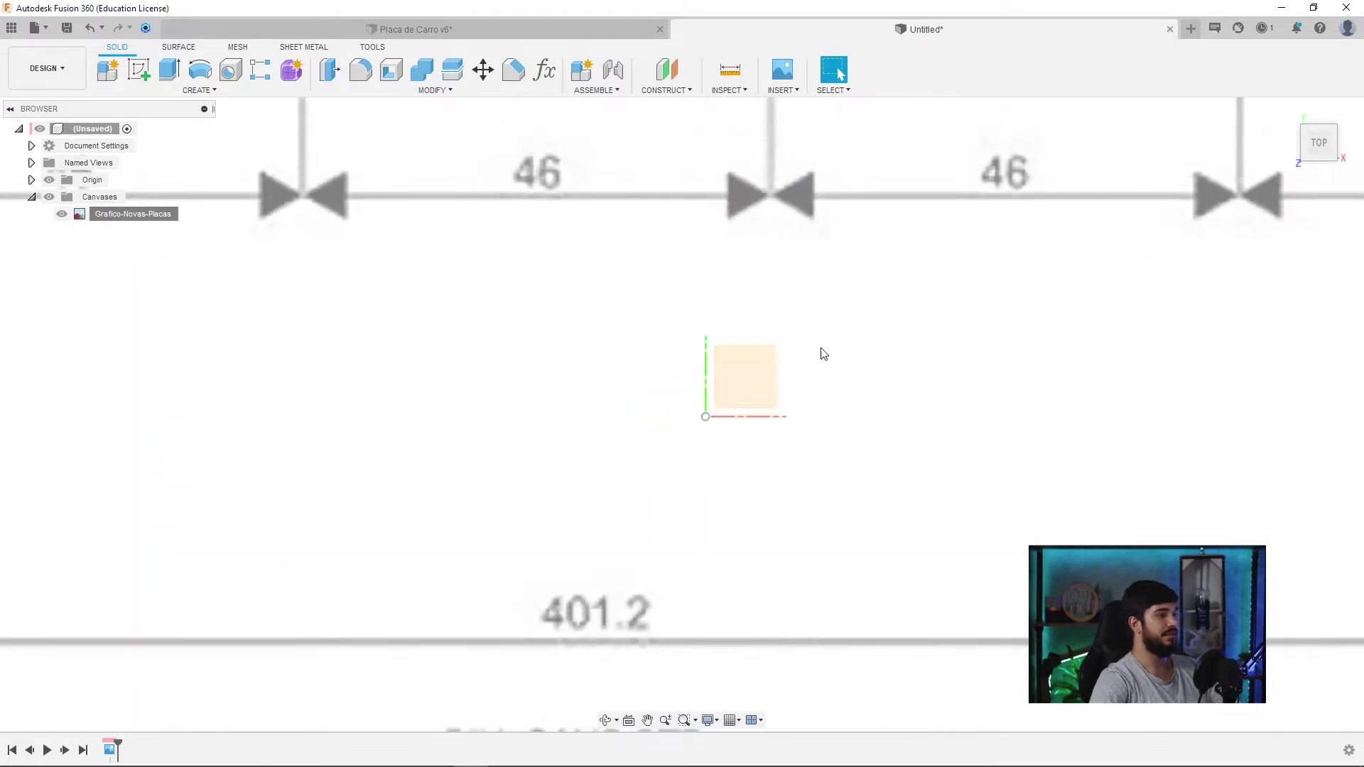
scroll(824, 350, "down", 2)
scroll(846, 353, "down", 3)
scroll(1034, 355, "down", 2)
middle_click_drag(1035, 355, 878, 412)
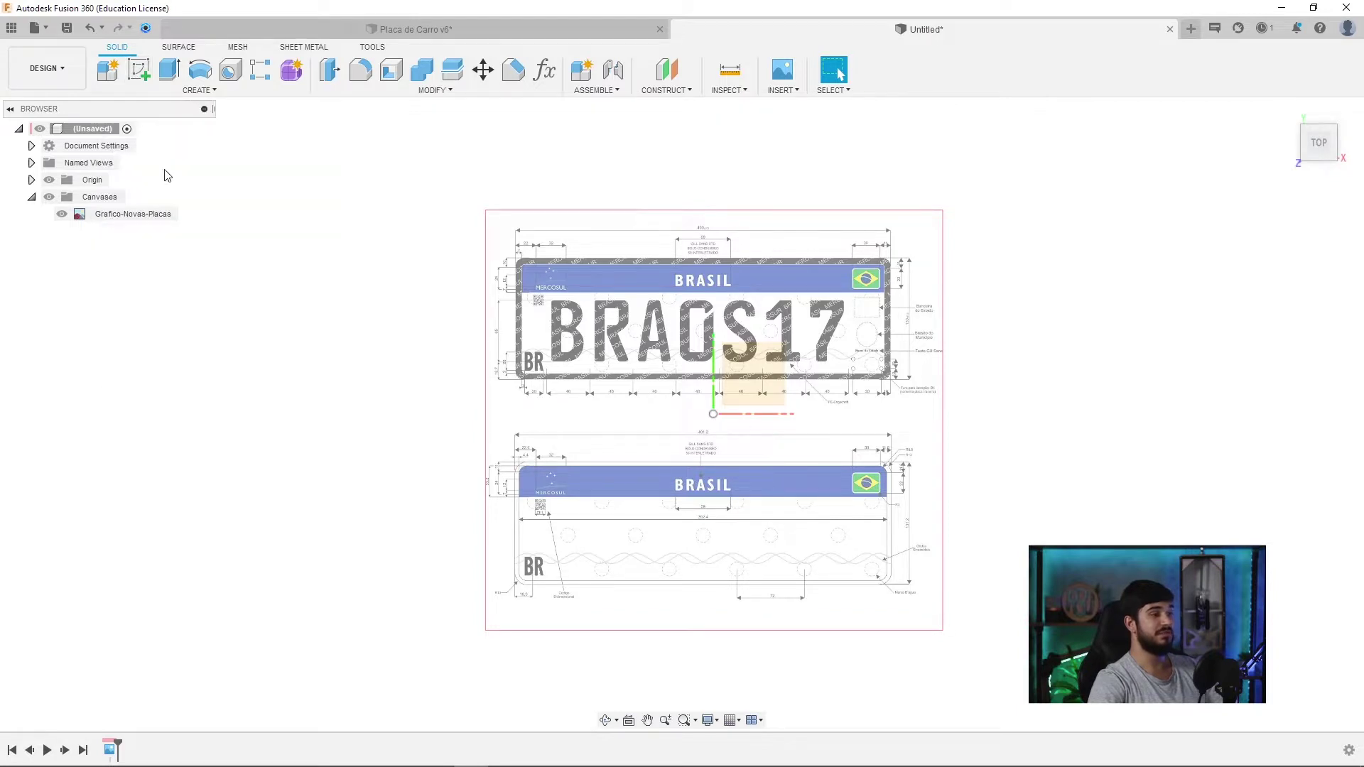
- Start a sketch on the canvas plane and draw a 220 × 72 mm centre rectangle at the origin
left_click(141, 71)
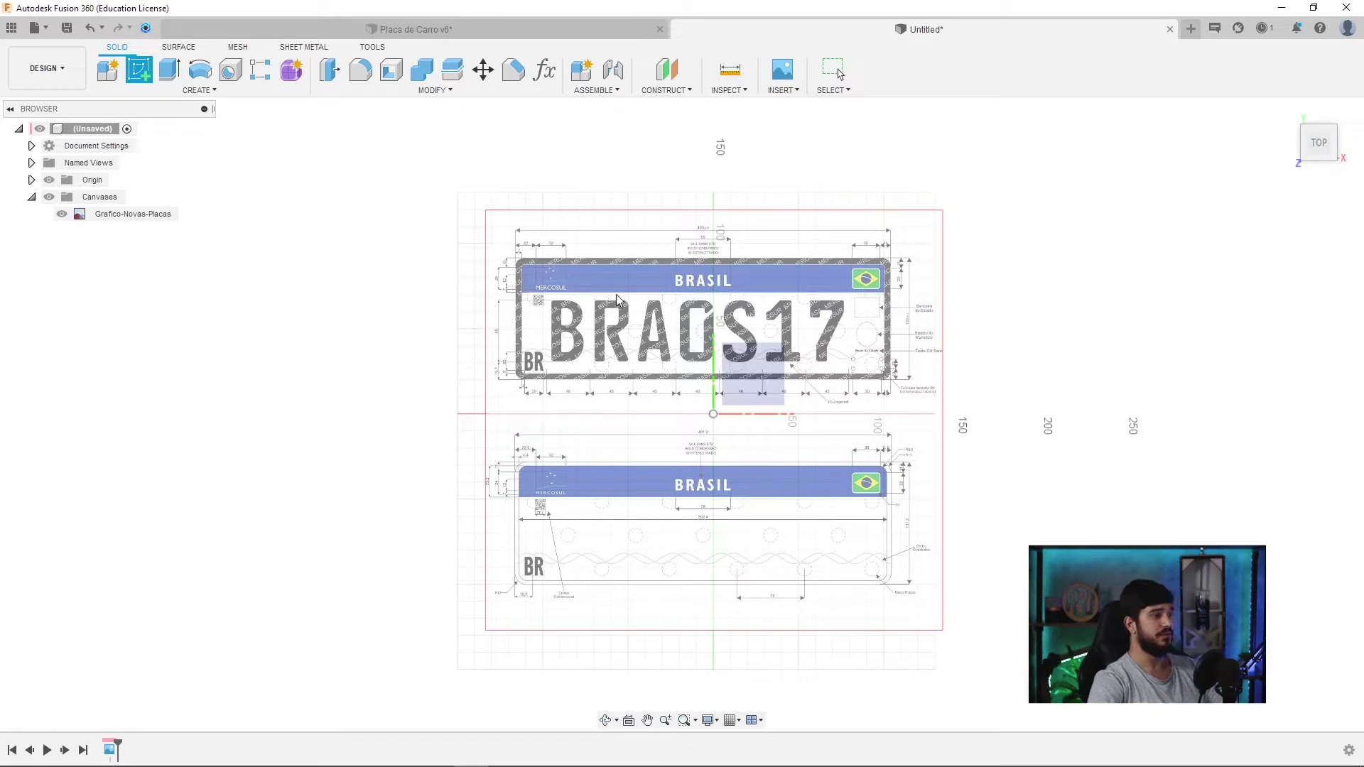
left_click(762, 370)
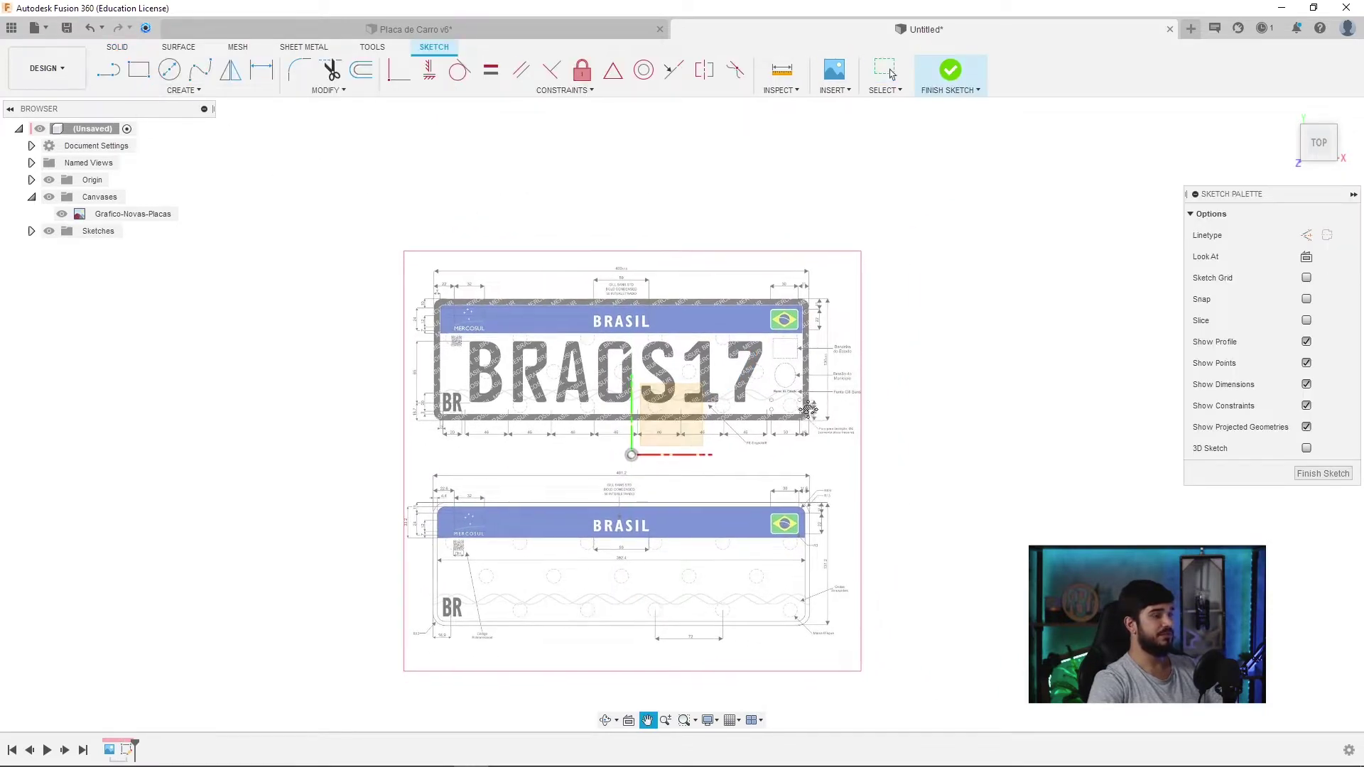
left_click(174, 91)
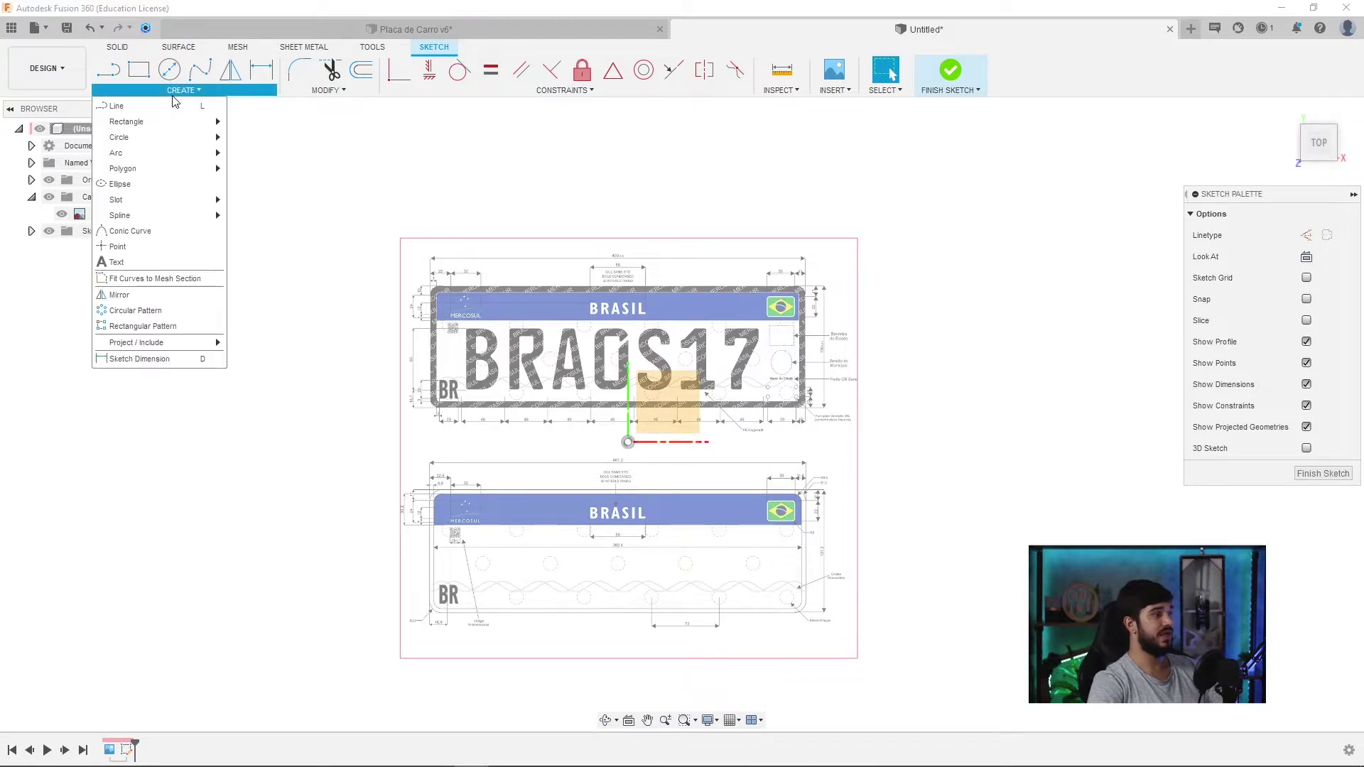
mouse_move(126, 121)
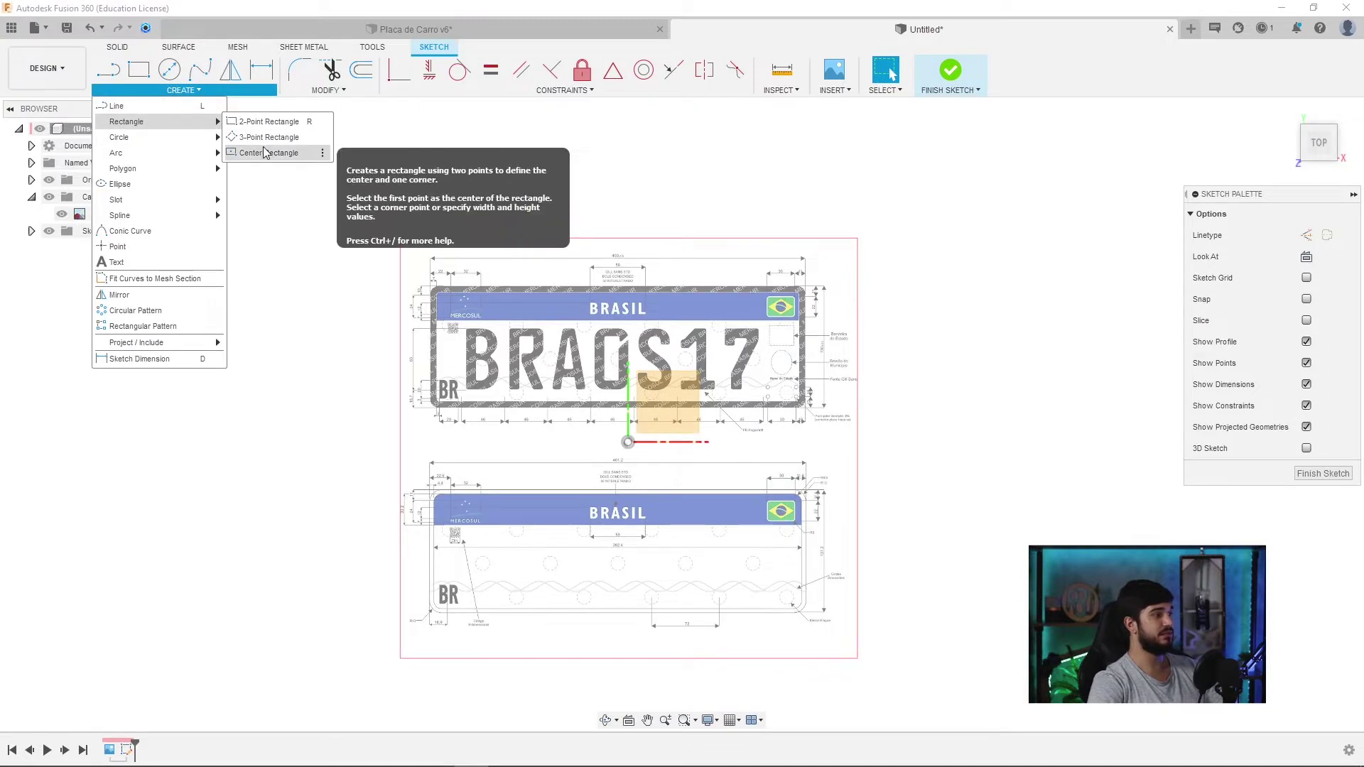
left_click(265, 152)
left_click(628, 443)
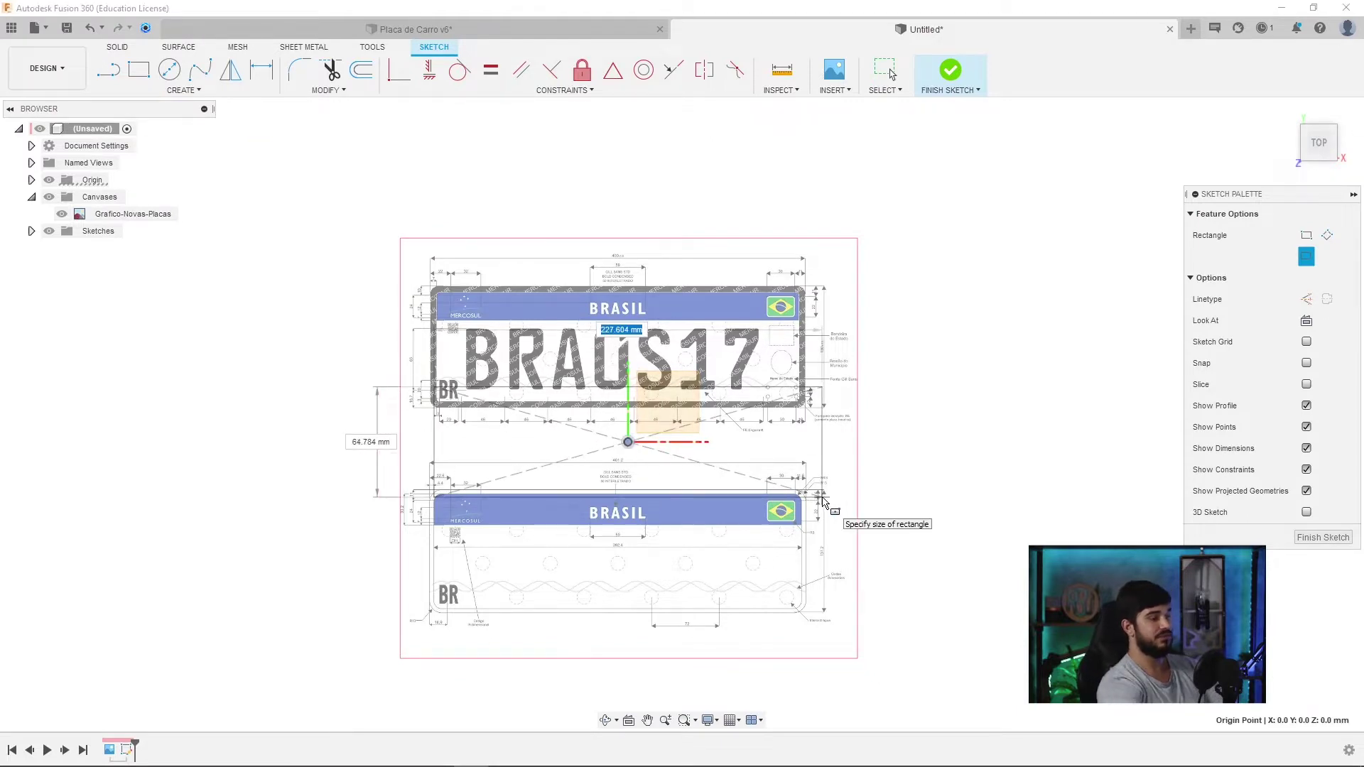
type("2")
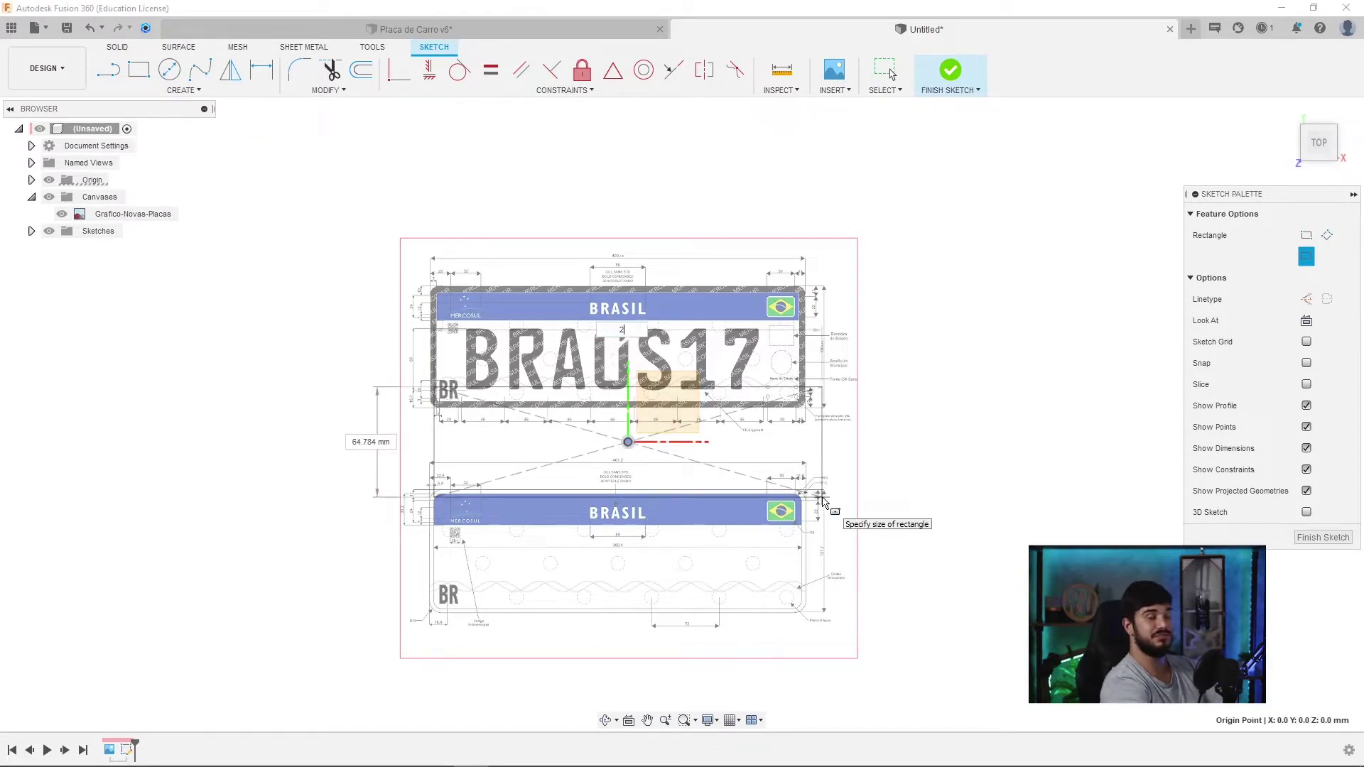
type("20")
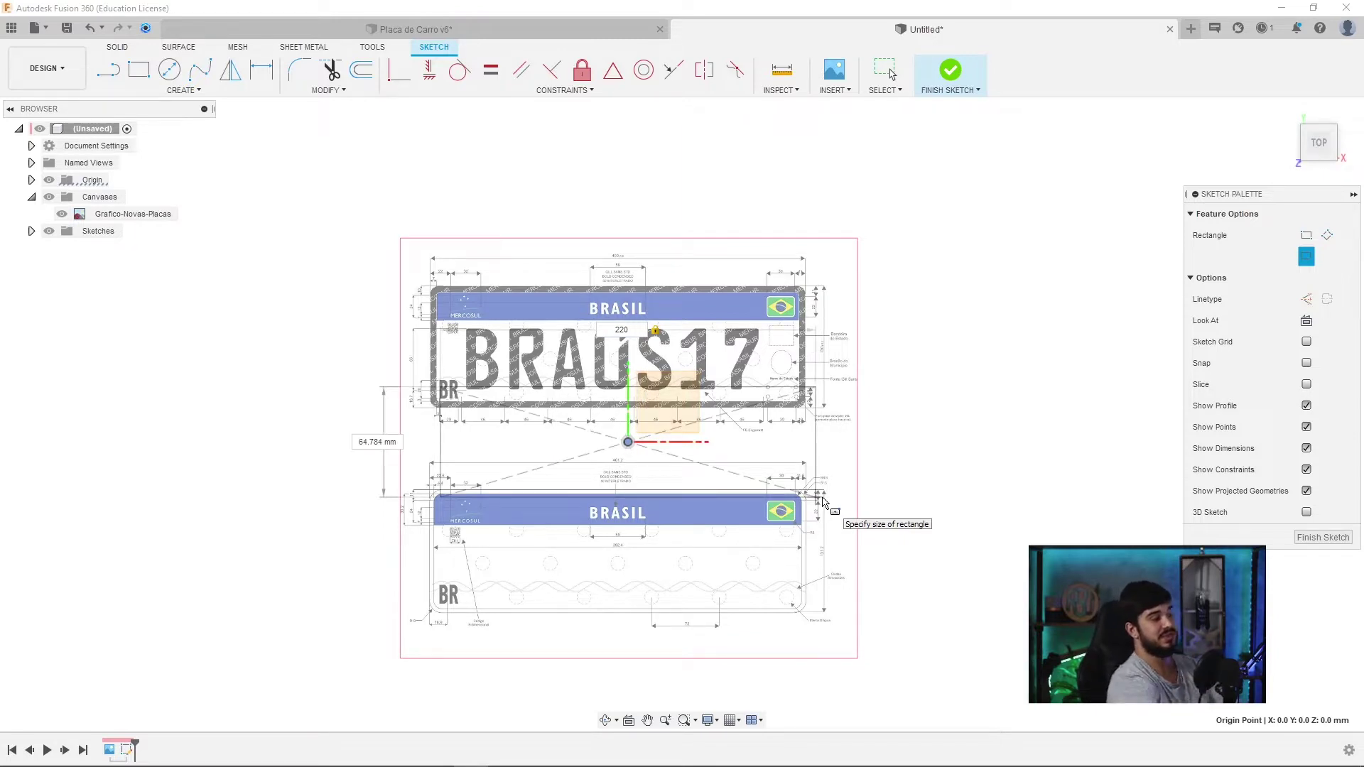
key("Tab")
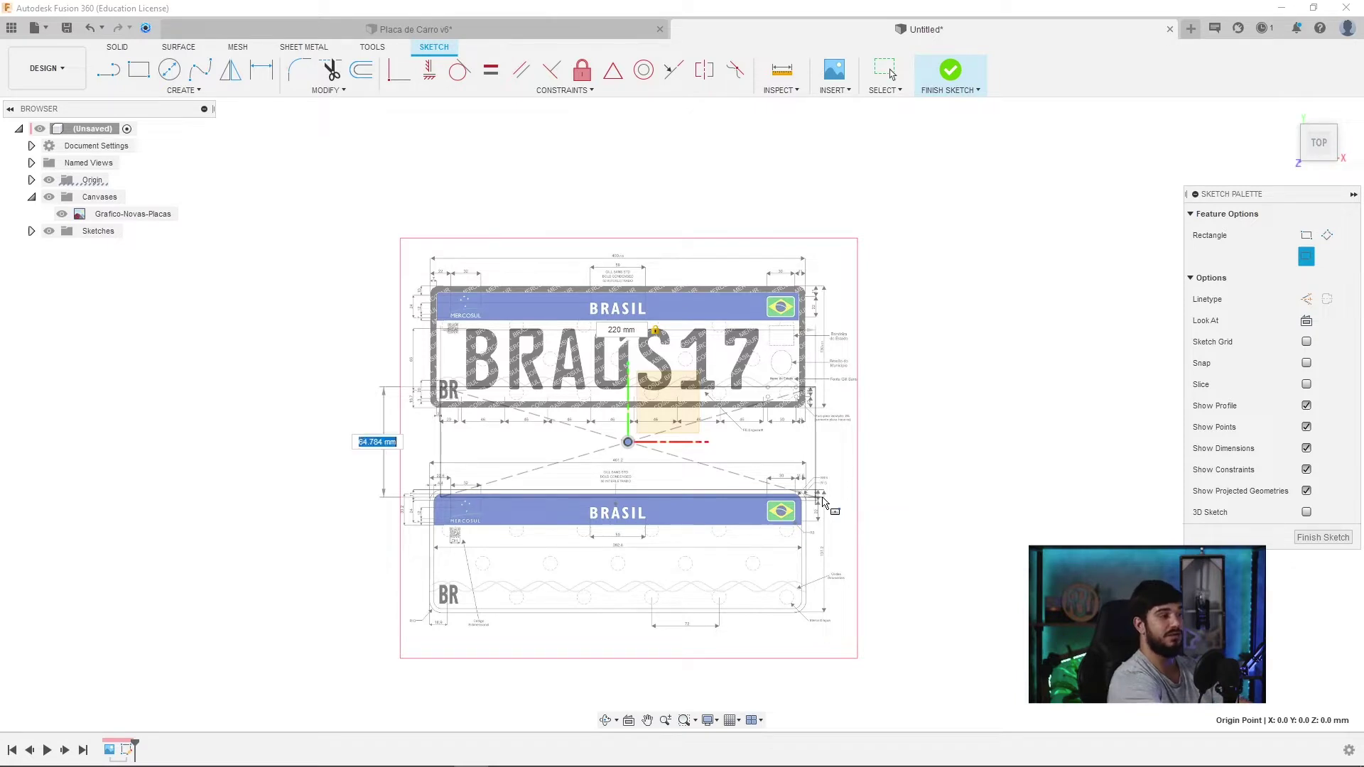
type("72")
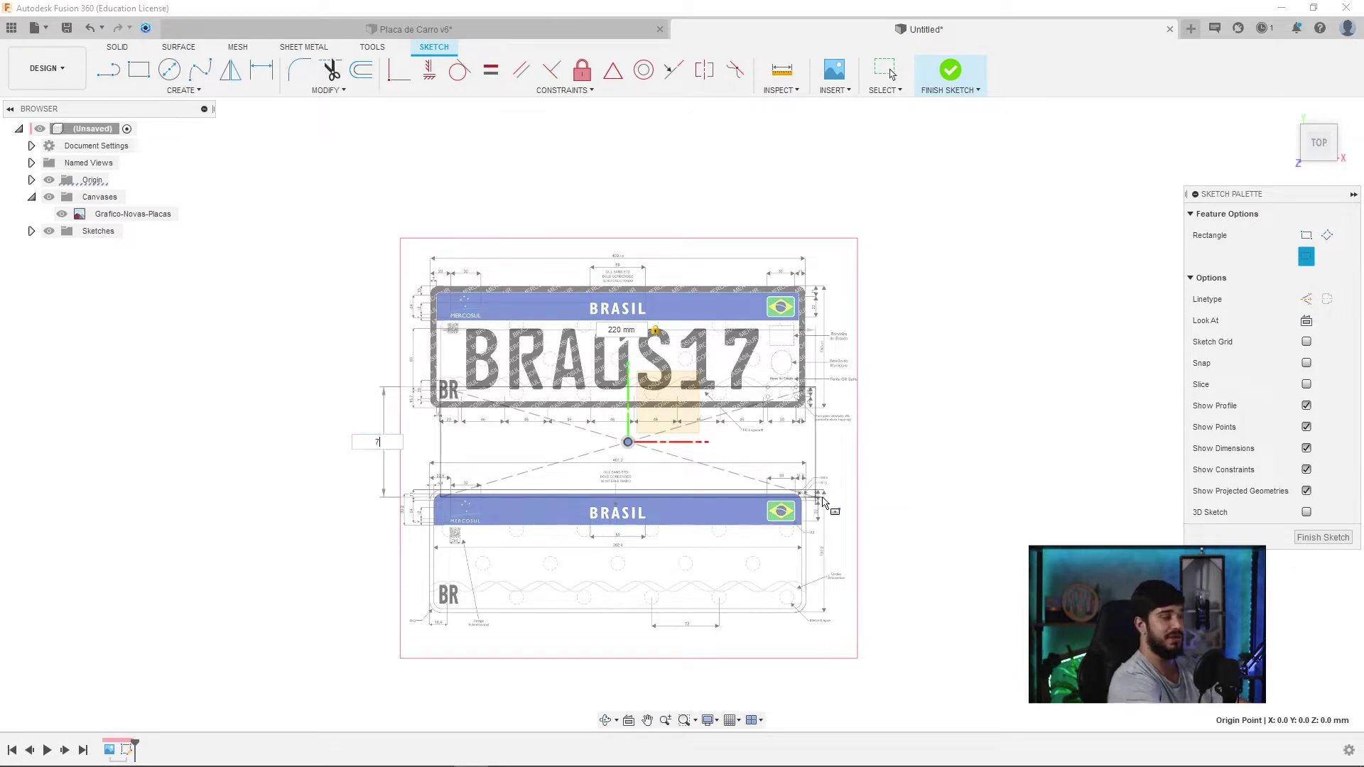
key("Return")
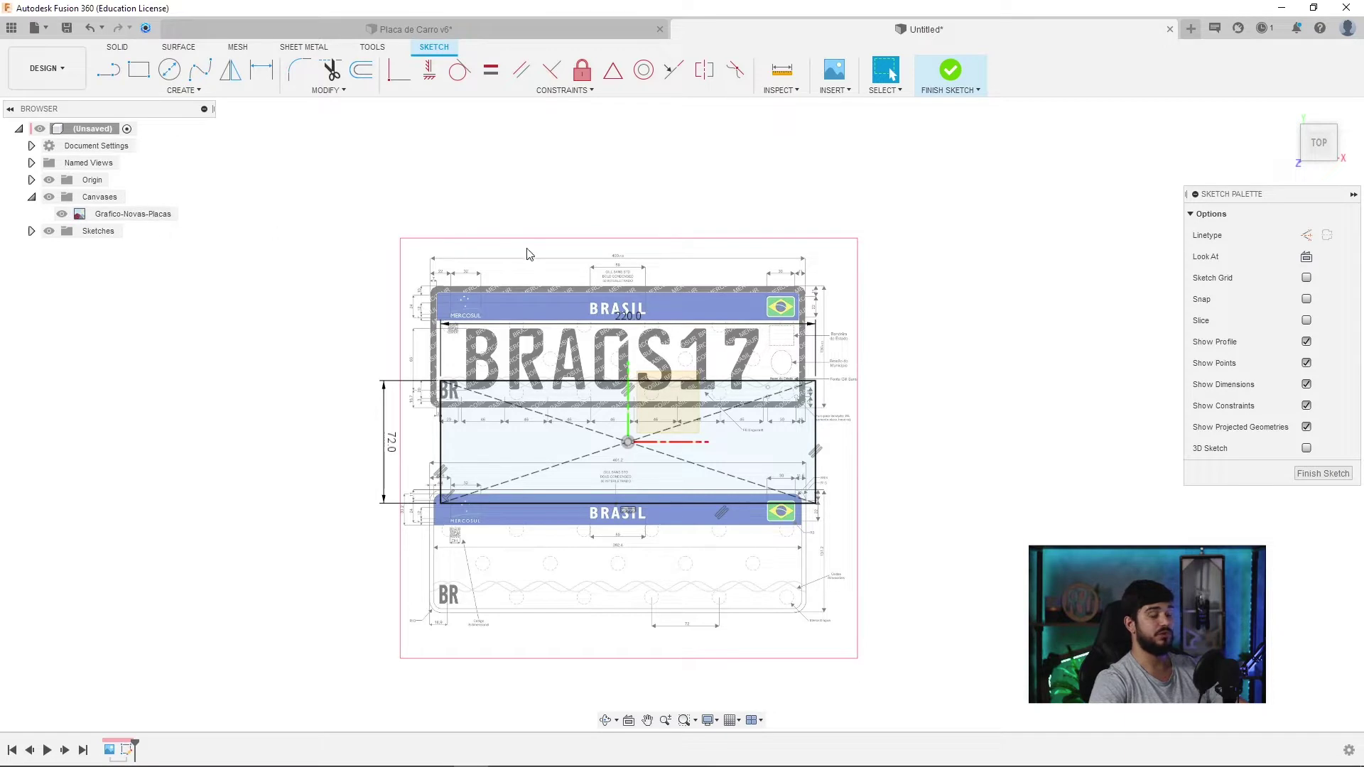
- Move the Grafico-Novas-Placas canvas so its upper plate matches the 220 × 72 mm rectangle
right_click(123, 212)
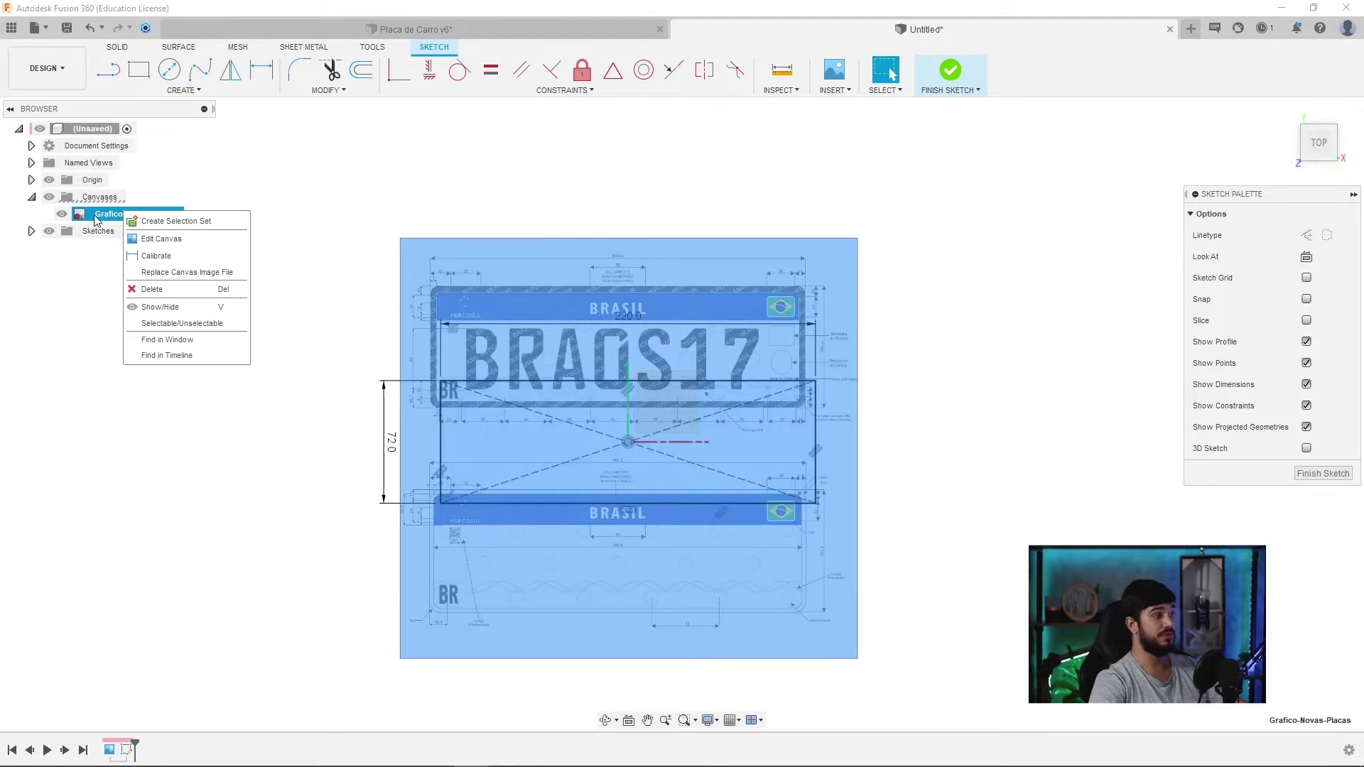
left_click(182, 242)
left_click_drag(642, 435, 643, 530)
scroll(639, 530, "up", 3)
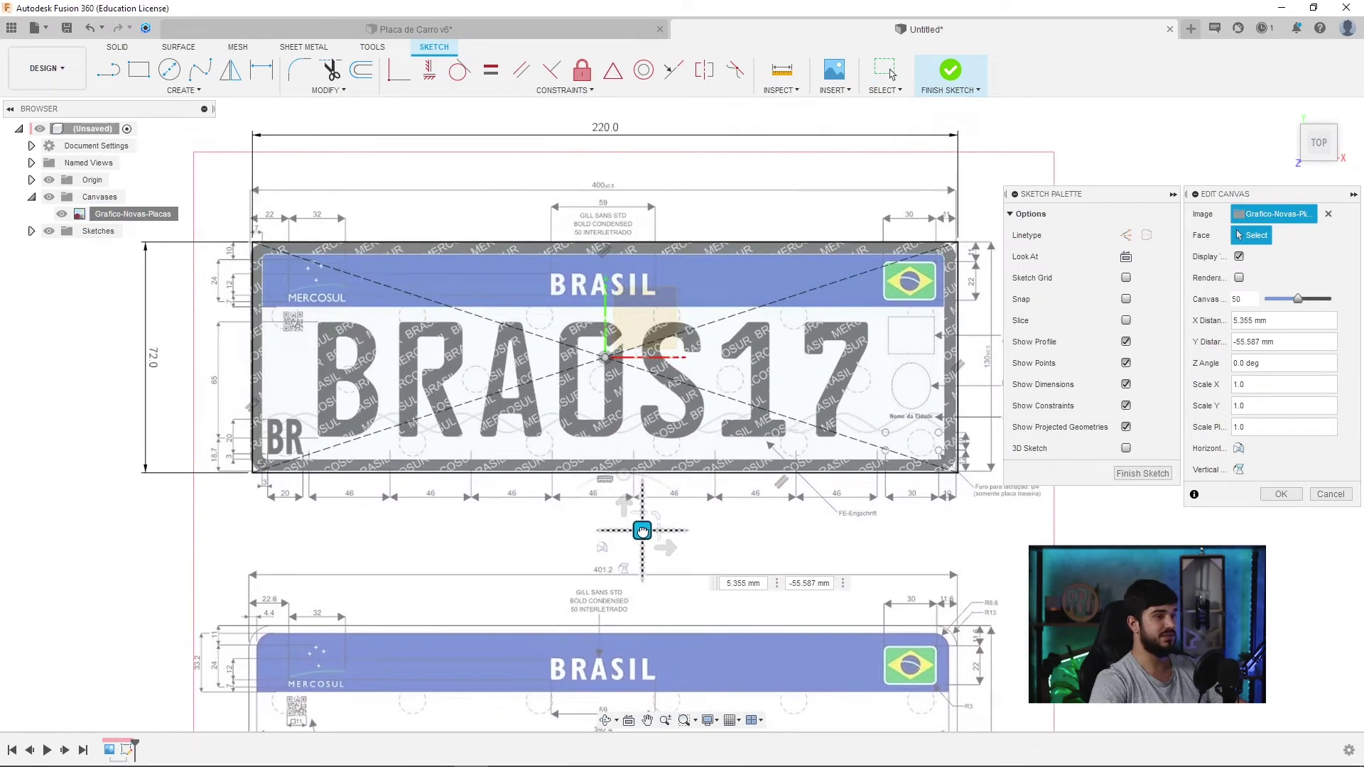
left_click_drag(643, 530, 645, 530)
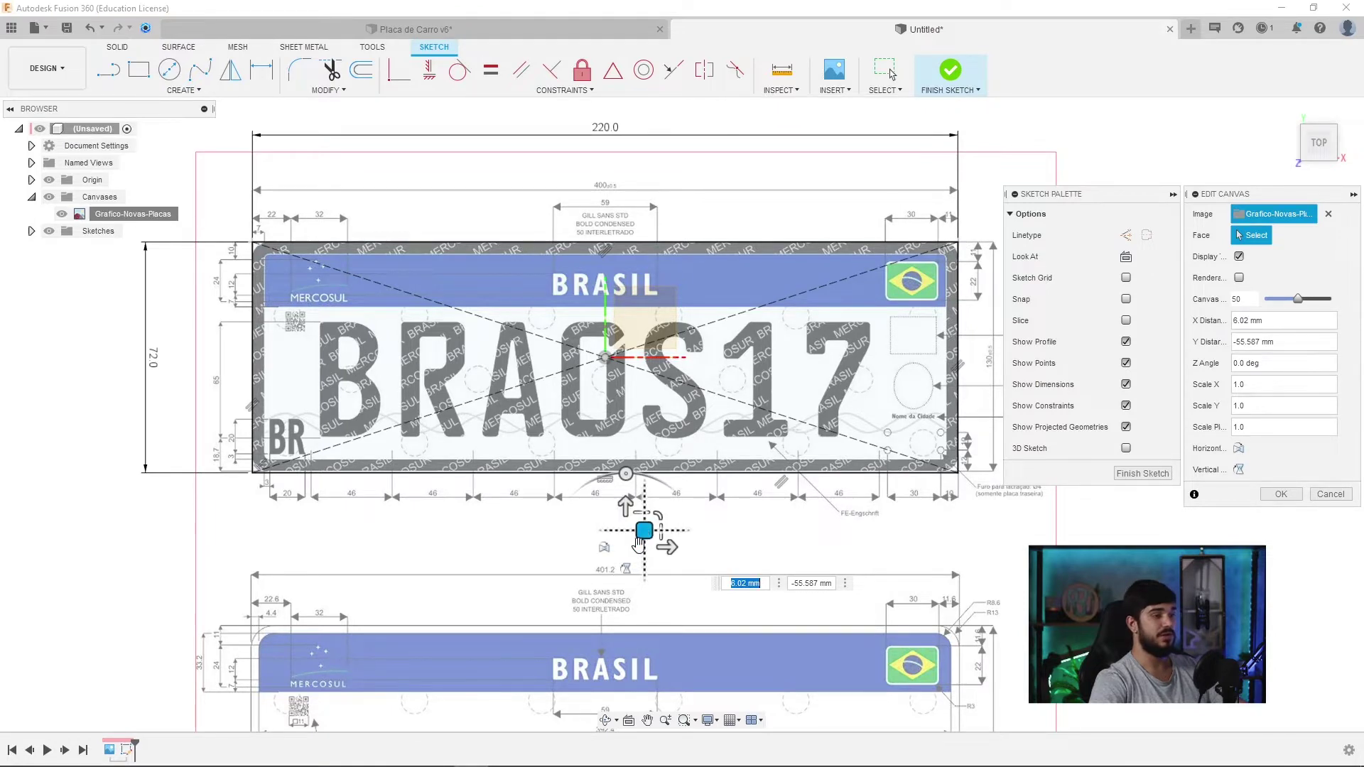
scroll(639, 537, "up", 3)
scroll(634, 540, "up", 2)
left_click_drag(625, 553, 625, 551)
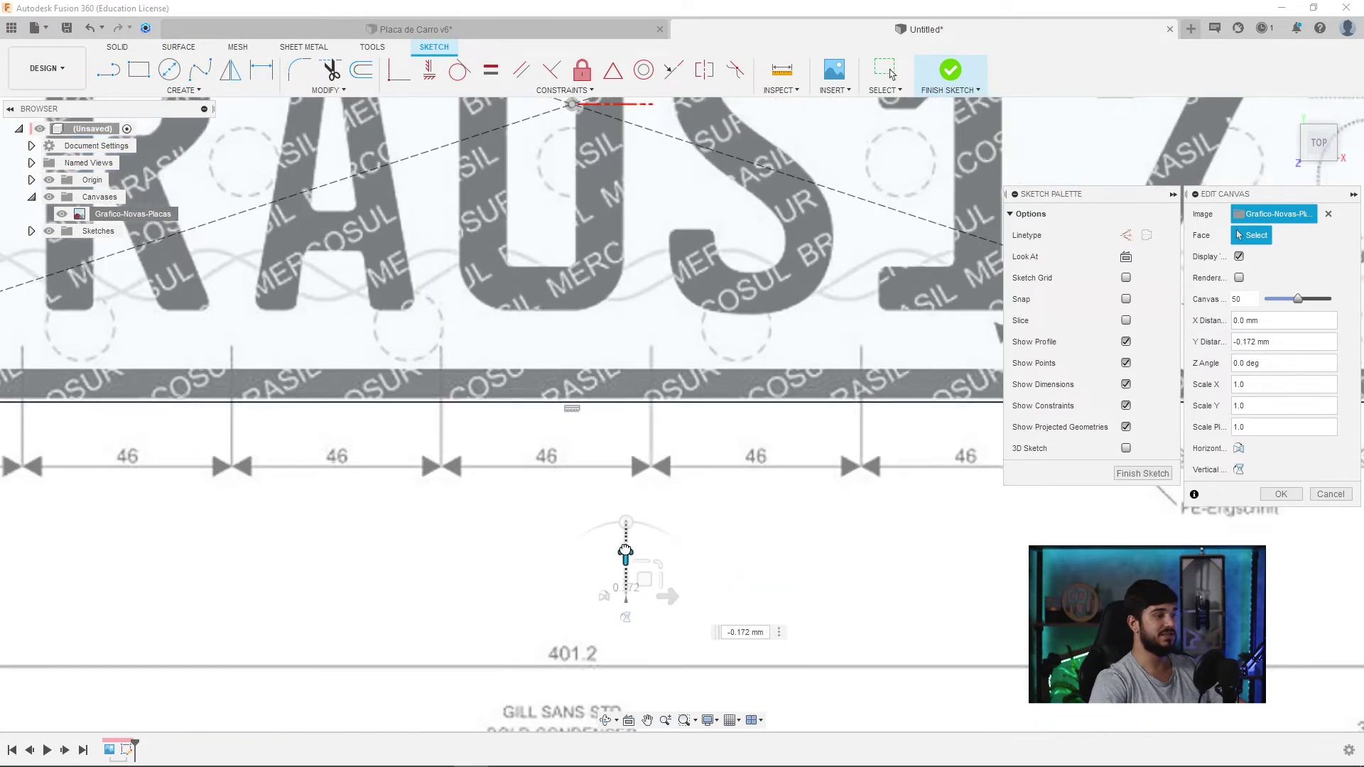
scroll(639, 497, "down", 4)
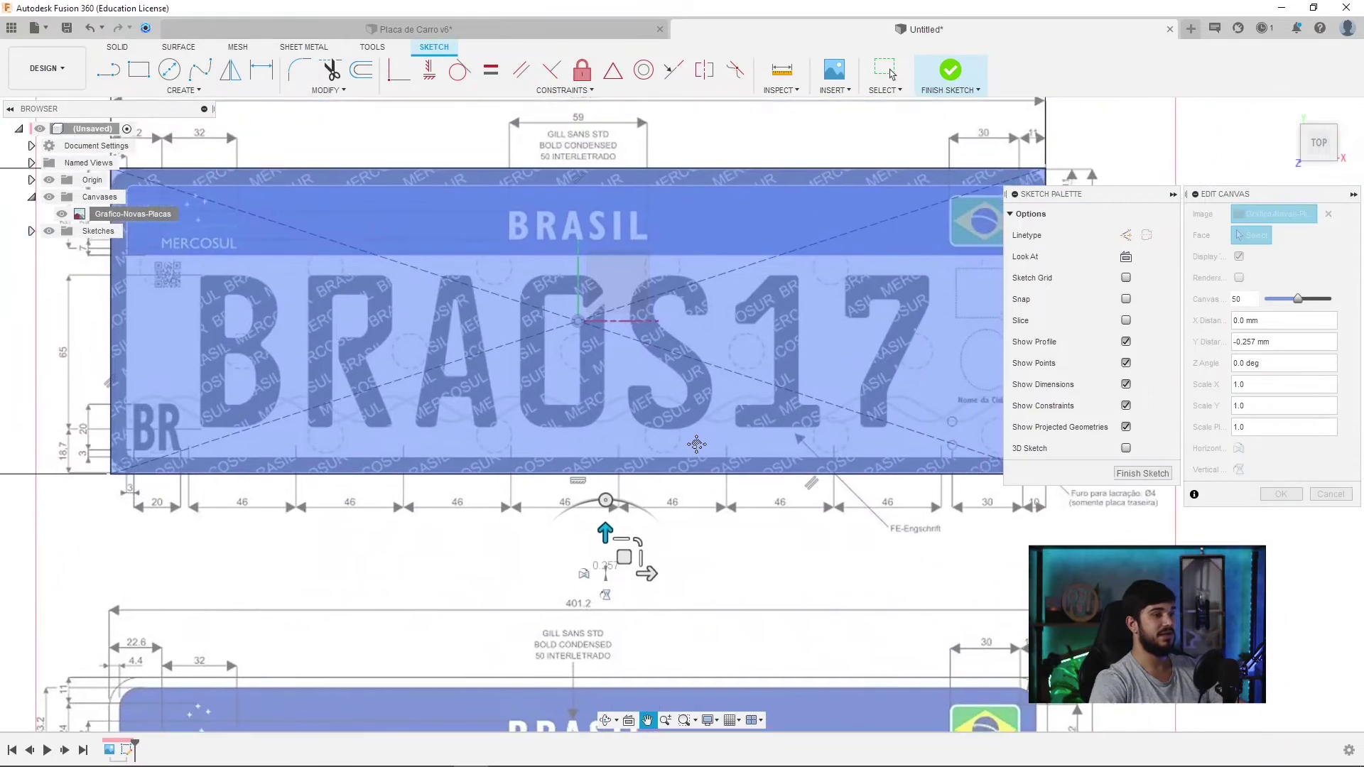
scroll(789, 397, "down", 2)
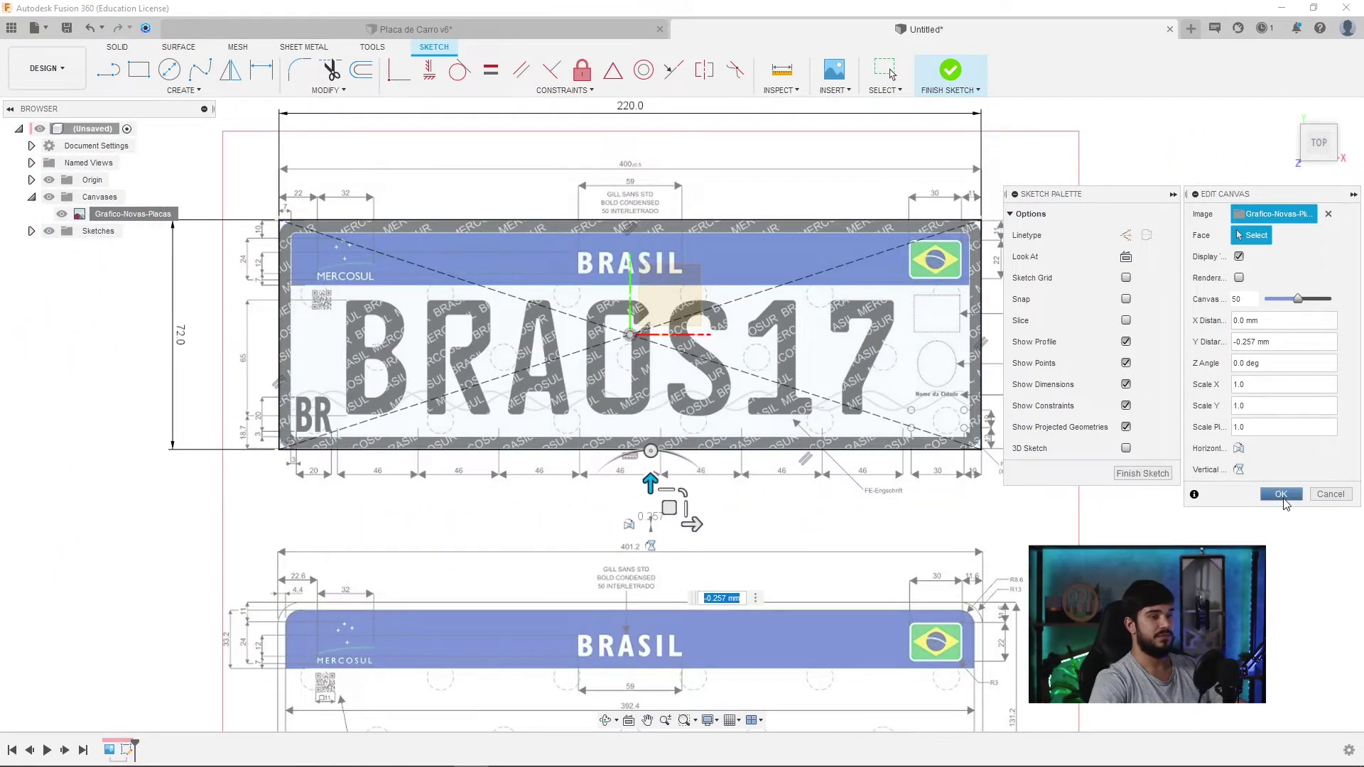
left_click(1279, 495)
mouse_move(1175, 500)
middle_mouse_down()
mouse_move(1078, 503)
mouse_move(1060, 466)
middle_mouse_up()
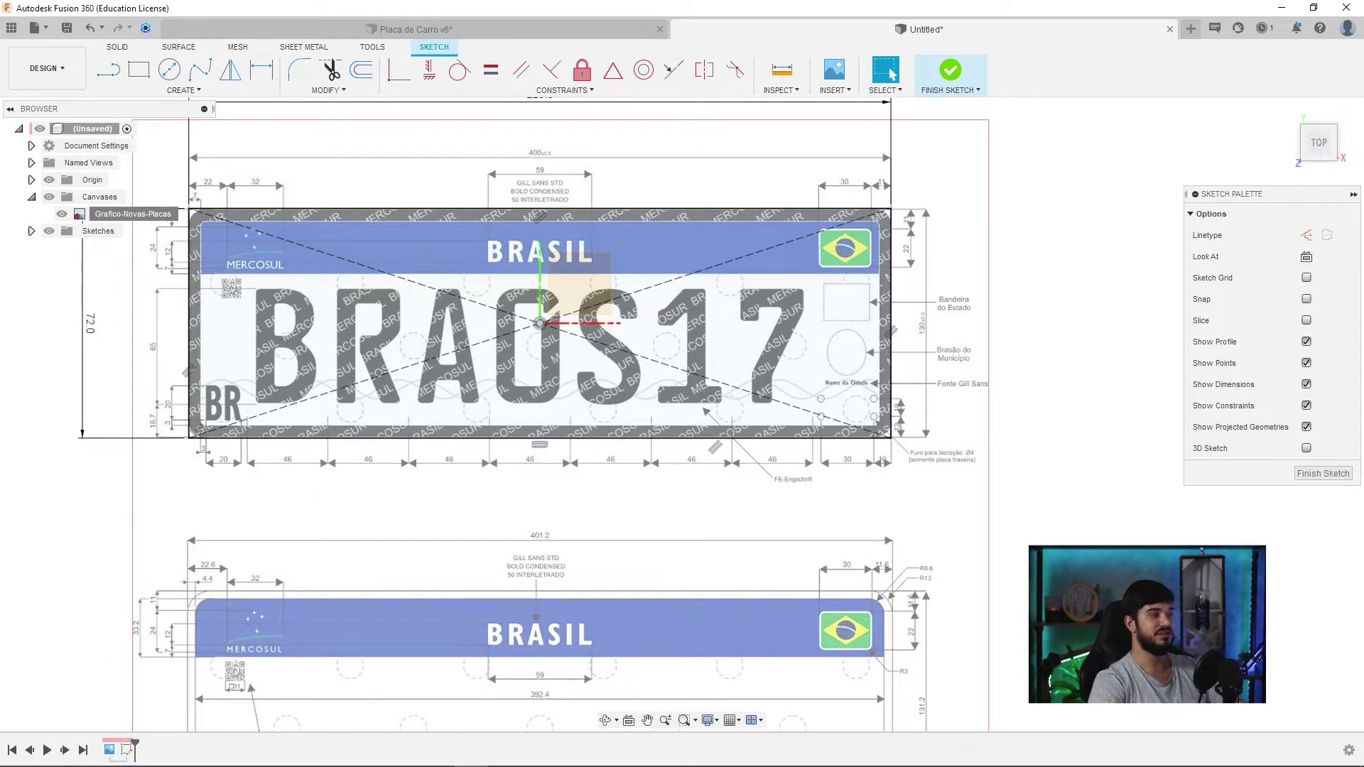
scroll(1163, 538, "down", 1)
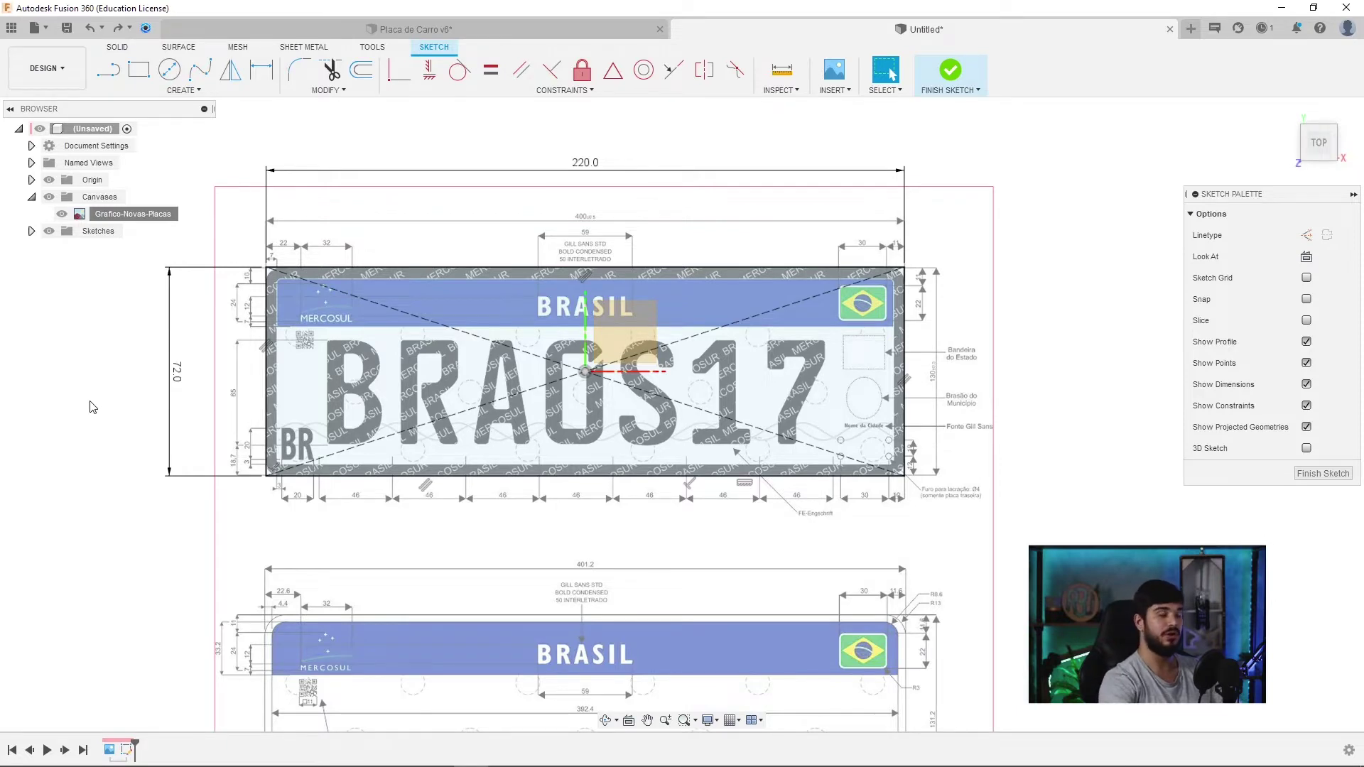
- Delete the 72.0 and 220.0 sketch dimensions from the plate outline
scroll(420, 238, "up", 2)
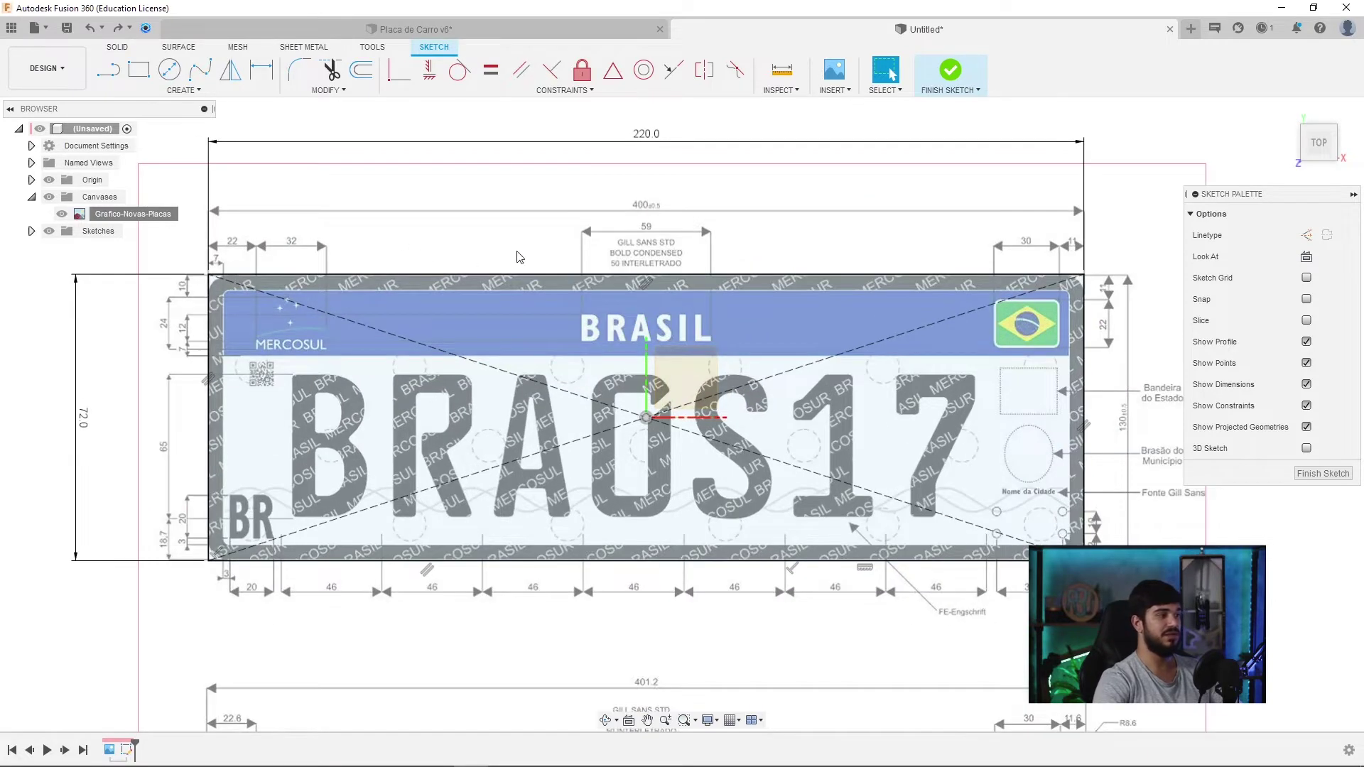
scroll(484, 245, "up", 2)
scroll(462, 262, "down", 1)
scroll(239, 281, "down", 1)
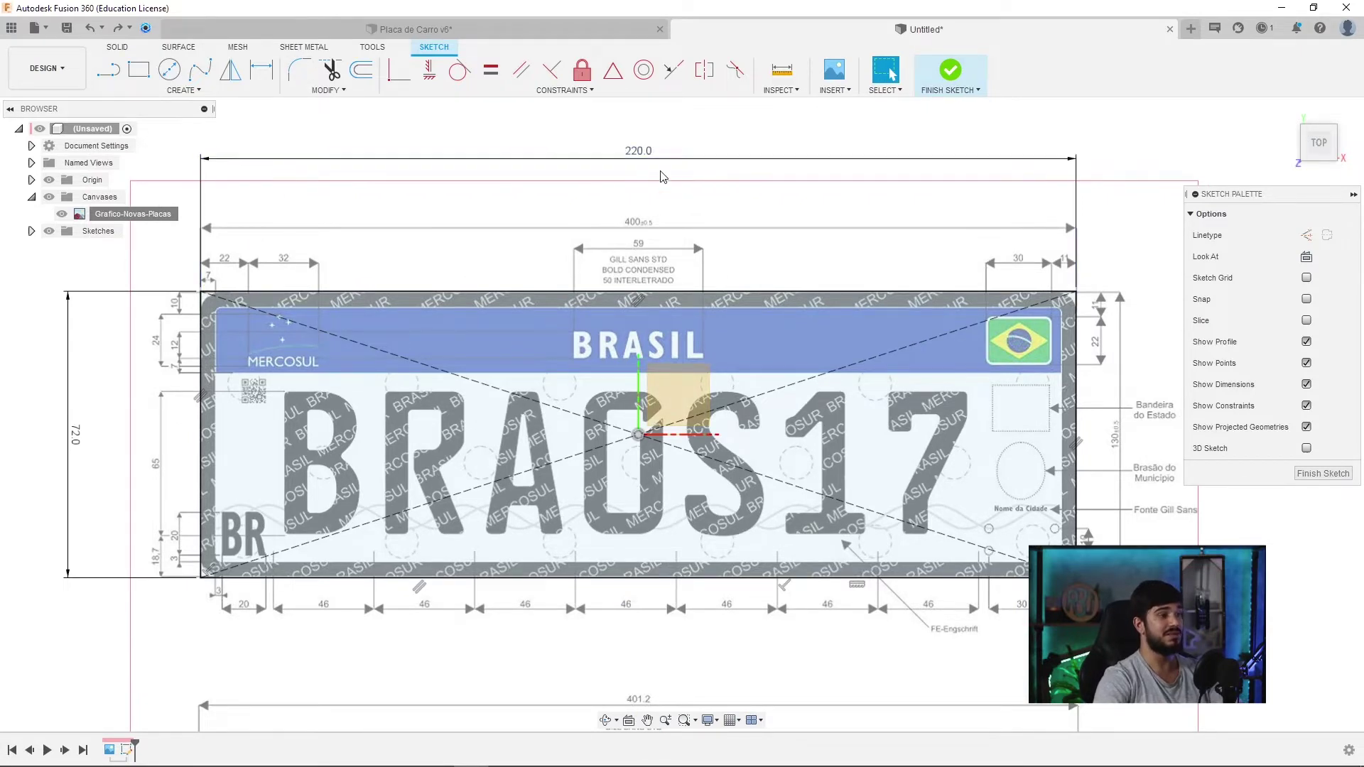
left_click(76, 436)
key("Delete")
left_click(645, 158)
key("Delete")
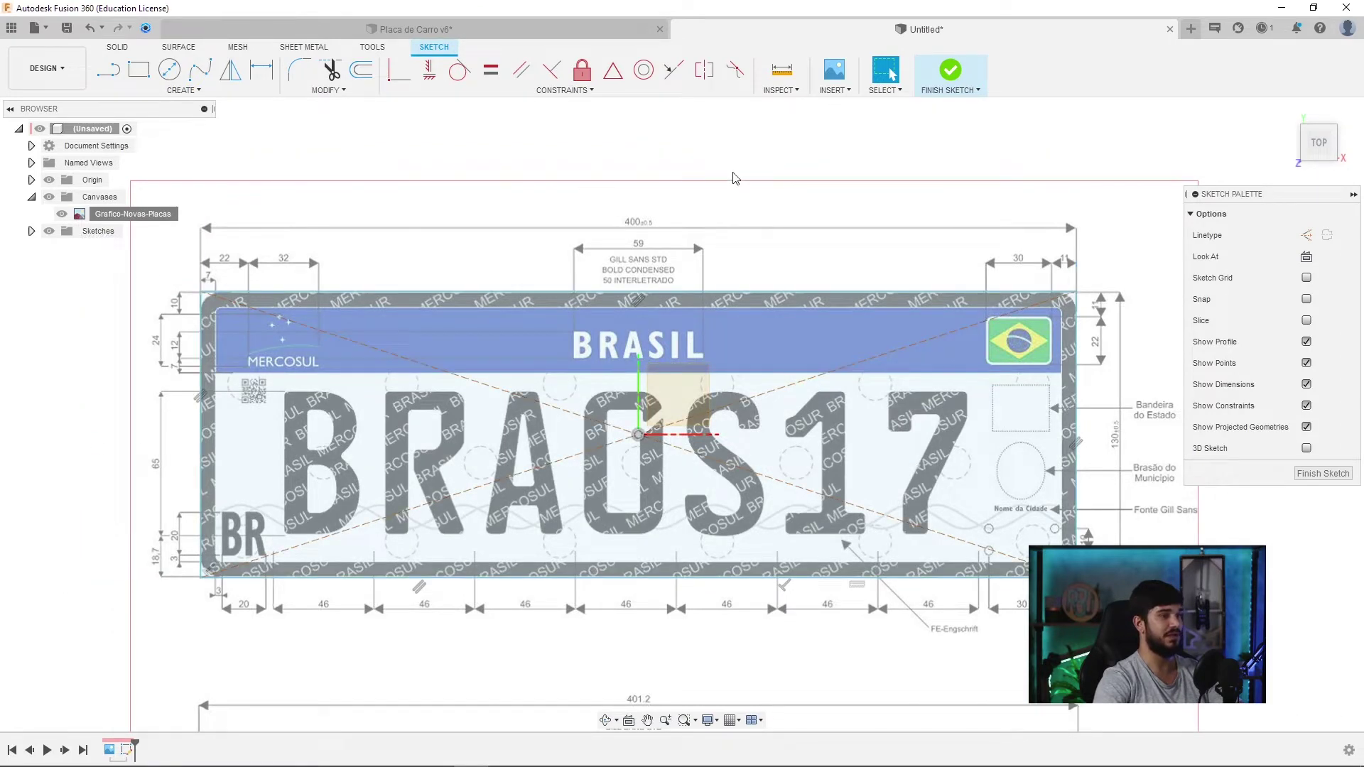
left_click(300, 71)
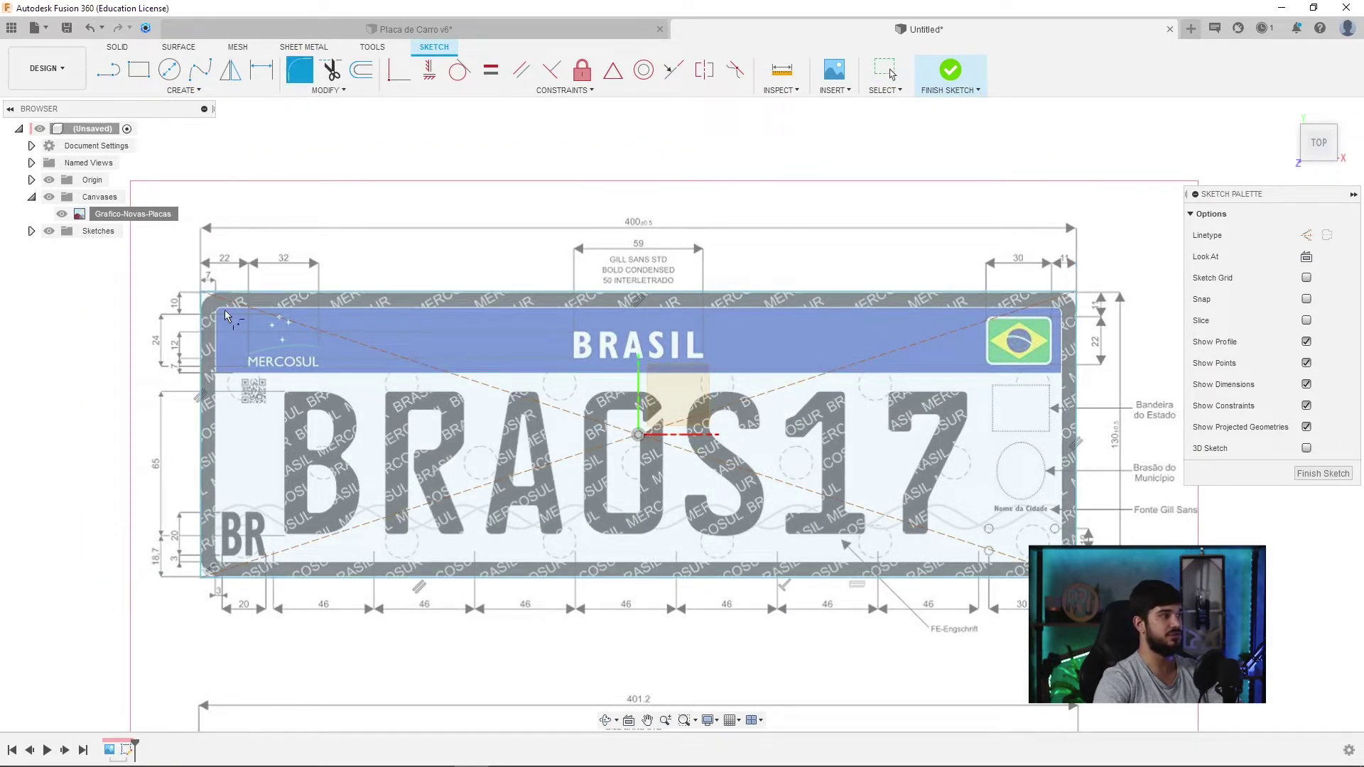
- Fillet the top-left and top-right plate corners with a 4 mm radius
left_click(259, 299)
left_click(204, 561)
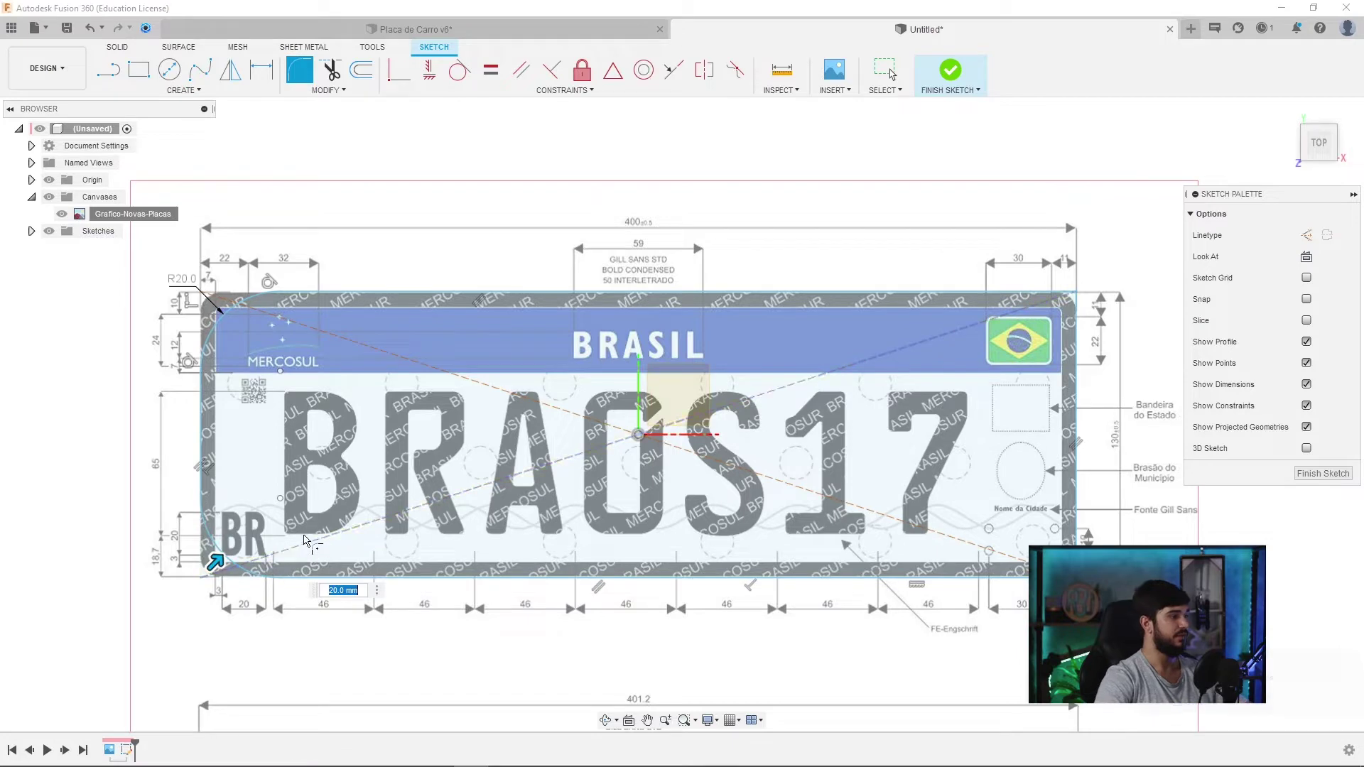
type("4")
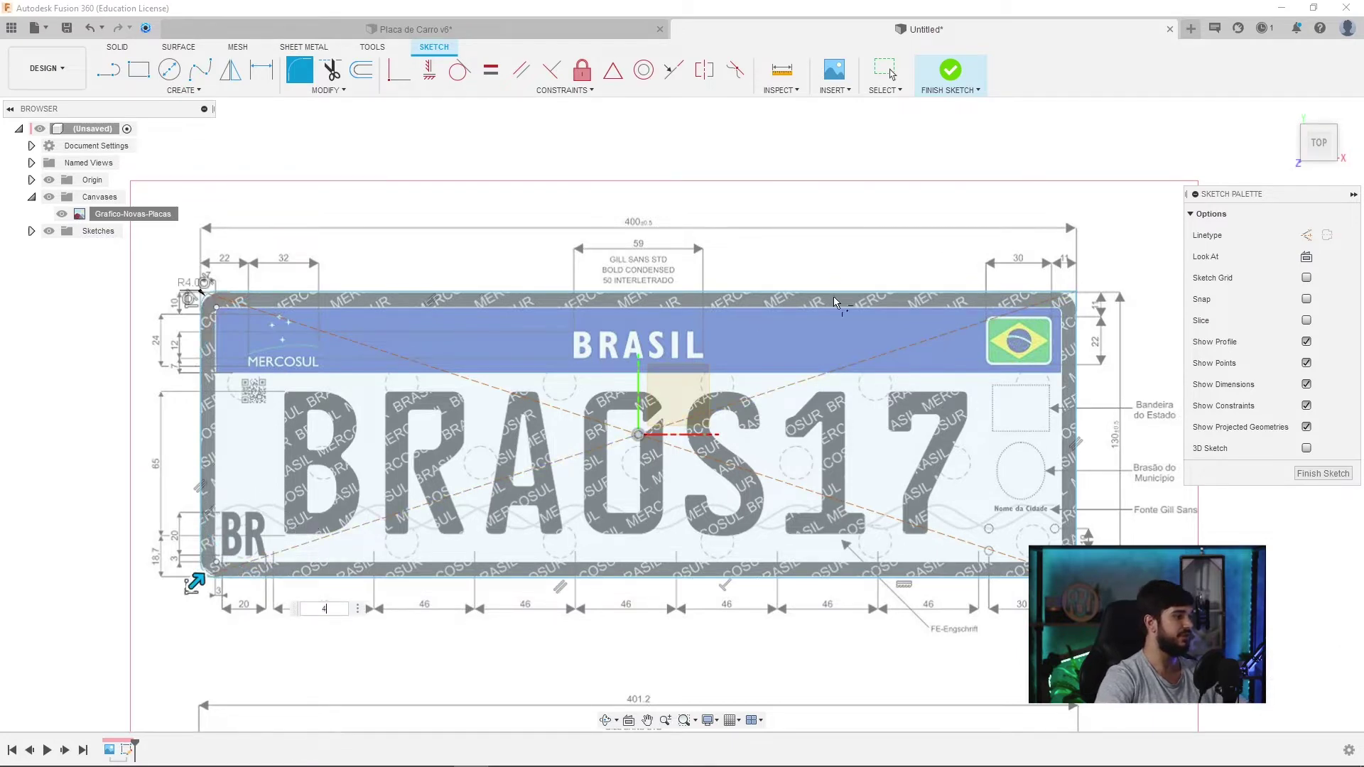
left_click(1044, 293)
left_click(1078, 329)
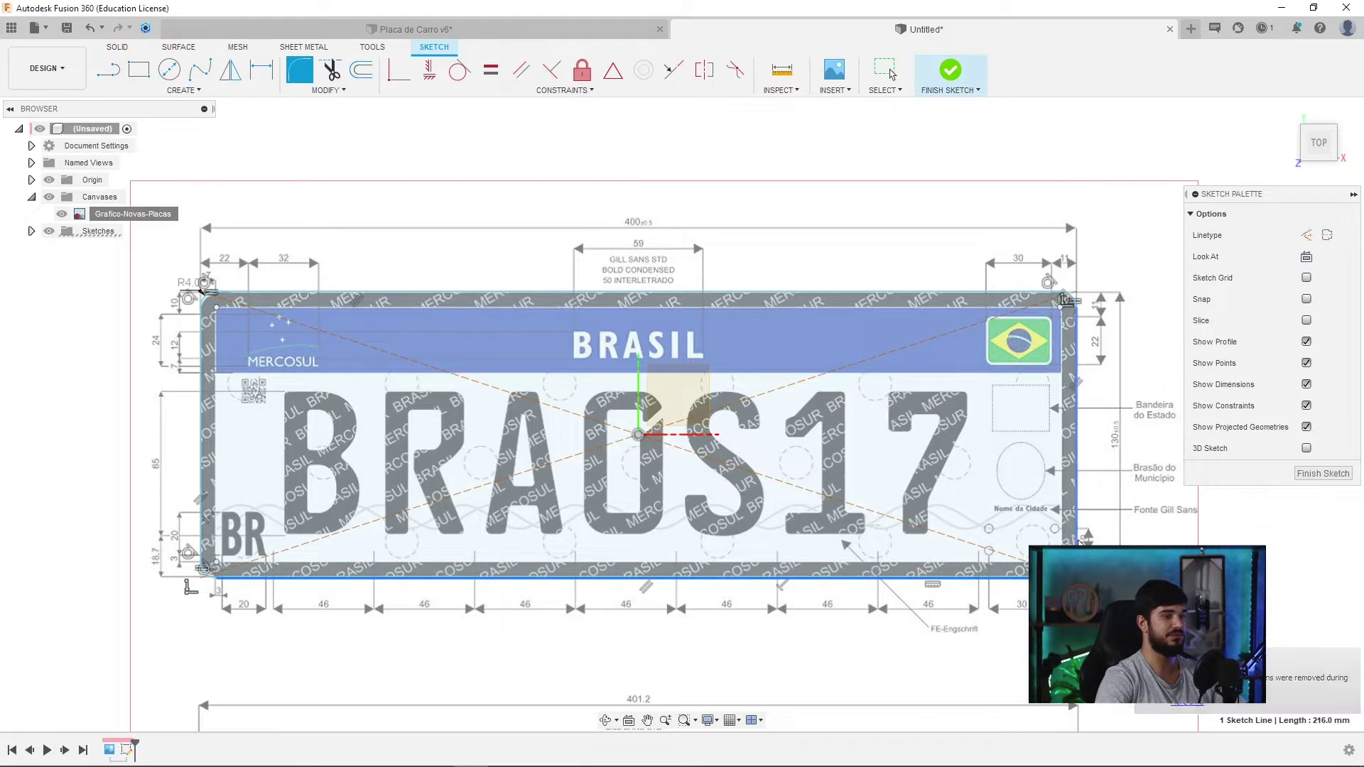
- Fillet the bottom-right plate corner at 4 mm and bring the upper-left corner back into view
scroll(206, 593, "up", 5)
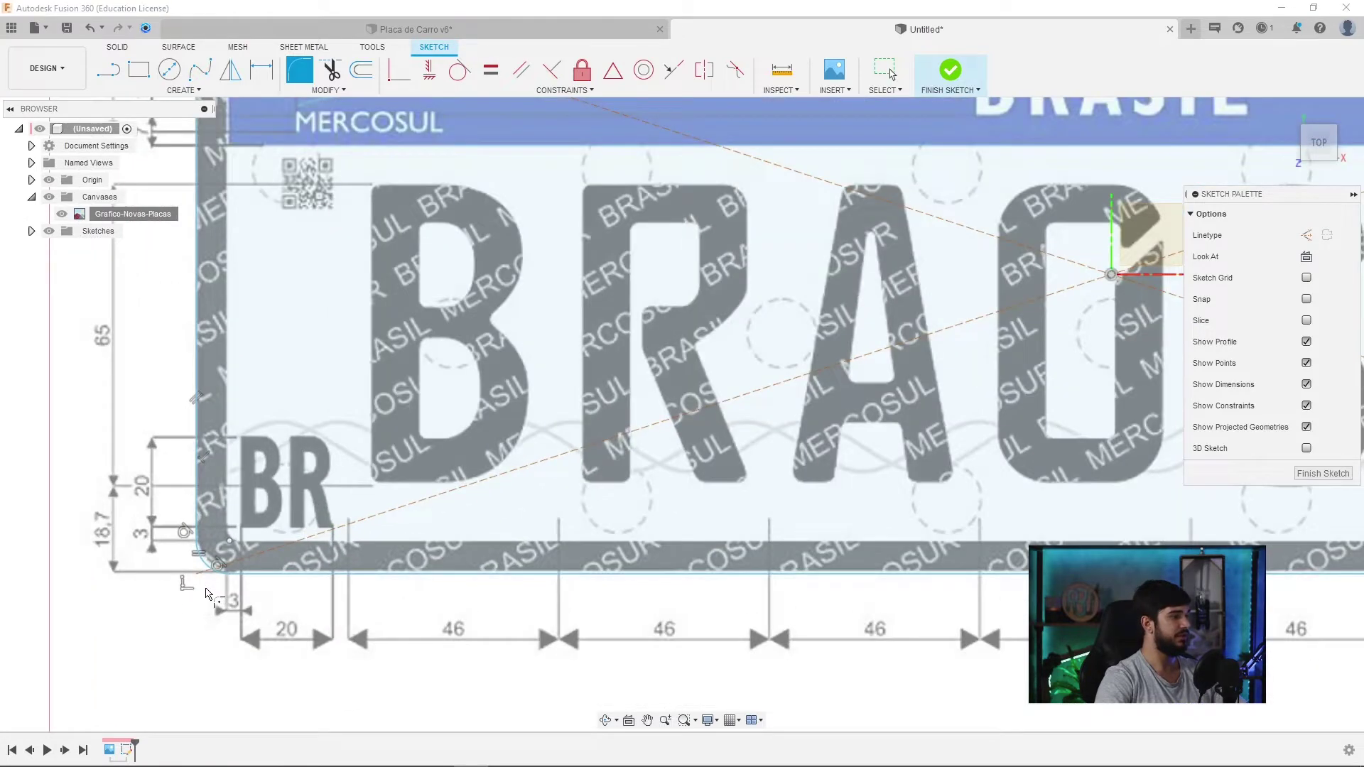
scroll(234, 592, "down", 5)
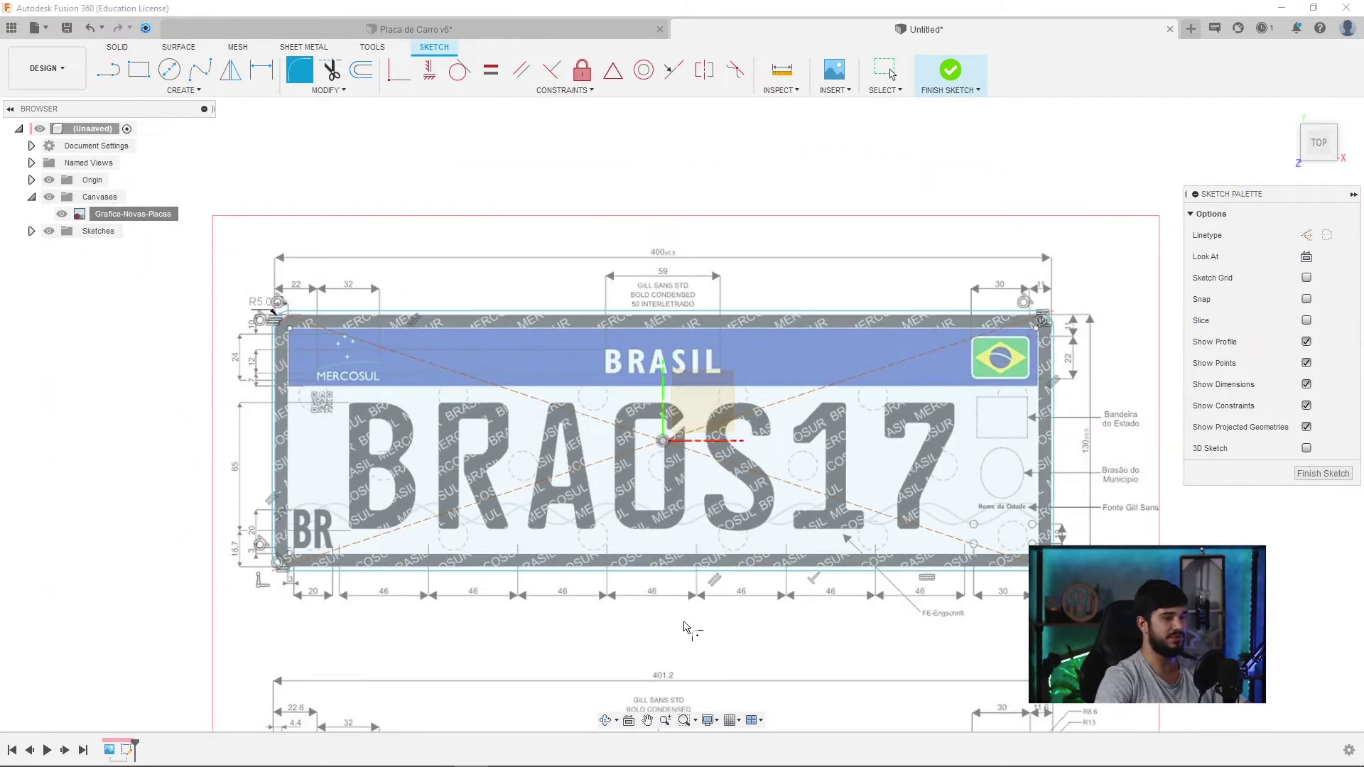
scroll(1055, 346, "up", 2)
scroll(1041, 349, "up", 2)
scroll(1019, 425, "down", 4)
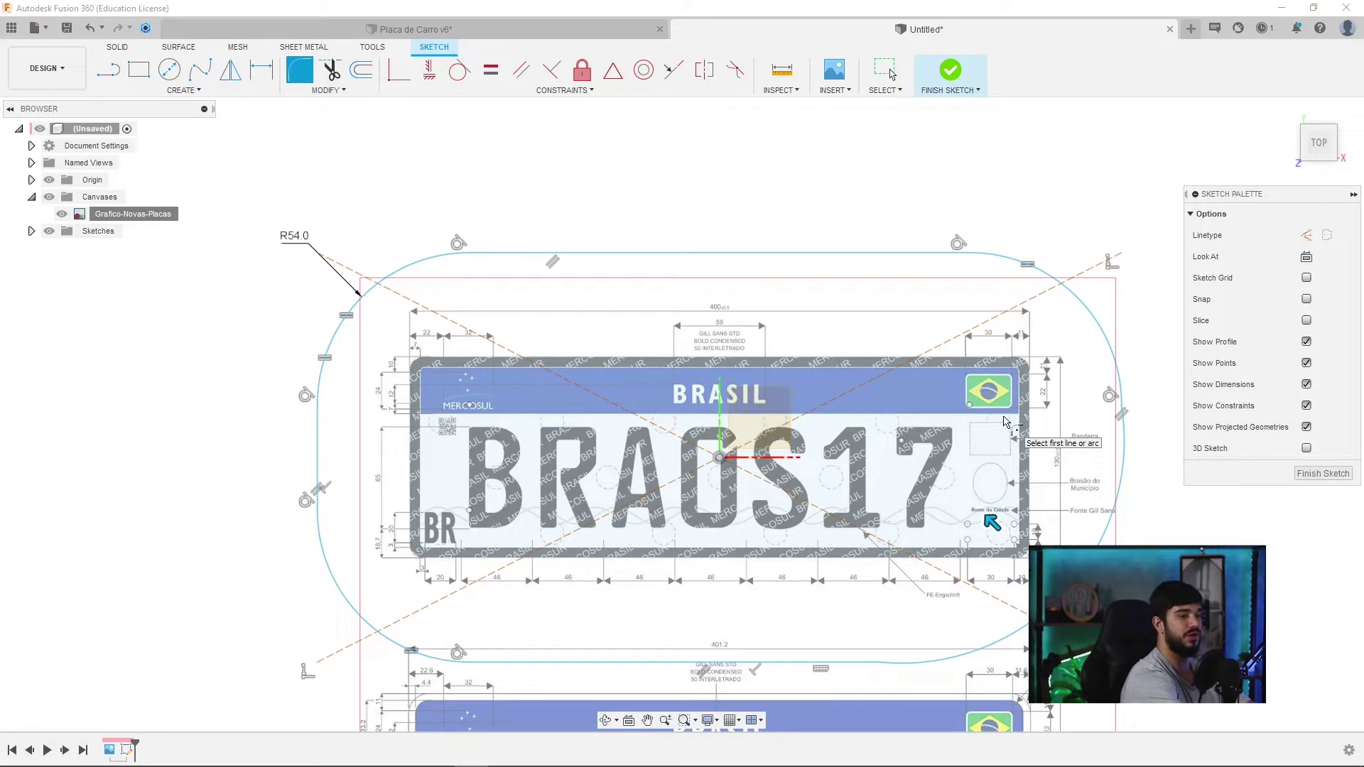
scroll(1005, 497, "up", 2)
scroll(1058, 540, "up", 3)
scroll(1062, 540, "up", 2)
scroll(1058, 533, "up", 2)
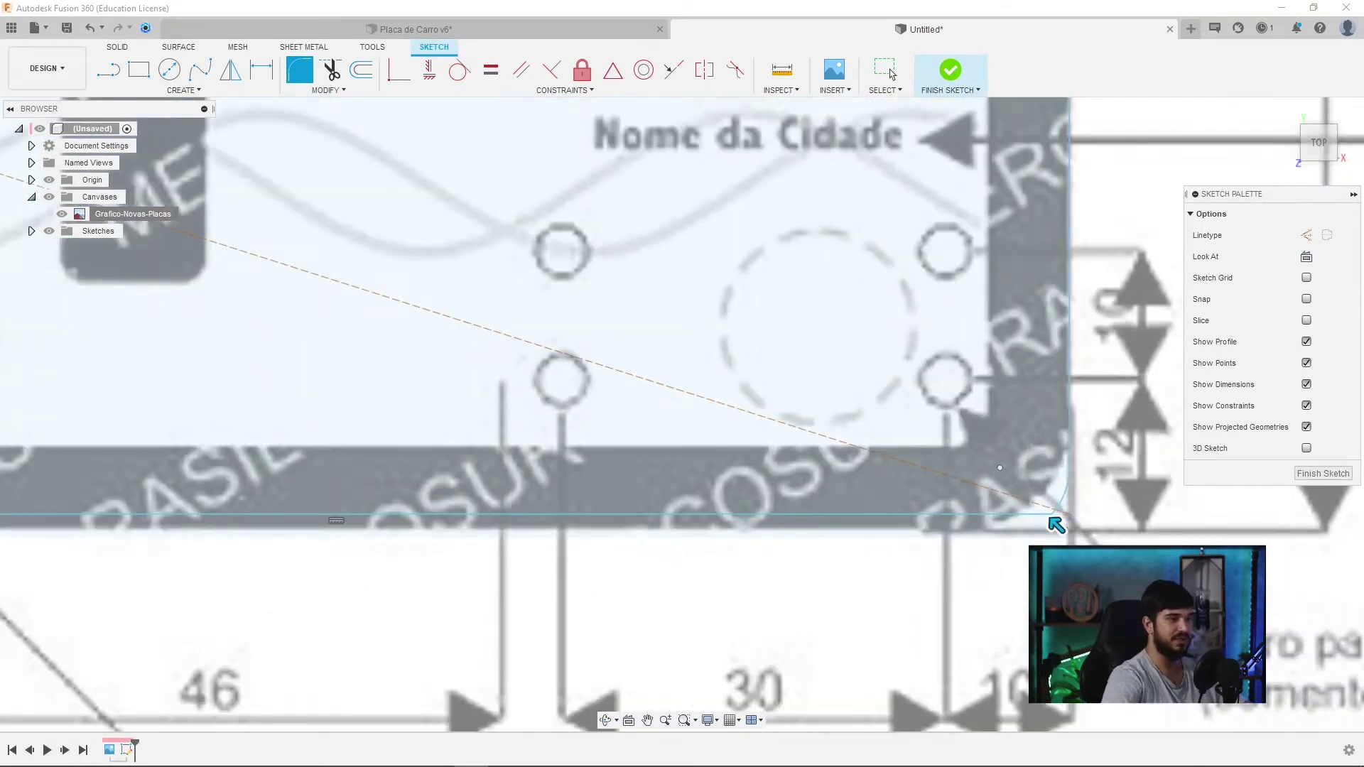
left_click(1056, 524)
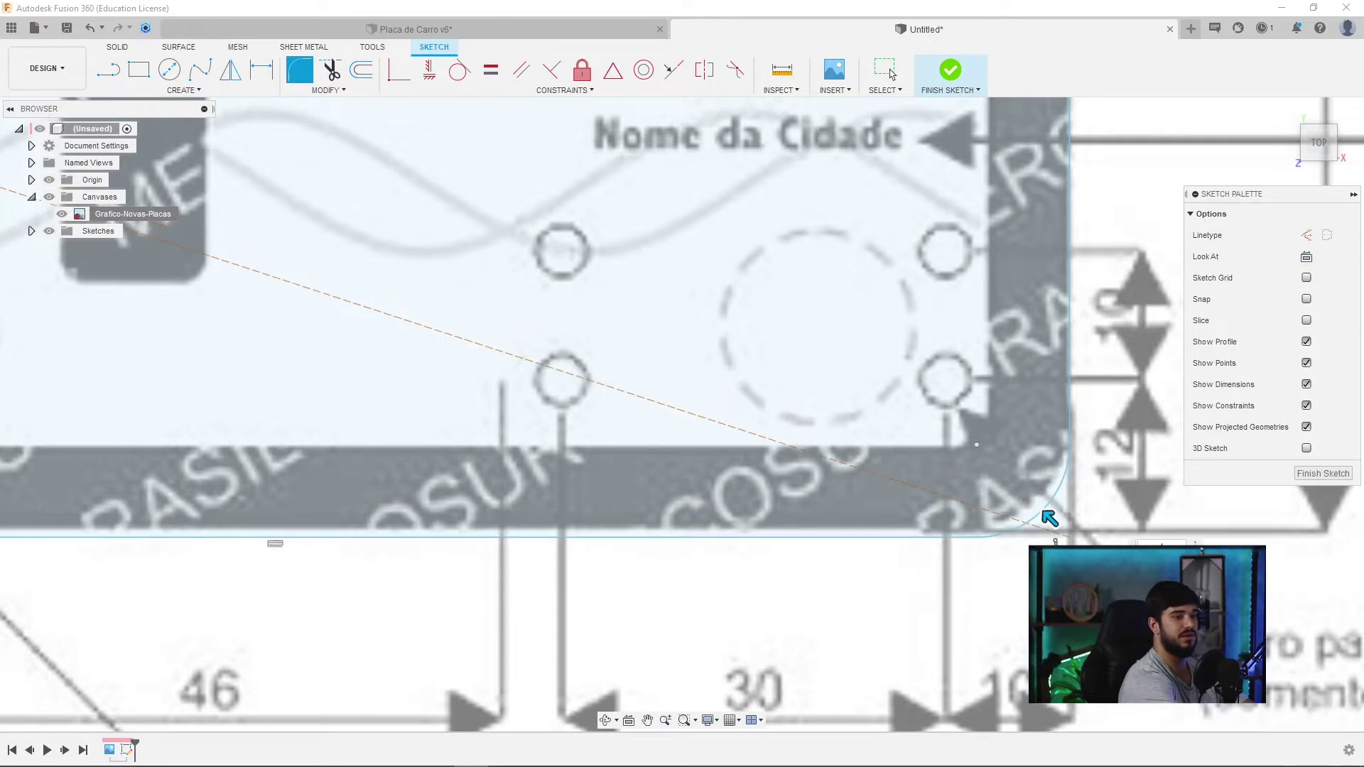
scroll(1009, 472, "down", 3)
scroll(1009, 472, "down", 2)
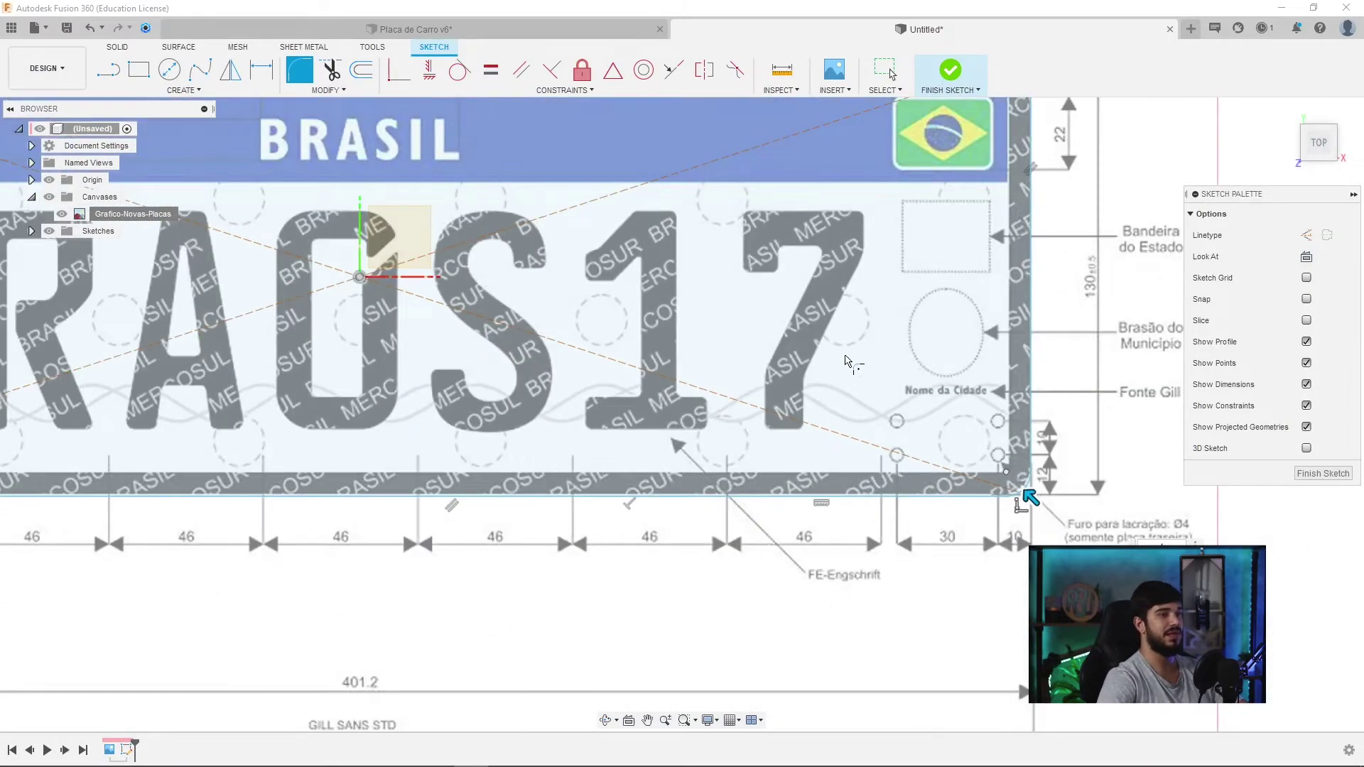
scroll(855, 496, "down", 1)
scroll(855, 496, "down", 1)
scroll(842, 277, "down", 2)
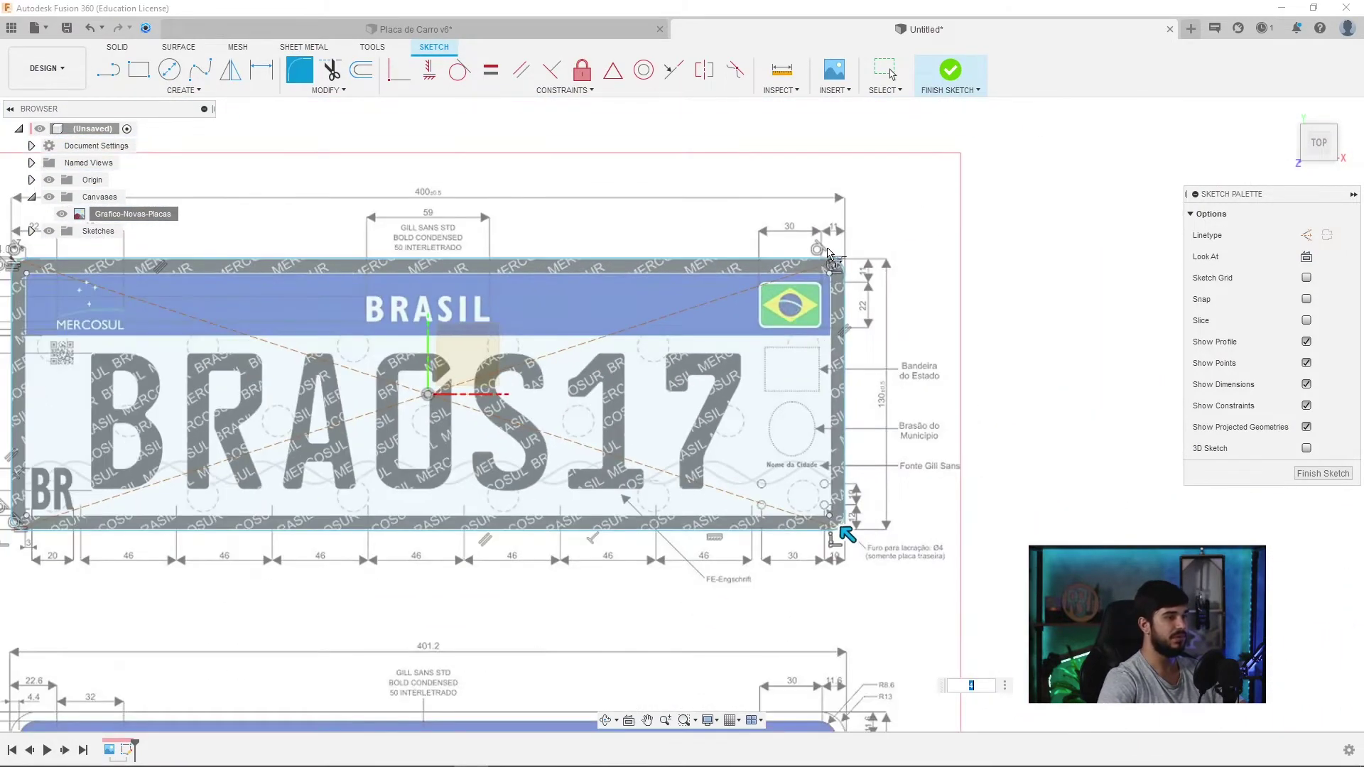
scroll(839, 279, "up", 4)
scroll(839, 279, "down", 1)
scroll(807, 235, "down", 3)
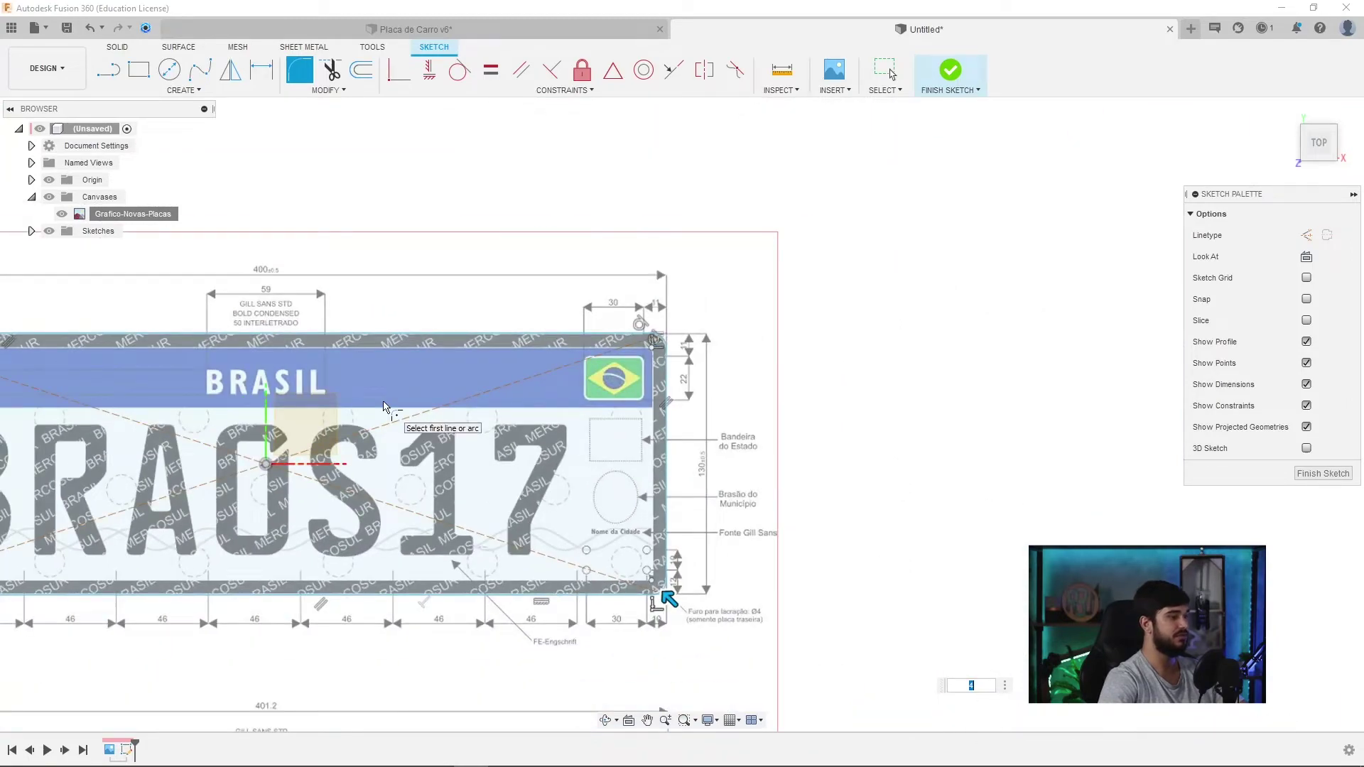
middle_click_drag(362, 429, 732, 431)
scroll(234, 334, "up", 3)
scroll(298, 369, "up", 2)
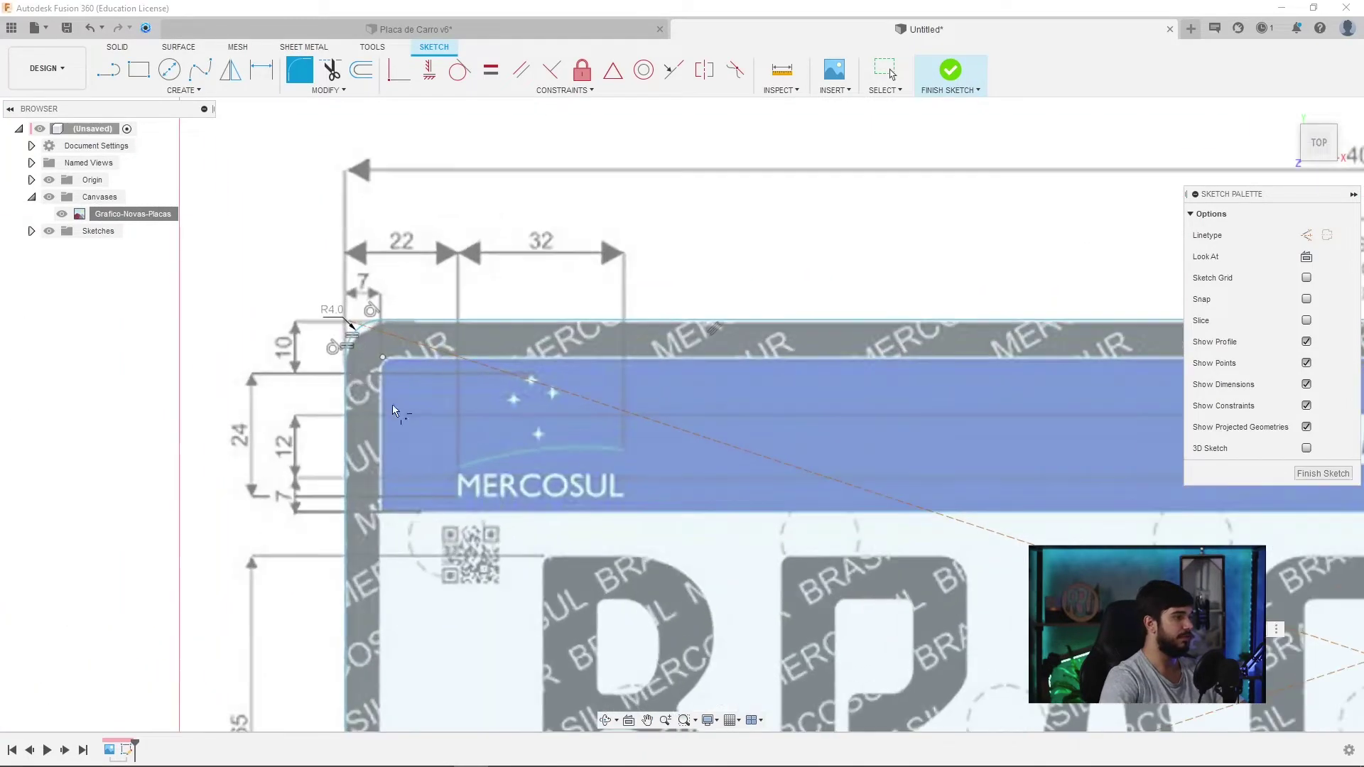
middle_click_drag(393, 404, 463, 169)
scroll(473, 290, "down", 2)
scroll(327, 498, "down", 2)
scroll(327, 498, "down", 1)
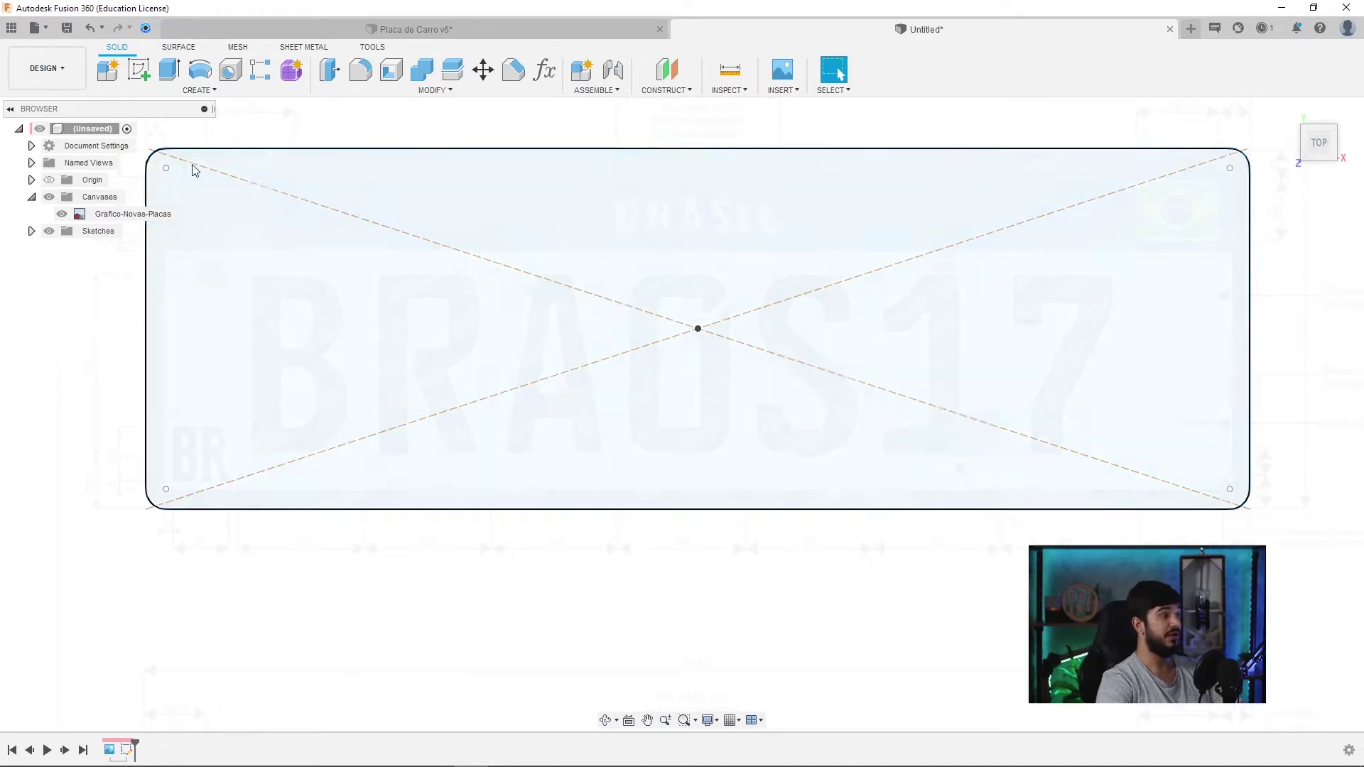
- Reopen the plate sketch and drag an inward offset of the rounded outline
double_click(123, 750)
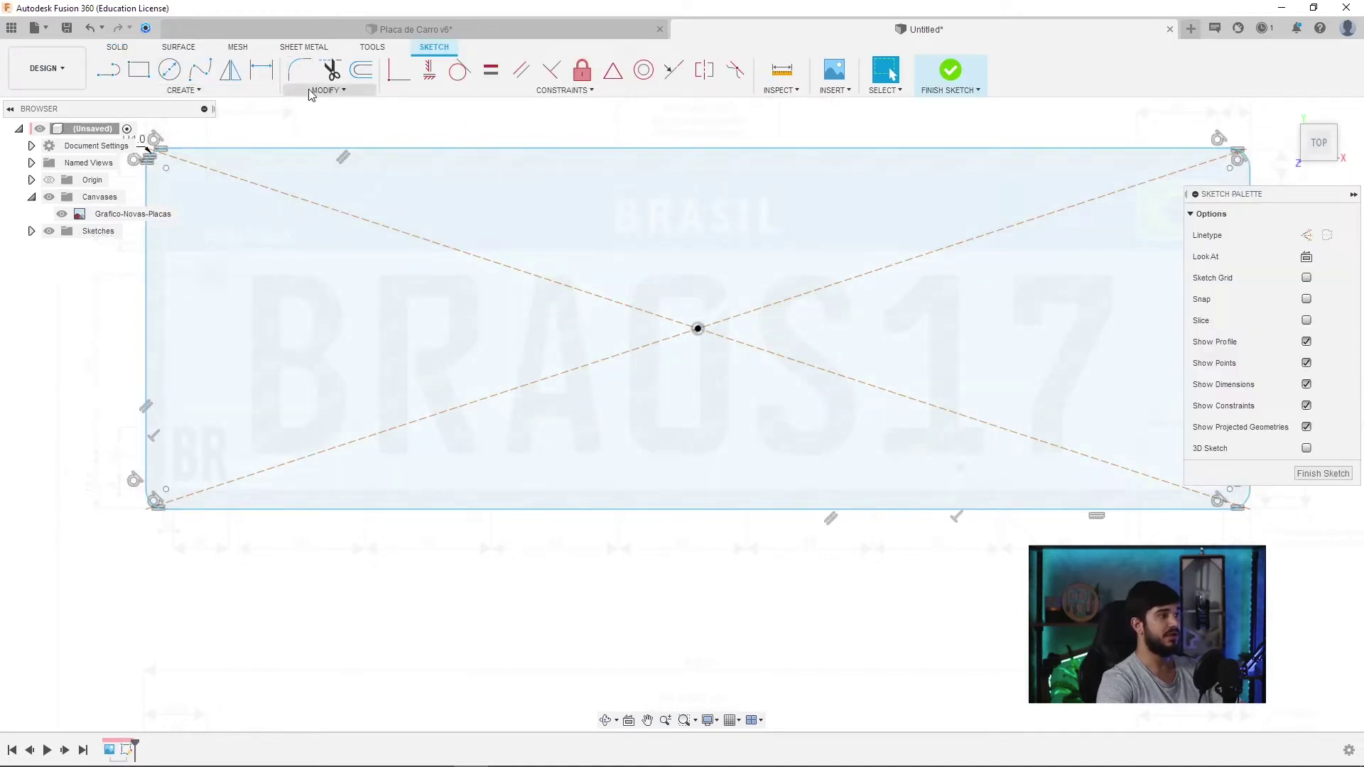
left_click(362, 72)
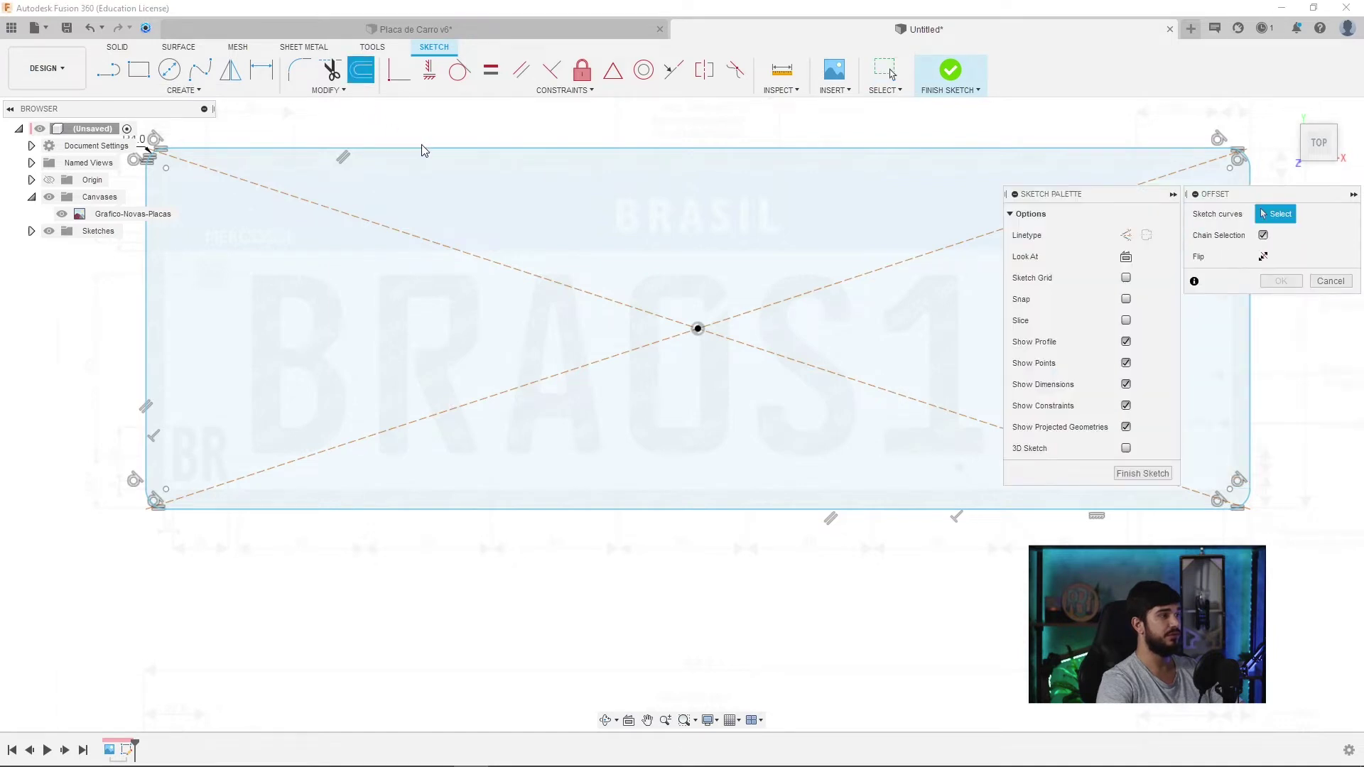
left_click(423, 151)
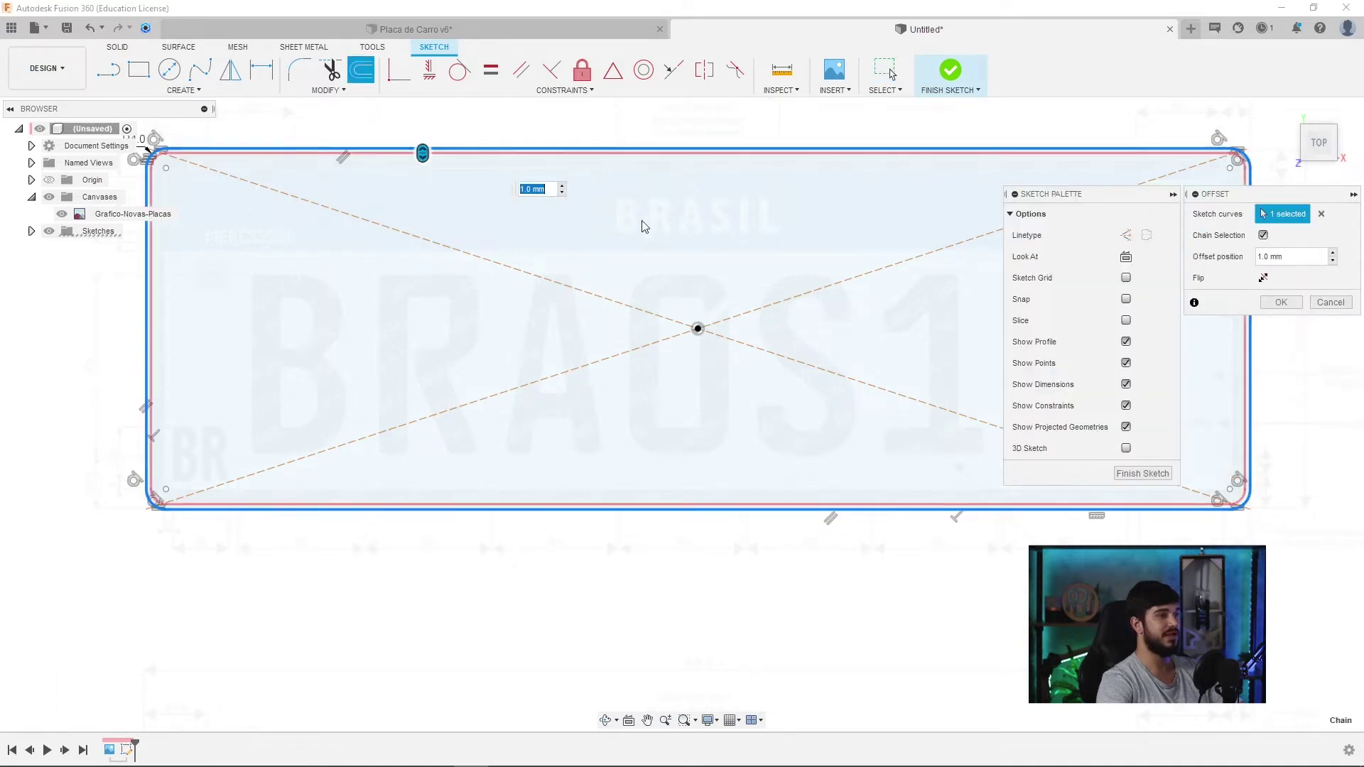
left_click_drag(424, 151, 424, 167)
- Set the inner offset distance to 4 mm and confirm it
scroll(748, 500, "up", 5)
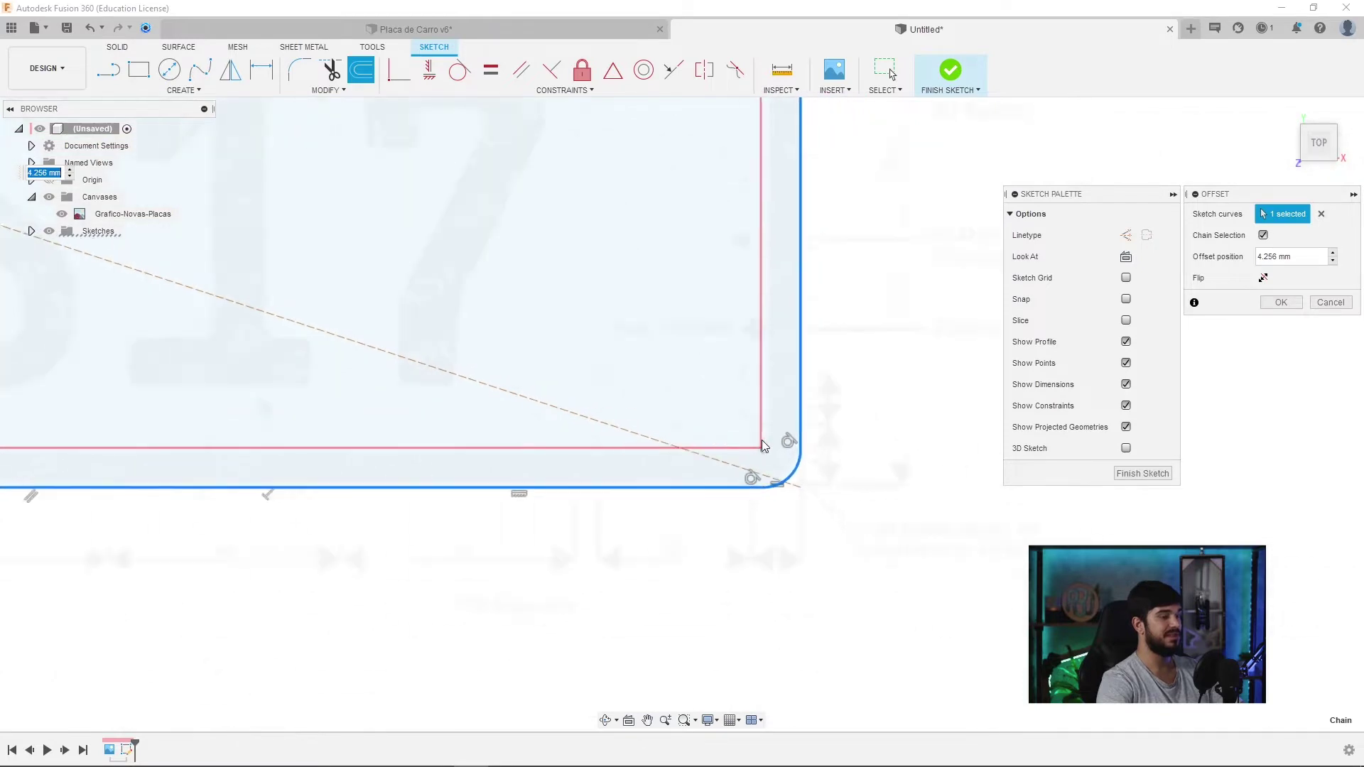
scroll(762, 441, "up", 3)
scroll(770, 439, "up", 3)
right_click(738, 450)
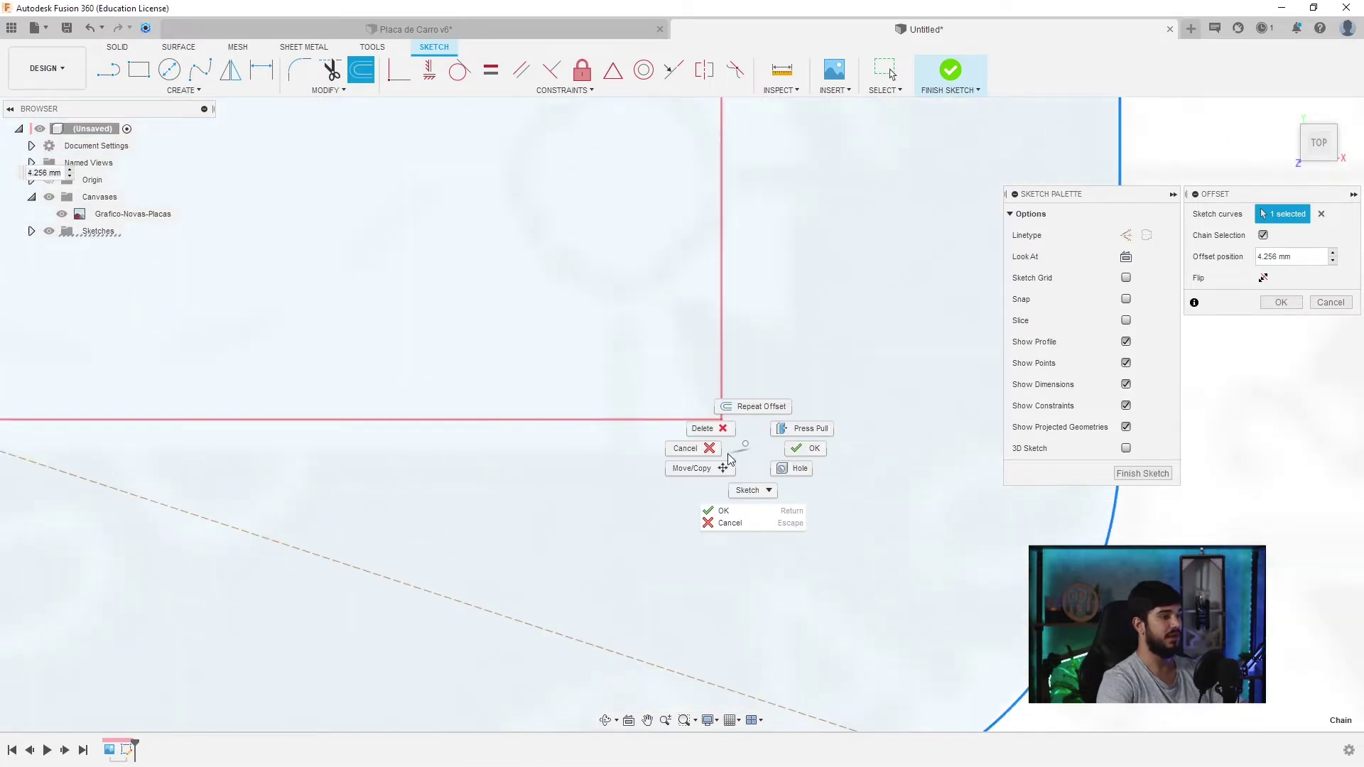
left_click(752, 443)
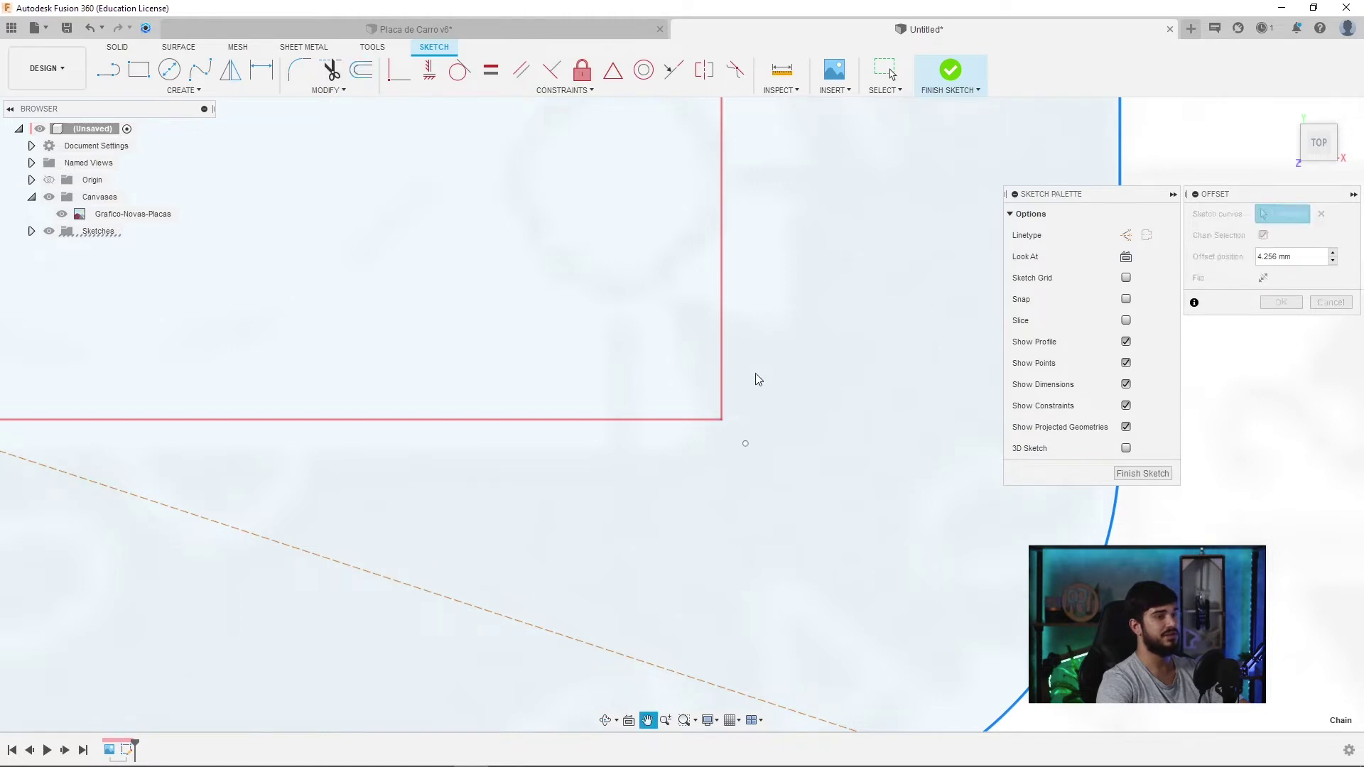
scroll(802, 387, "down", 3)
scroll(799, 374, "down", 3)
scroll(760, 402, "down", 2)
scroll(778, 426, "down", 2)
scroll(788, 444, "down", 5)
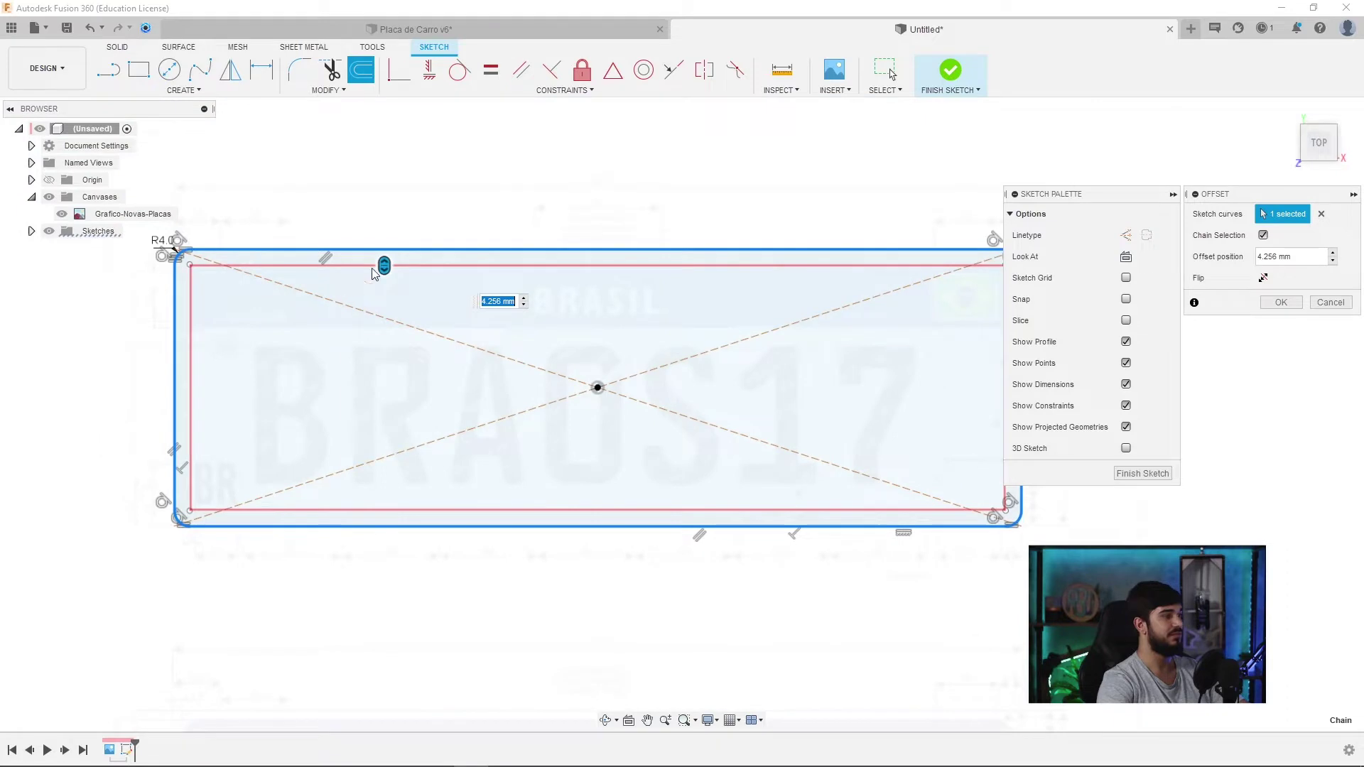
left_click_drag(384, 266, 383, 264)
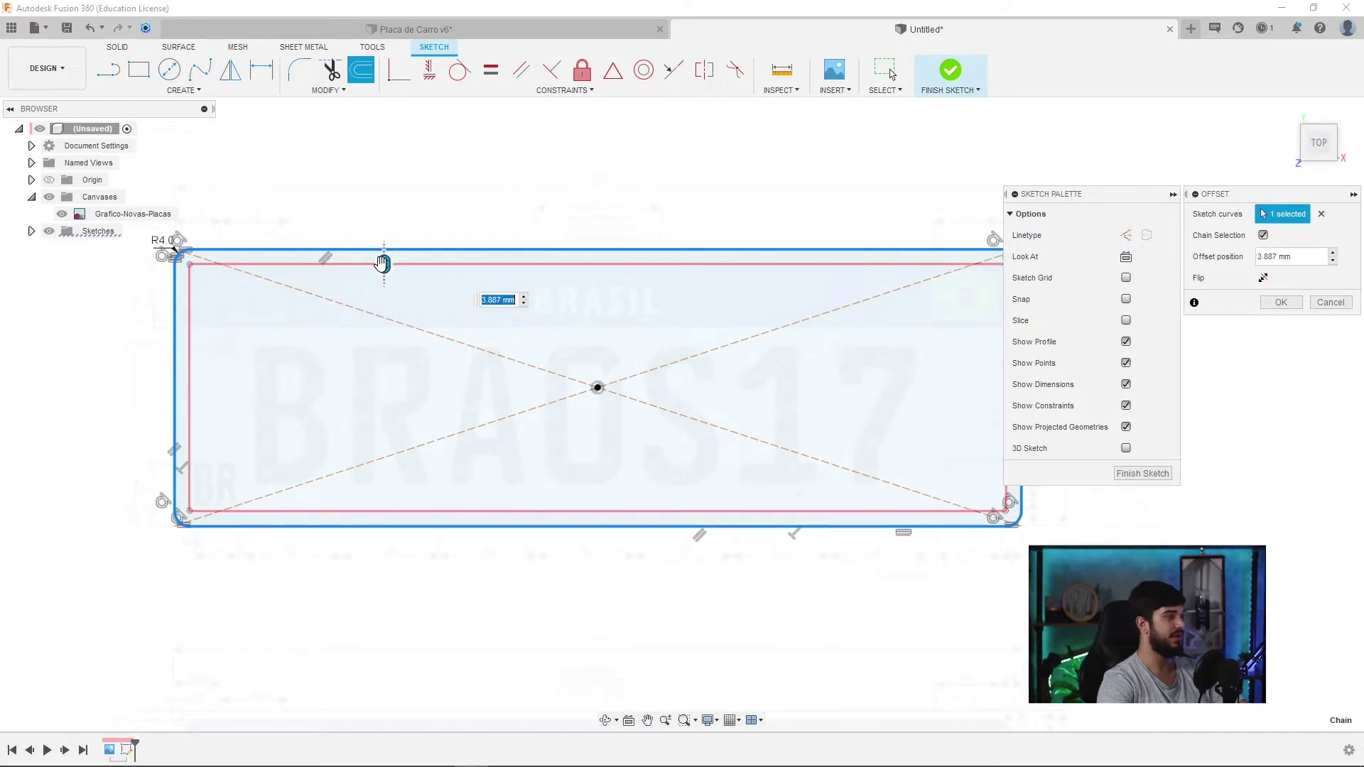
type("4")
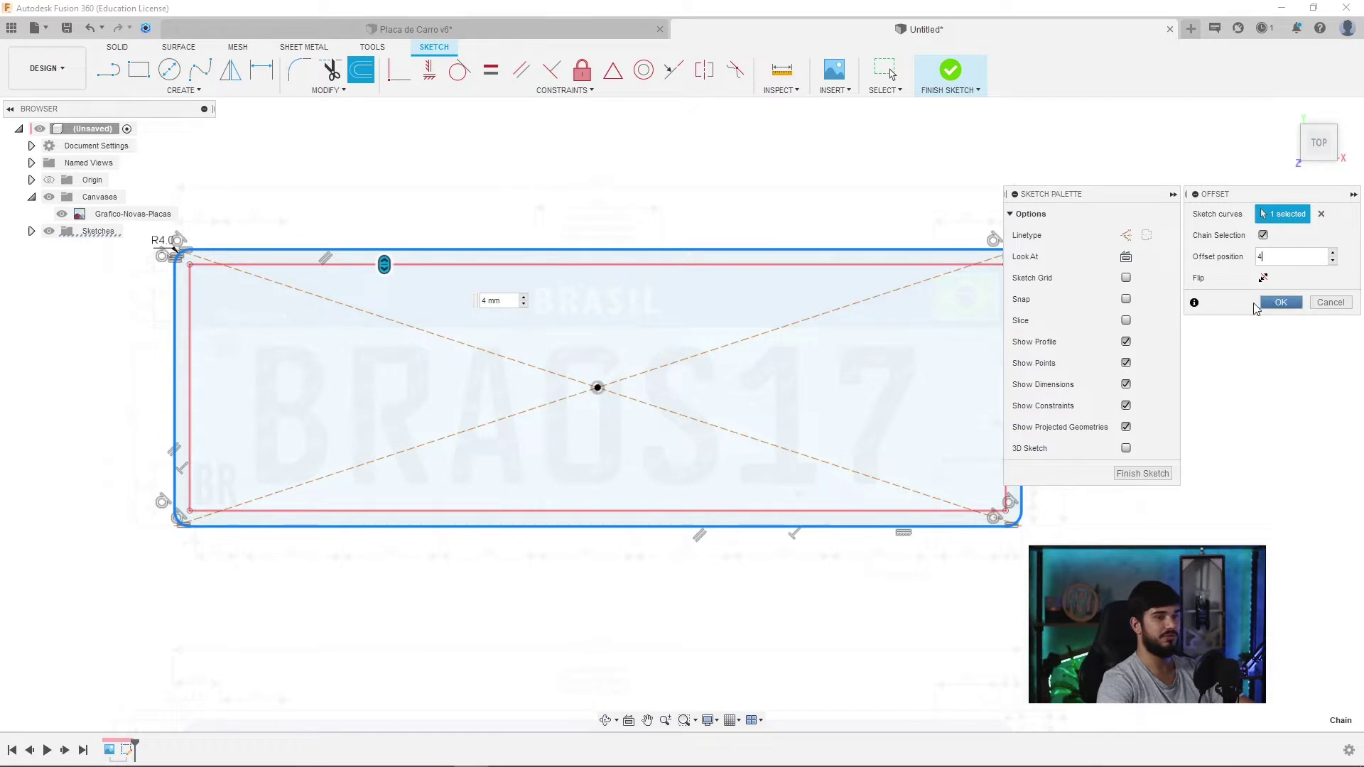
left_click(1282, 304)
scroll(249, 220, "up", 3)
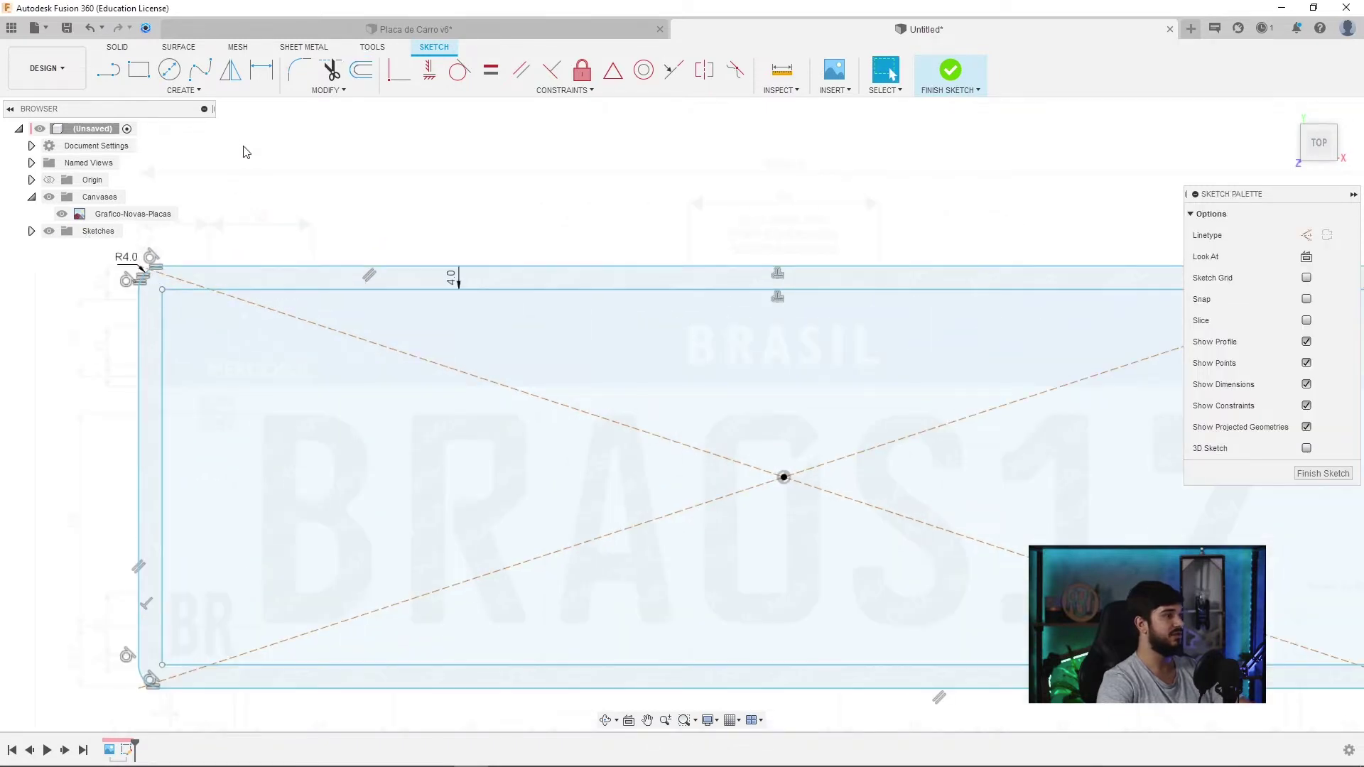
- Fillet all four corners of the inner outline with a 2 mm radius
left_click(299, 69)
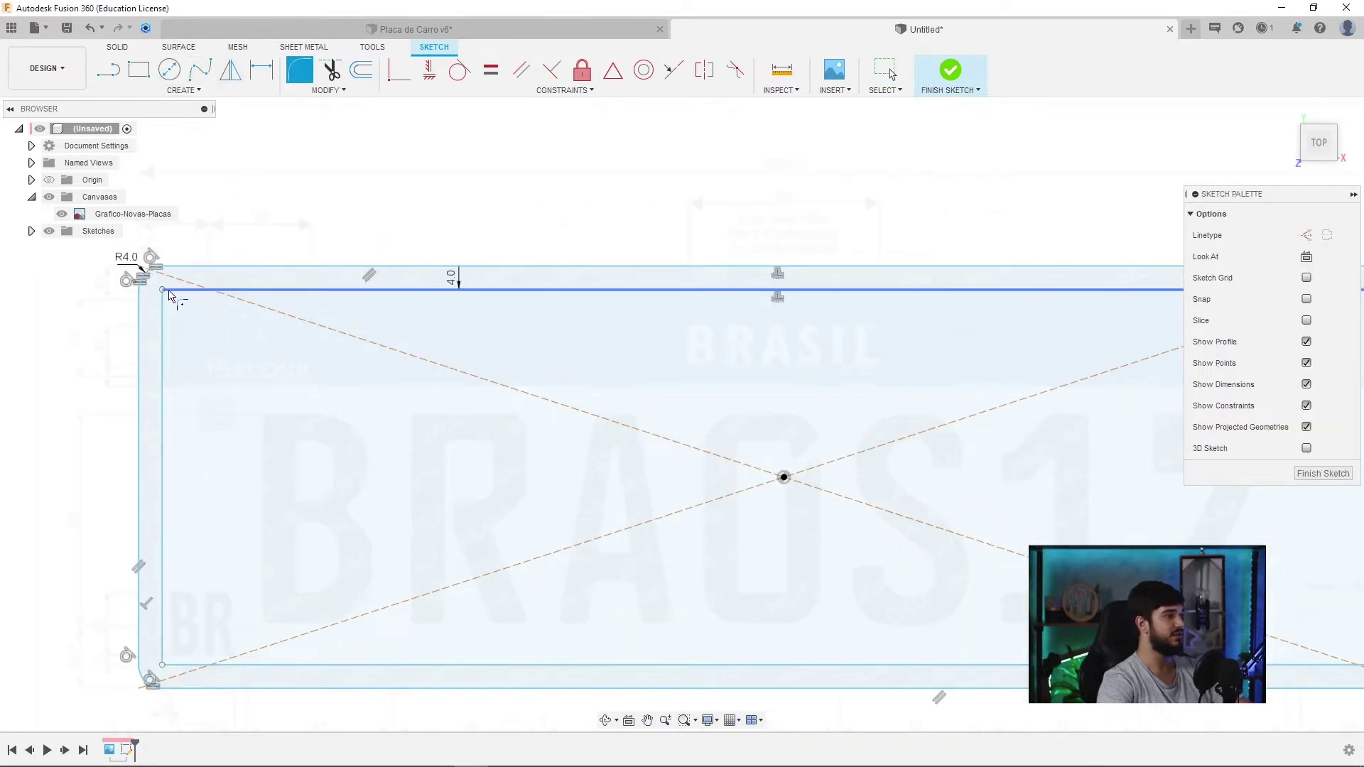
left_click(165, 312)
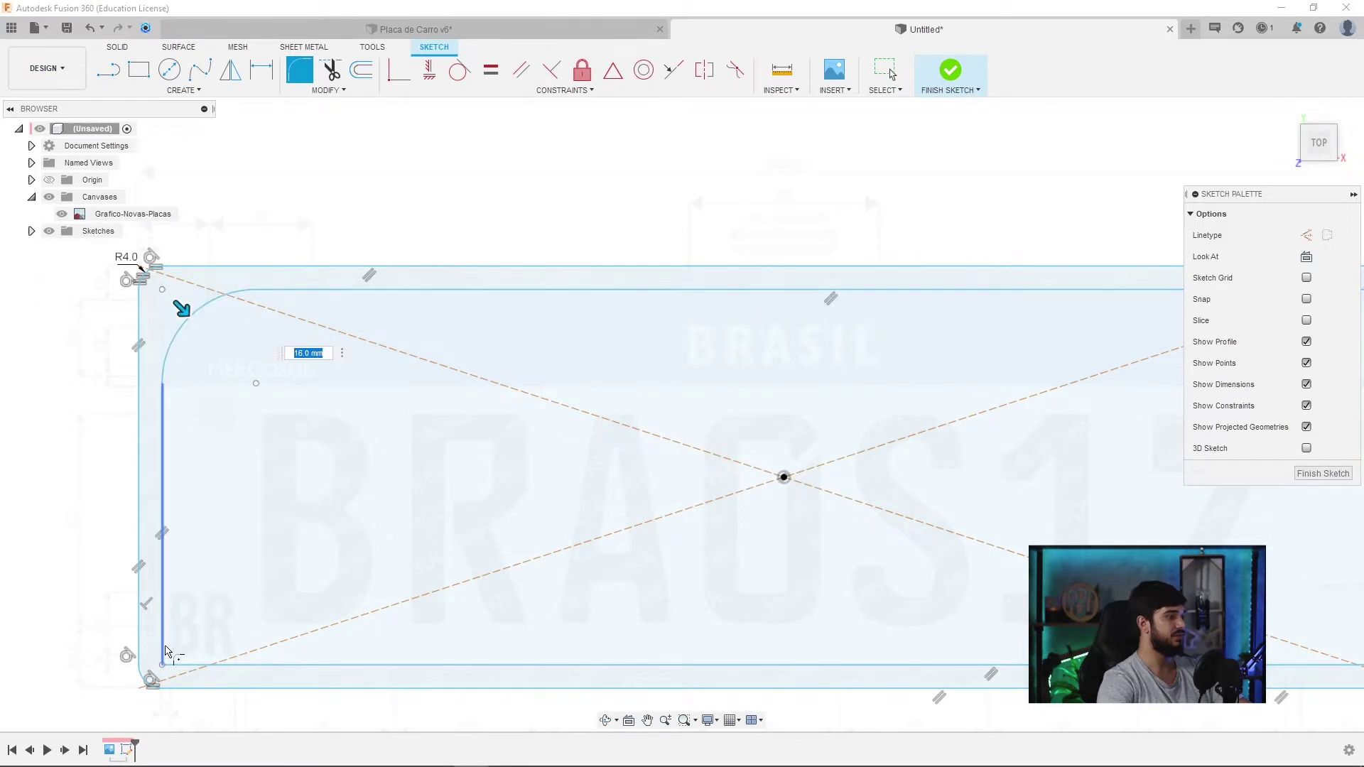
left_click(178, 668)
mouse_move(854, 572)
middle_mouse_down()
mouse_move(590, 565)
mouse_move(429, 539)
middle_mouse_up()
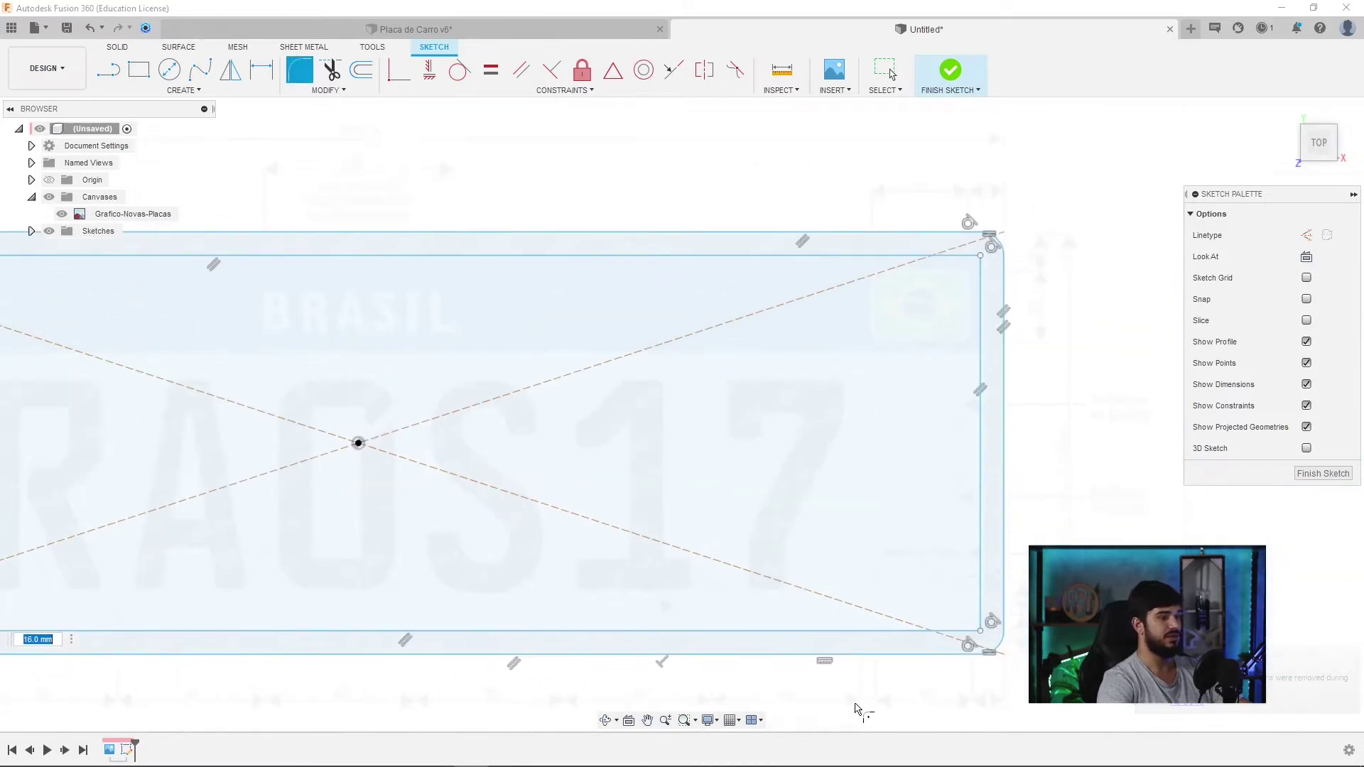
left_click(982, 609)
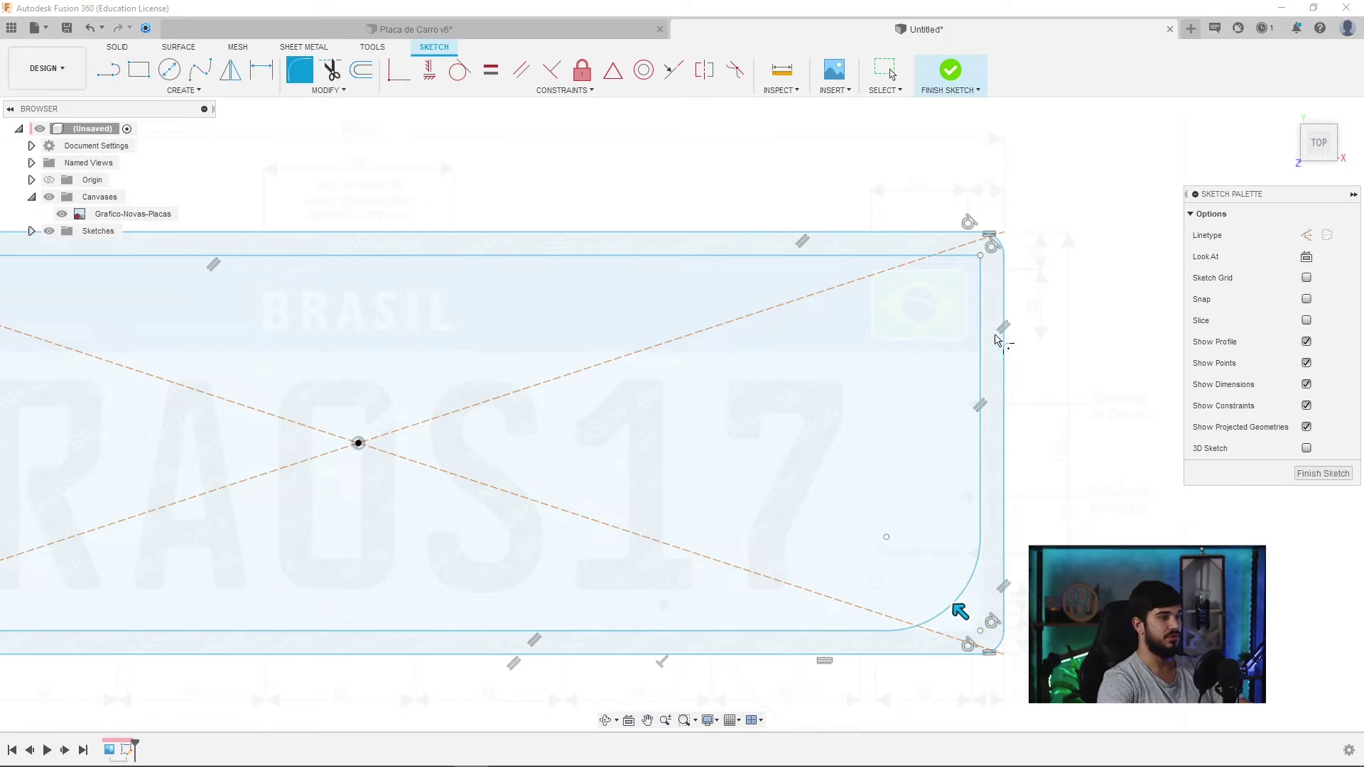
left_click(979, 323)
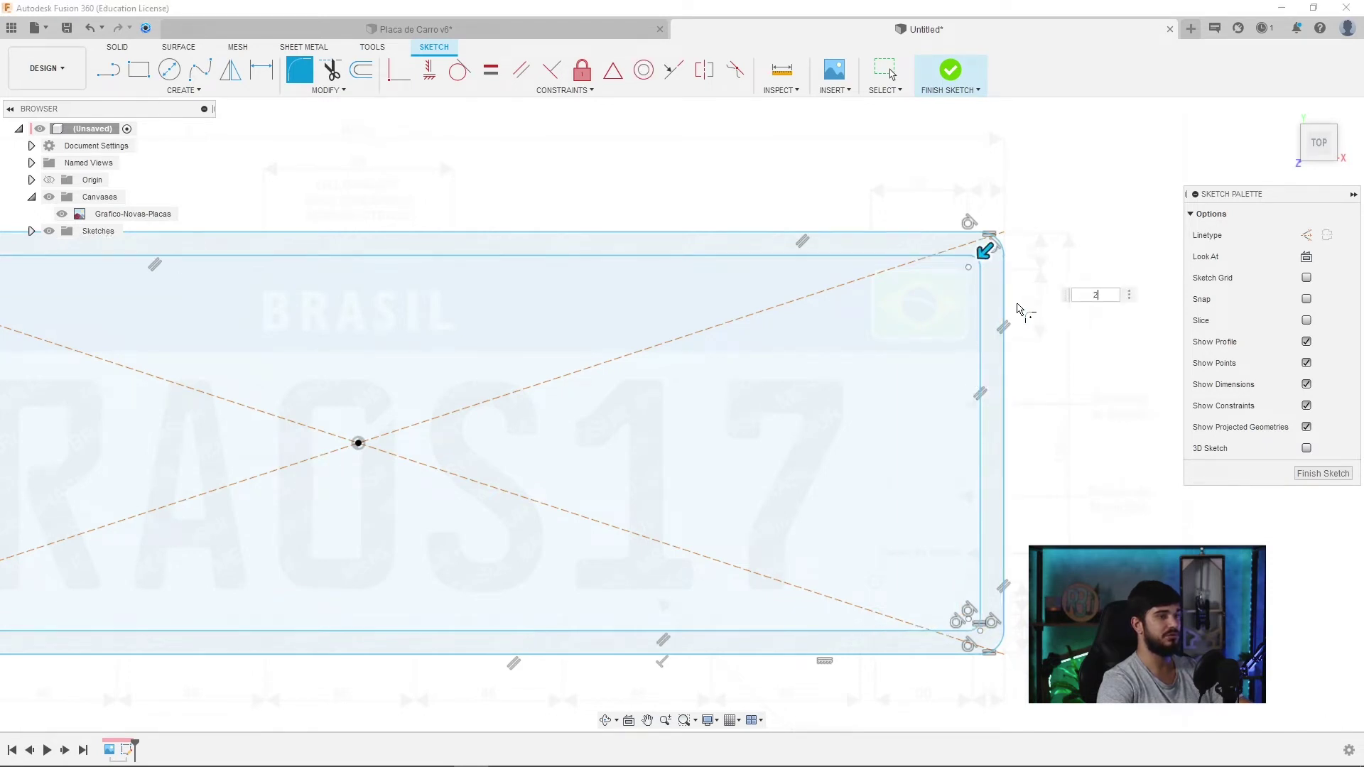
- Finish the plate sketch so it is saved as Sketch1 in the timeline
scroll(1021, 311, "up", 4)
scroll(1031, 286, "up", 2)
scroll(1008, 270, "down", 3)
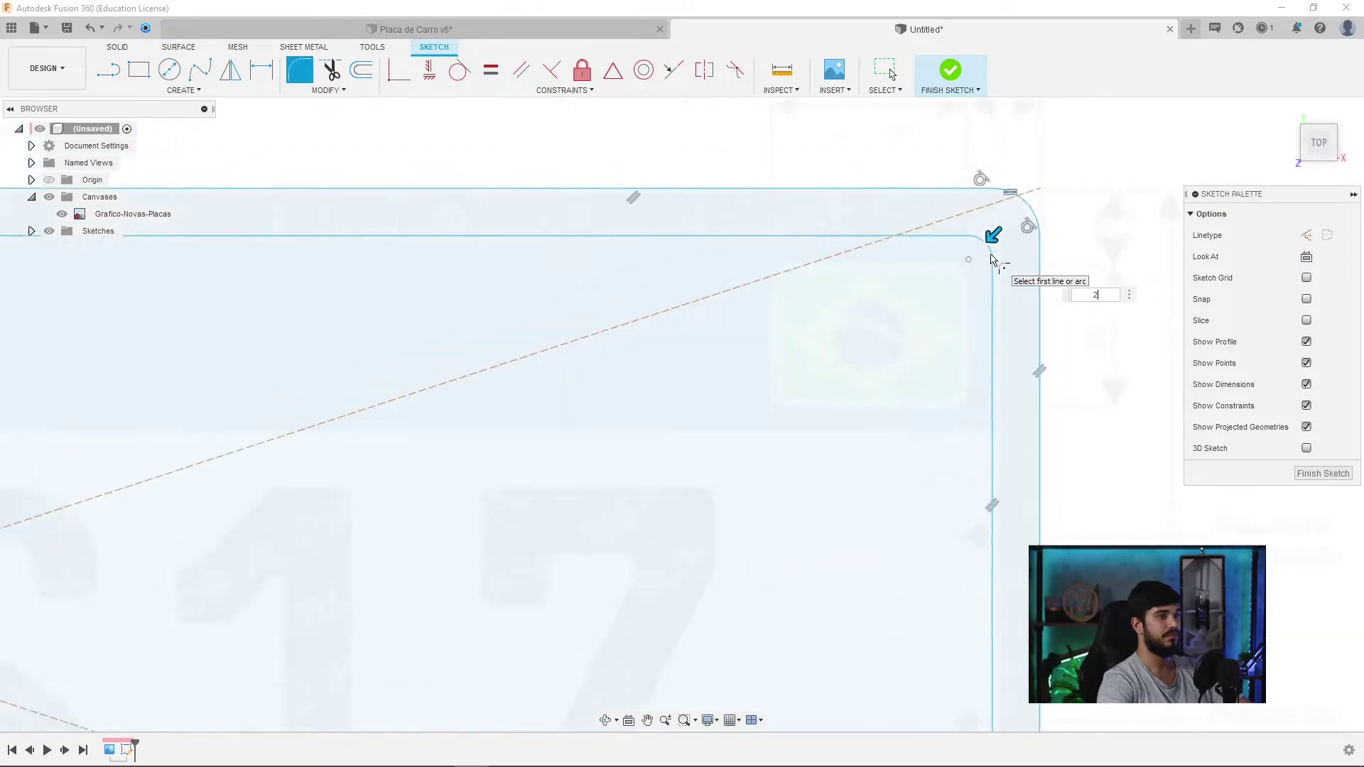
scroll(995, 262, "down", 3)
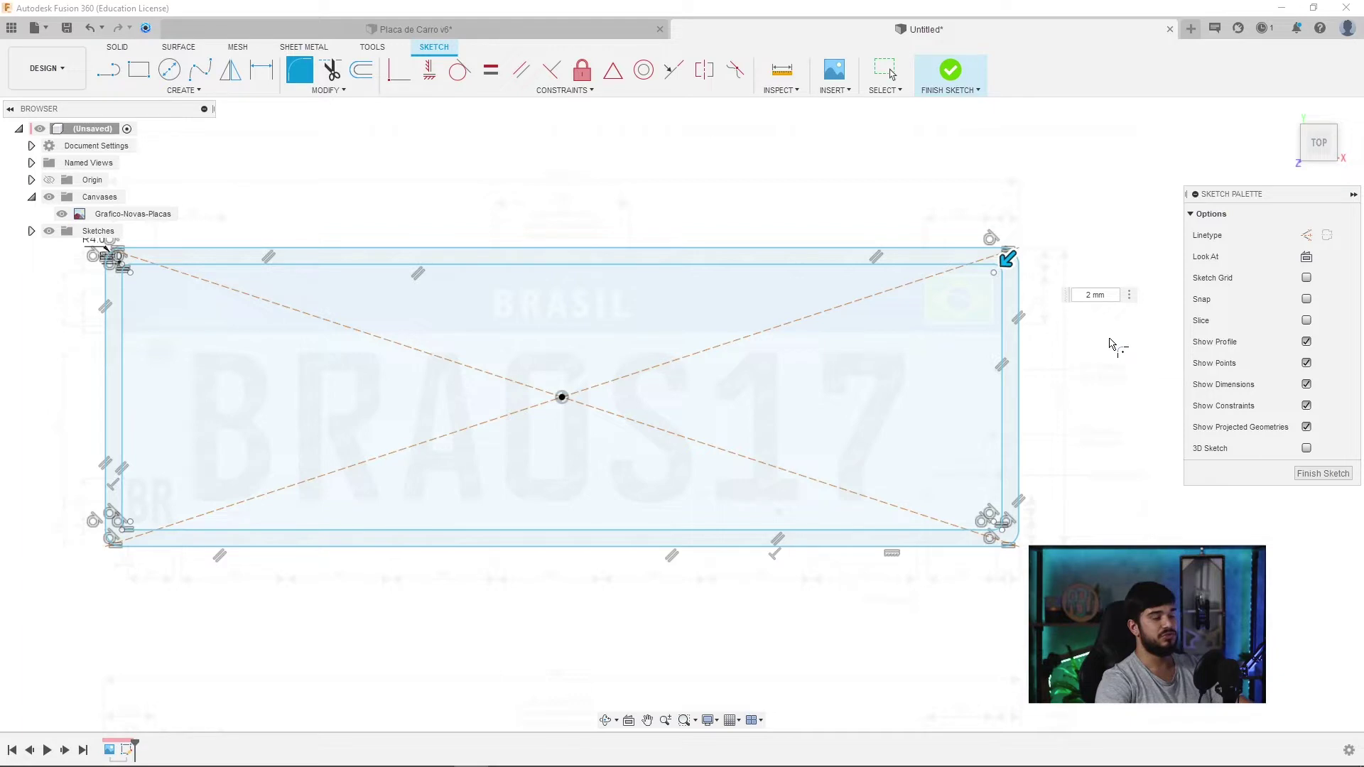
left_click(1316, 474)
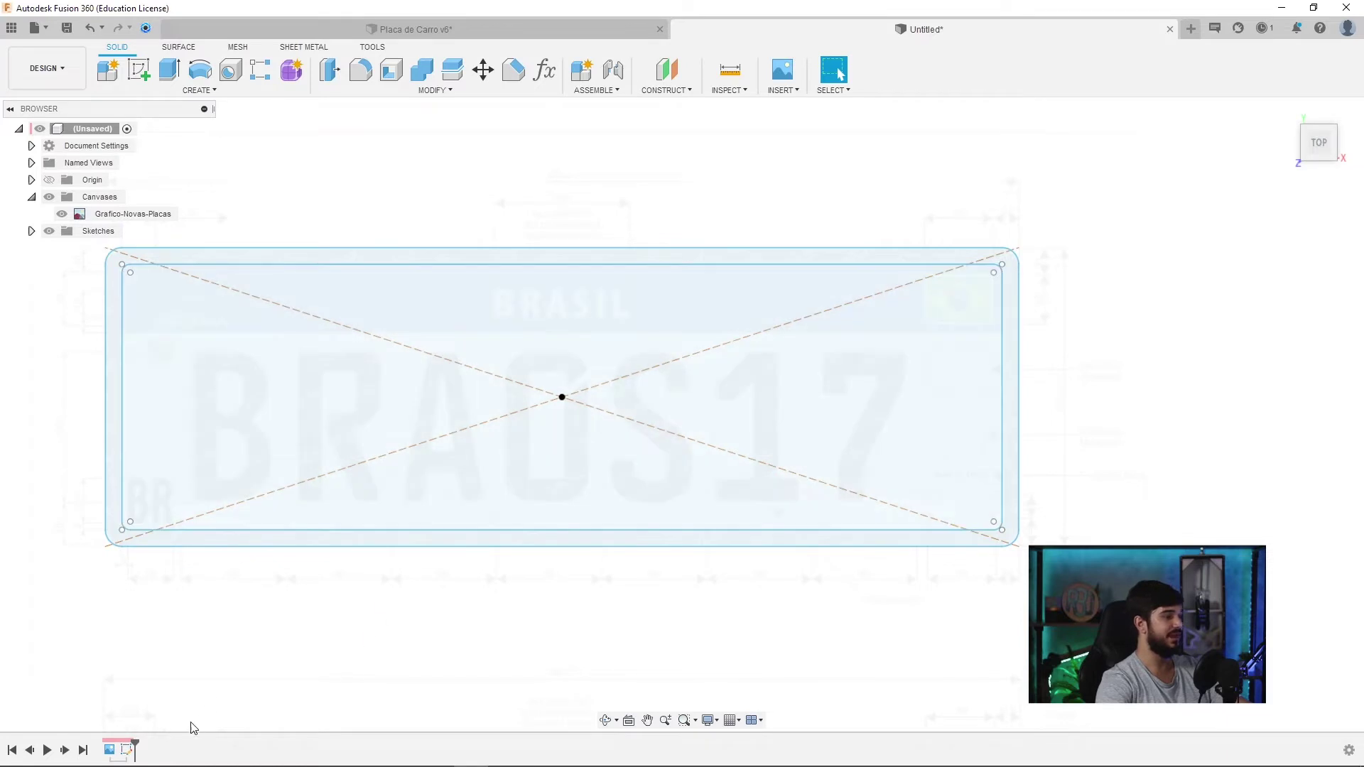
- Reopen Sketch1 and draw a 208 mm horizontal line across the plate beneath BRASIL
double_click(128, 751)
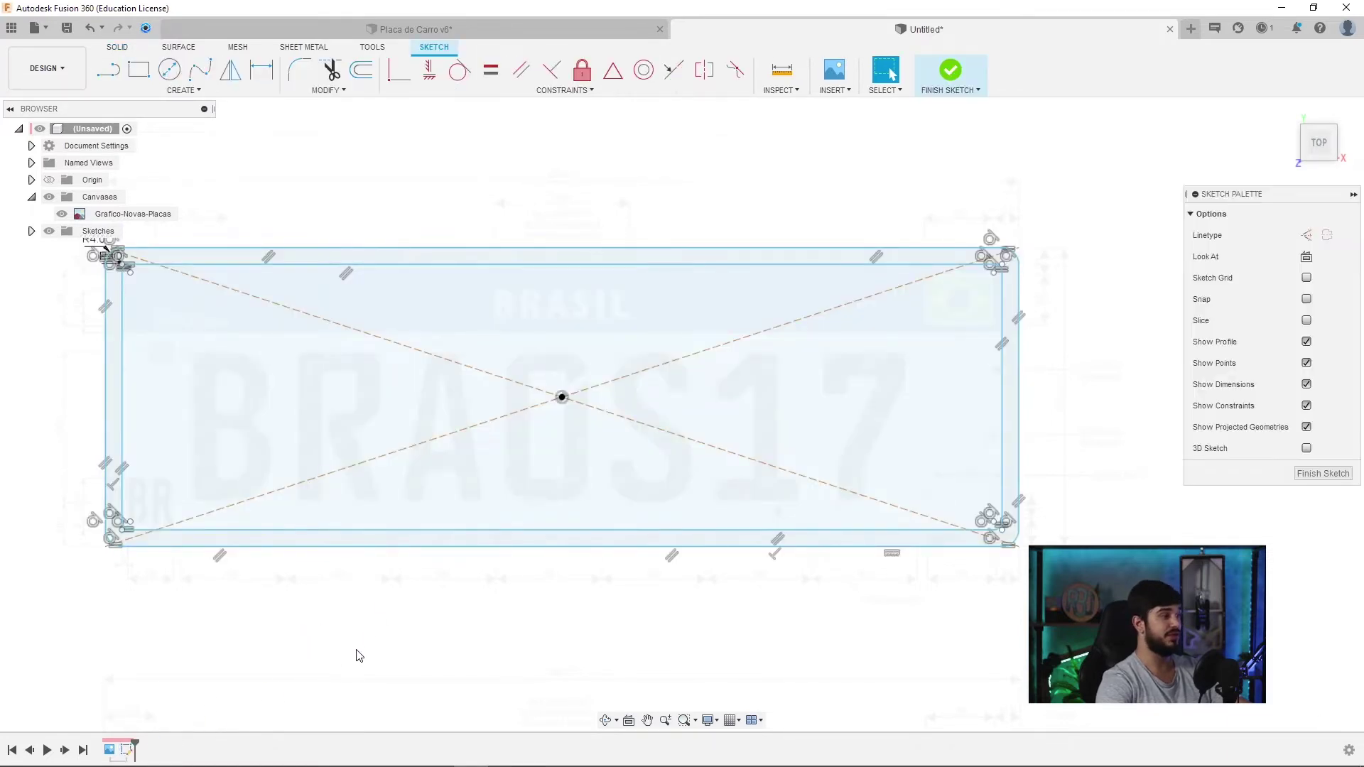
middle_click_drag(235, 632, 287, 653)
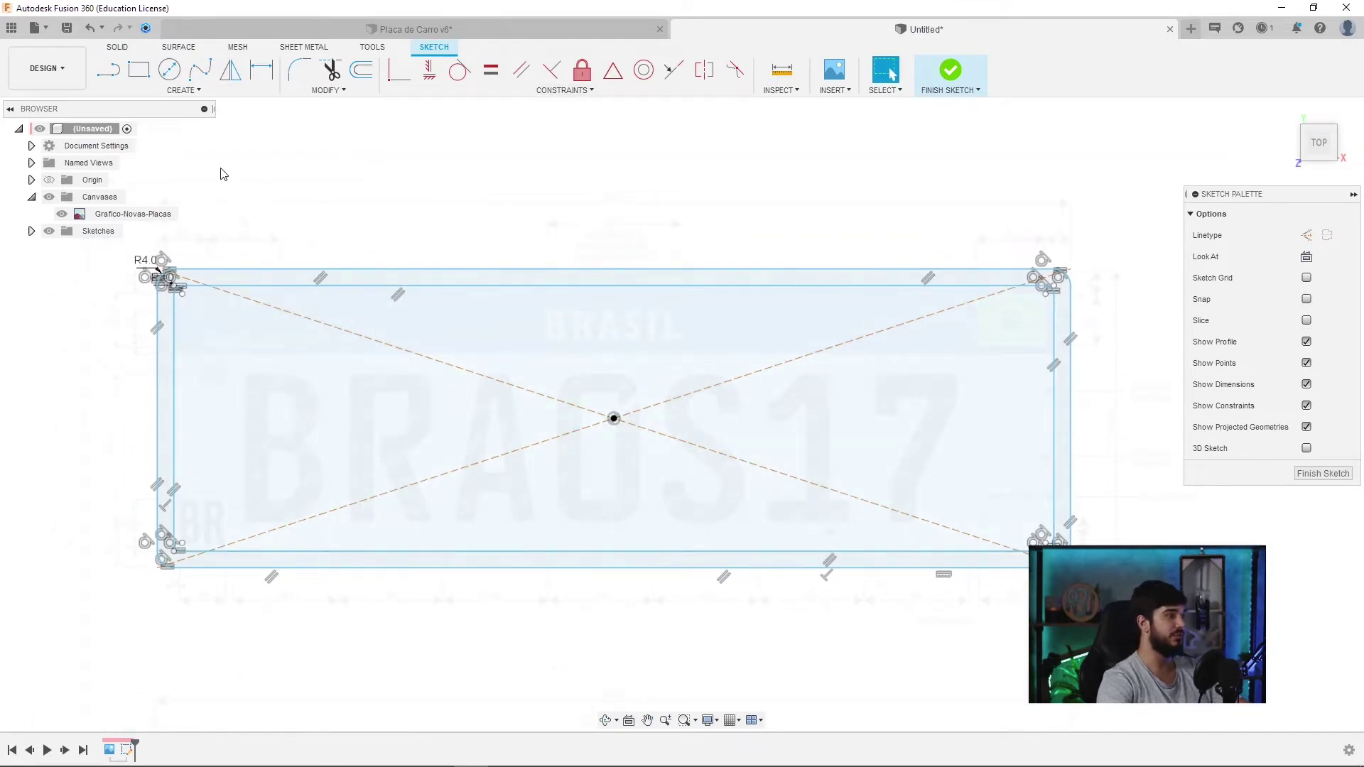
key("l")
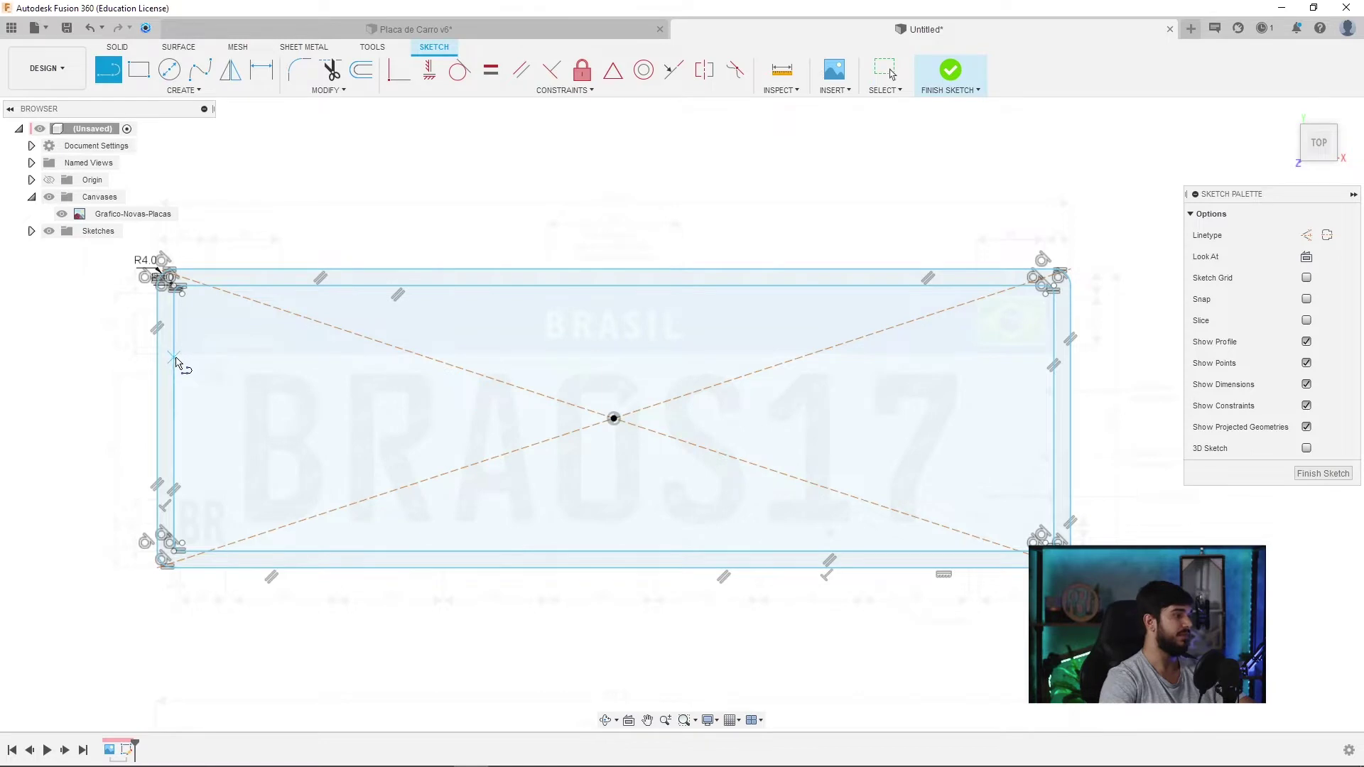
scroll(174, 358, "up", 3)
left_click(173, 353)
middle_click_drag(928, 473, 203, 448)
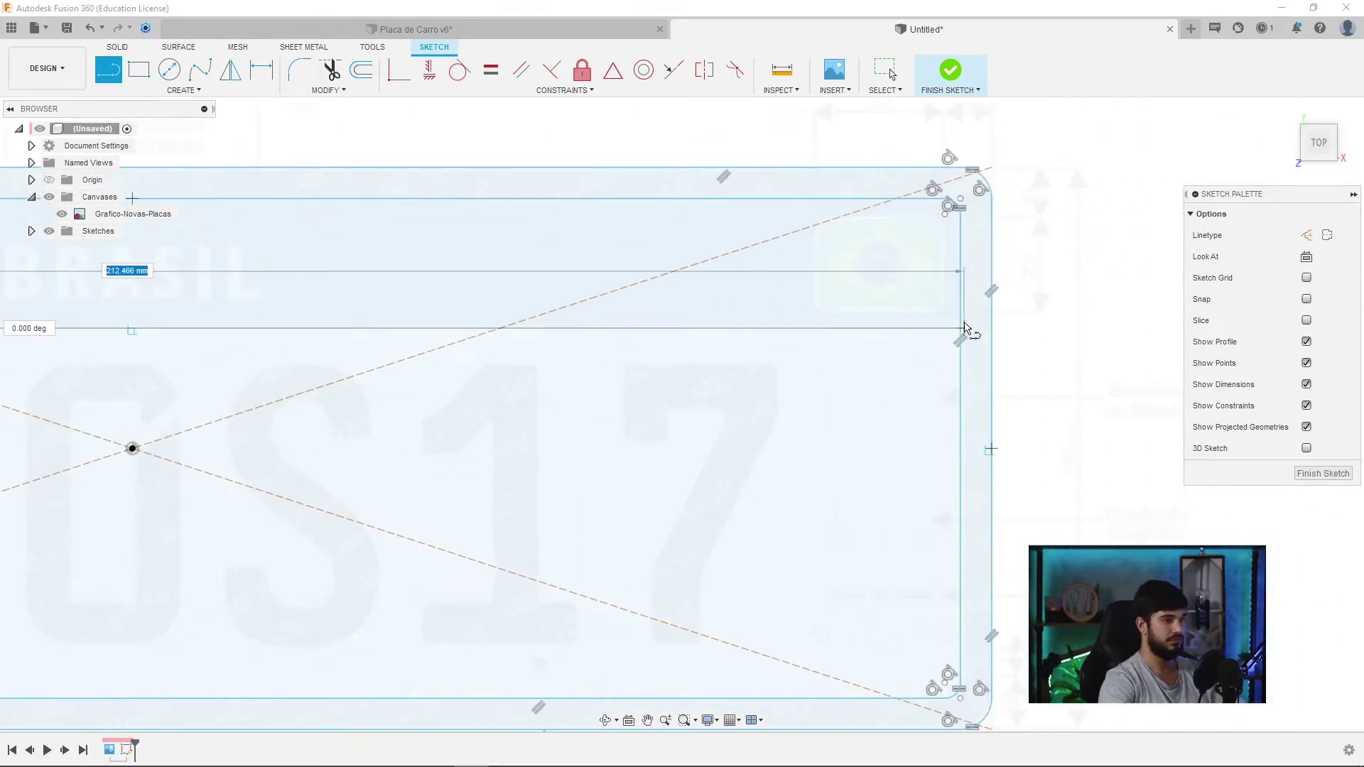
left_click(964, 328)
key("Escape")
scroll(740, 548, "down", 3)
mouse_move(558, 457)
middle_mouse_down()
mouse_move(476, 375)
mouse_move(577, 389)
middle_mouse_up()
key("l")
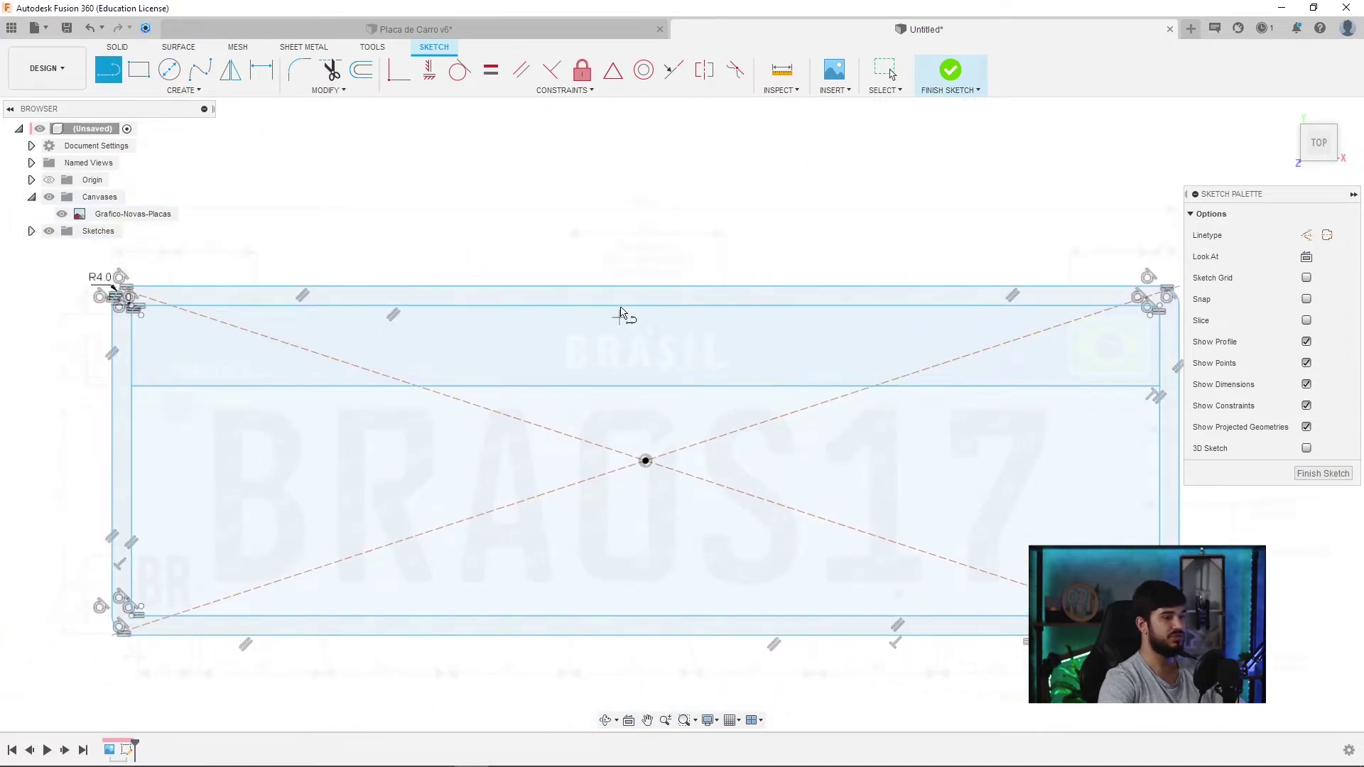
middle_click_drag(1012, 242, 836, 258)
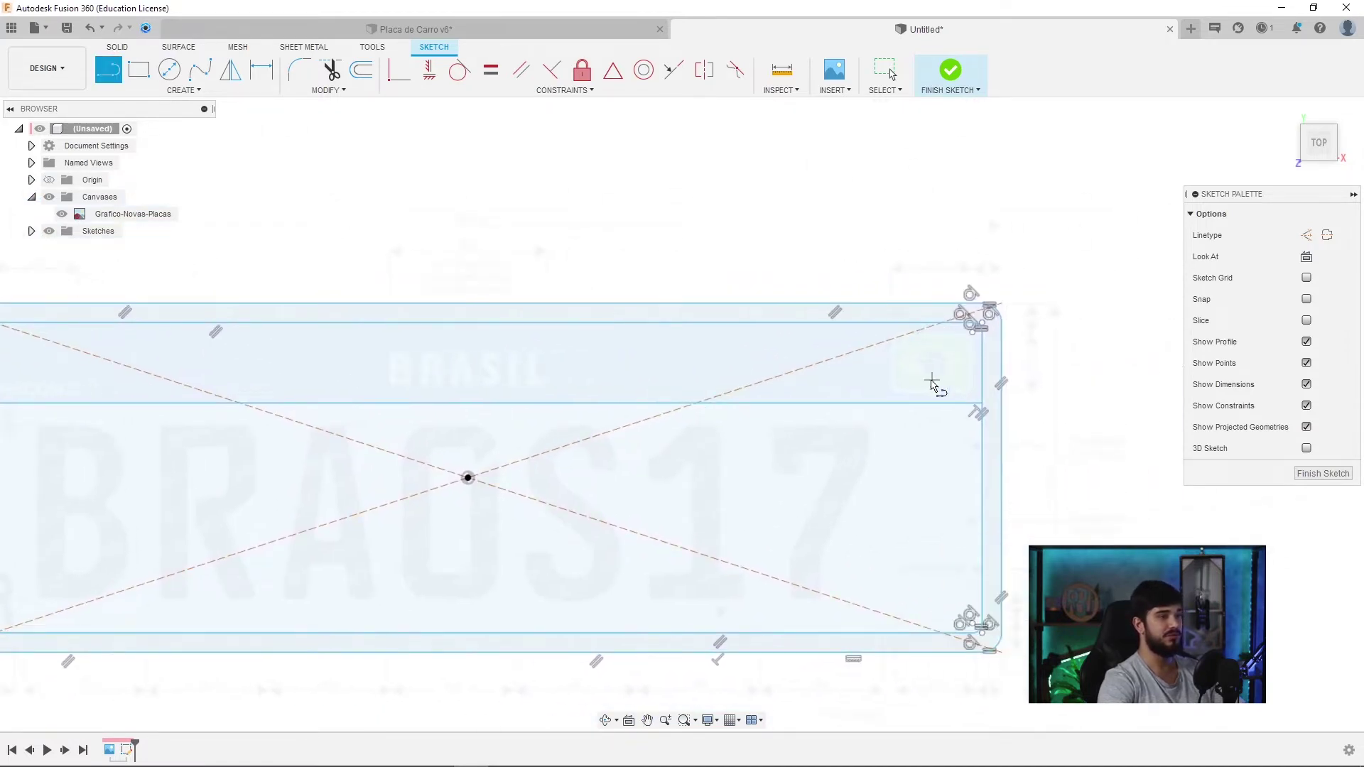
key("Escape")
- Delete both dashed diagonal construction lines from the plate sketch
left_click(743, 393)
key("Delete")
left_click(693, 555)
key("Delete")
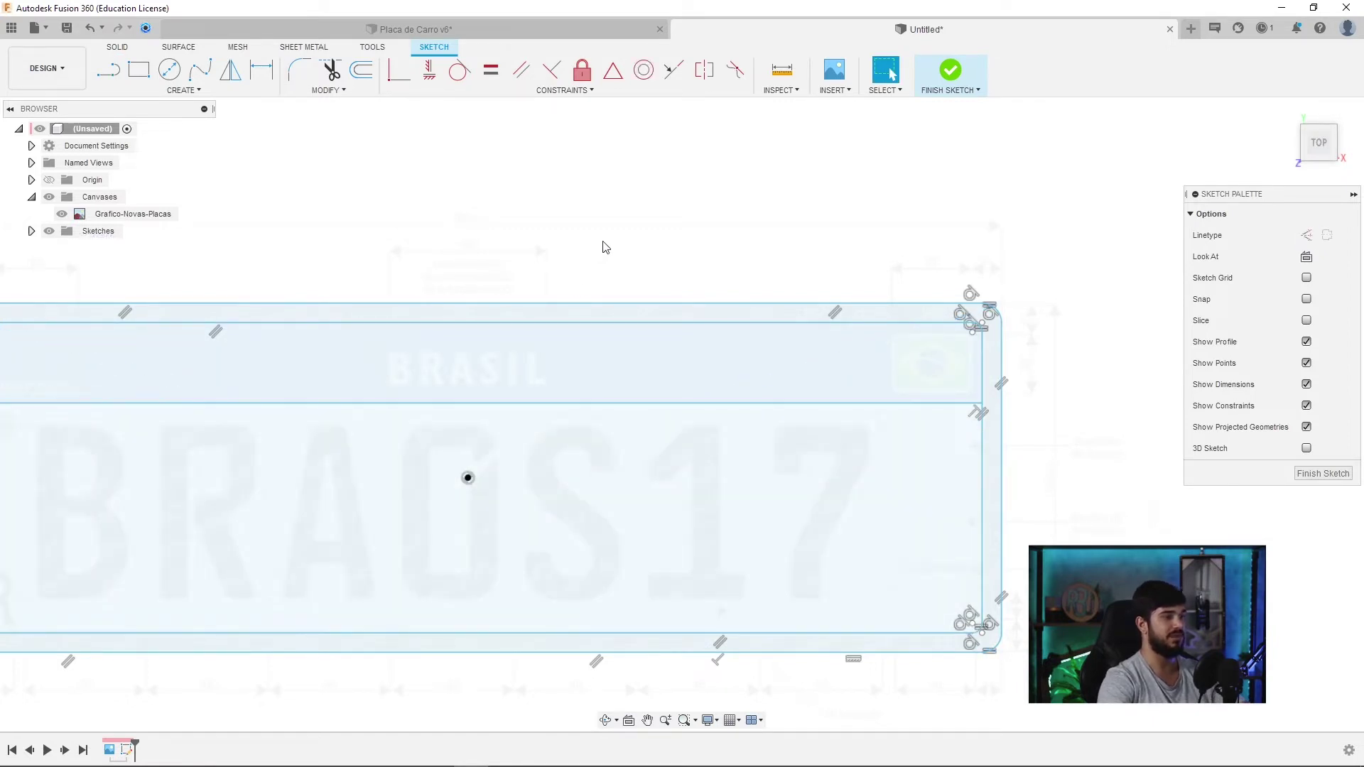
middle_click_drag(605, 247, 573, 223)
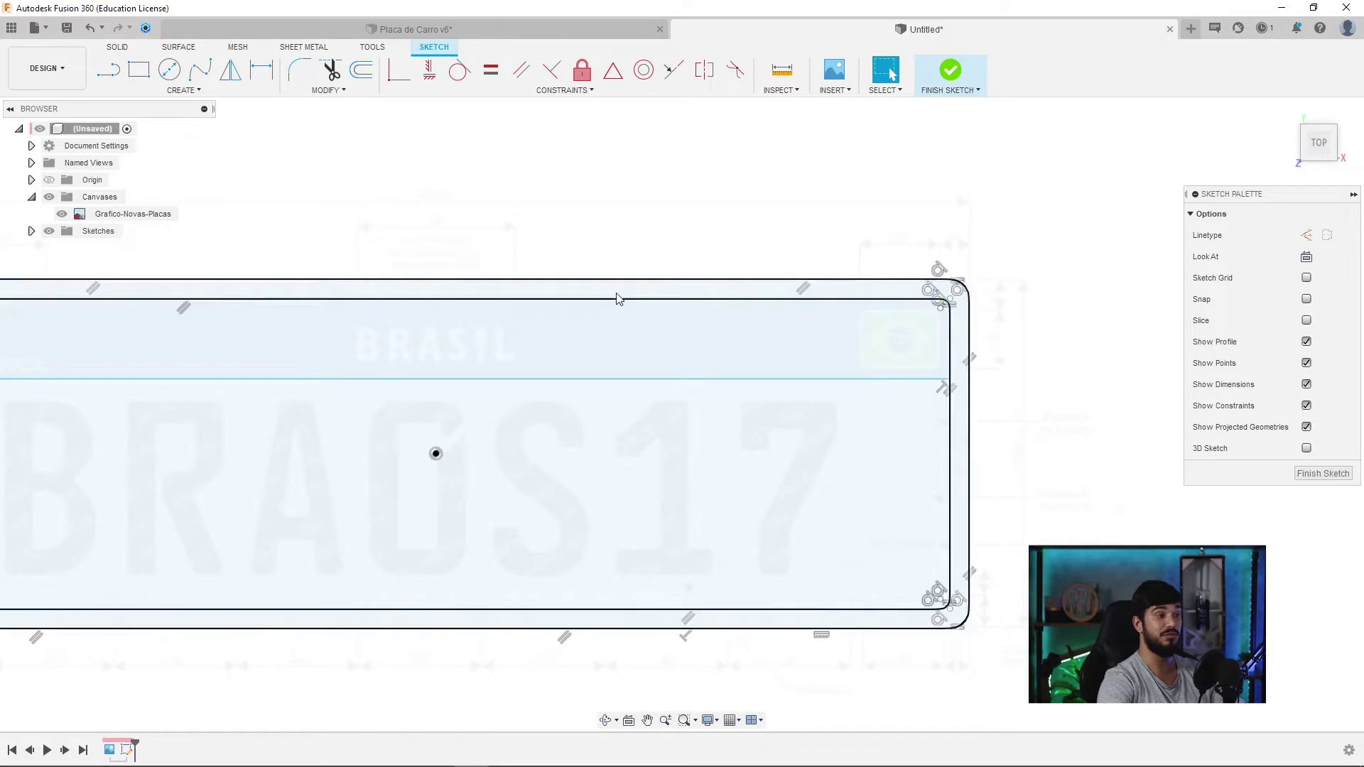
left_click_drag(618, 303, 578, 375)
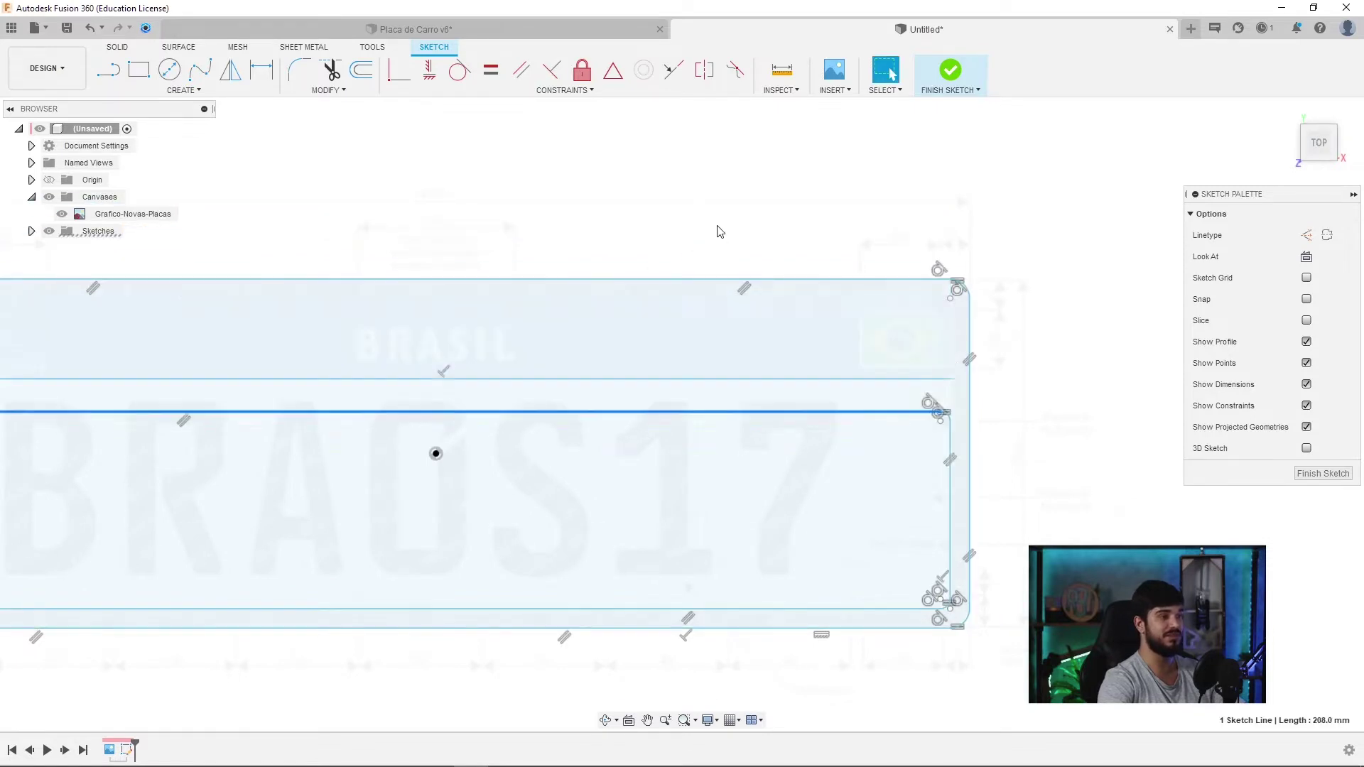
key("ctrl+z")
scroll(1021, 336, "up", 1)
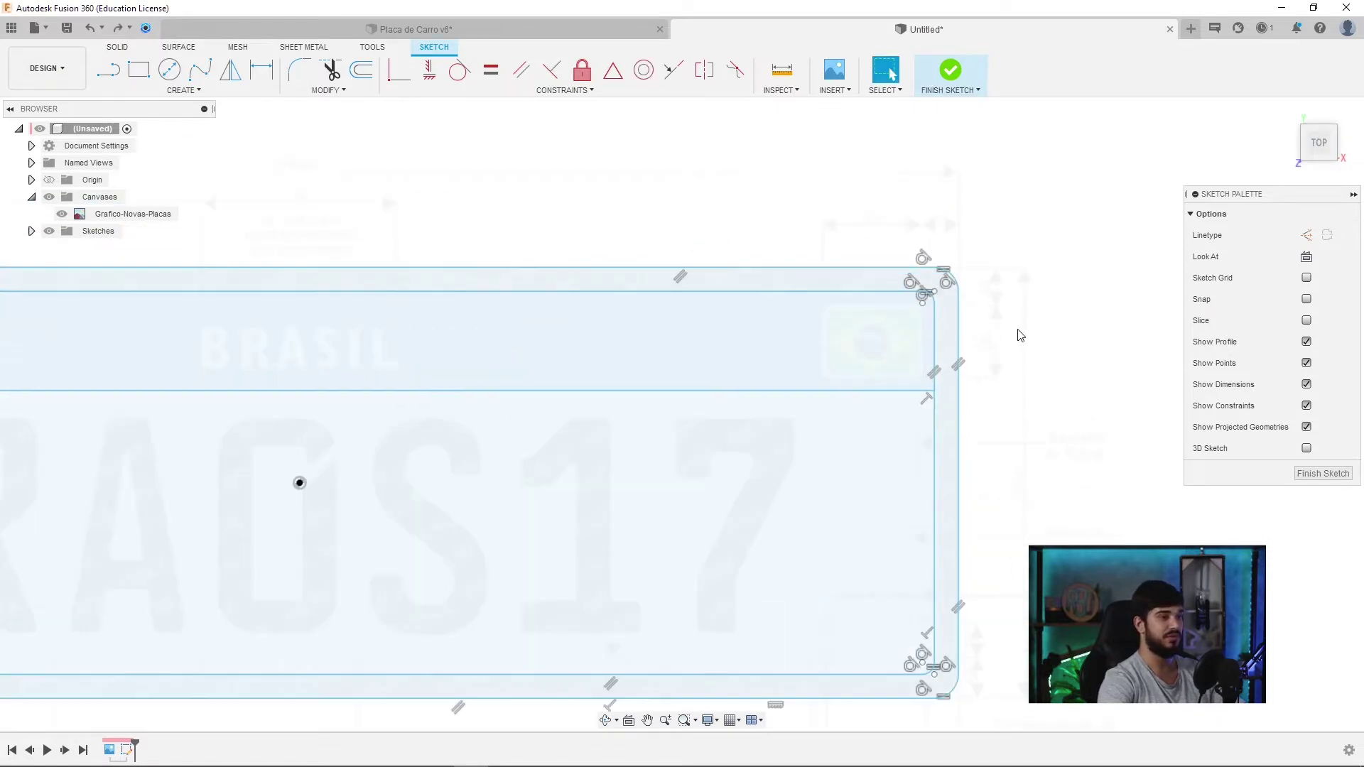
- Draw a rectangle around the flag emblem and round its corners with R1.256 fillets
scroll(1014, 336, "up", 3)
key("r")
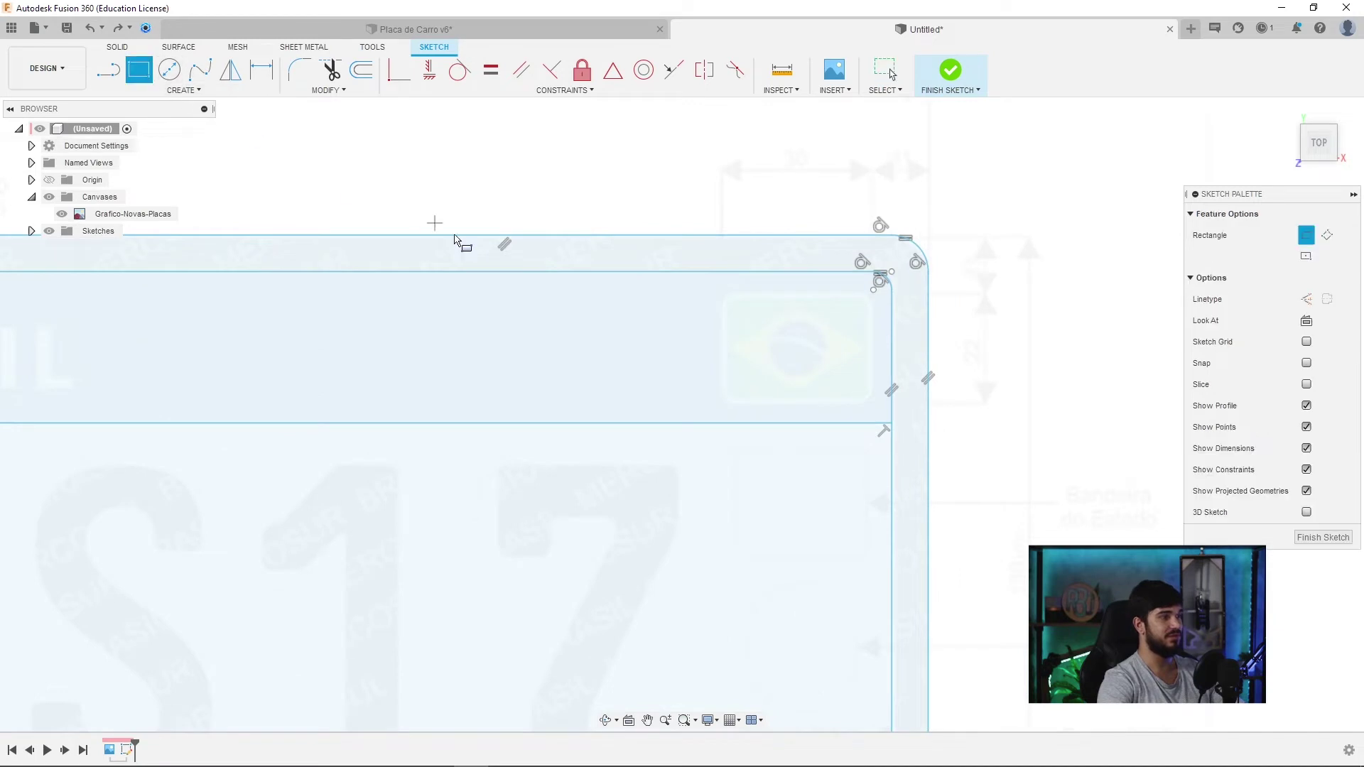
scroll(817, 355, "up", 1)
scroll(682, 319, "up", 1)
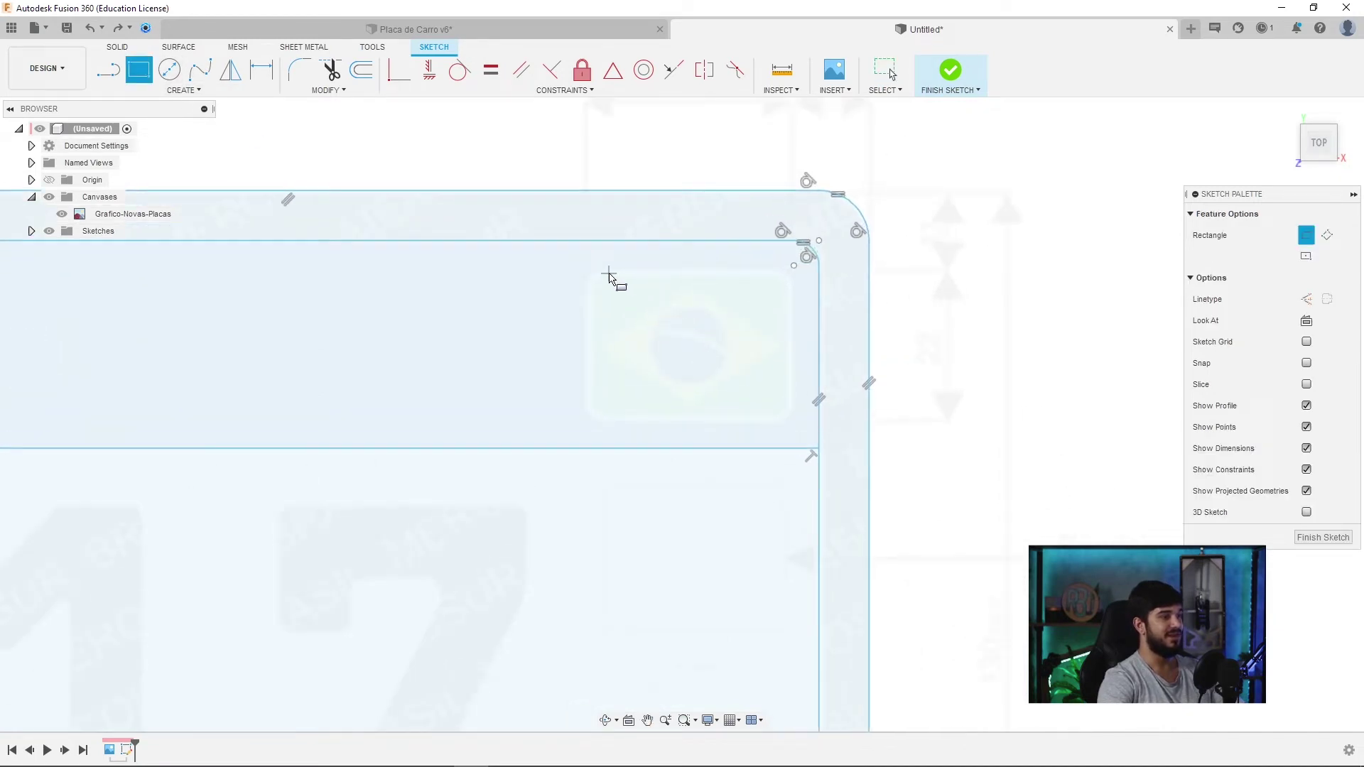
left_click(591, 279)
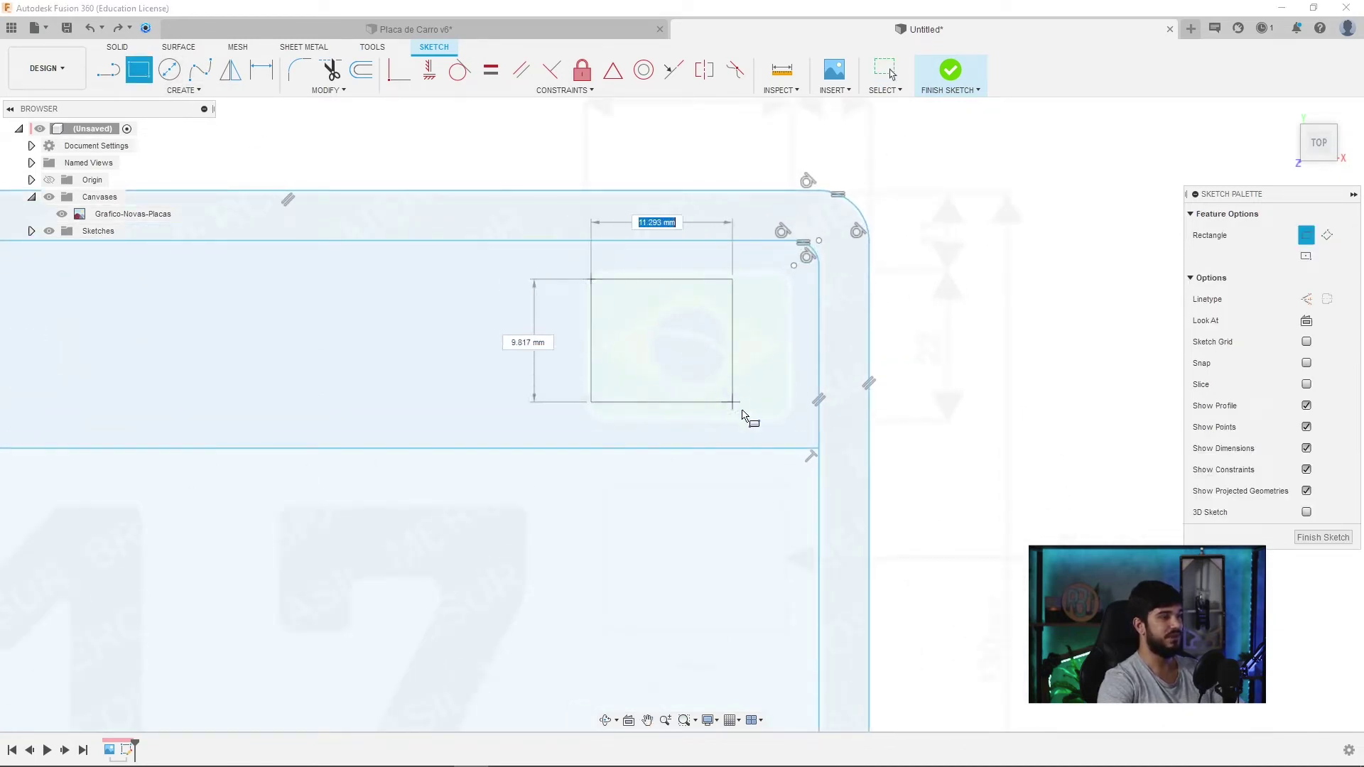
left_click(787, 417)
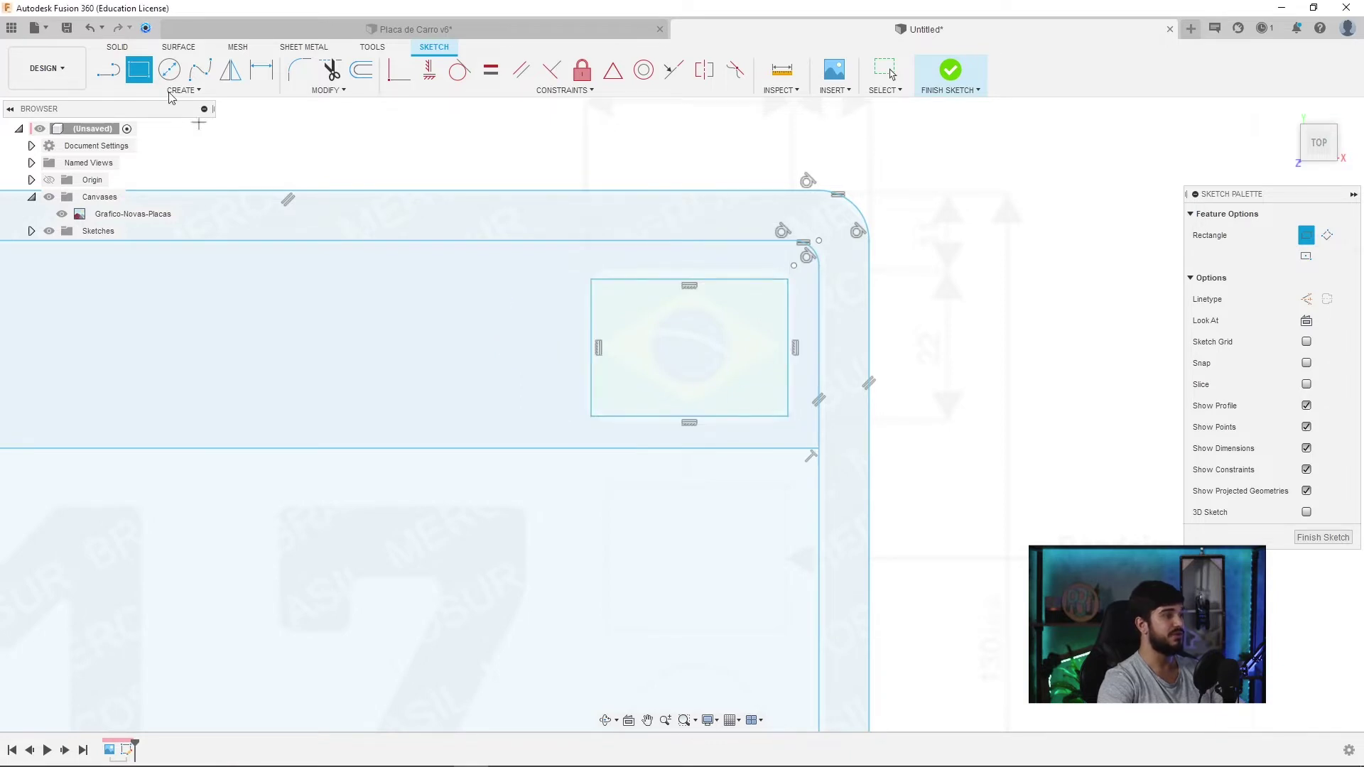
left_click(293, 76)
left_click(595, 286)
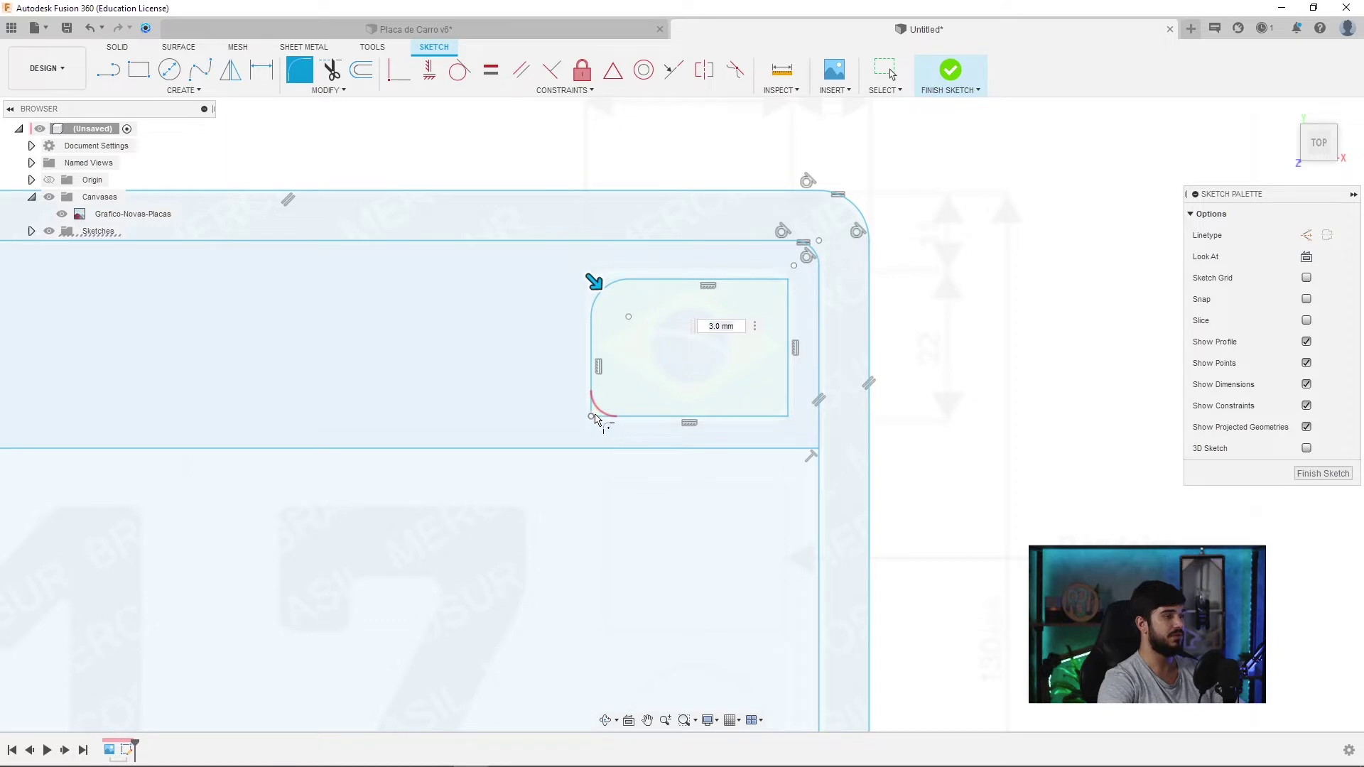
left_click(597, 412)
left_click(786, 268)
- Trace the flag's diamond inside the emblem rectangle and add a central circle
key("l")
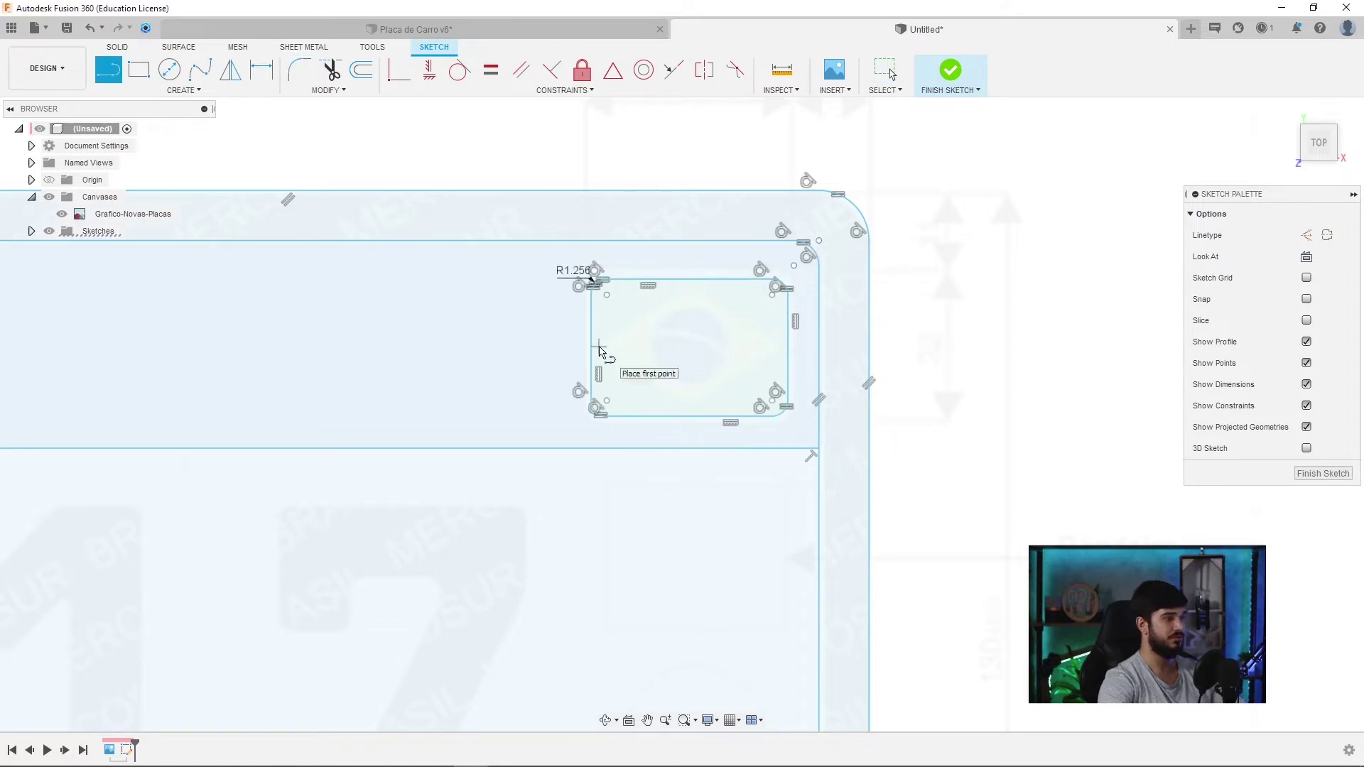
left_click(689, 289)
left_click(599, 347)
left_click(689, 398)
left_click(772, 346)
scroll(669, 342, "up", 3)
left_click(699, 350)
left_click(749, 398)
- Add a horizontal line between the diamond's tips and fit the whole plate in view
key("l")
left_click(527, 351)
left_click(865, 351)
left_click(697, 449)
key("Escape")
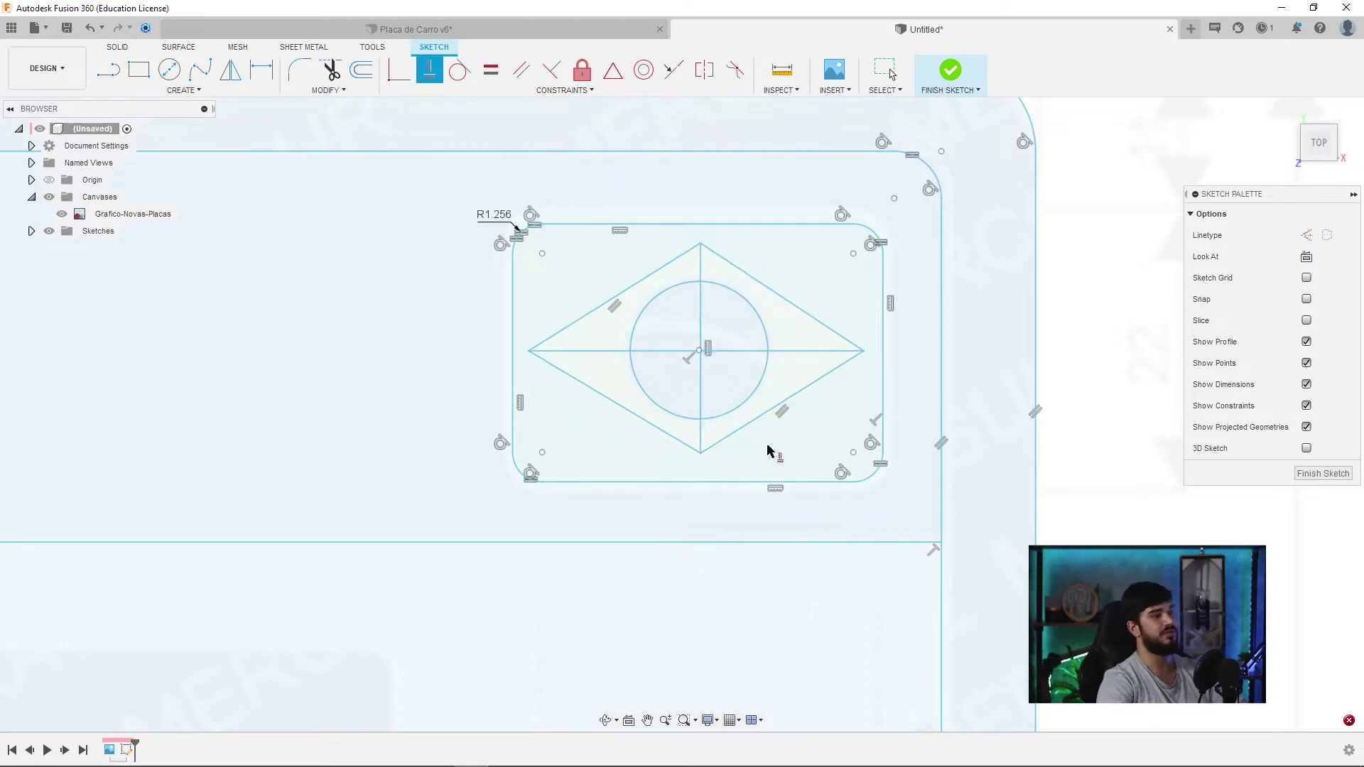
scroll(776, 463, "up", 3)
scroll(883, 221, "down", 5)
left_click(883, 221)
key("F6")
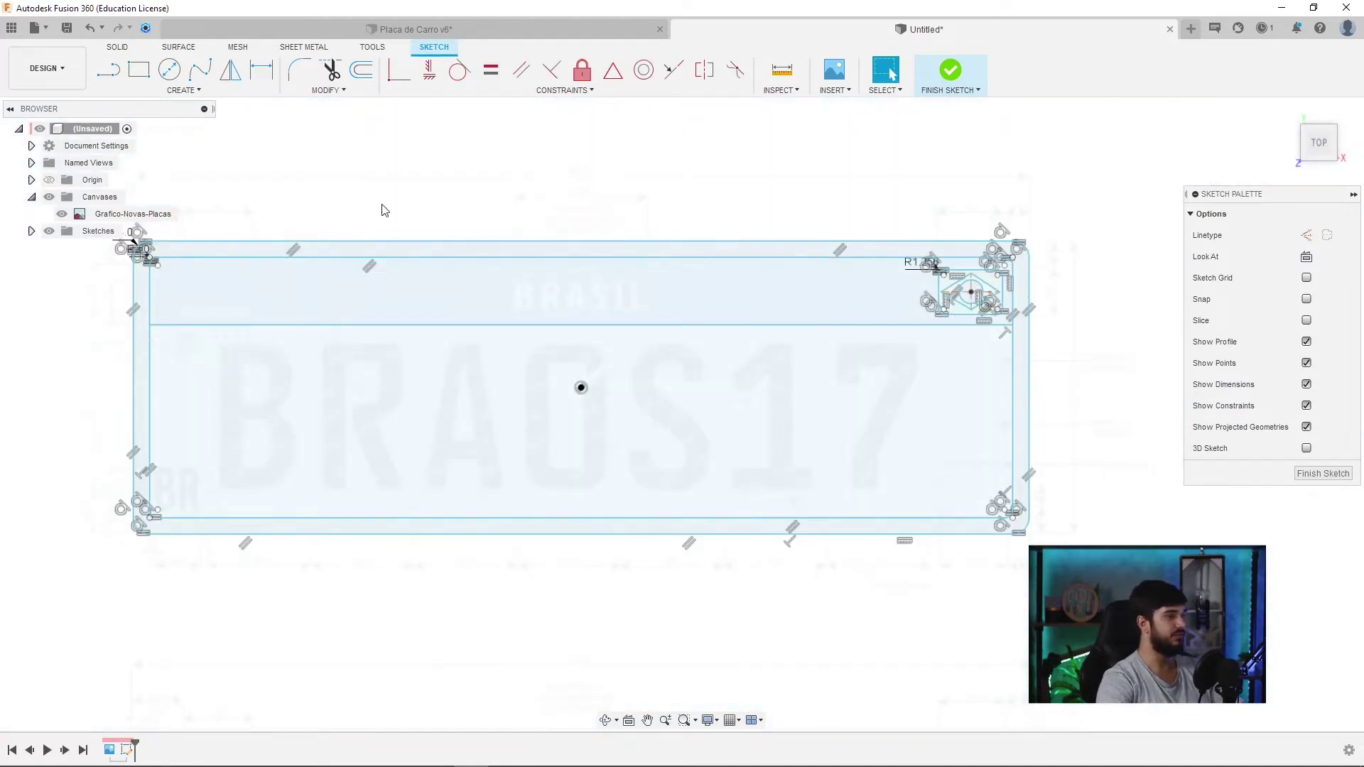
left_click(196, 92)
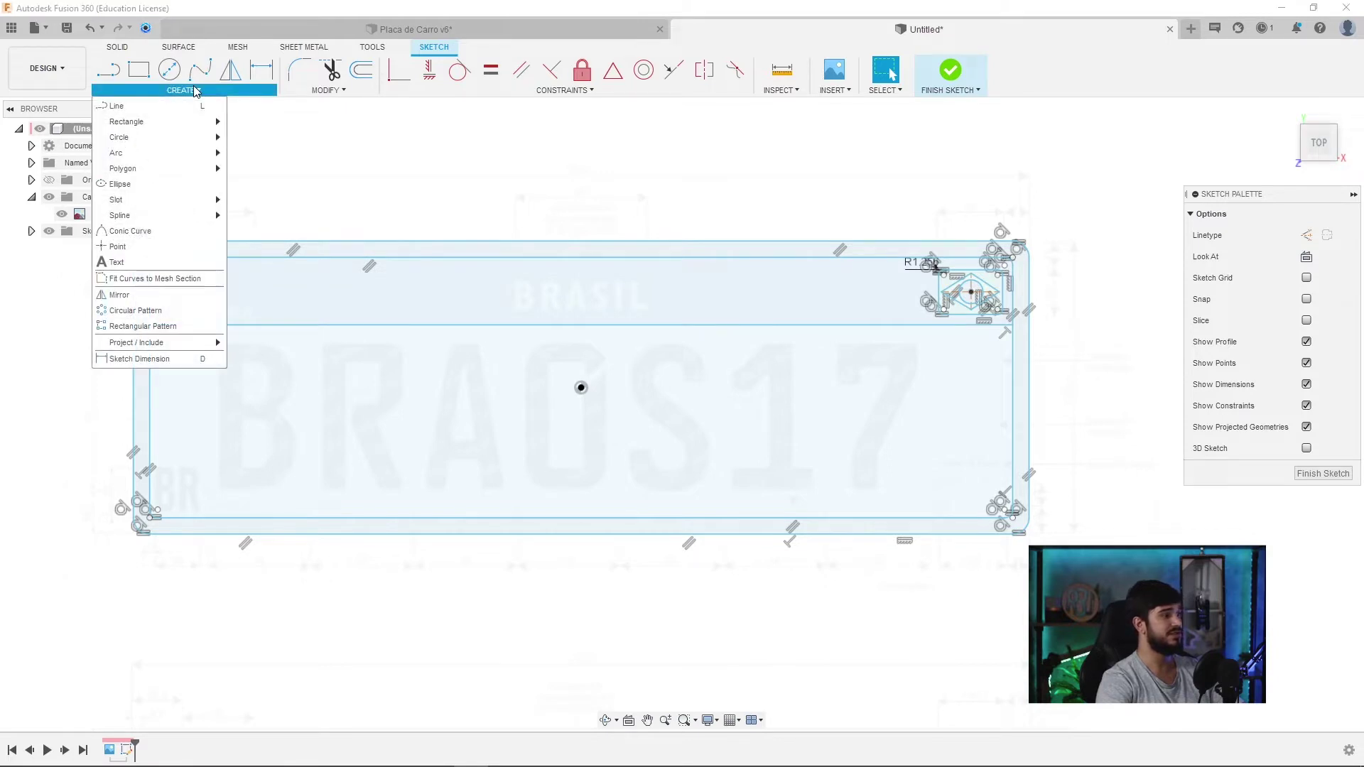
- Place a text box in the top band and choose the GL-Nummernschild-Mtl font
left_click(172, 260)
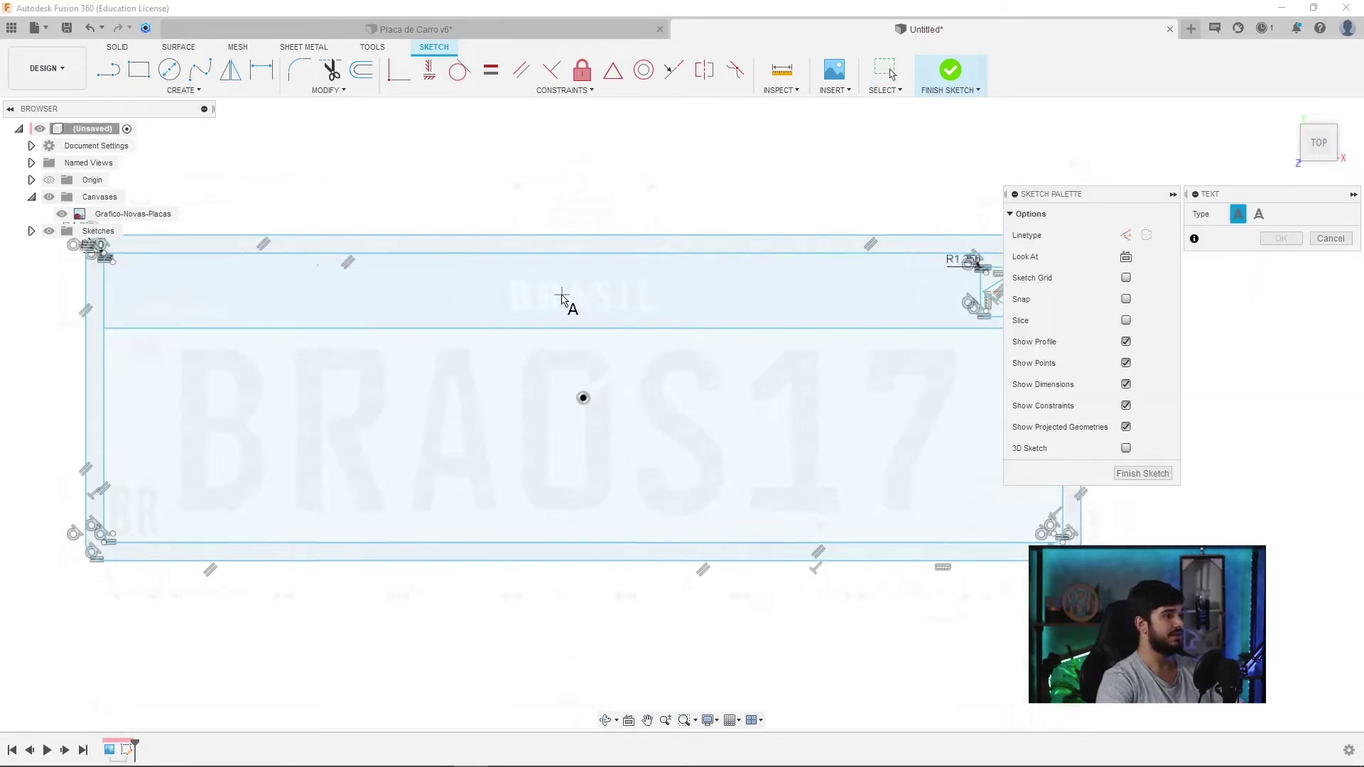
scroll(562, 302, "up", 5)
left_click(434, 250)
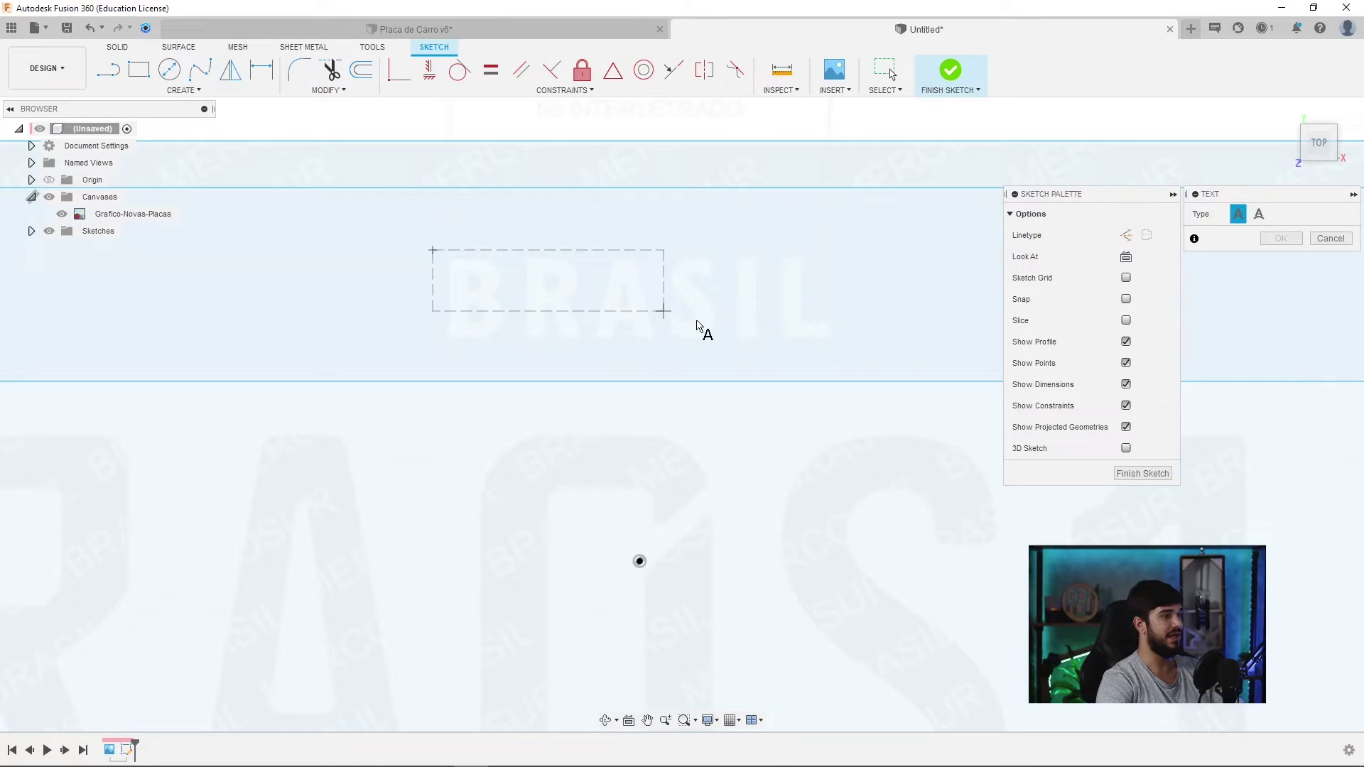
left_click(854, 350)
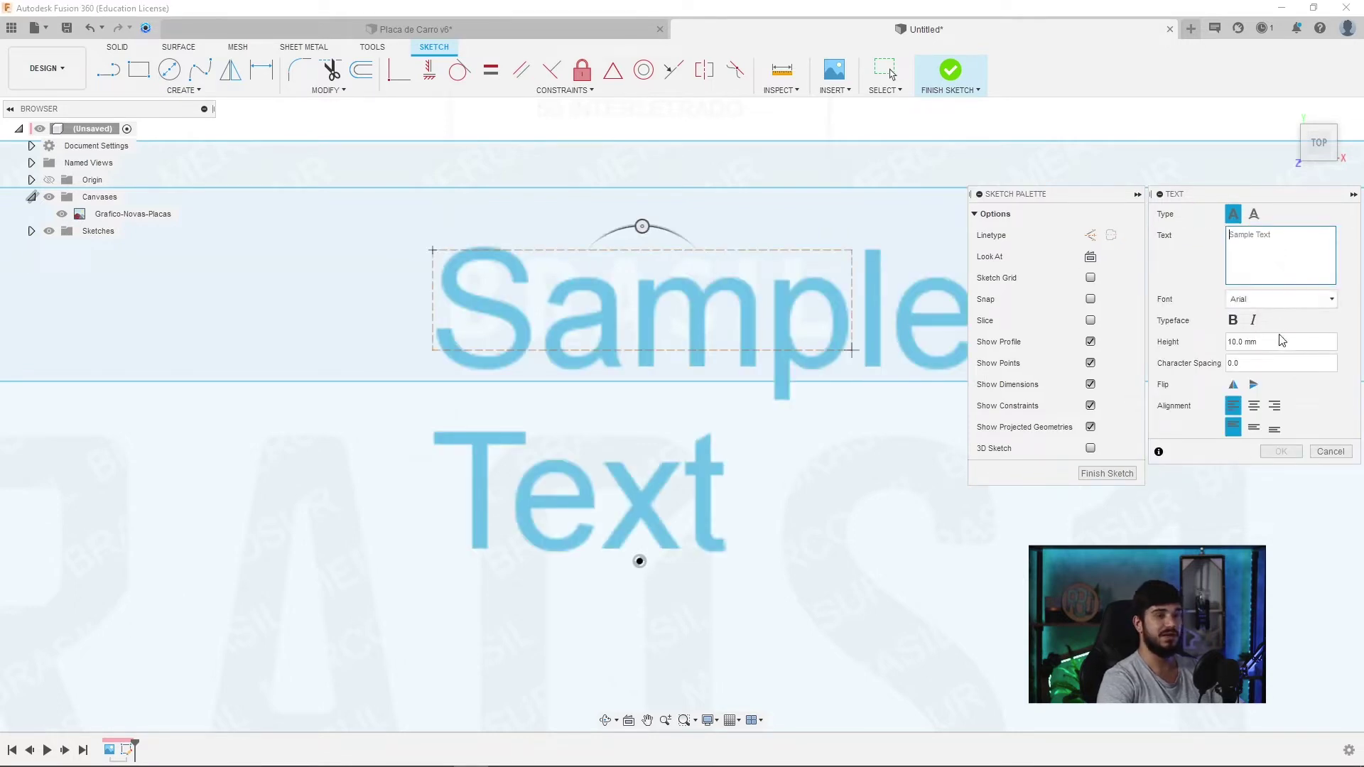
left_click(1288, 299)
scroll(1272, 462, "down", 2)
scroll(1266, 451, "down", 10)
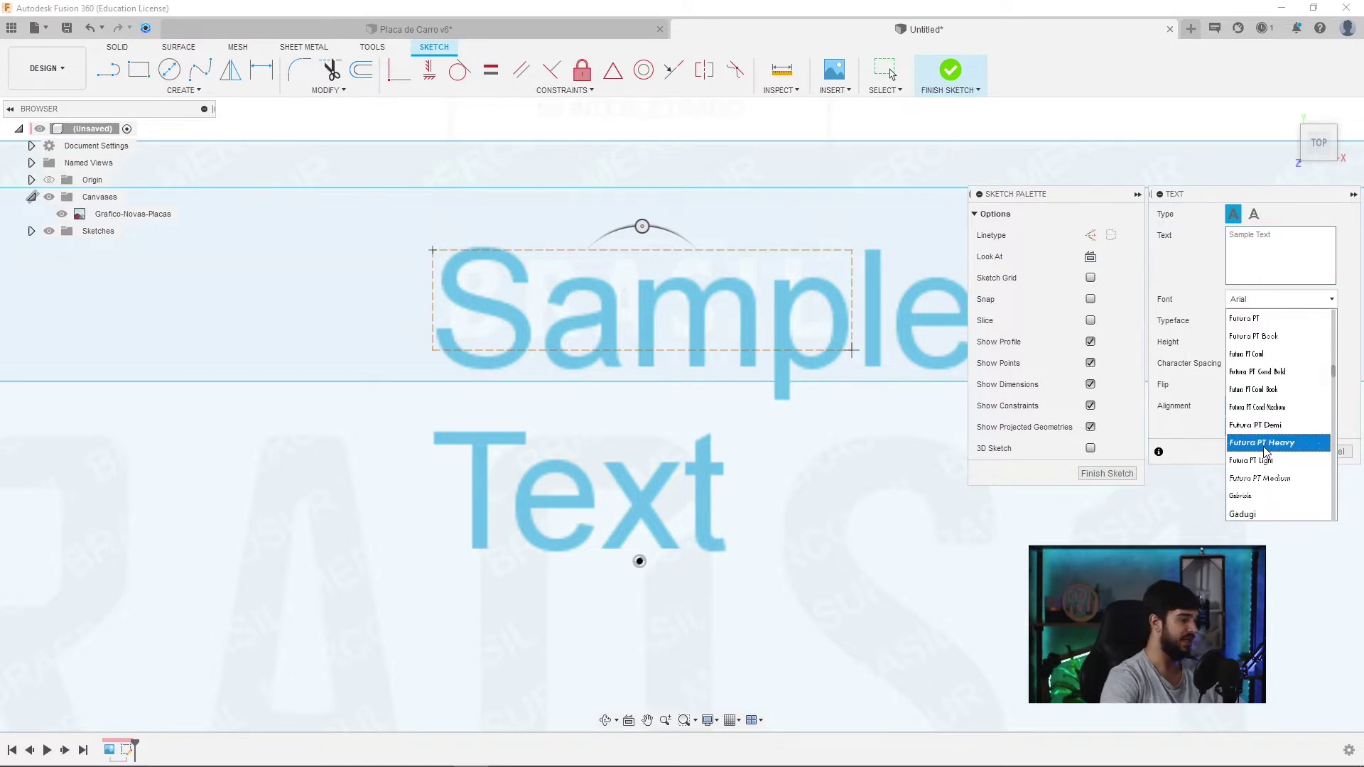
scroll(1264, 446, "down", 1)
scroll(1263, 446, "down", 2)
scroll(1268, 446, "down", 2)
scroll(1272, 446, "down", 2)
scroll(1275, 446, "down", 2)
scroll(1275, 447, "down", 2)
scroll(1283, 455, "up", 10)
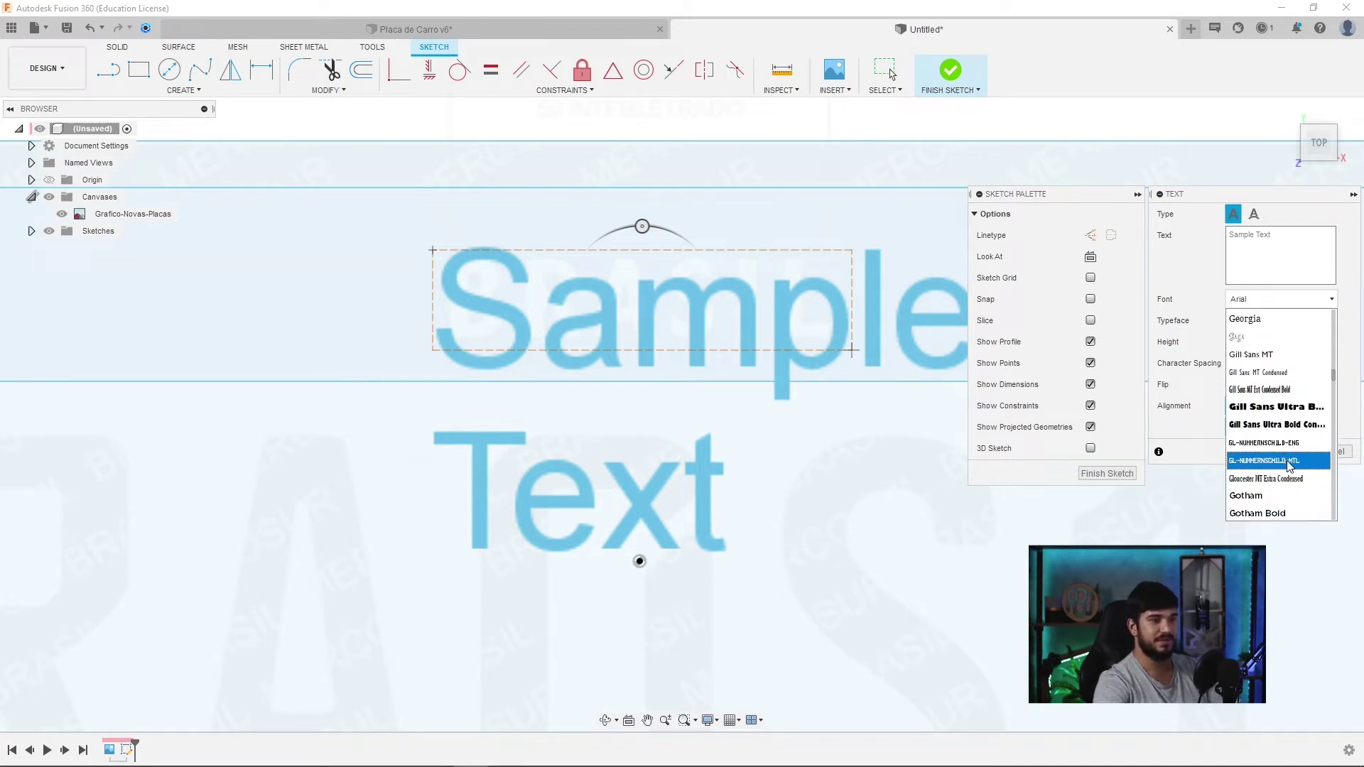
left_click(1290, 462)
- Enter BRASIL at 8 mm height with centre alignment and confirm the text
scroll(710, 377, "down", 3)
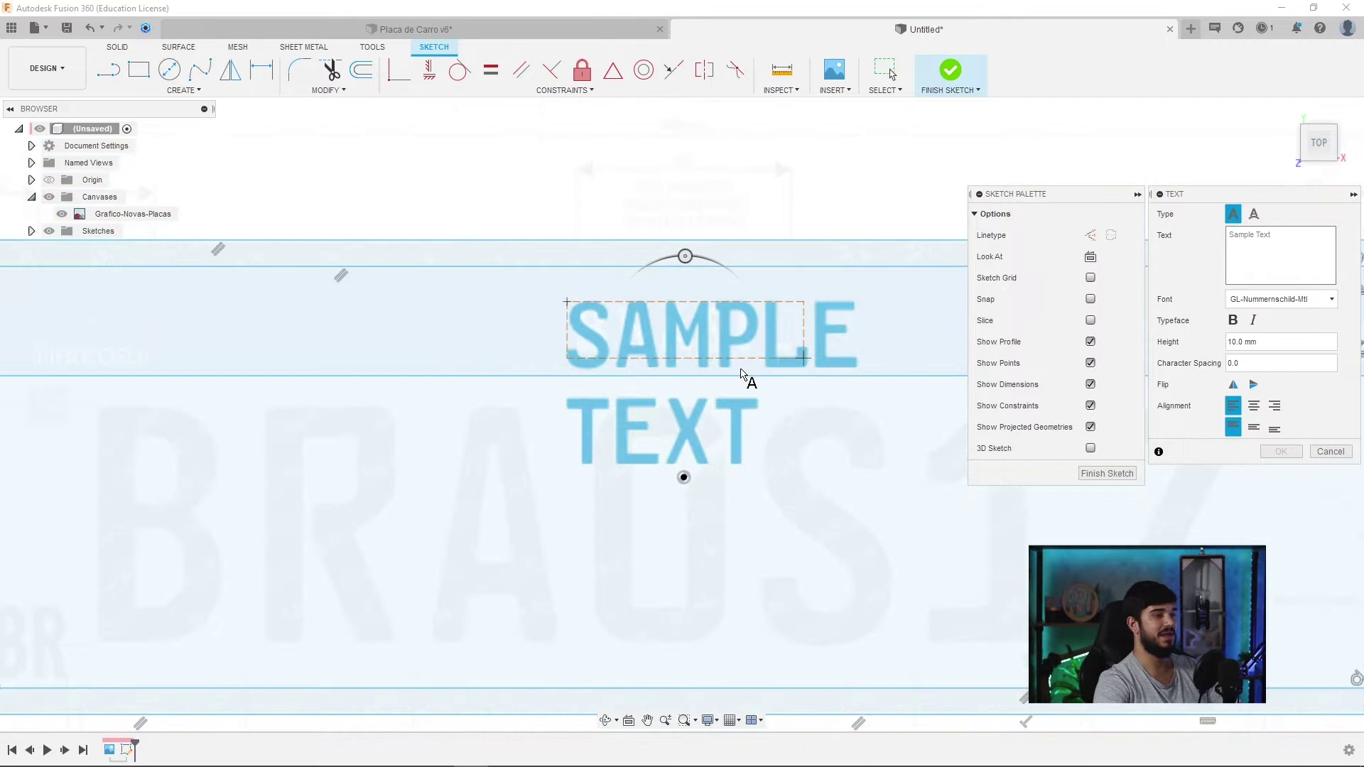
scroll(739, 380, "down", 3)
triple_click(1272, 238)
type("BRASIL")
key("Tab")
type("8")
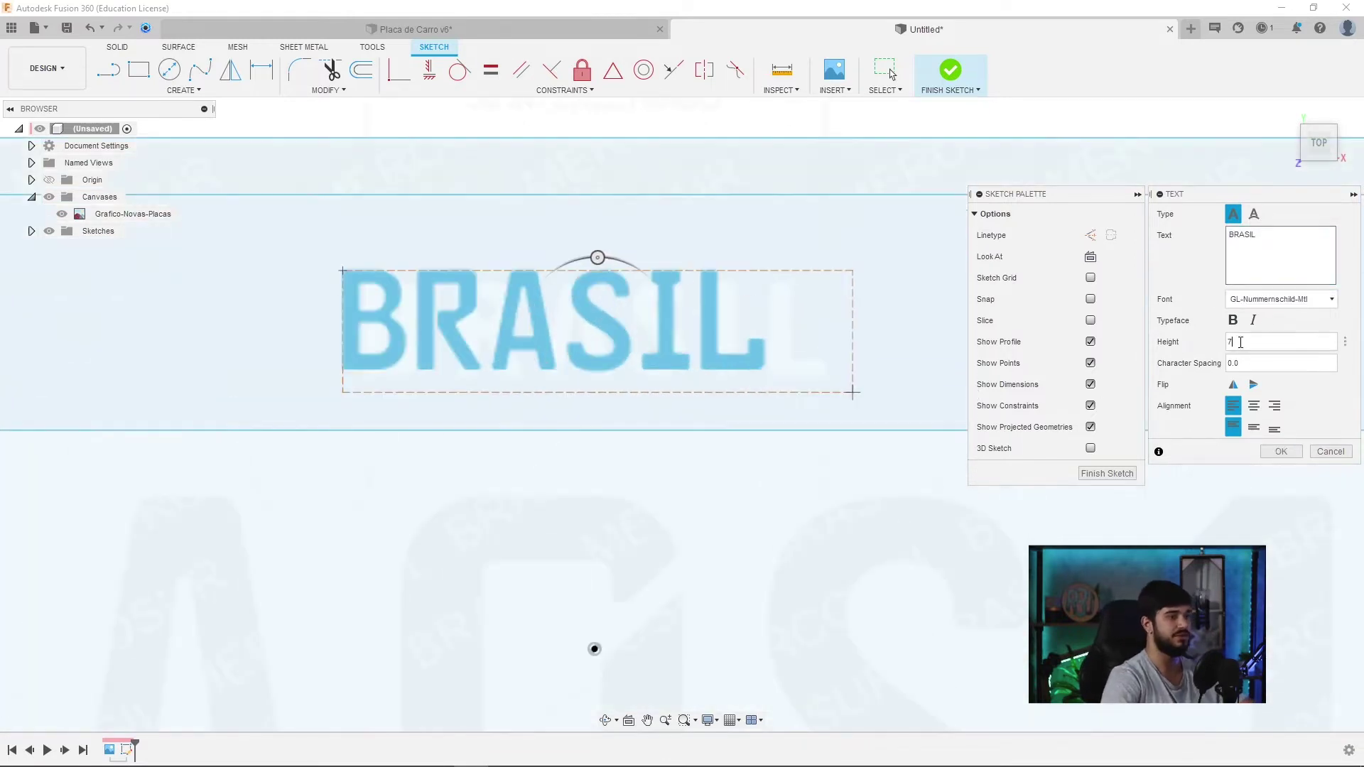
left_click(1253, 405)
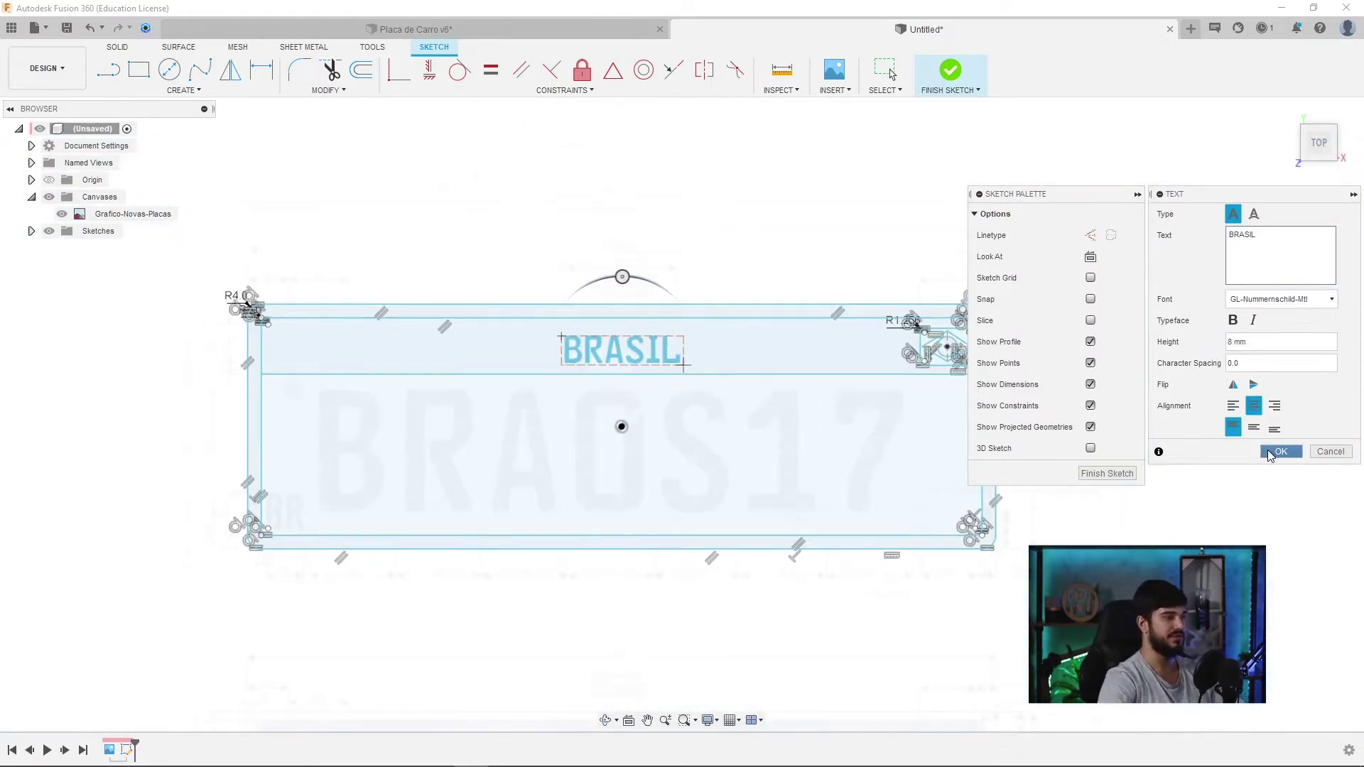
left_click(1278, 451)
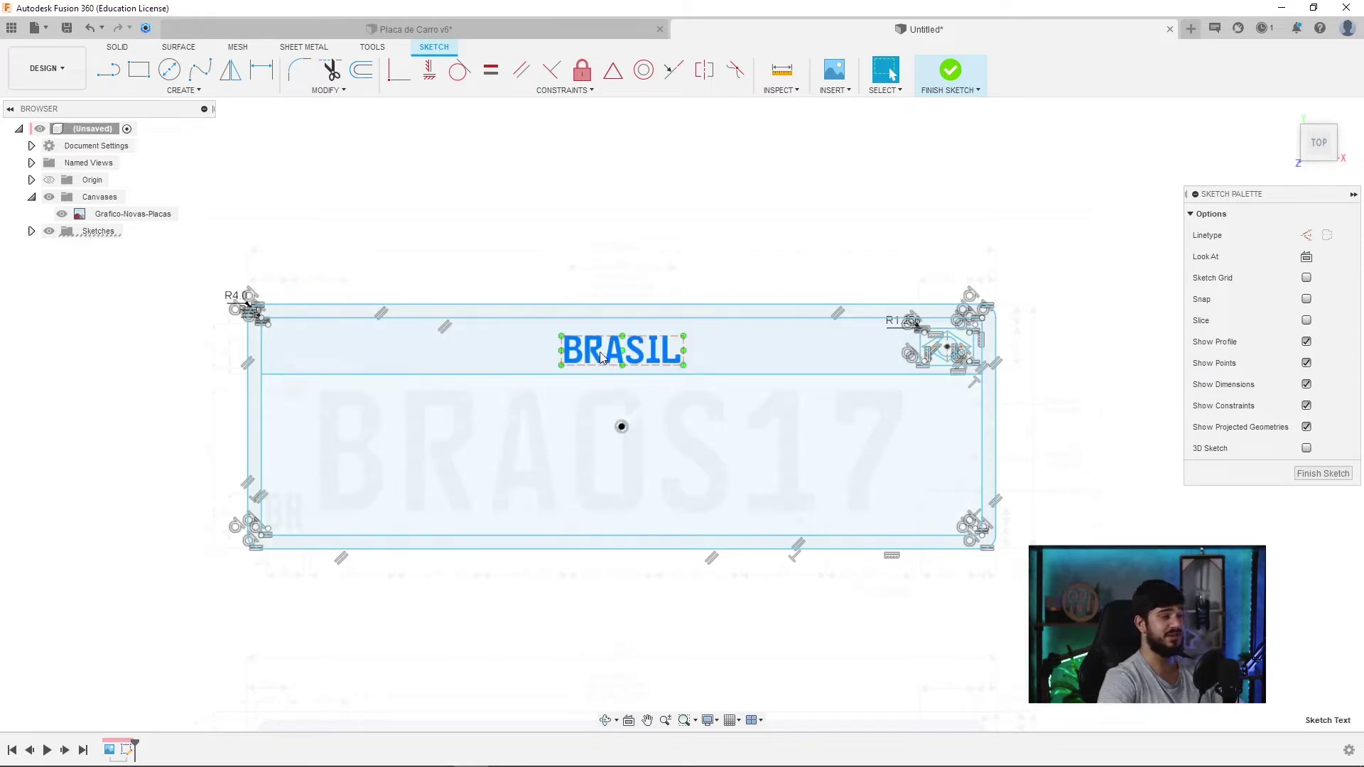
- Copy the BRASIL text into the white area, stretching its box and keeping it horizontal
key("m")
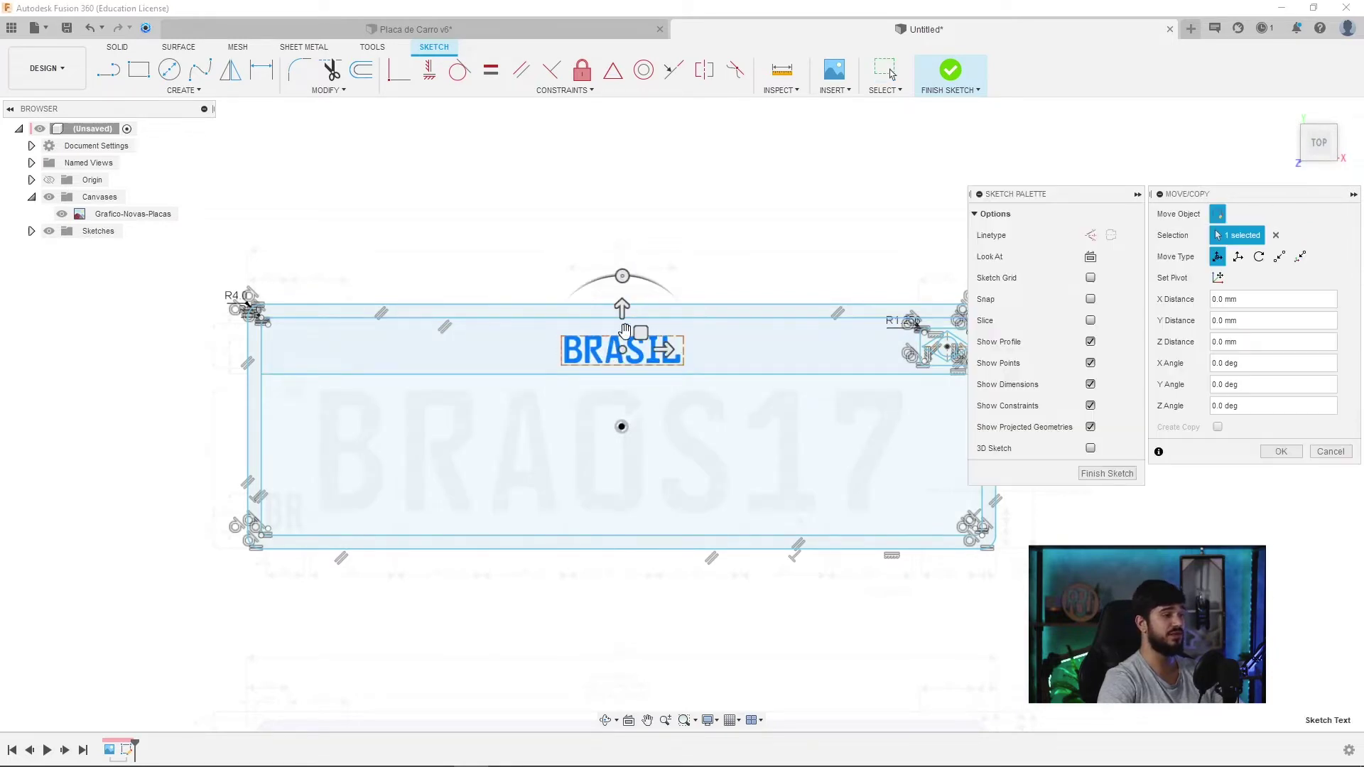
left_click_drag(640, 333, 394, 384)
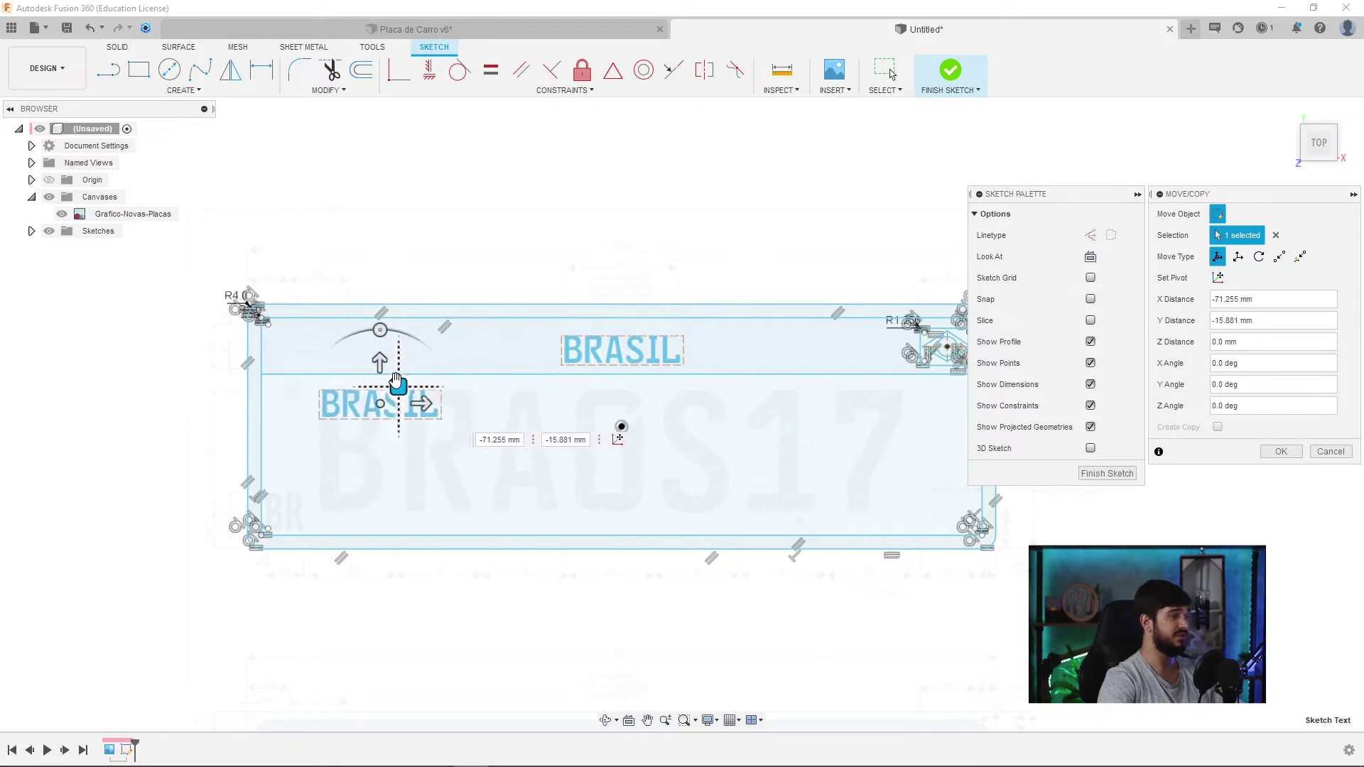
key("Return")
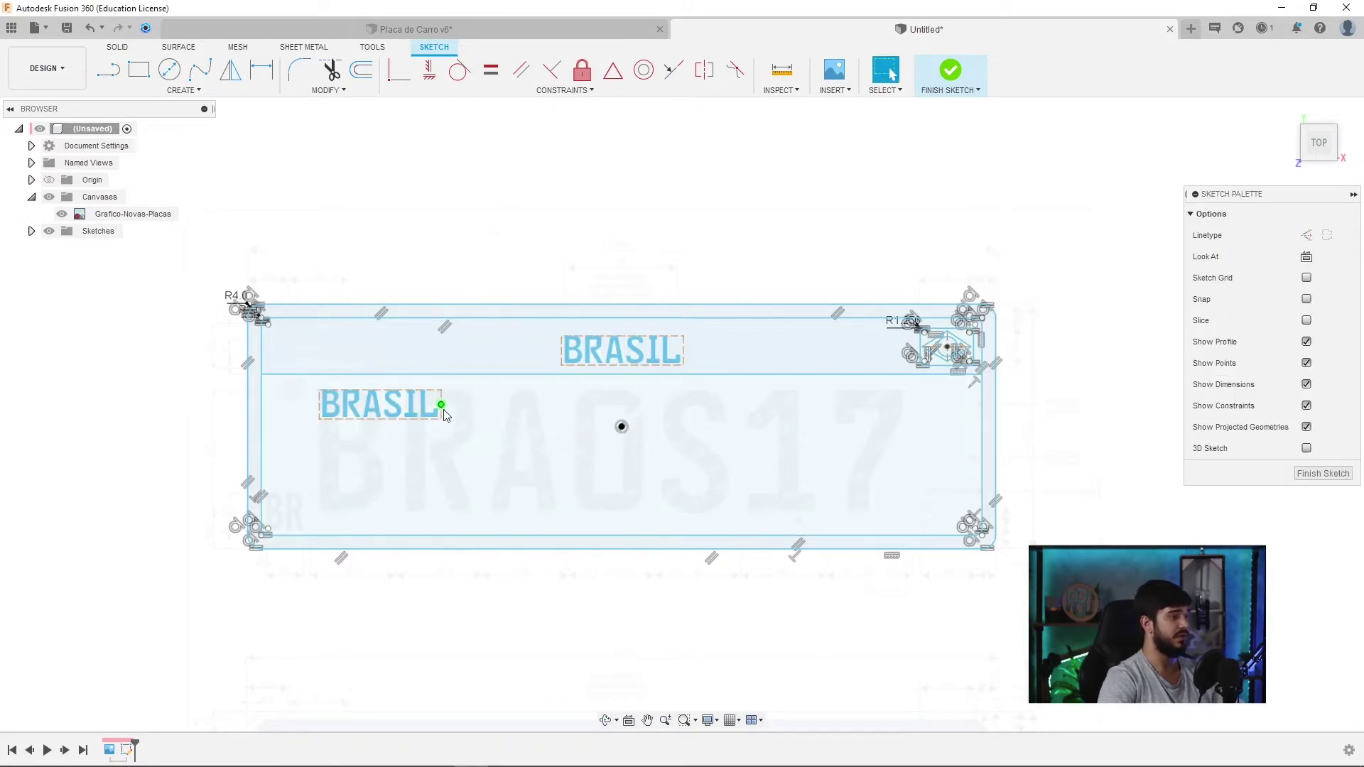
mouse_move(441, 406)
left_mouse_down()
mouse_move(928, 408)
mouse_move(883, 493)
mouse_move(889, 472)
mouse_move(867, 494)
left_mouse_up()
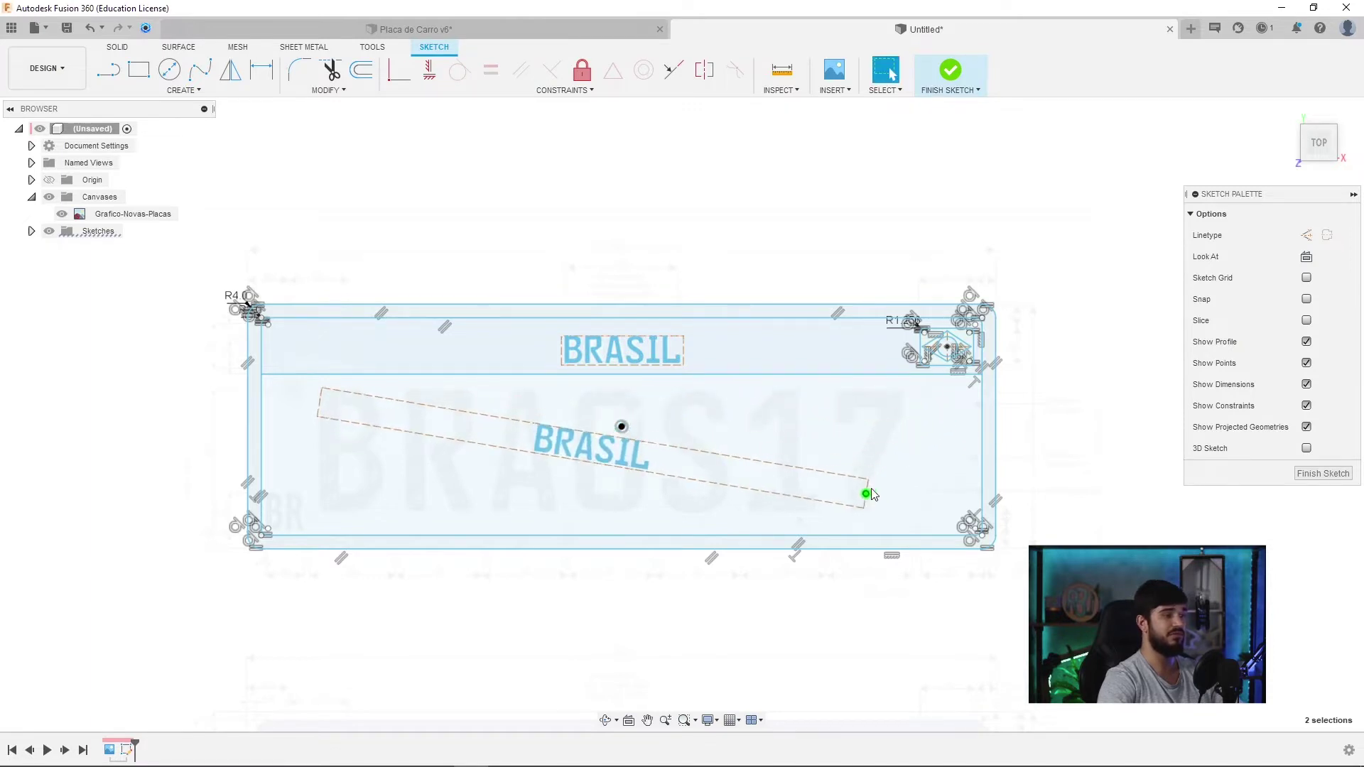
mouse_move(429, 70)
left_click(430, 82)
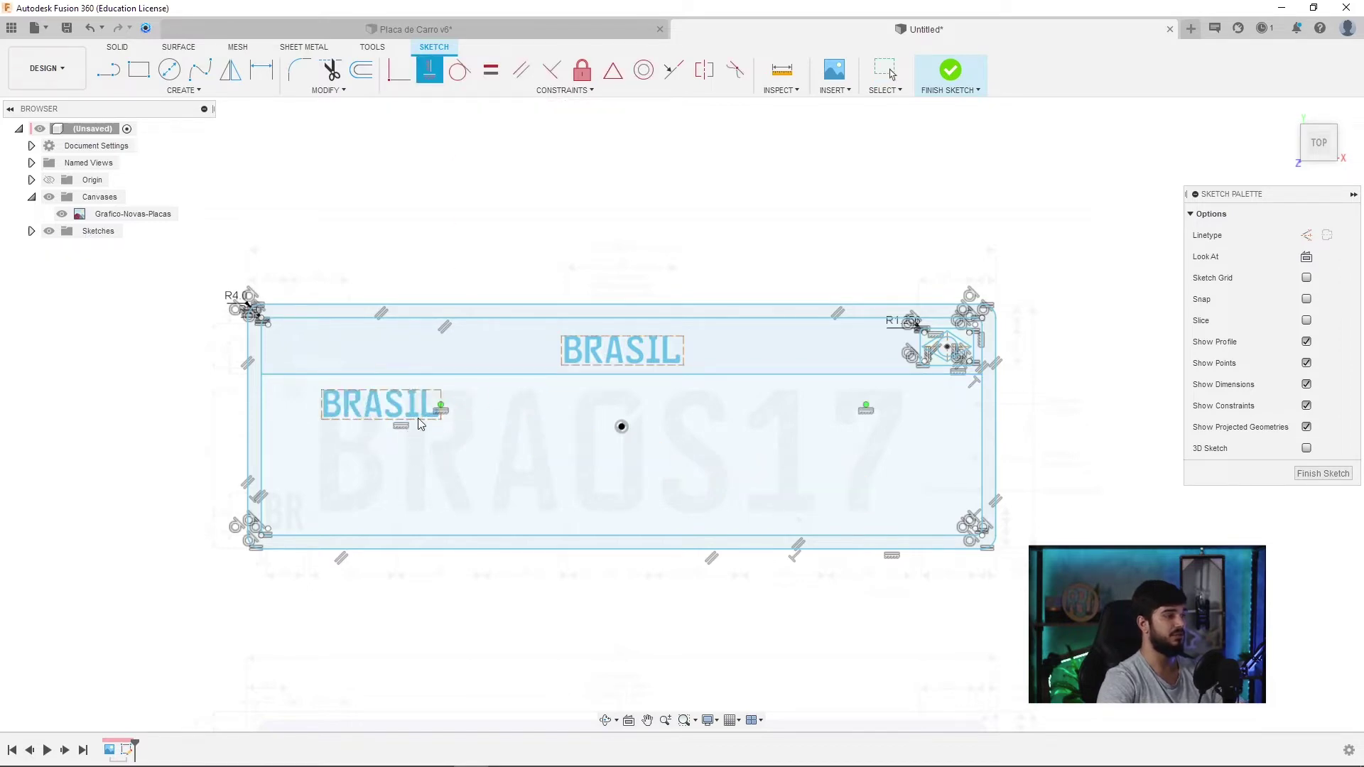
key("ctrl+z")
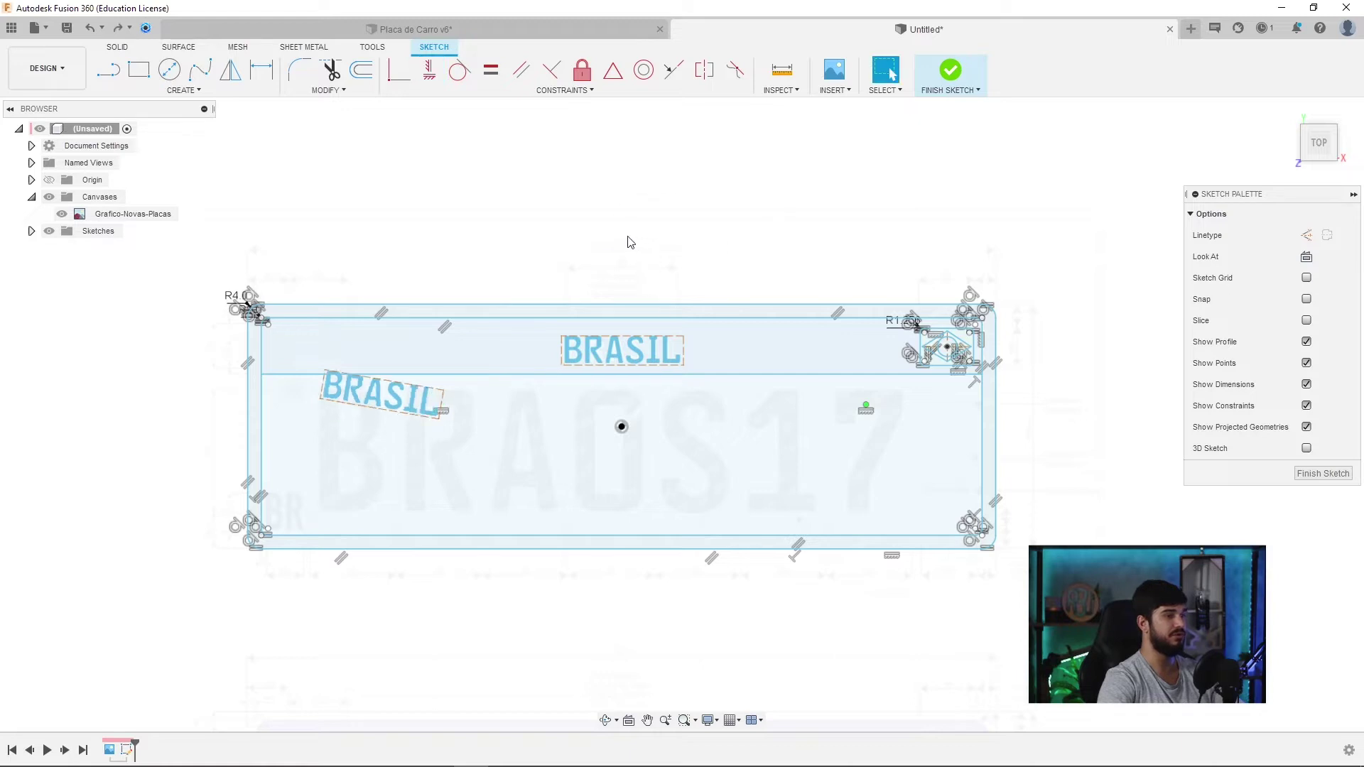
key("ctrl+z")
left_click(458, 440)
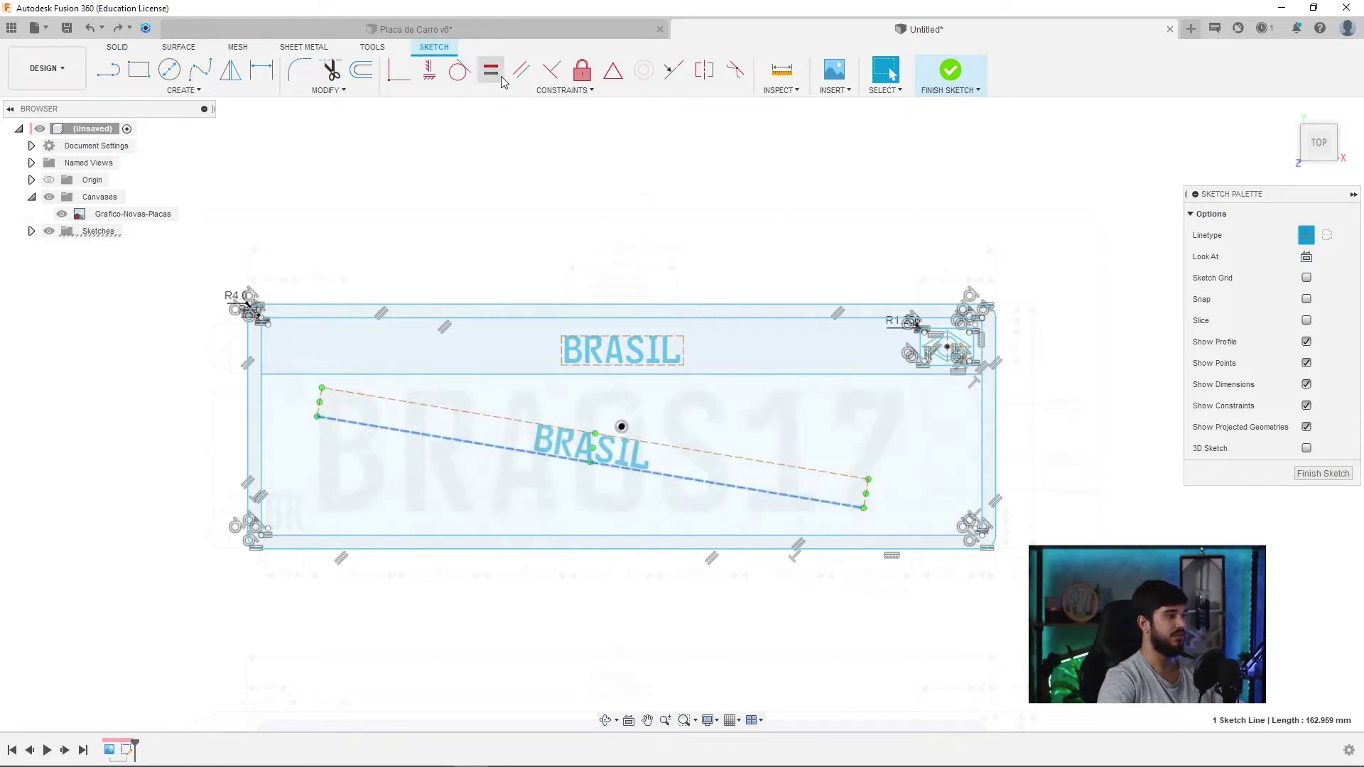
left_click(429, 71)
key("Escape")
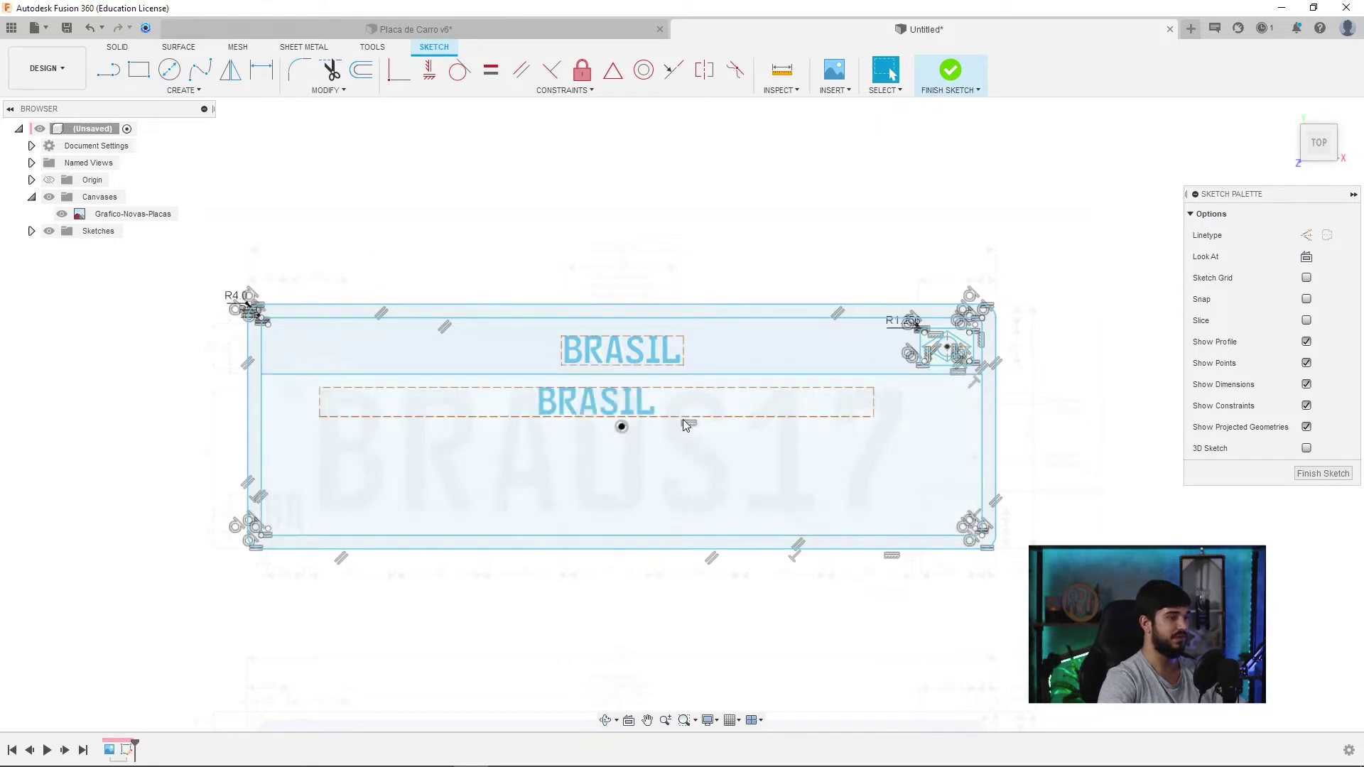
left_click_drag(688, 417, 688, 509)
- Change the copied text to 3DPACAD with a 37 mm height
double_click(613, 401)
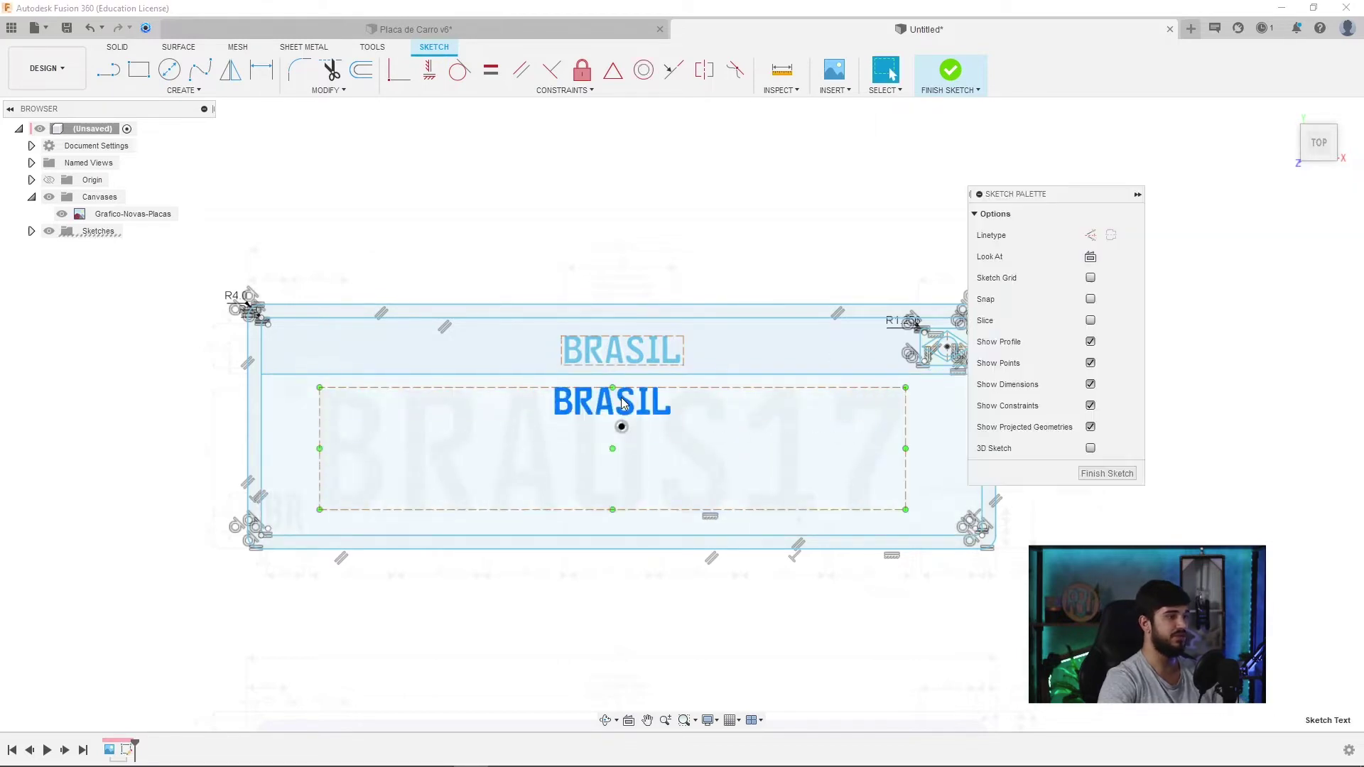
type("37")
double_click(1243, 236)
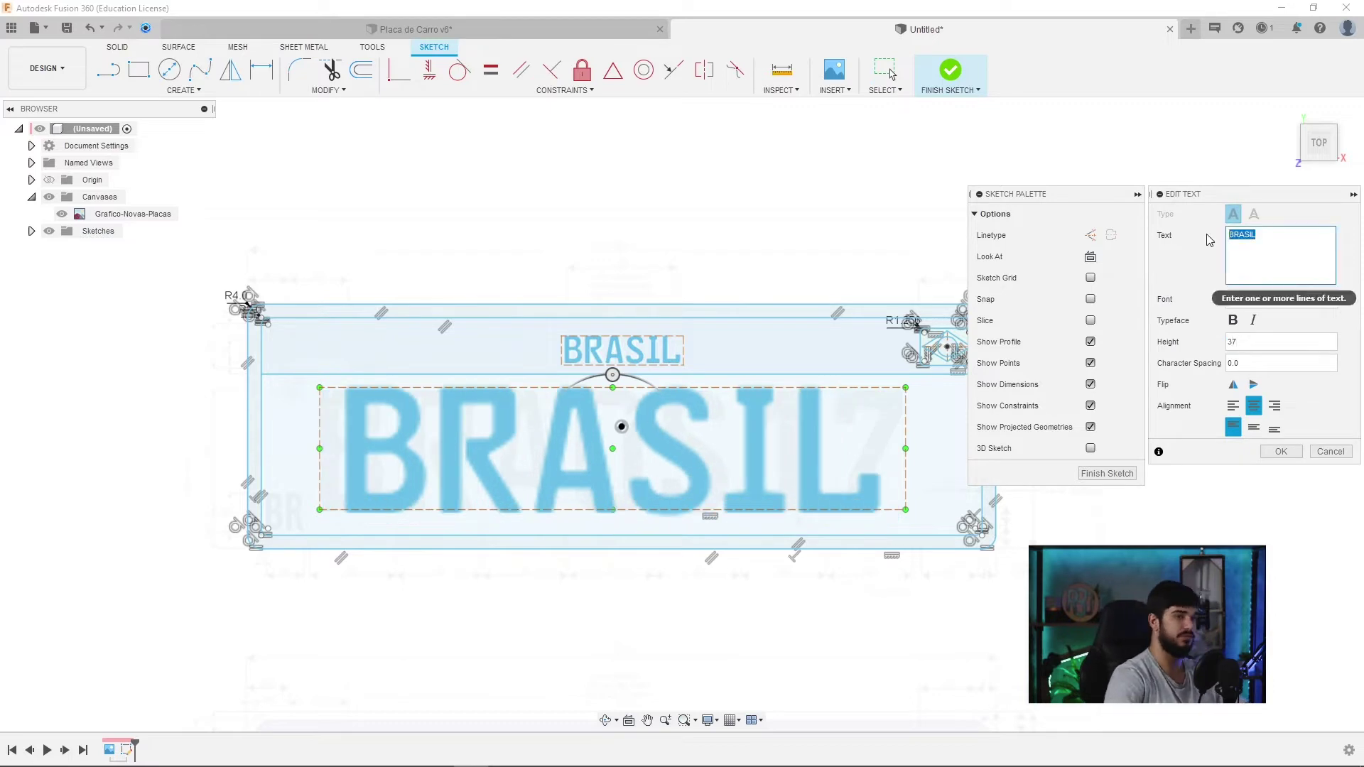
type("3DPACAD")
left_click(1281, 451)
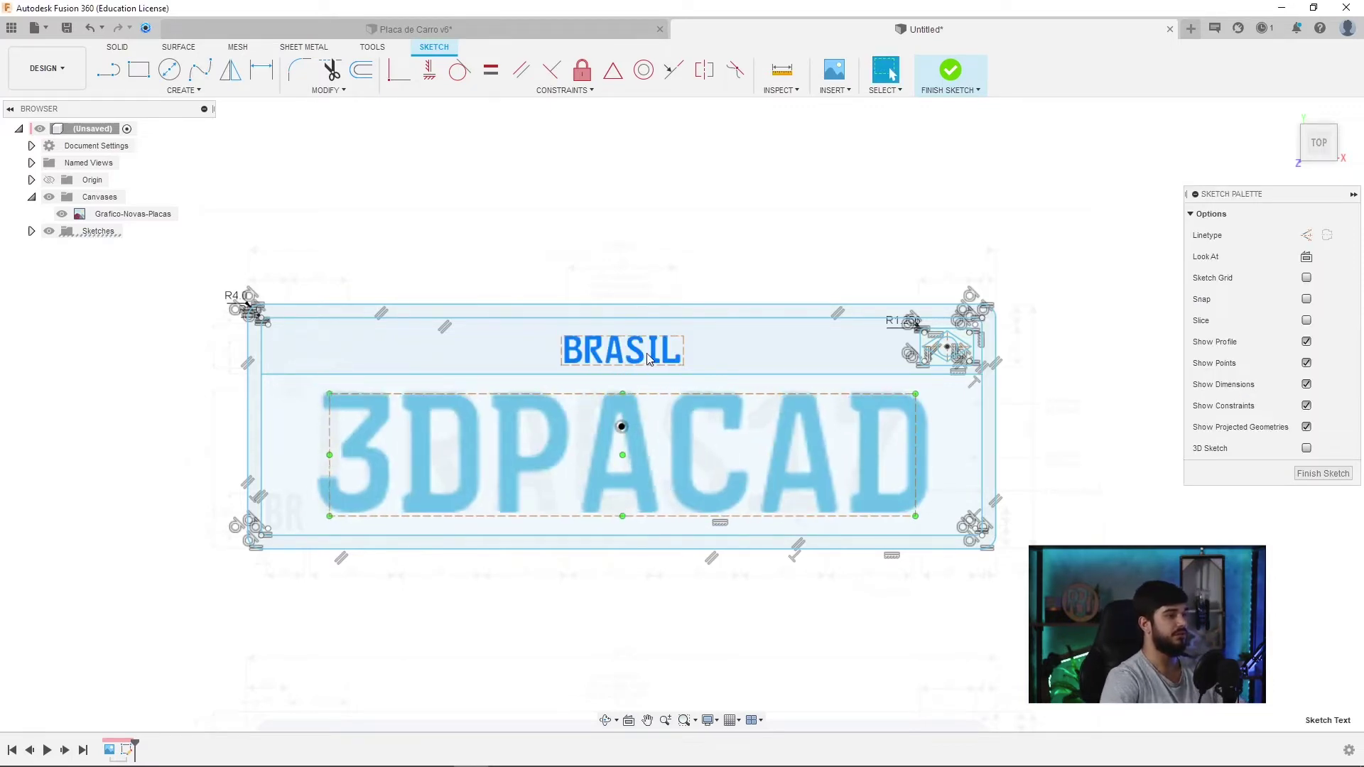
- Copy BRASIL to the plate's lower-left corner and trim it down to BR
key("m")
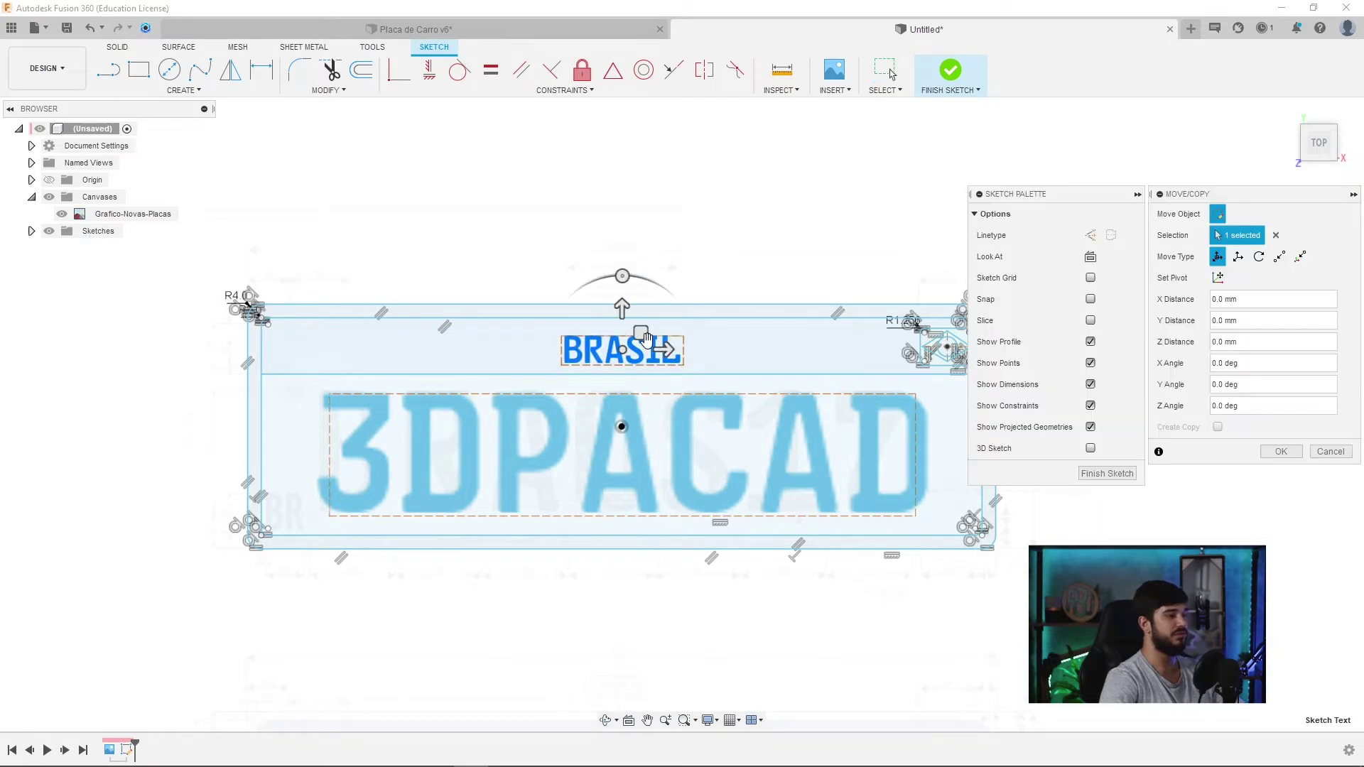
left_click_drag(640, 333, 292, 540)
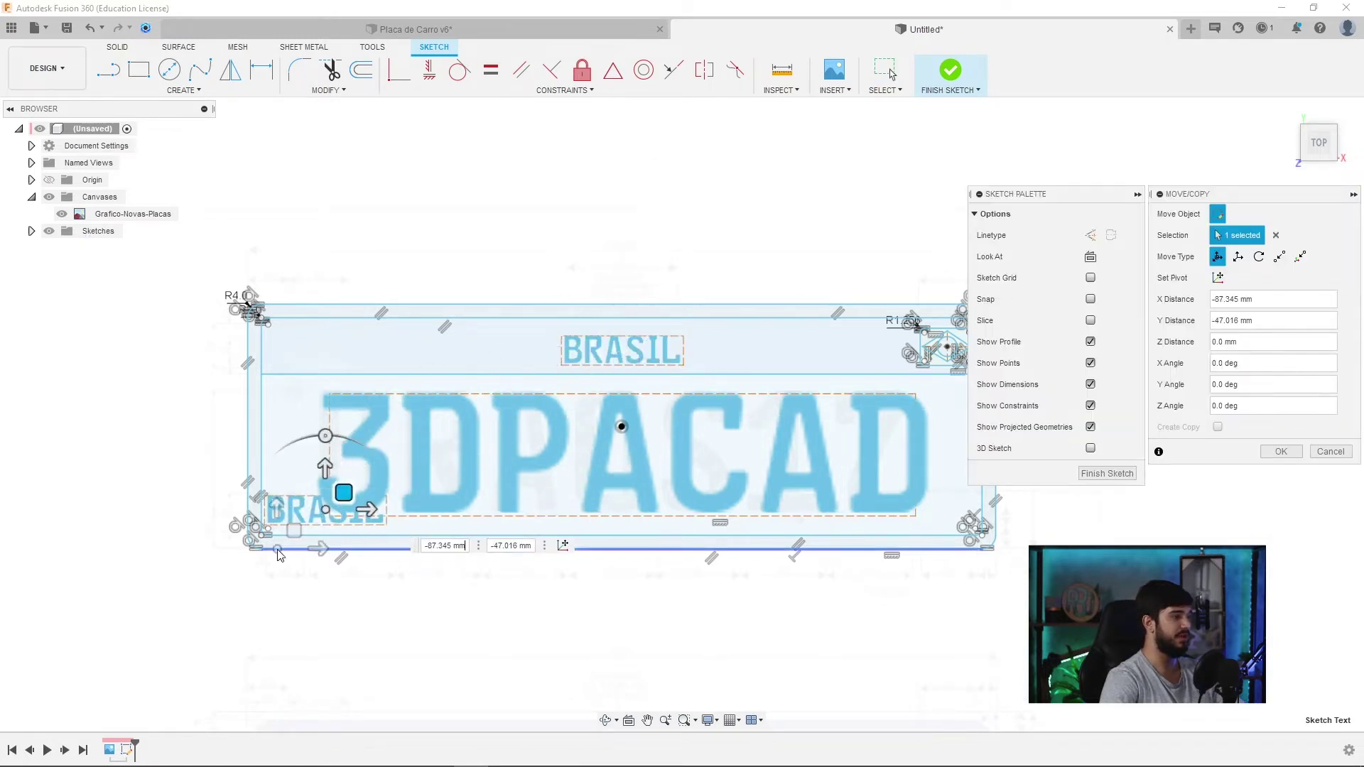
scroll(293, 536, "up", 2)
scroll(312, 529, "up", 3)
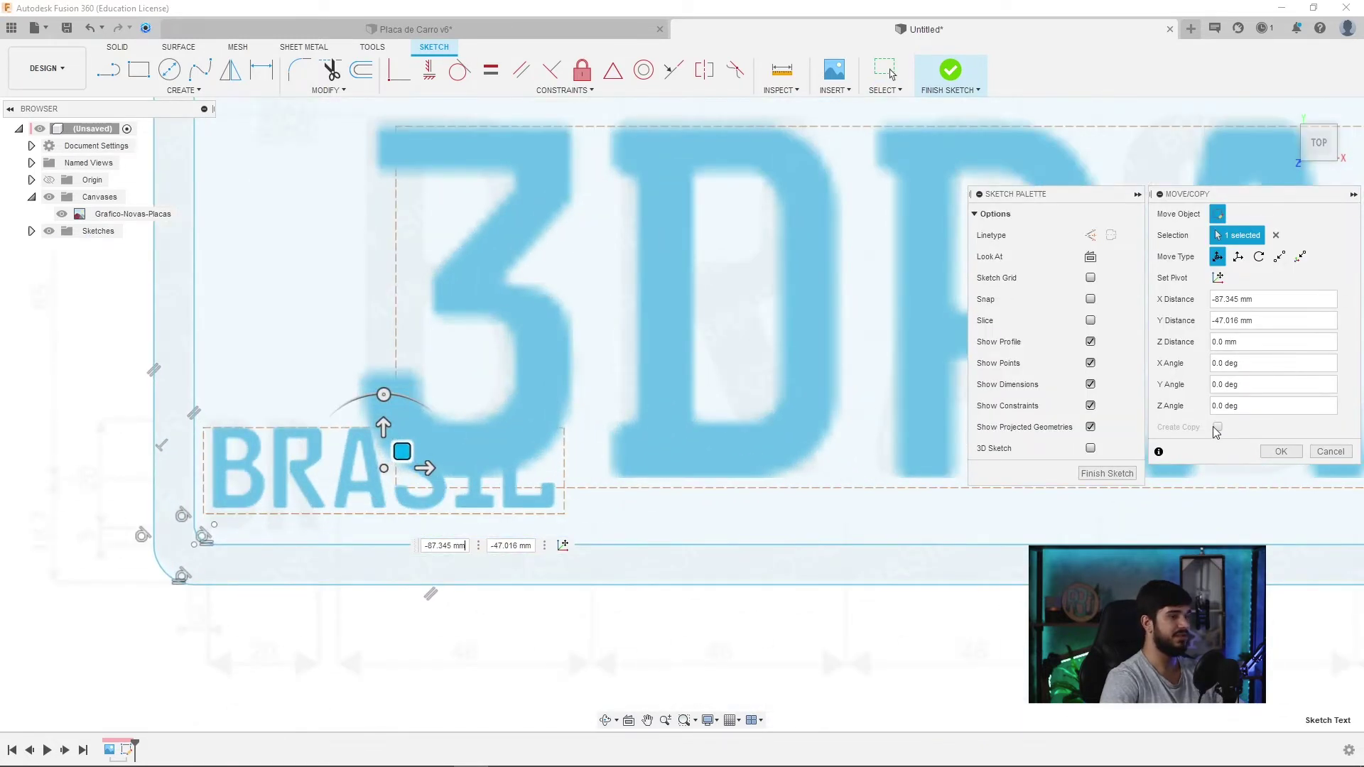
left_click(1278, 452)
double_click(346, 472)
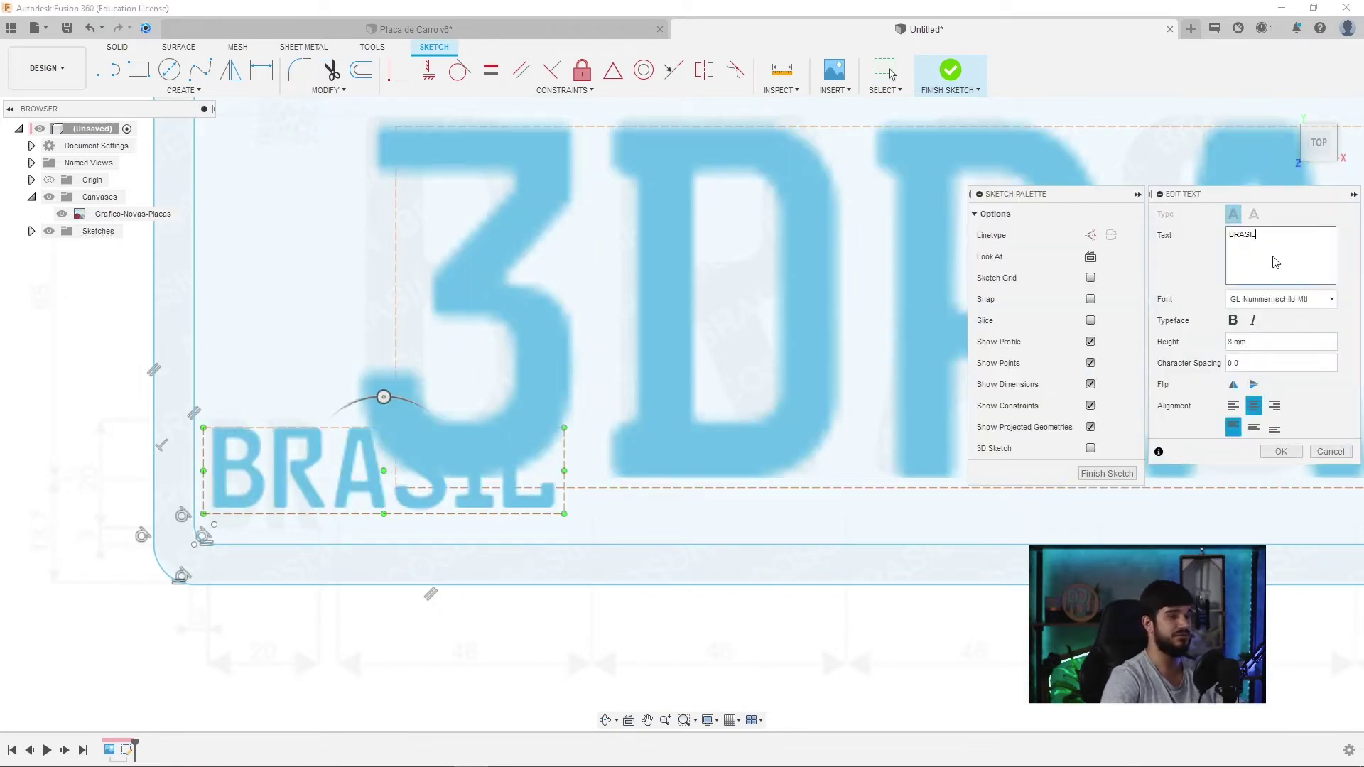
key("BackSpace")
key("BackSpace")
key("BackSpace")
key("BackSpace")
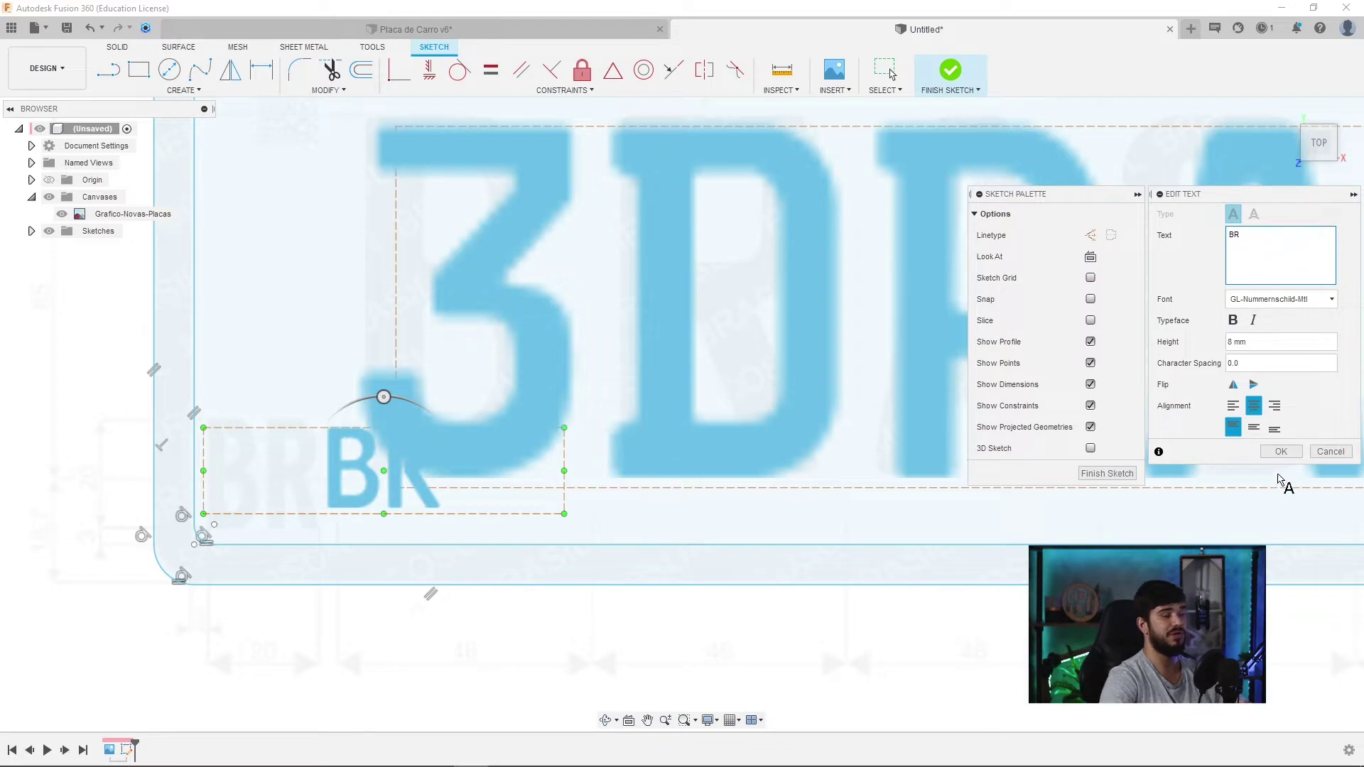
left_click(1279, 452)
left_click_drag(352, 481, 246, 497)
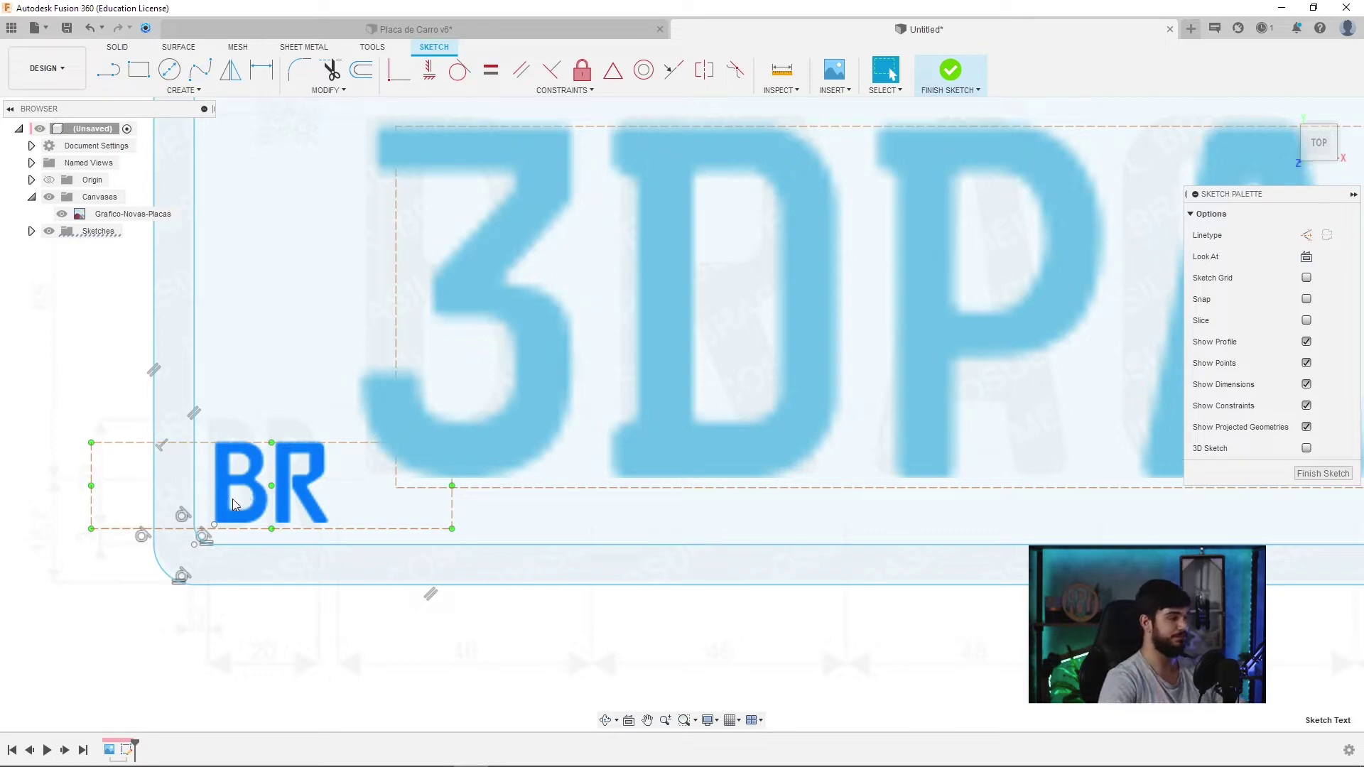
- Increase the BR text height to 10 mm and zoom out
double_click(229, 501)
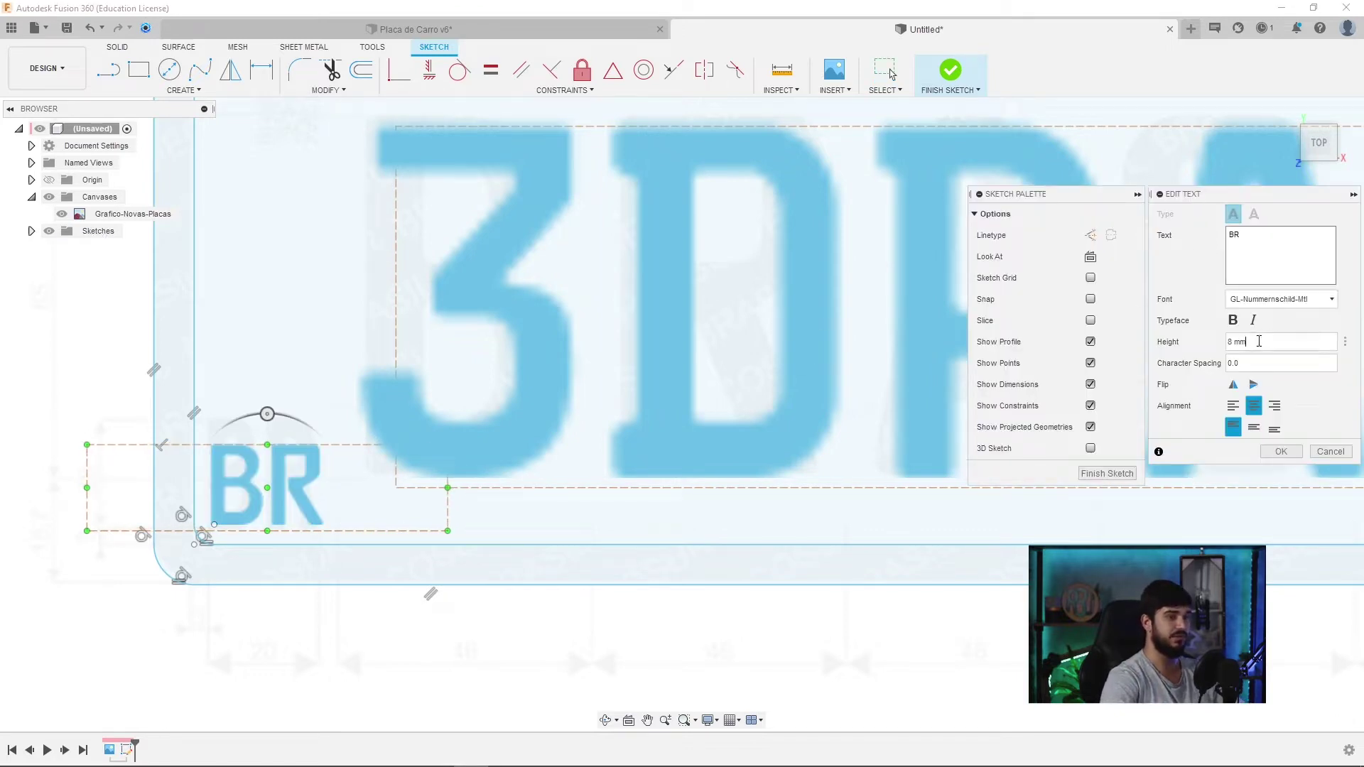
type("0")
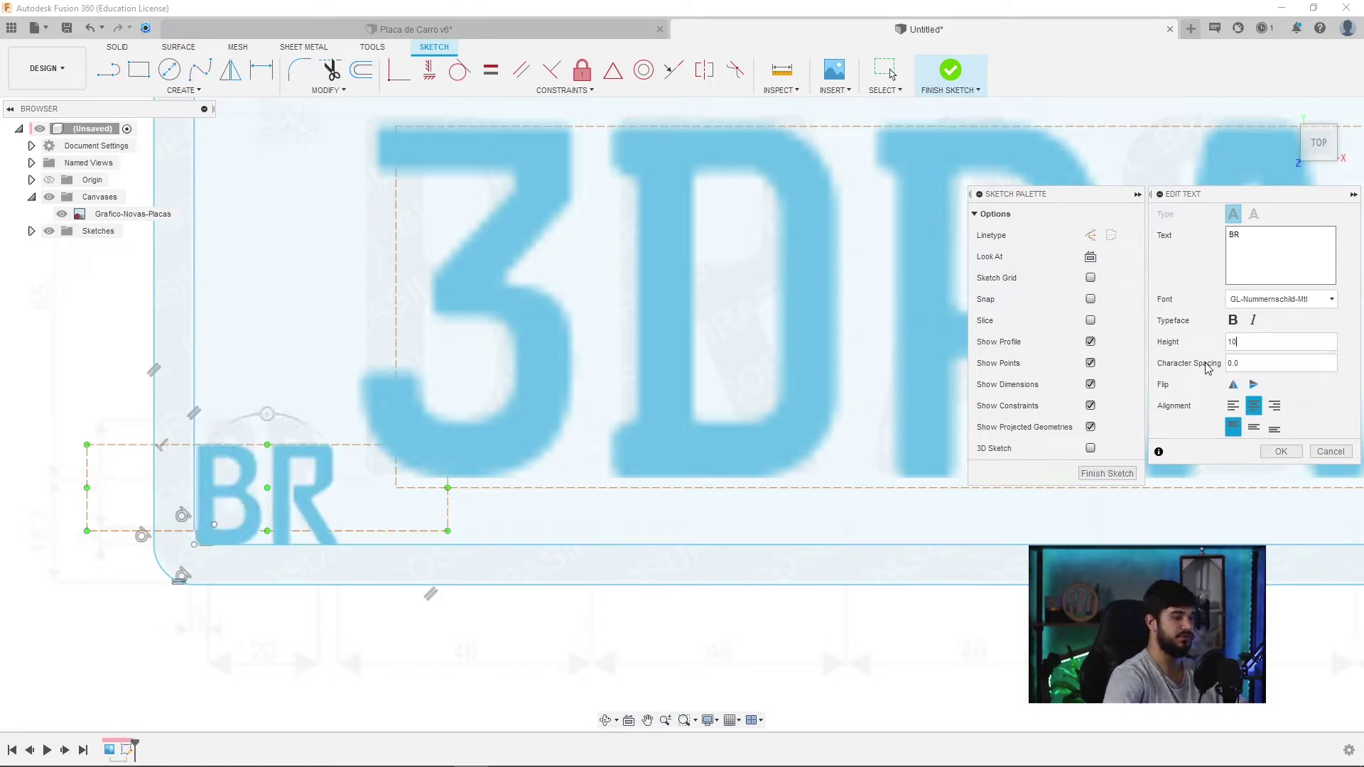
key("Return")
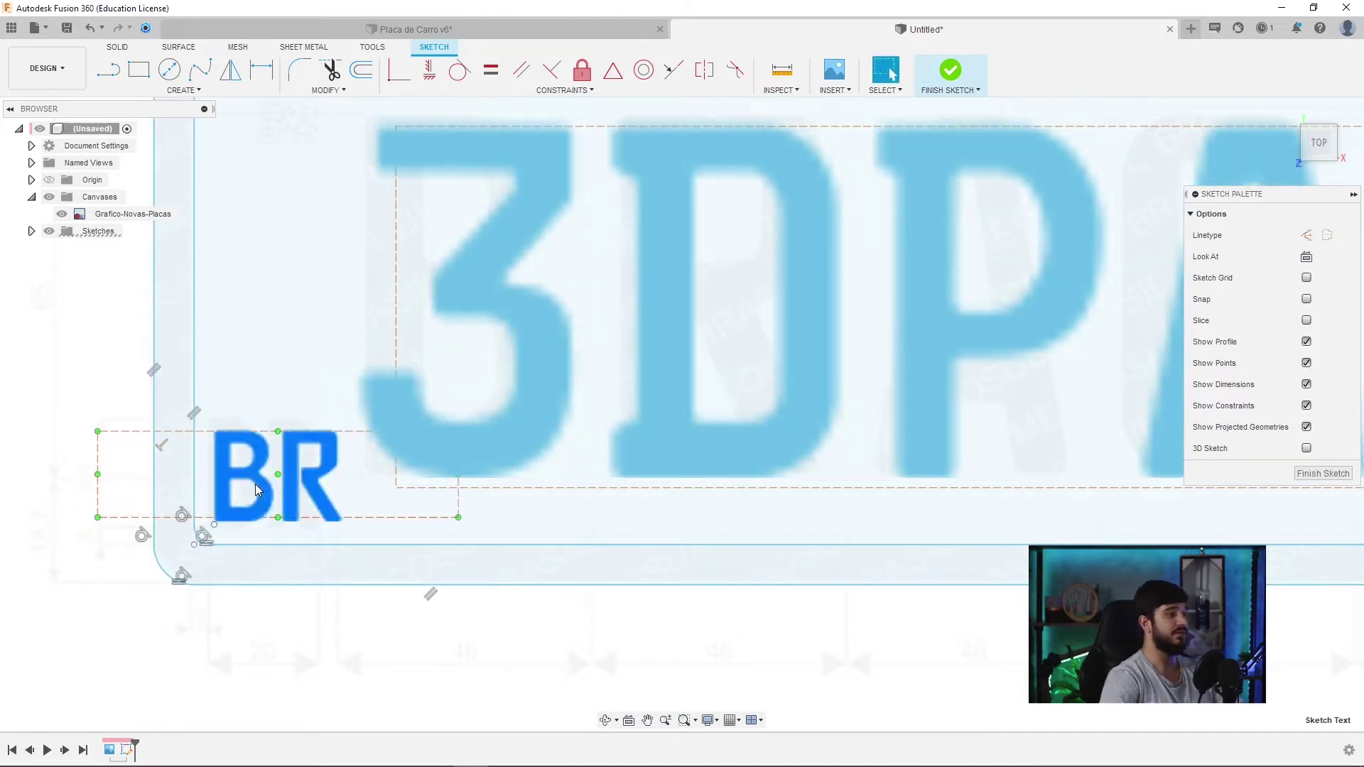
scroll(671, 302, "down", 3)
scroll(673, 295, "down", 3)
scroll(895, 463, "down", 1)
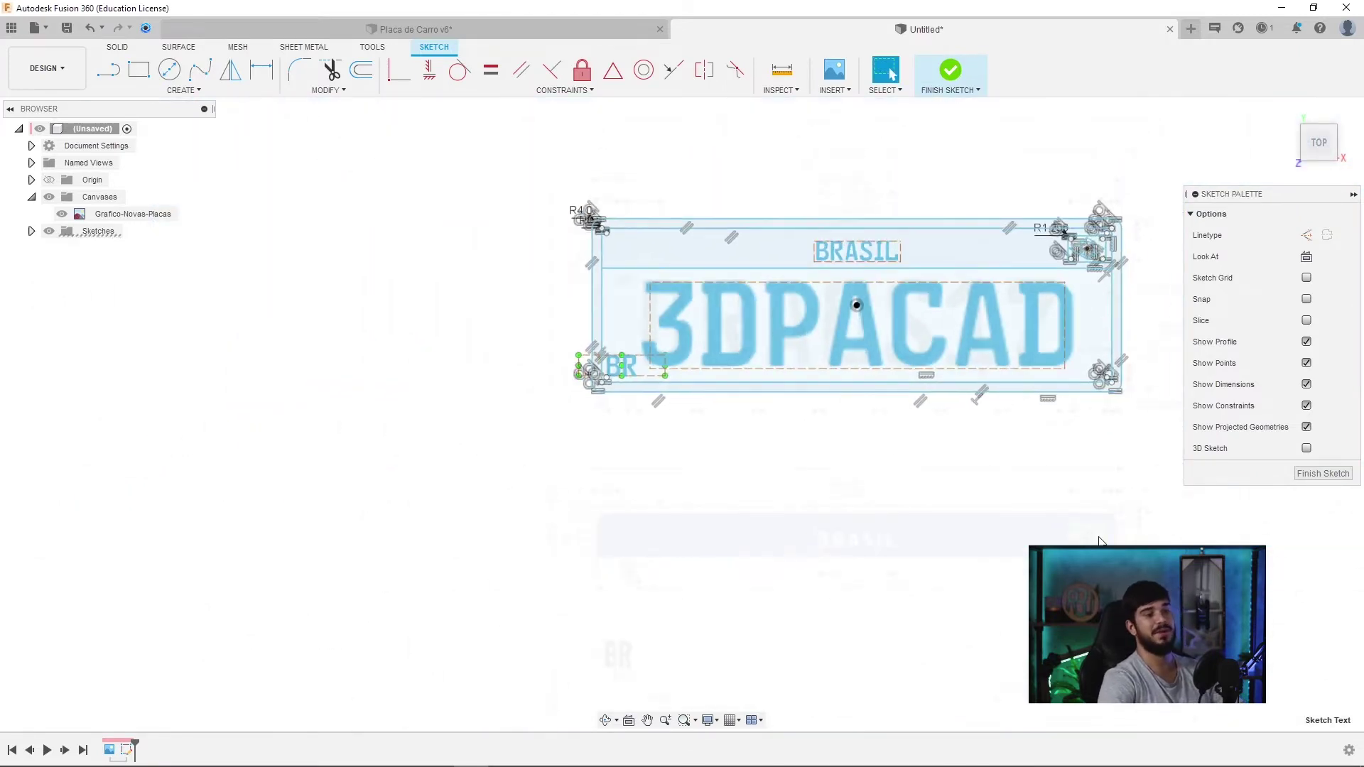
- Expand Sketches in the browser and rename Sketch1 to Letras
middle_click_drag(1016, 463, 802, 497)
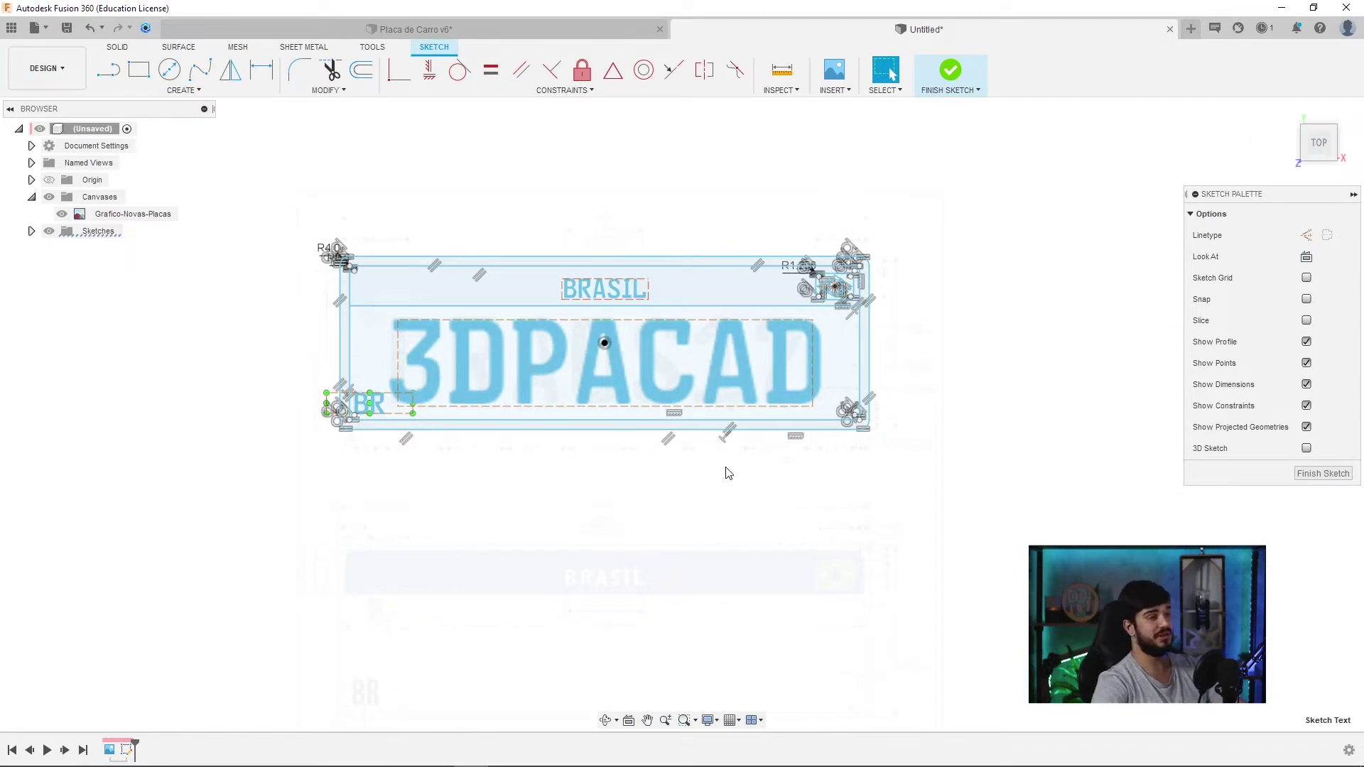
scroll(675, 473, "up", 1)
scroll(600, 460, "up", 2)
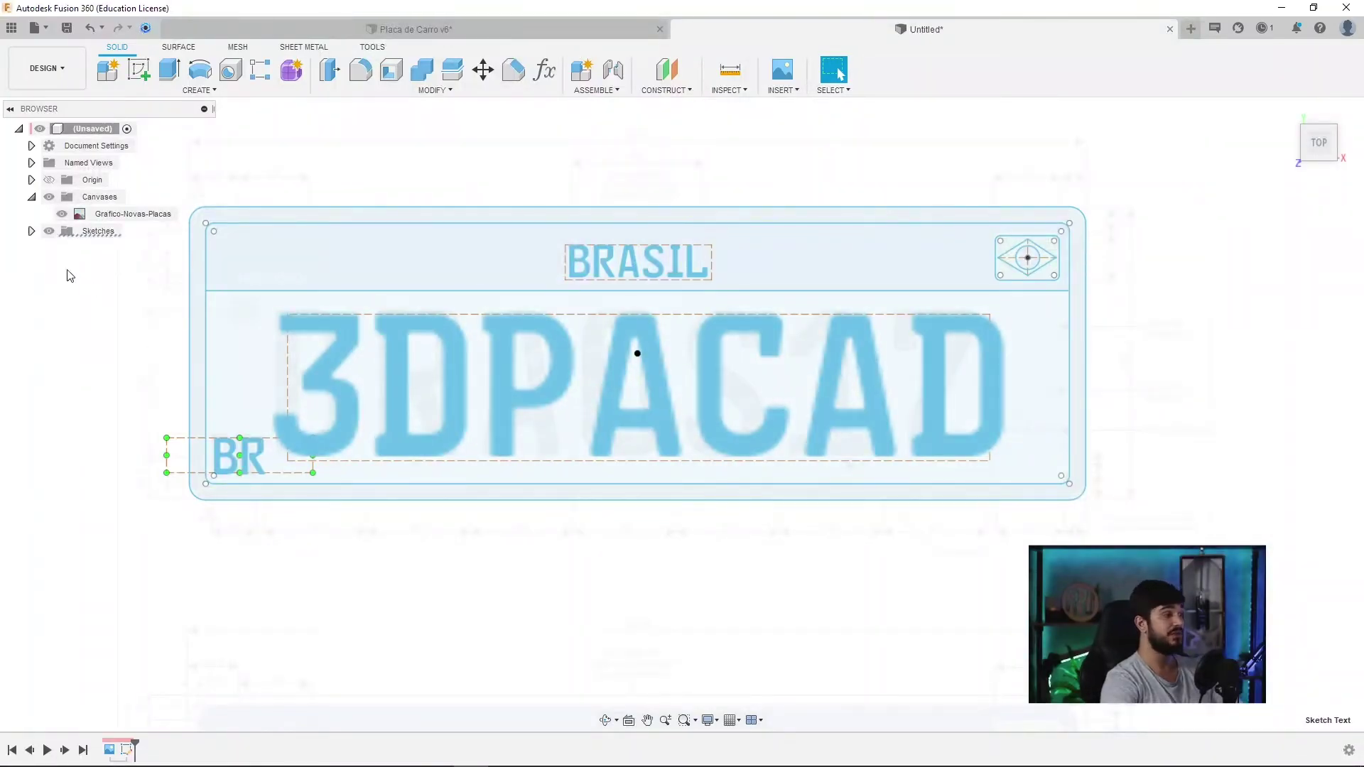
left_click(31, 231)
left_click(110, 249)
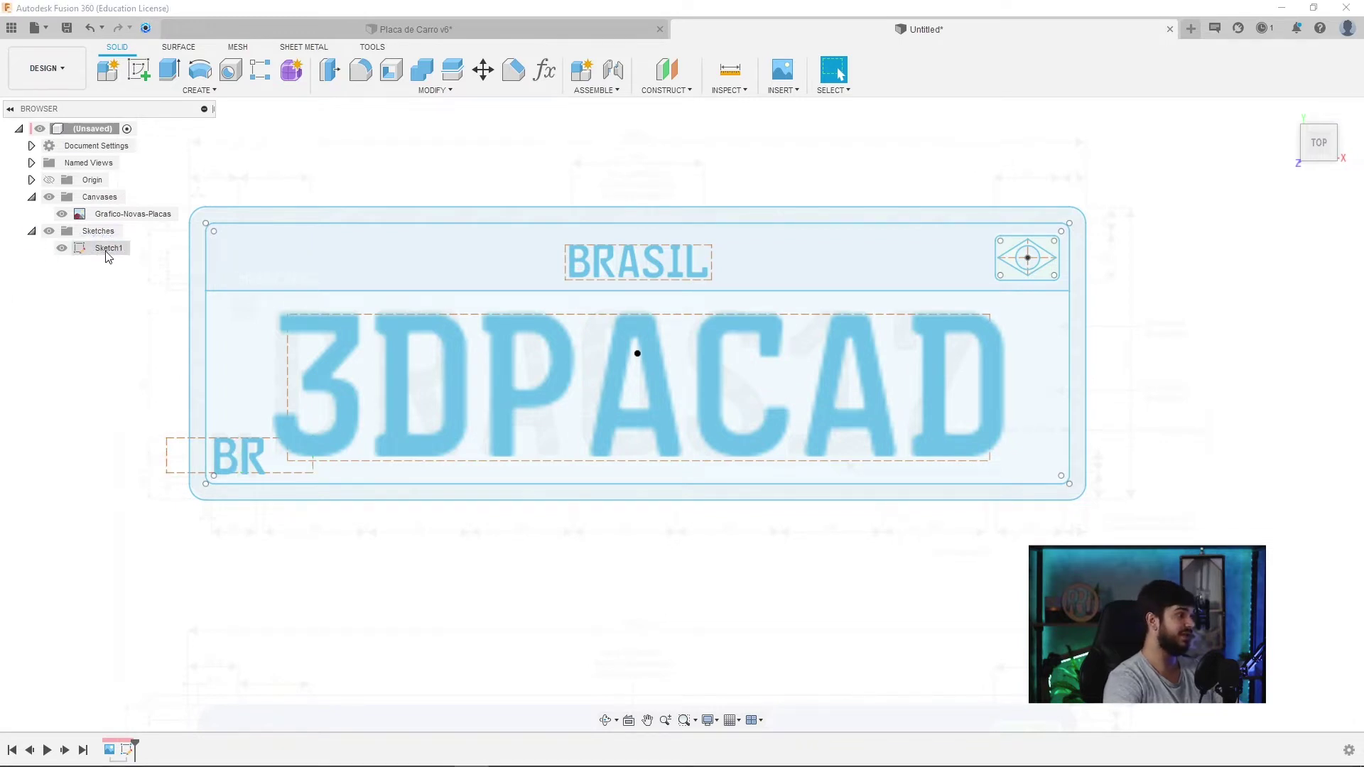
left_click(110, 249)
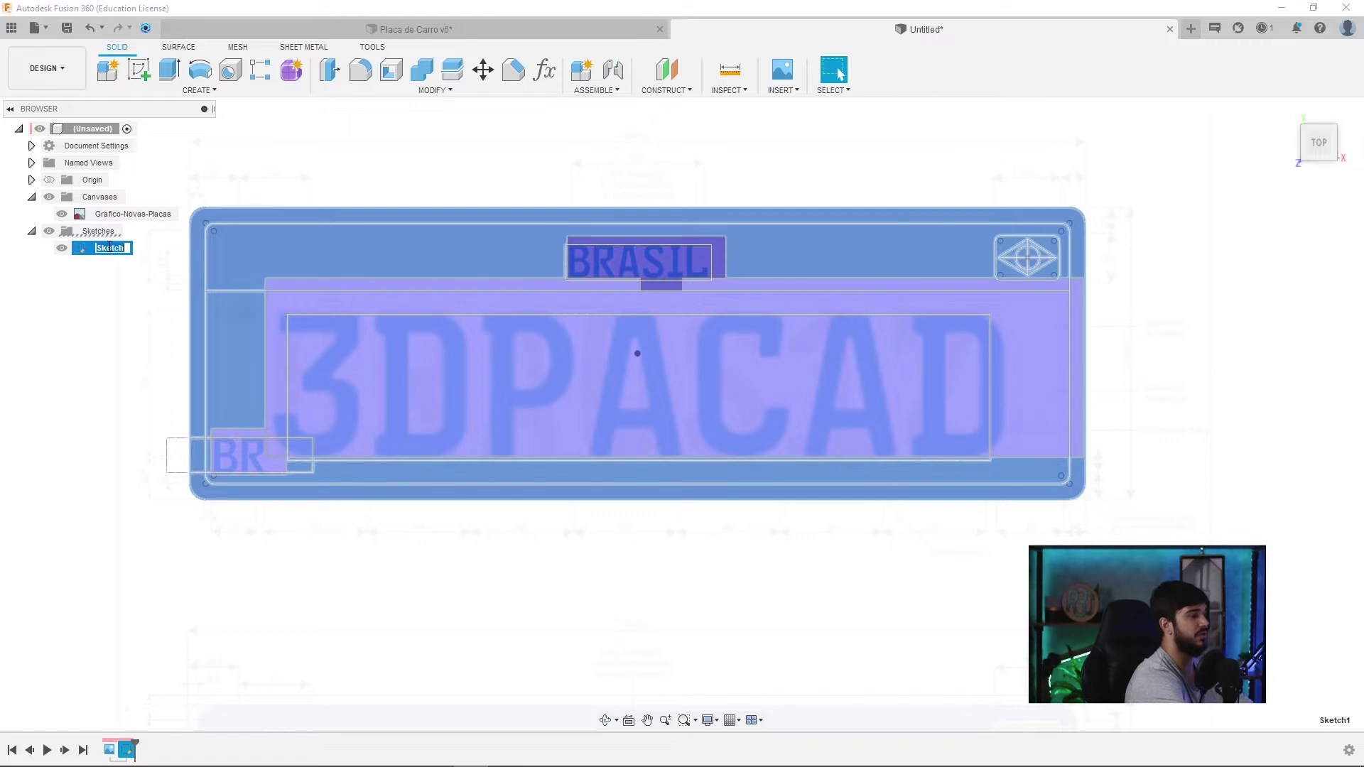
type("Letras")
key("Return")
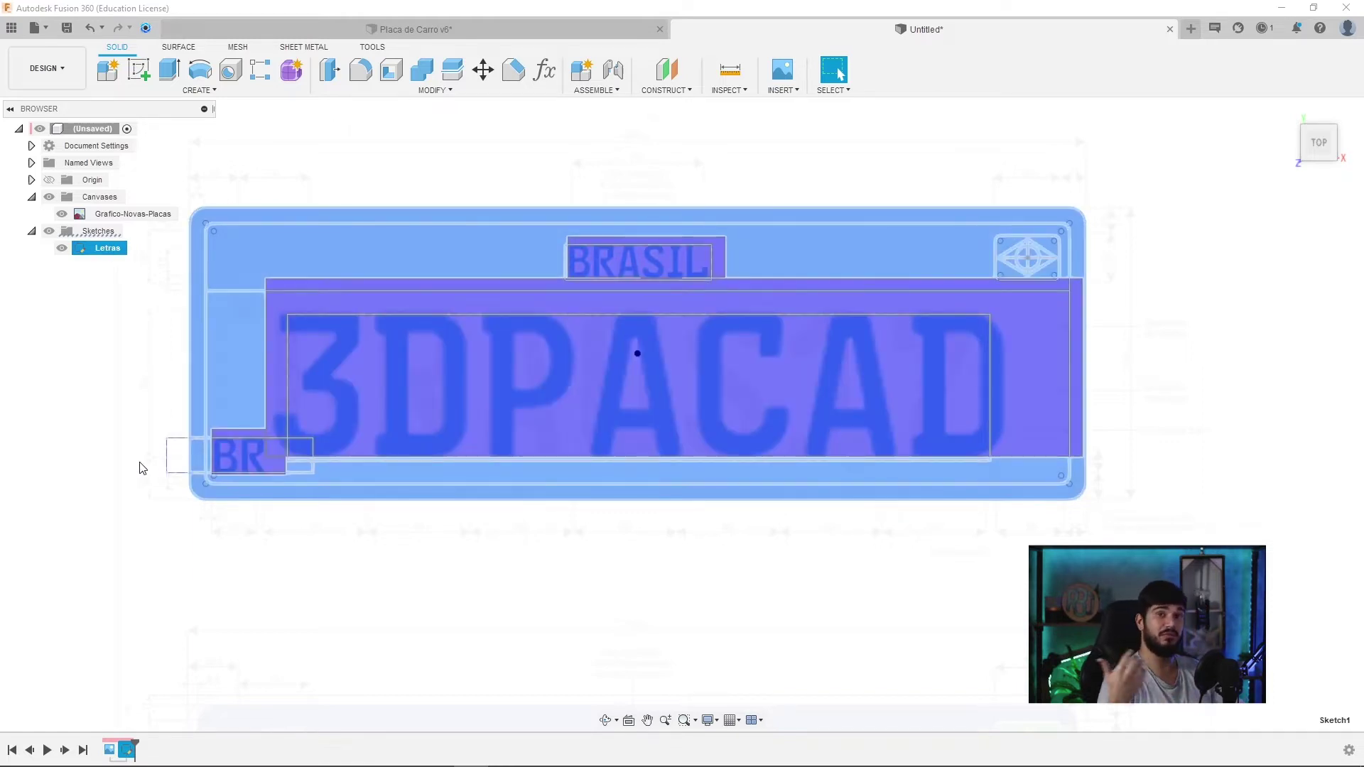
left_click(115, 471)
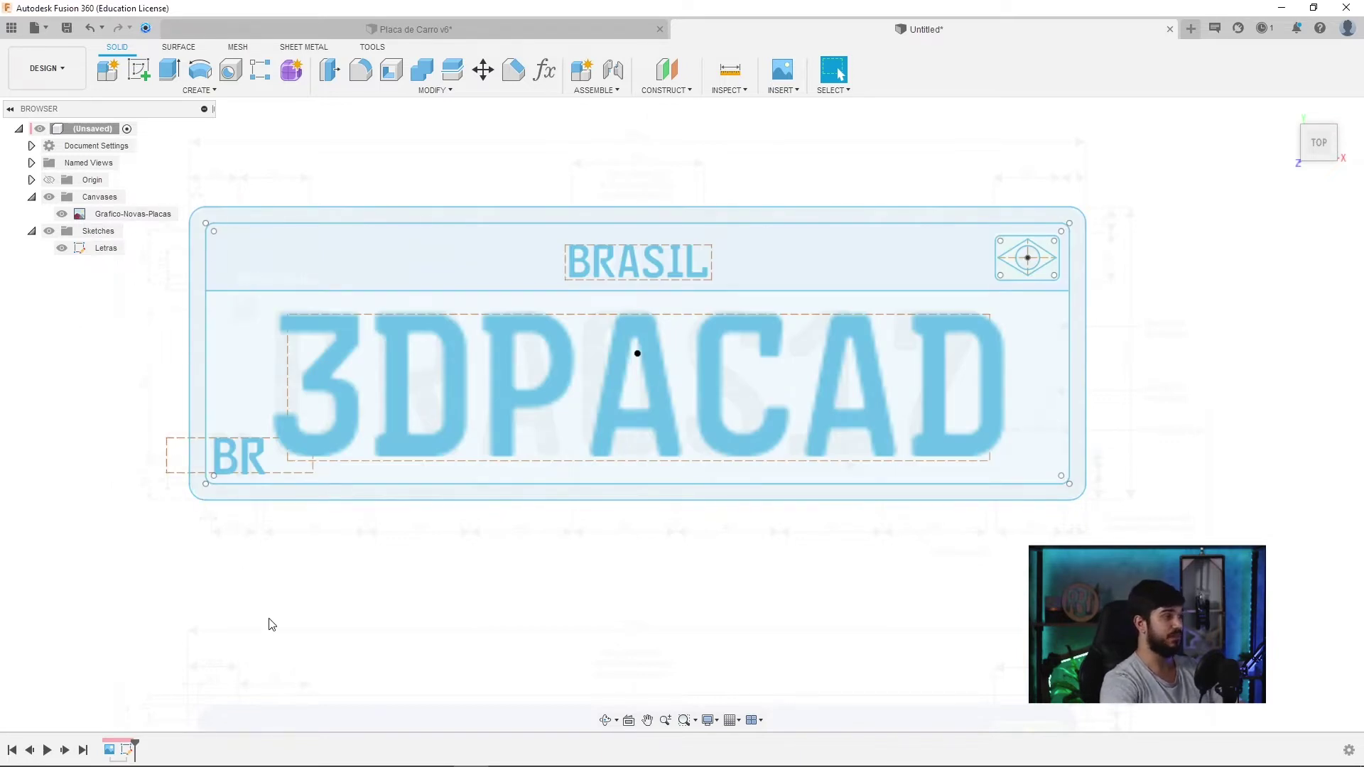
middle_click_drag(438, 607, 435, 445, "shift")
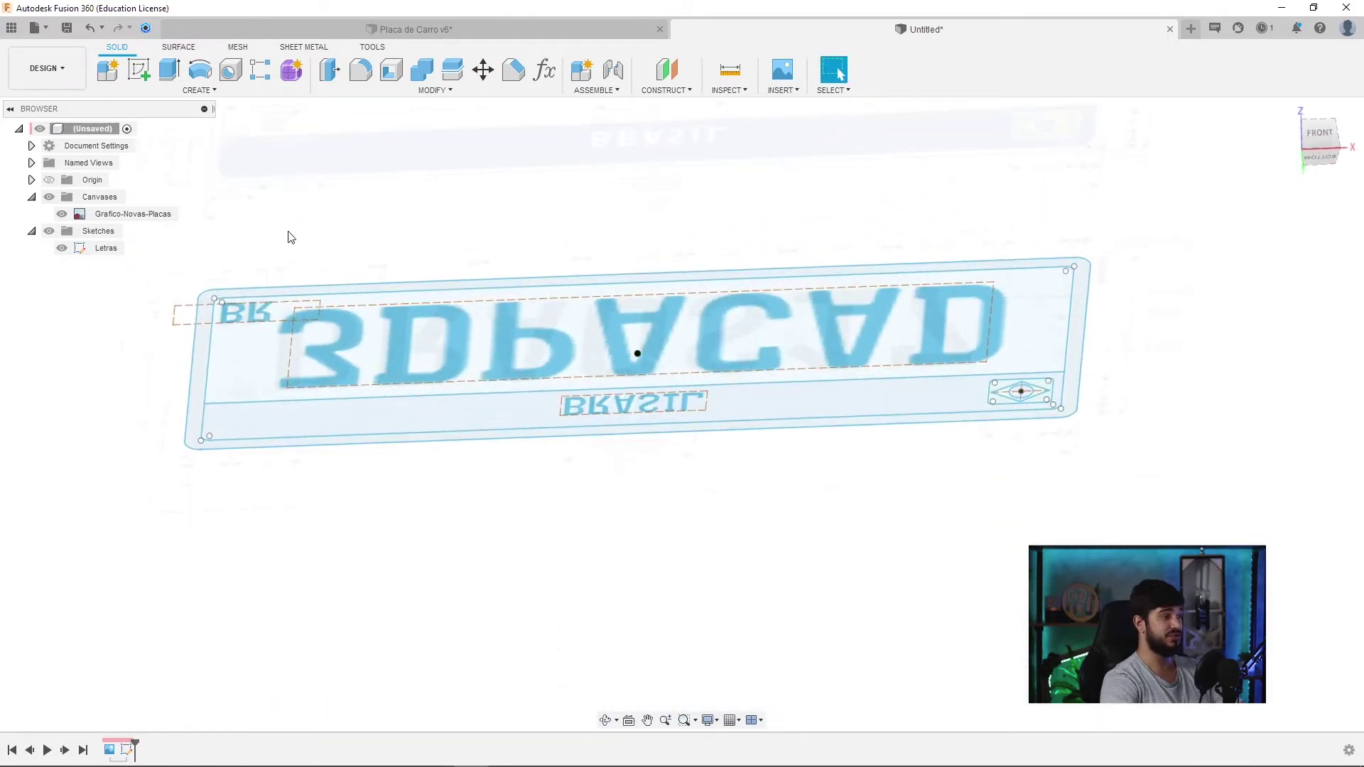
left_click(169, 71)
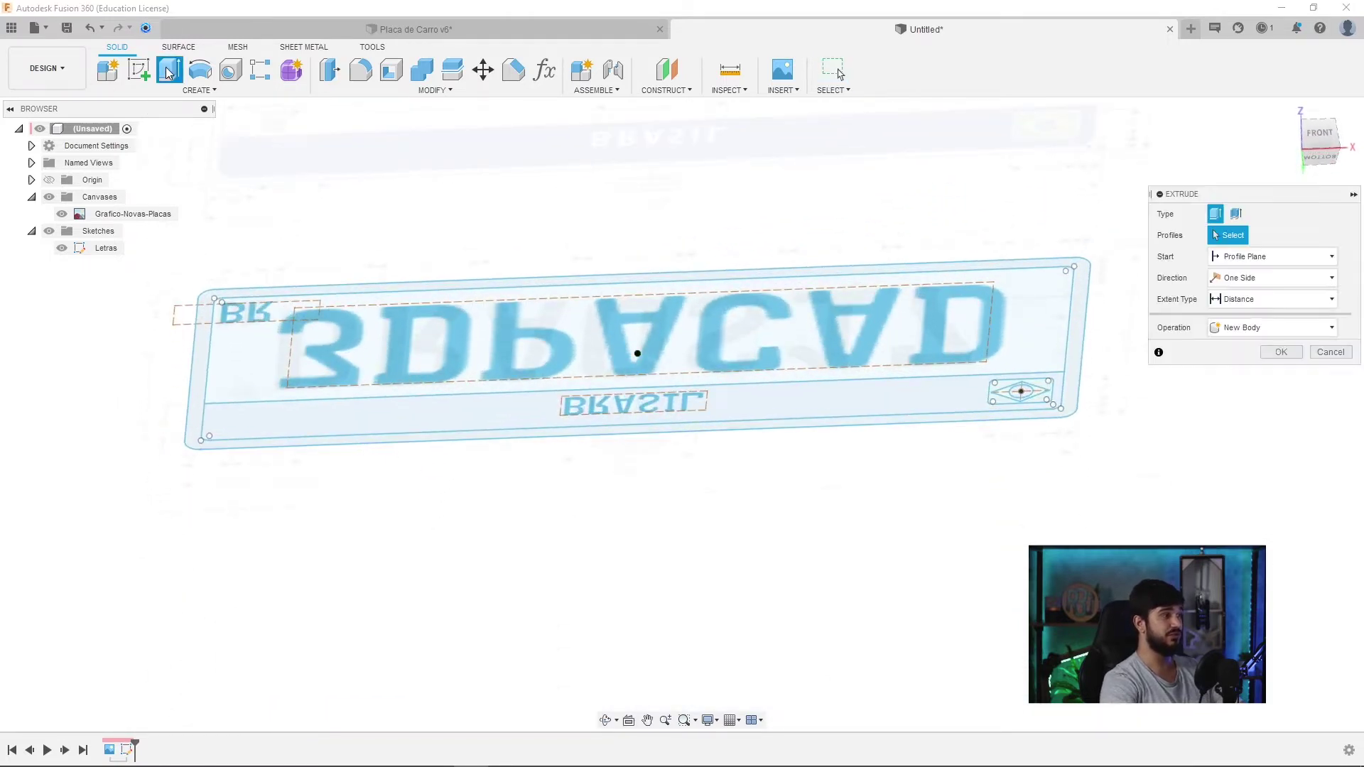
left_click(275, 356)
left_click(271, 426)
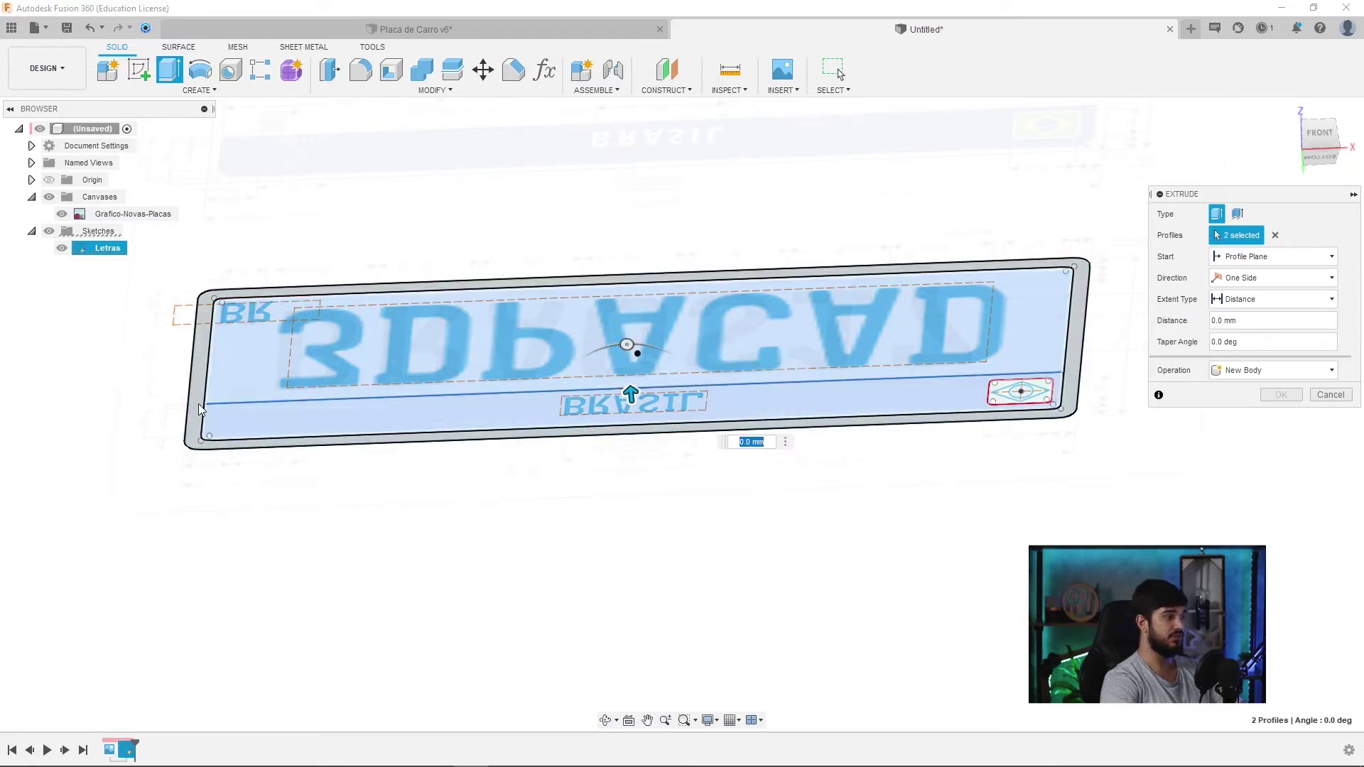
left_click(201, 410)
scroll(1039, 397, "up", 5)
left_click(1037, 392)
left_click(1034, 389)
left_click(986, 377)
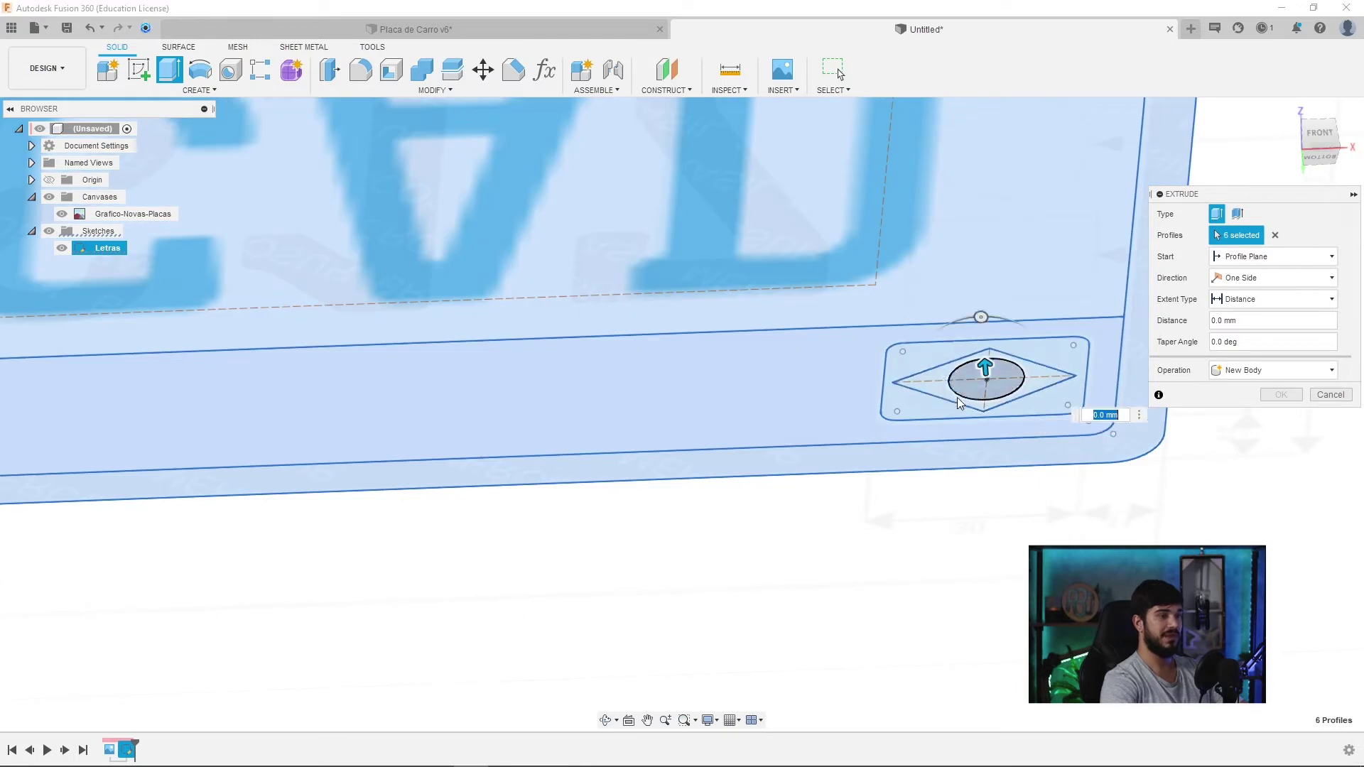
scroll(781, 395, "down", 5)
middle_click_drag(761, 398, 792, 429, "shift")
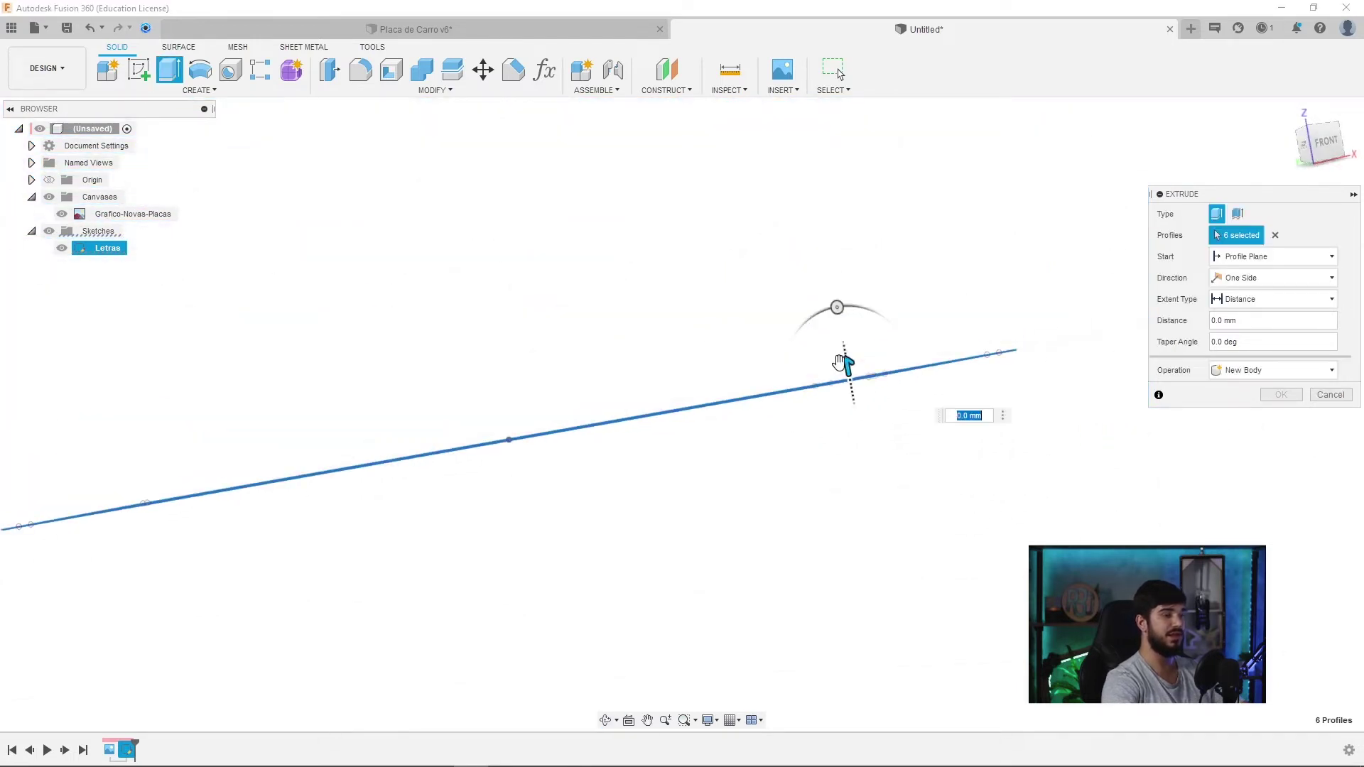
left_click_drag(844, 370, 847, 377)
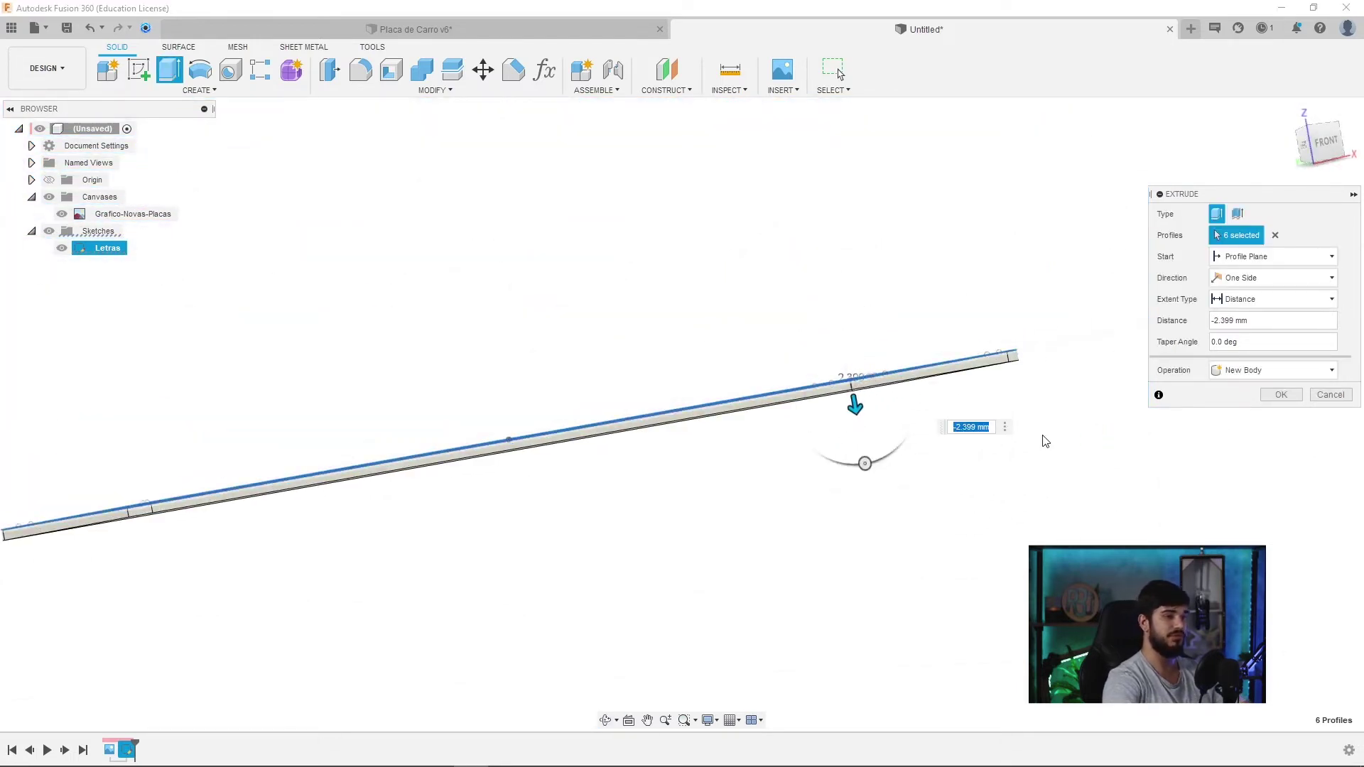
type("-2")
scroll(893, 566, "down", 2)
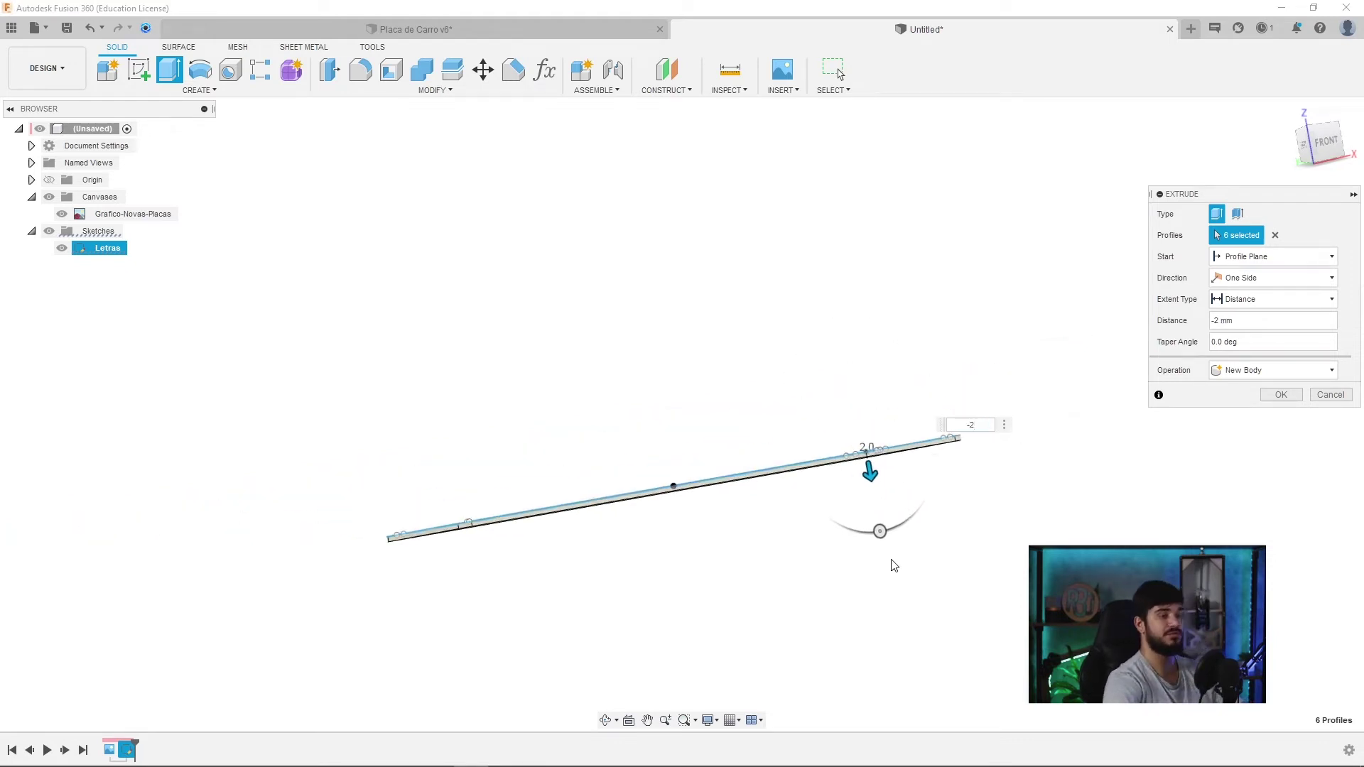
middle_click_drag(623, 462, 764, 518, "shift")
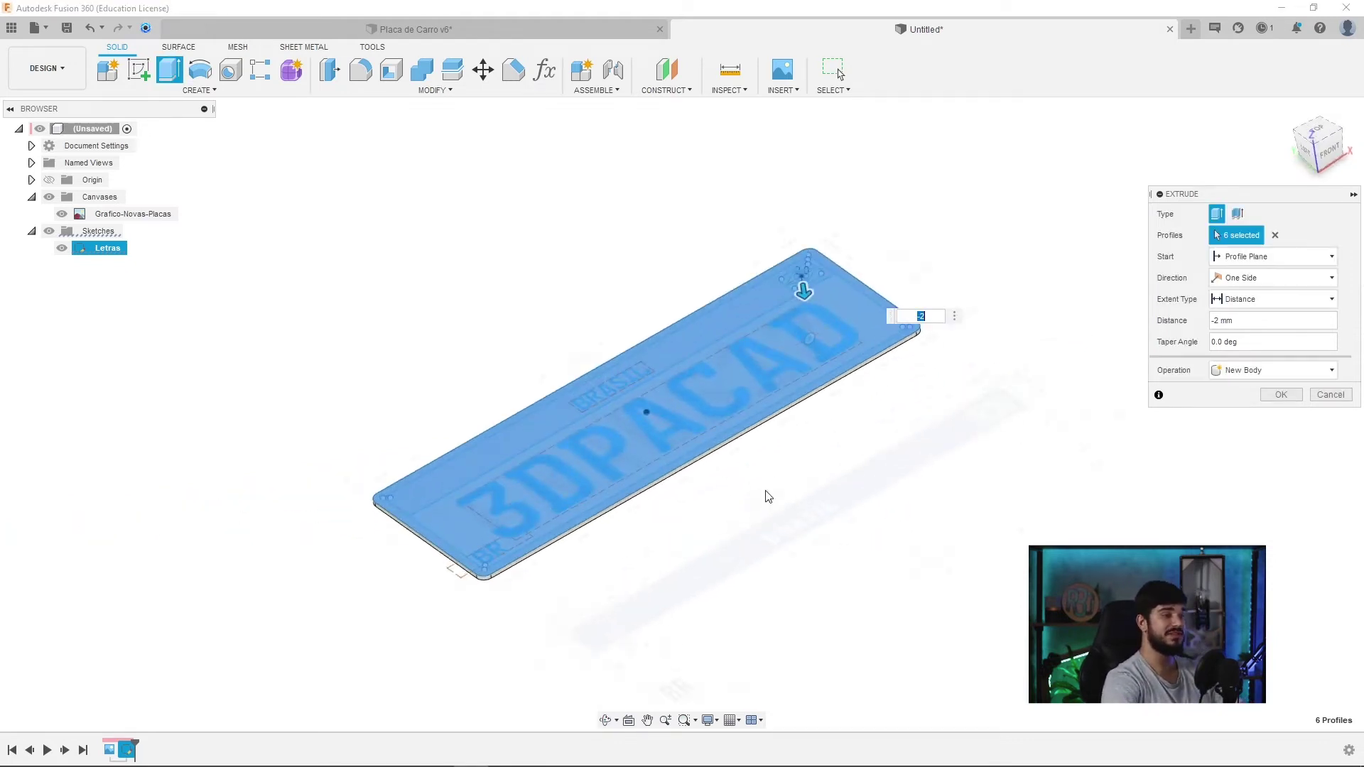
left_click(1280, 396)
mouse_move(865, 501)
middle_mouse_down("shift")
mouse_move(862, 533)
mouse_move(923, 488)
mouse_move(889, 481)
mouse_move(880, 495)
middle_mouse_up("shift")
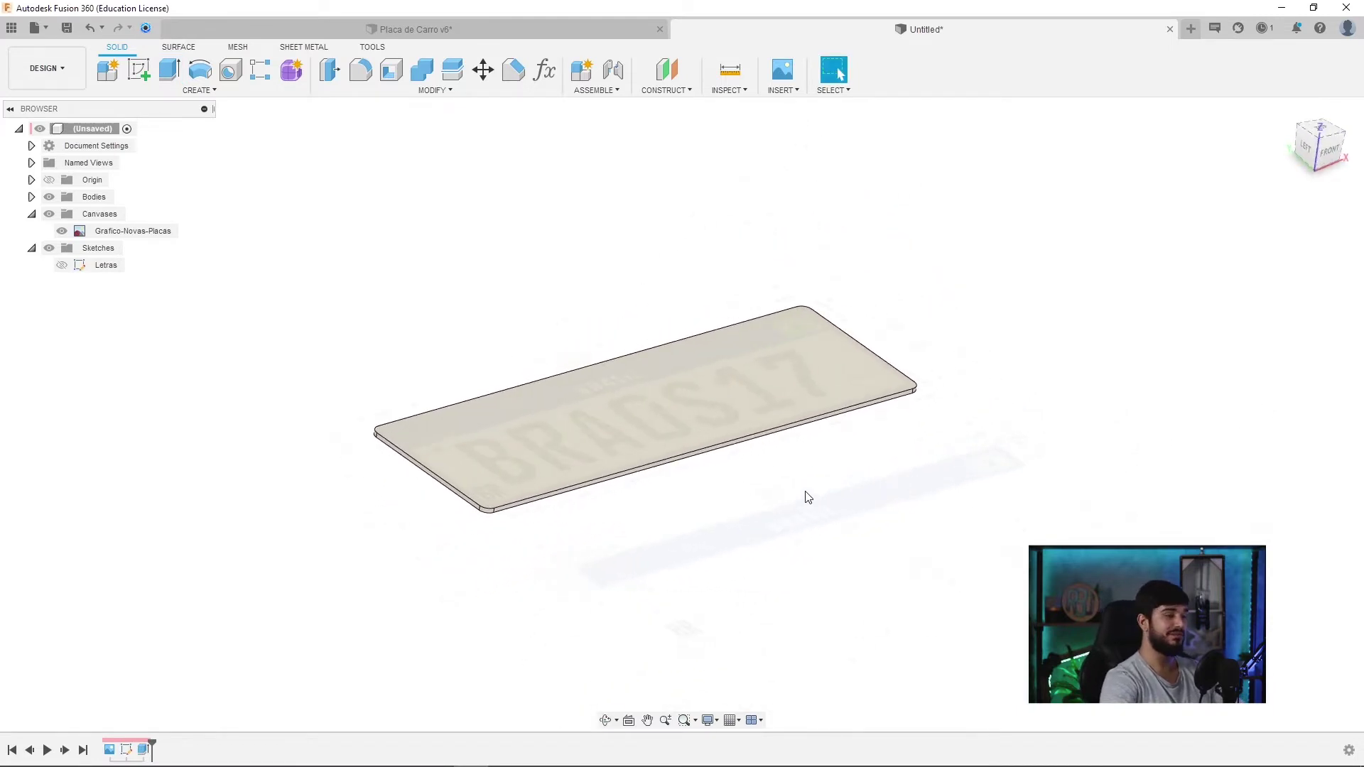
double_click(143, 750)
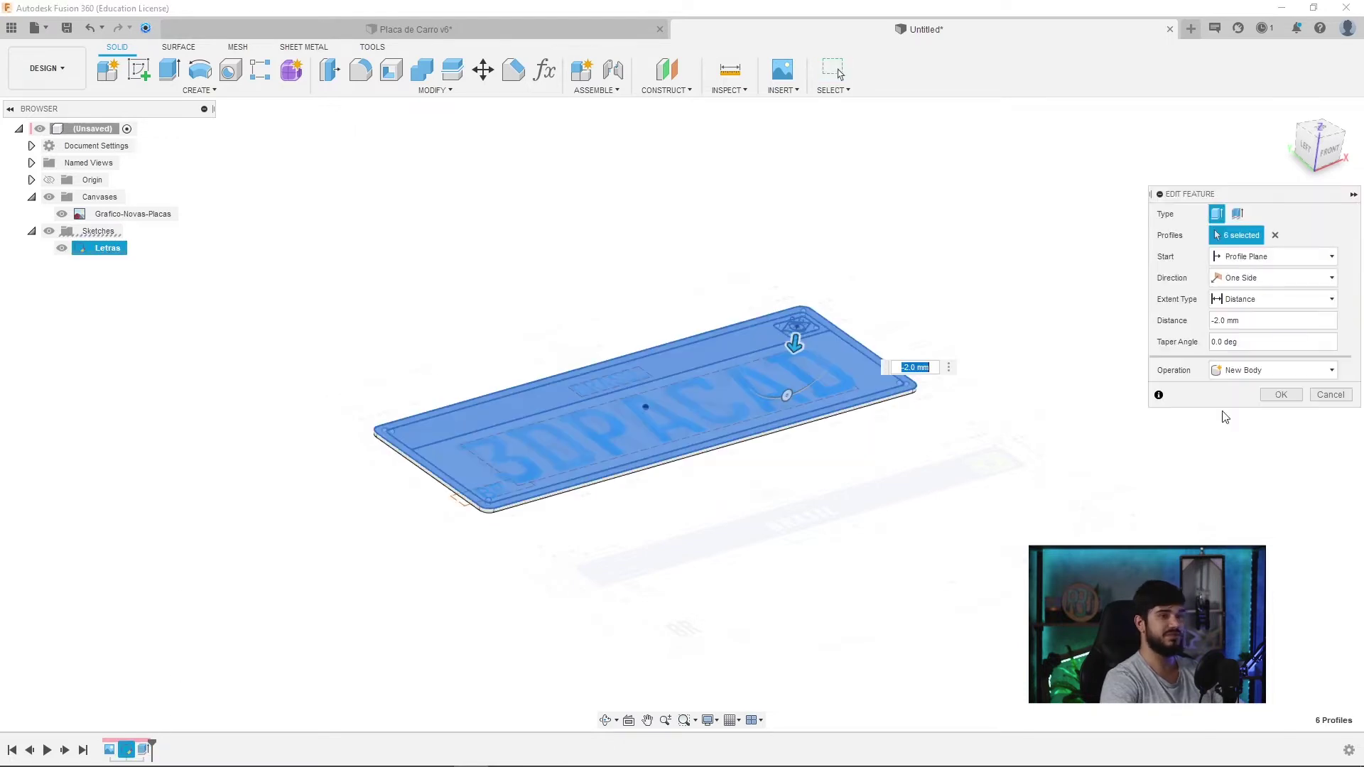
left_click(1349, 397)
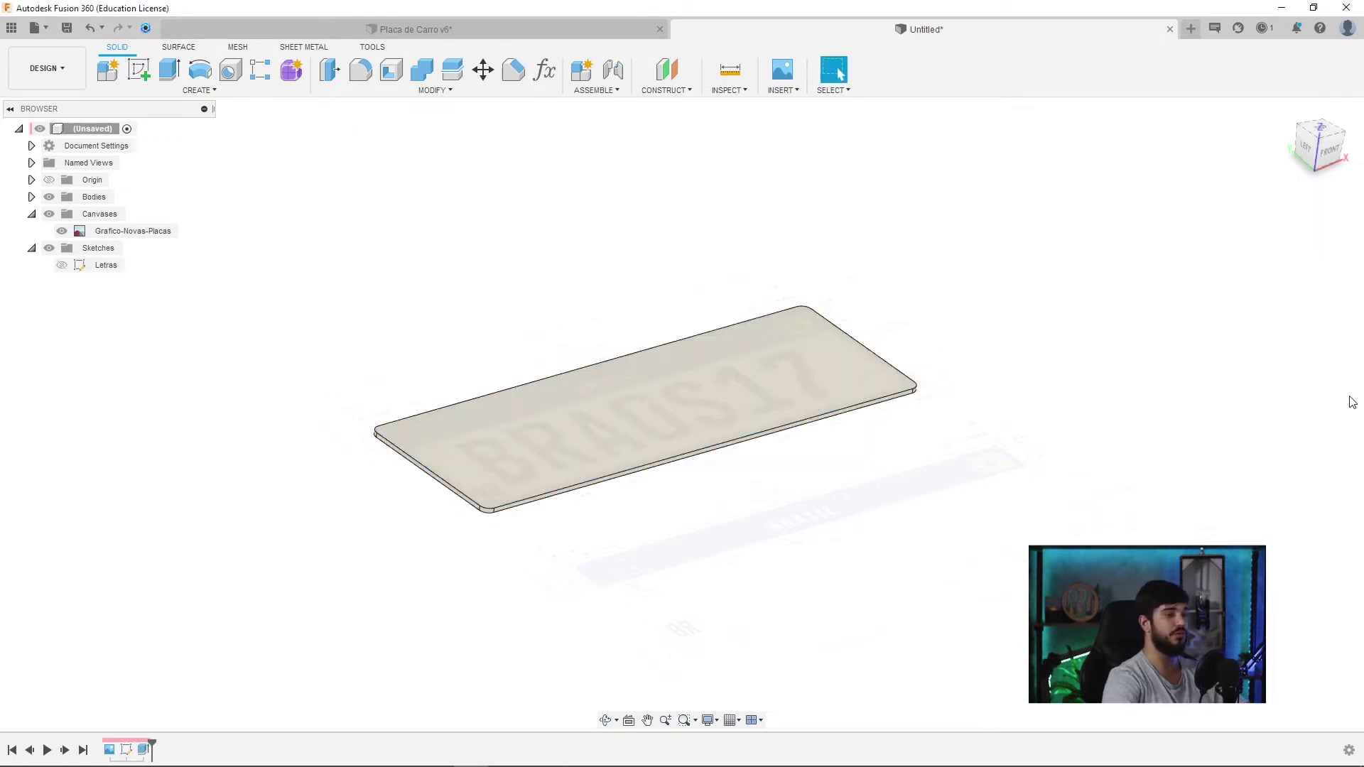
left_click(143, 751)
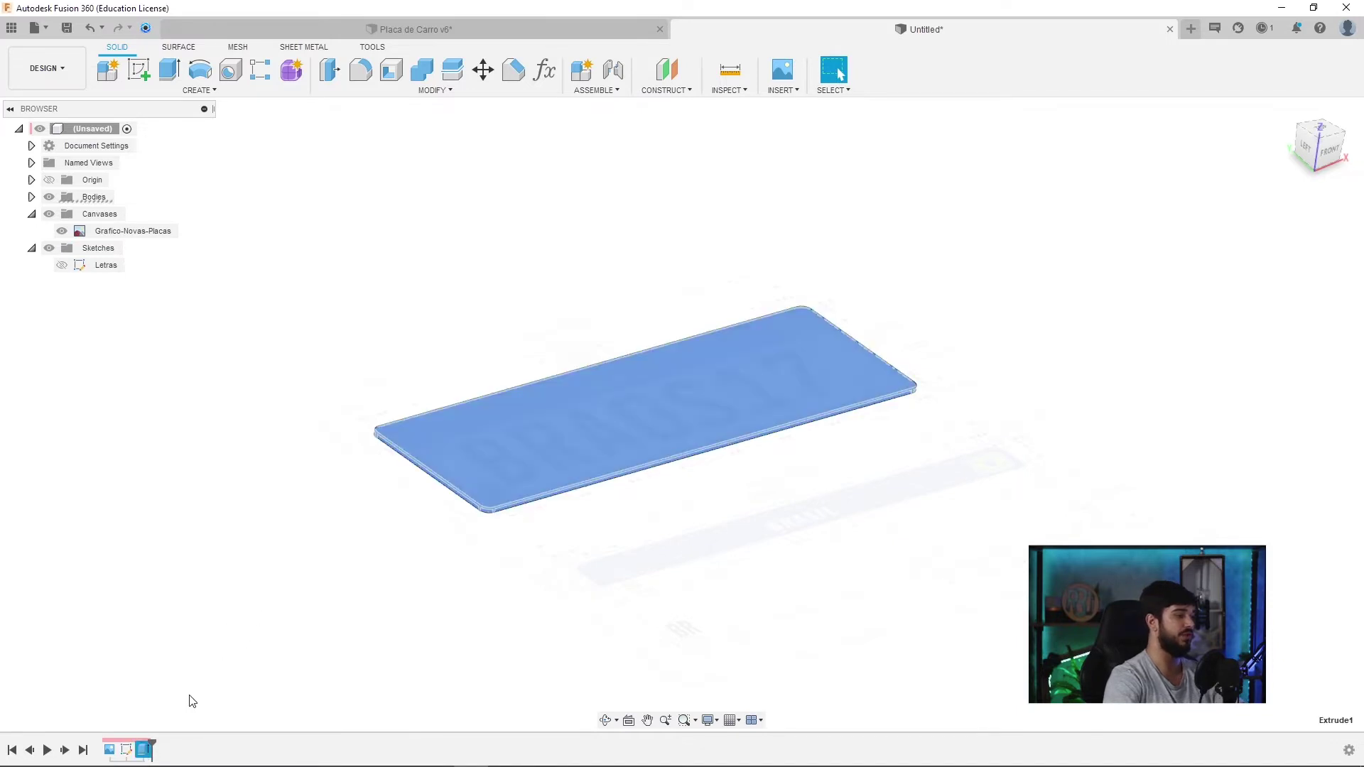
key("Delete")
left_click(62, 248)
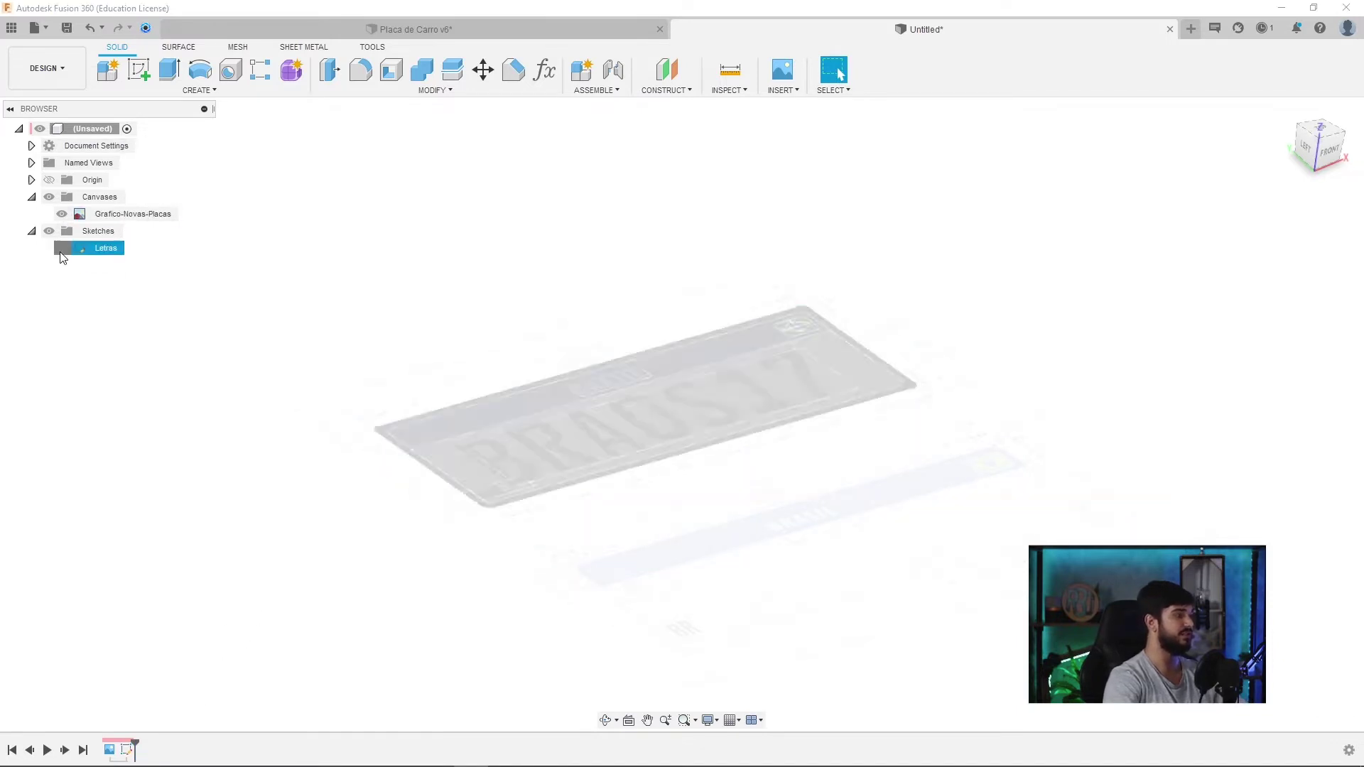
- Start an extrusion and select the plate outline and emblem profiles
key("e")
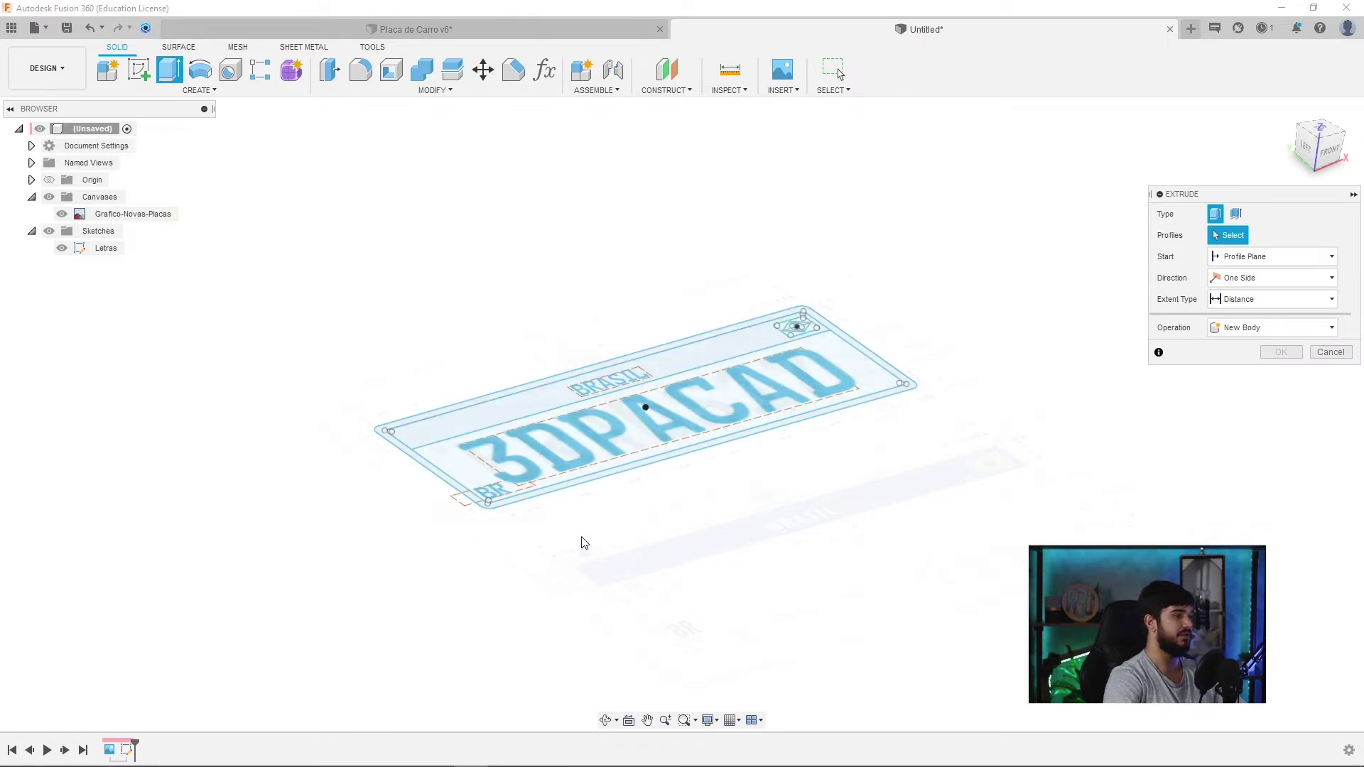
middle_click_drag(582, 542, 501, 499, "shift")
left_click(501, 498)
left_click(461, 571)
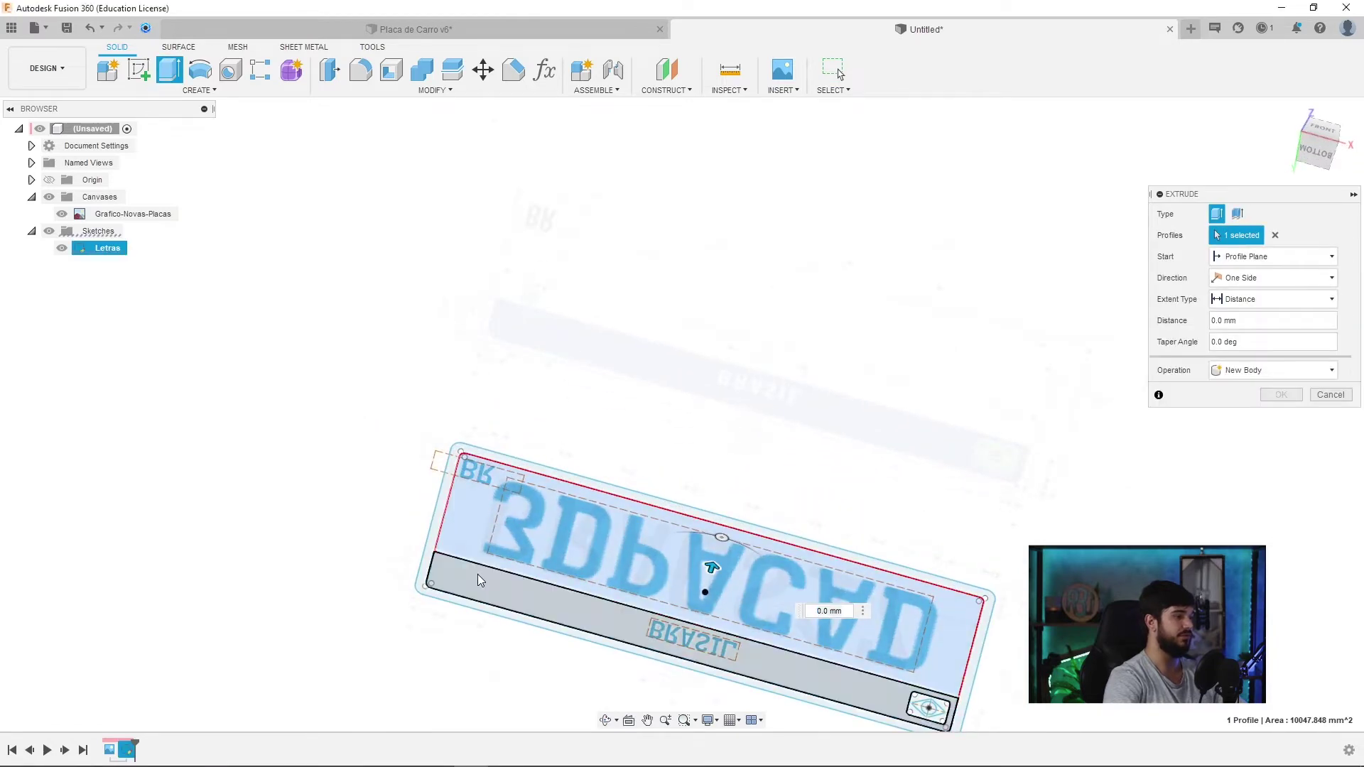
left_click(482, 563)
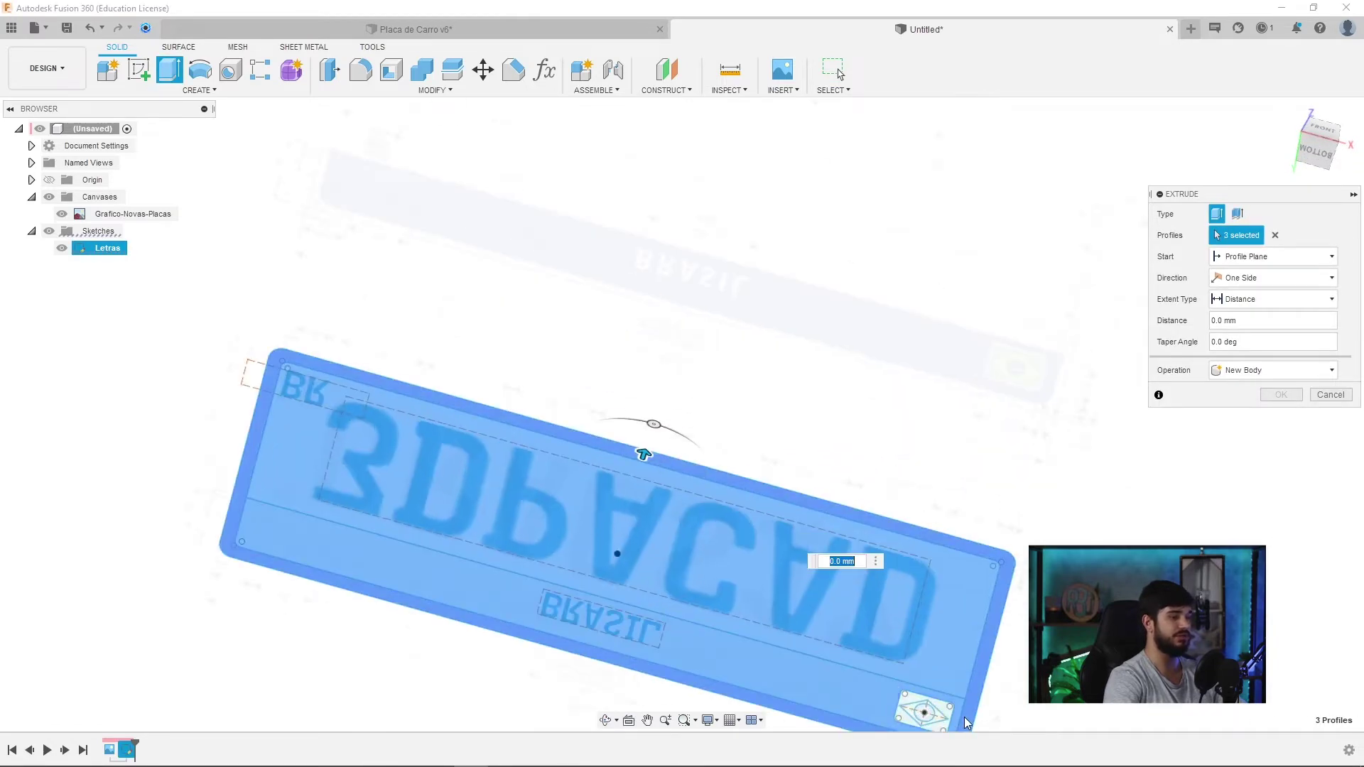
scroll(888, 609, "up", 5)
left_click(926, 619)
left_click(918, 620)
scroll(957, 607, "down", 3)
scroll(957, 607, "down", 2)
middle_click_drag(871, 568, 814, 483, "shift")
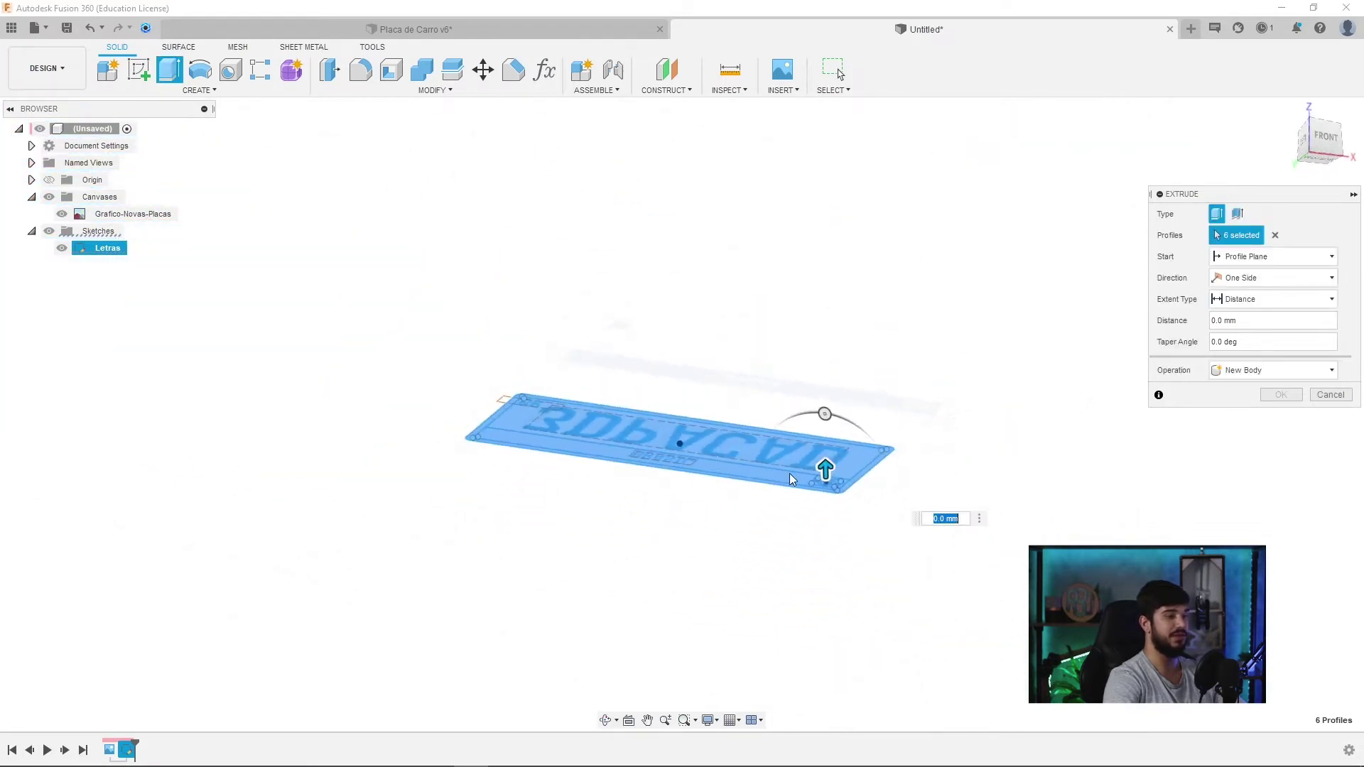
- Extrude the selected profiles -2 mm as a New Component
type("-2")
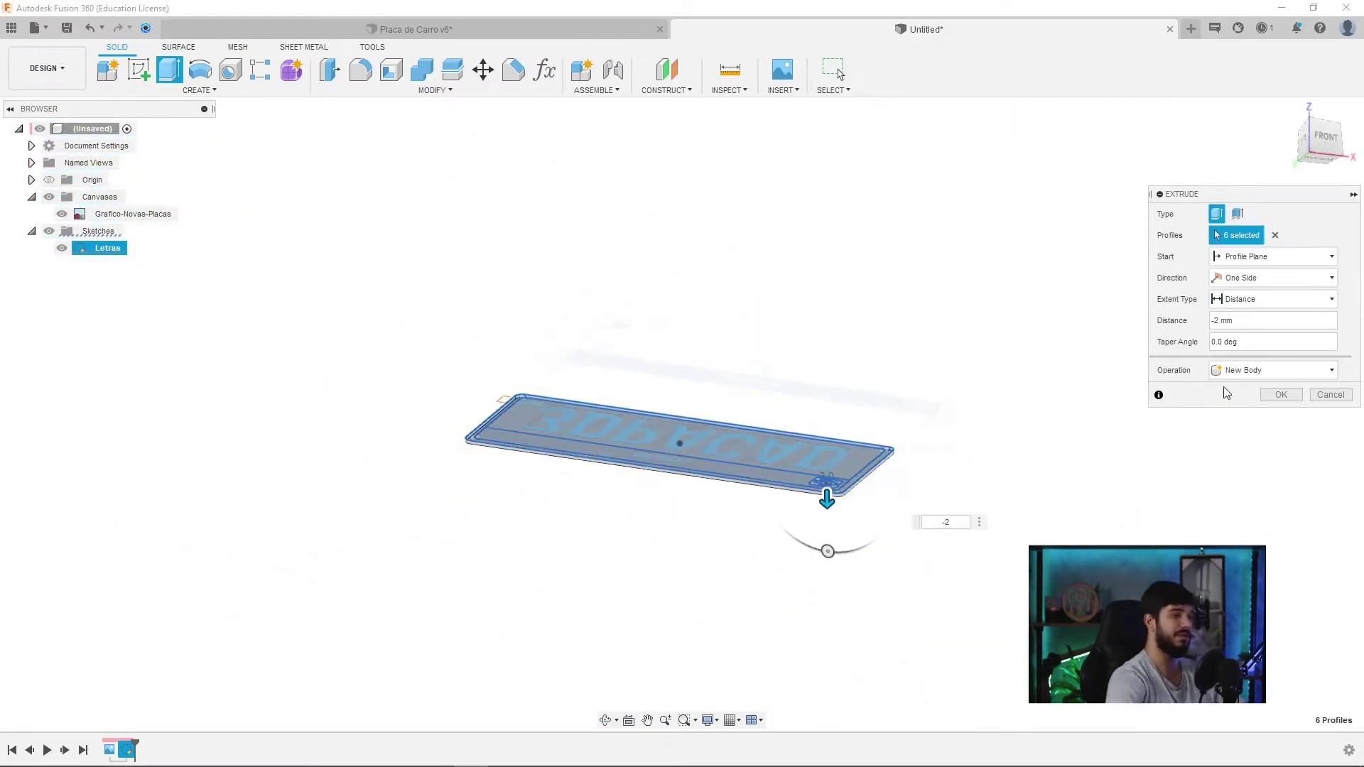
left_click(1282, 370)
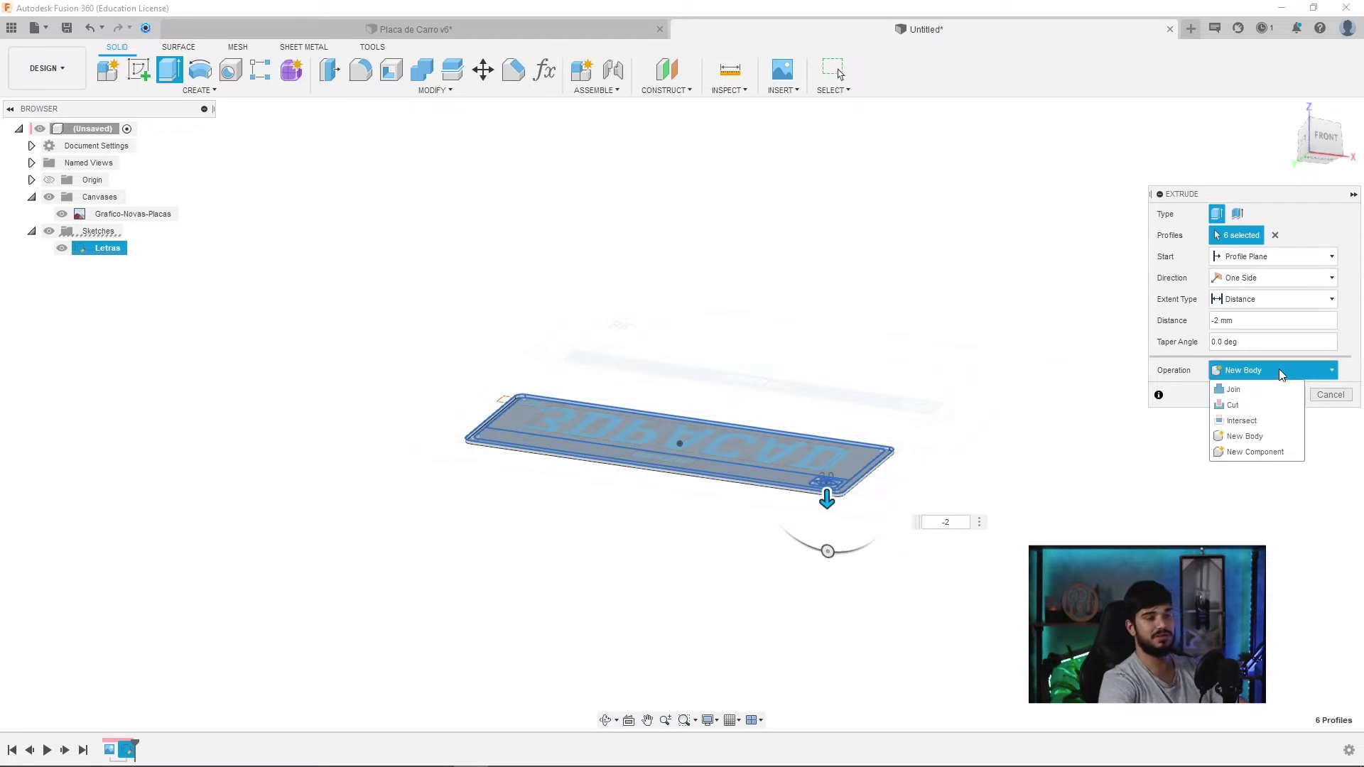
left_click(1254, 453)
left_click(1276, 395)
- Rename the new component to Base Branca in the browser
left_click(110, 265)
double_click(110, 264)
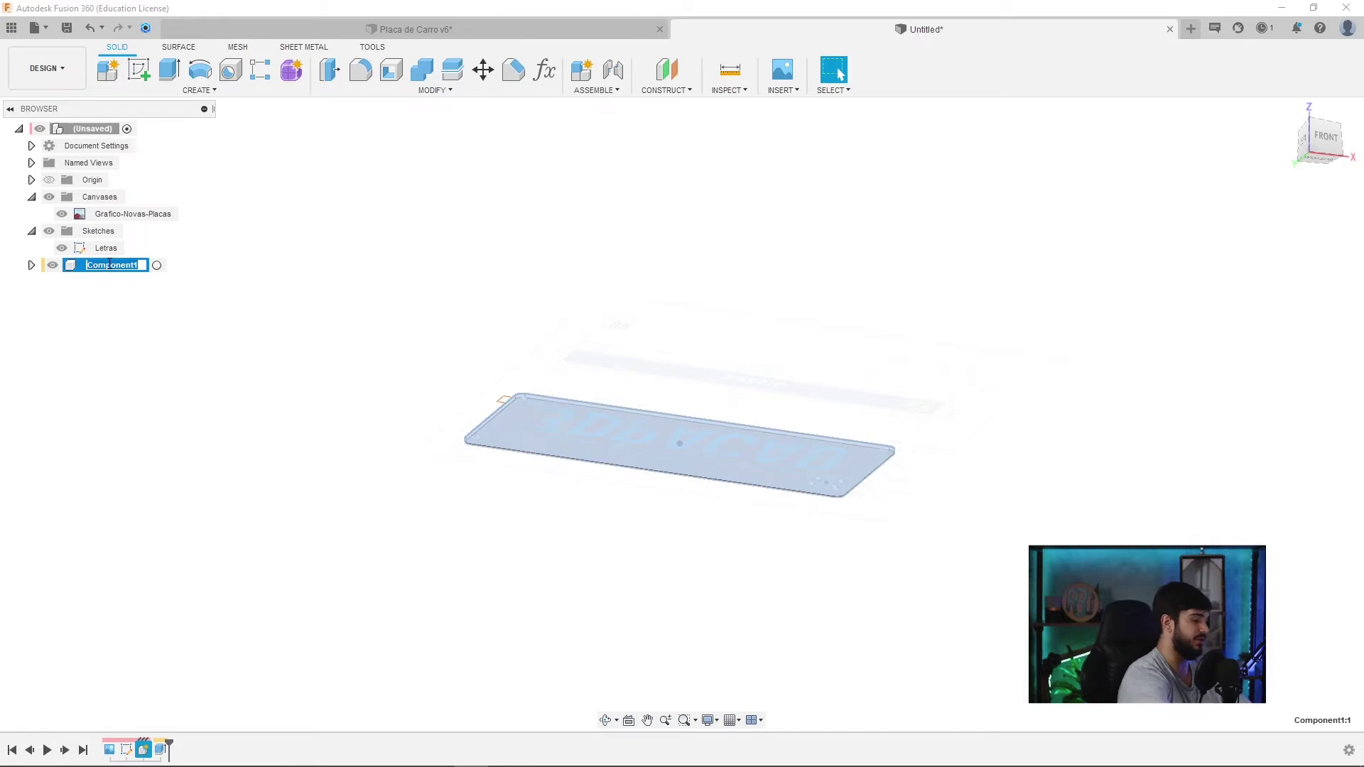
type("Base")
key("Return")
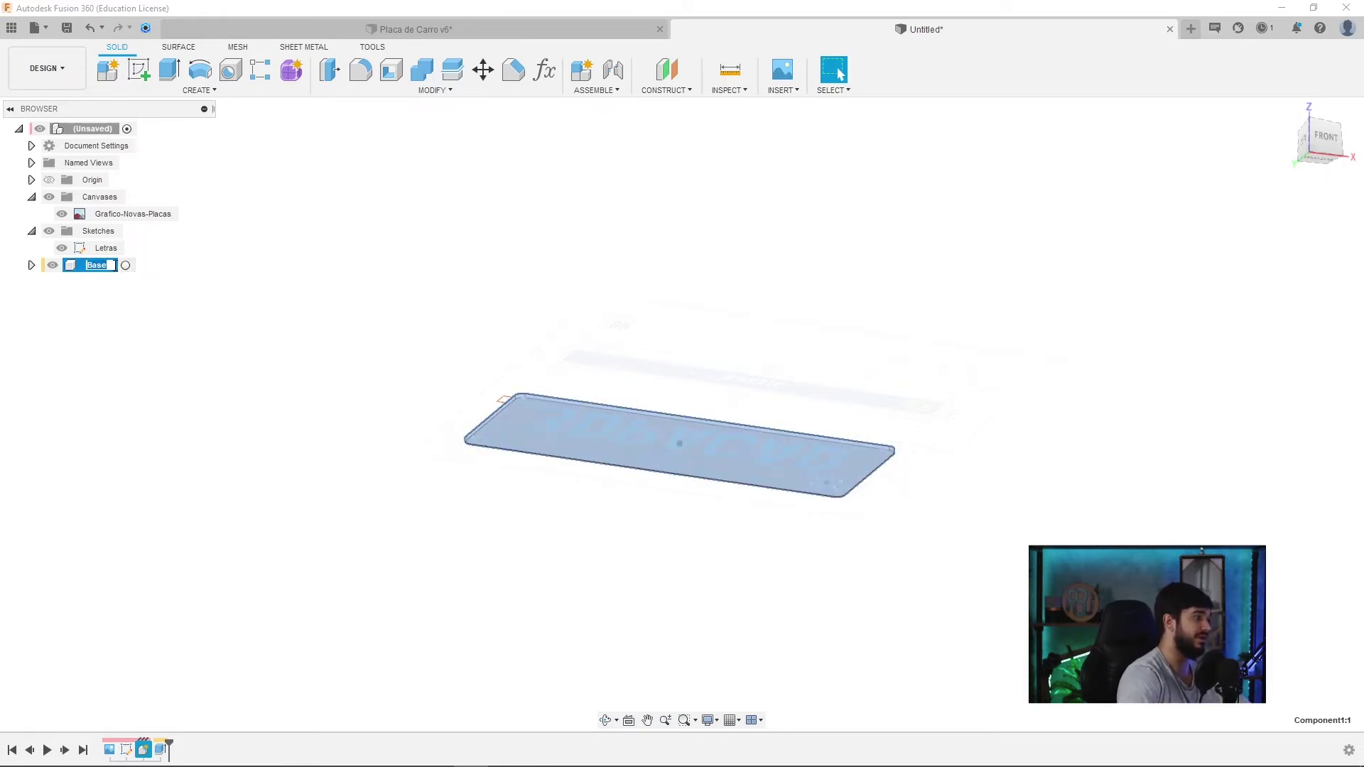
left_click(112, 265)
type("Bran")
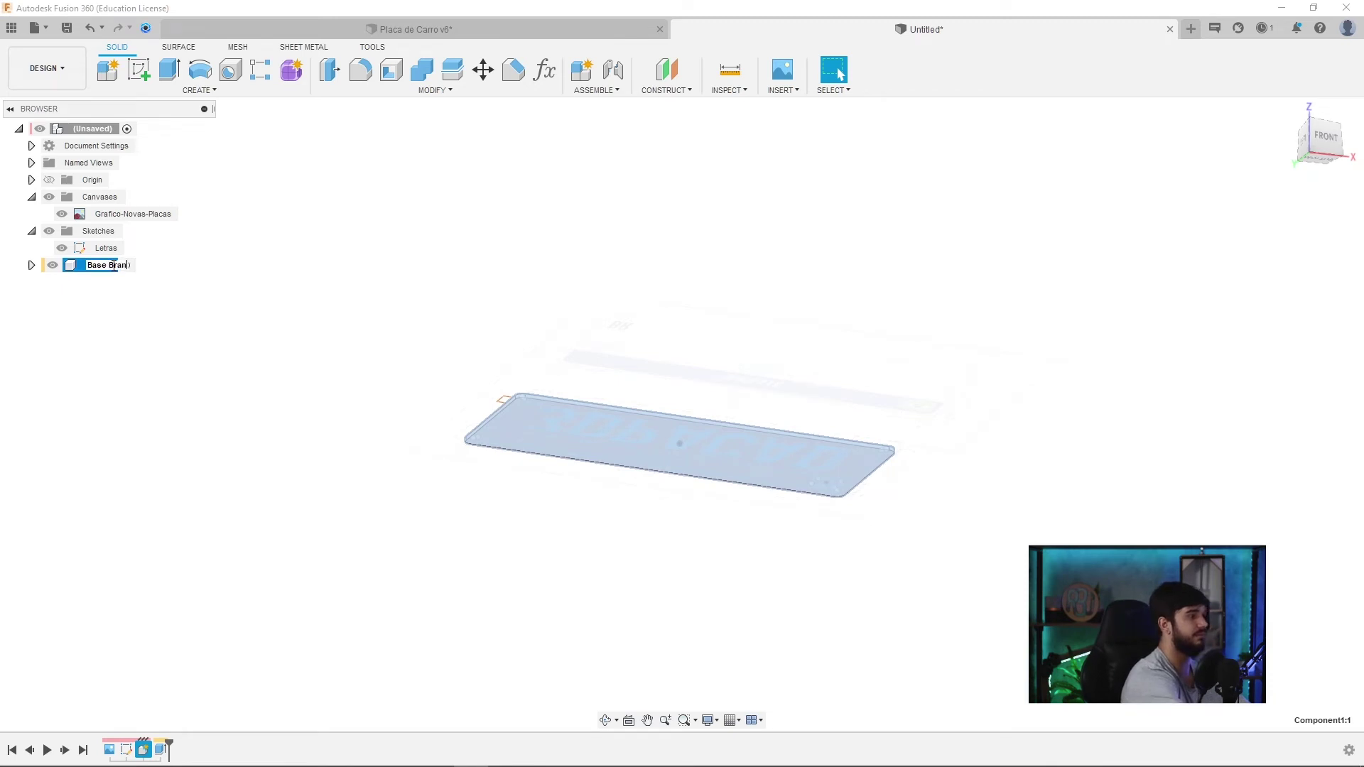
type("ca")
key("Return")
mouse_move(378, 497)
middle_mouse_down("shift")
mouse_move(408, 533)
mouse_move(549, 557)
mouse_move(694, 521)
mouse_move(542, 533)
middle_mouse_up("shift")
scroll(348, 475, "up", 3)
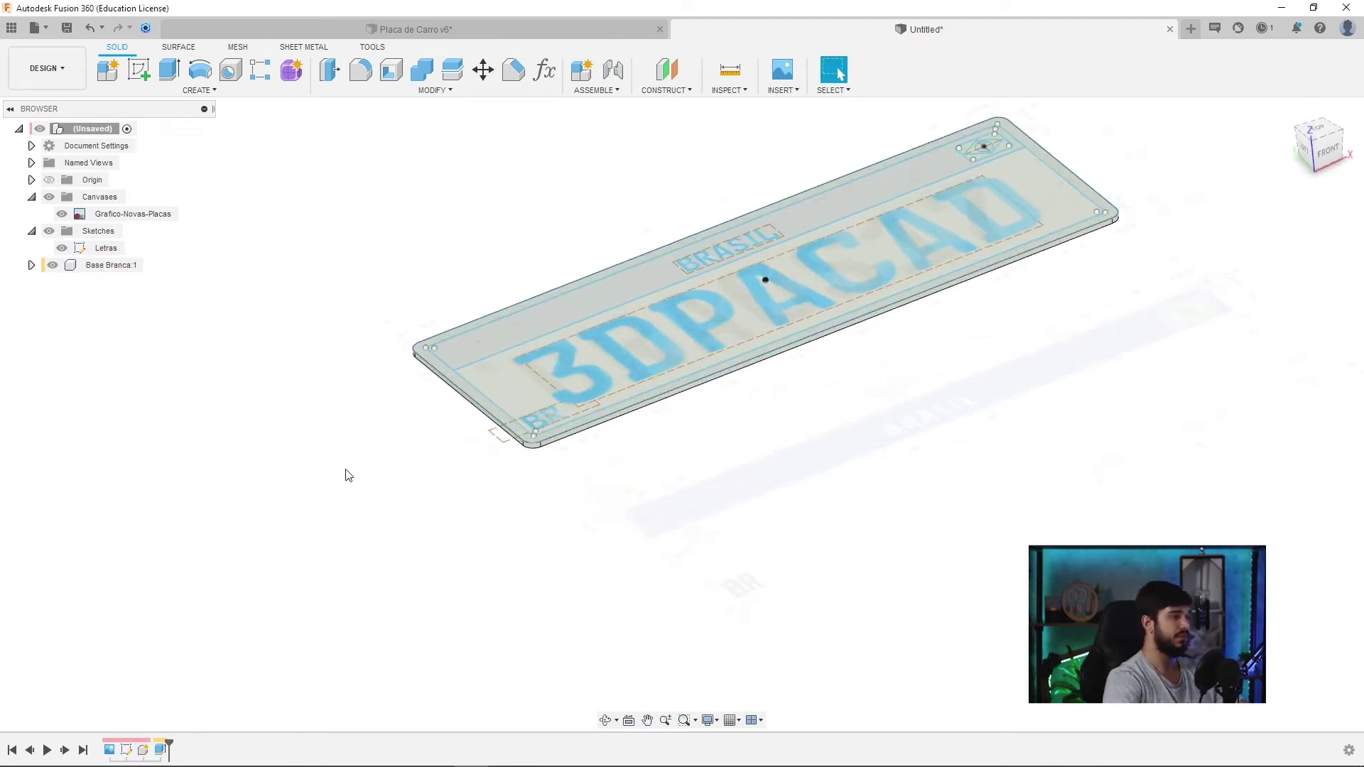
- Select the 3DPACAD and BR letter profiles together with the plate's outer rim
left_click(111, 264)
left_click(831, 558)
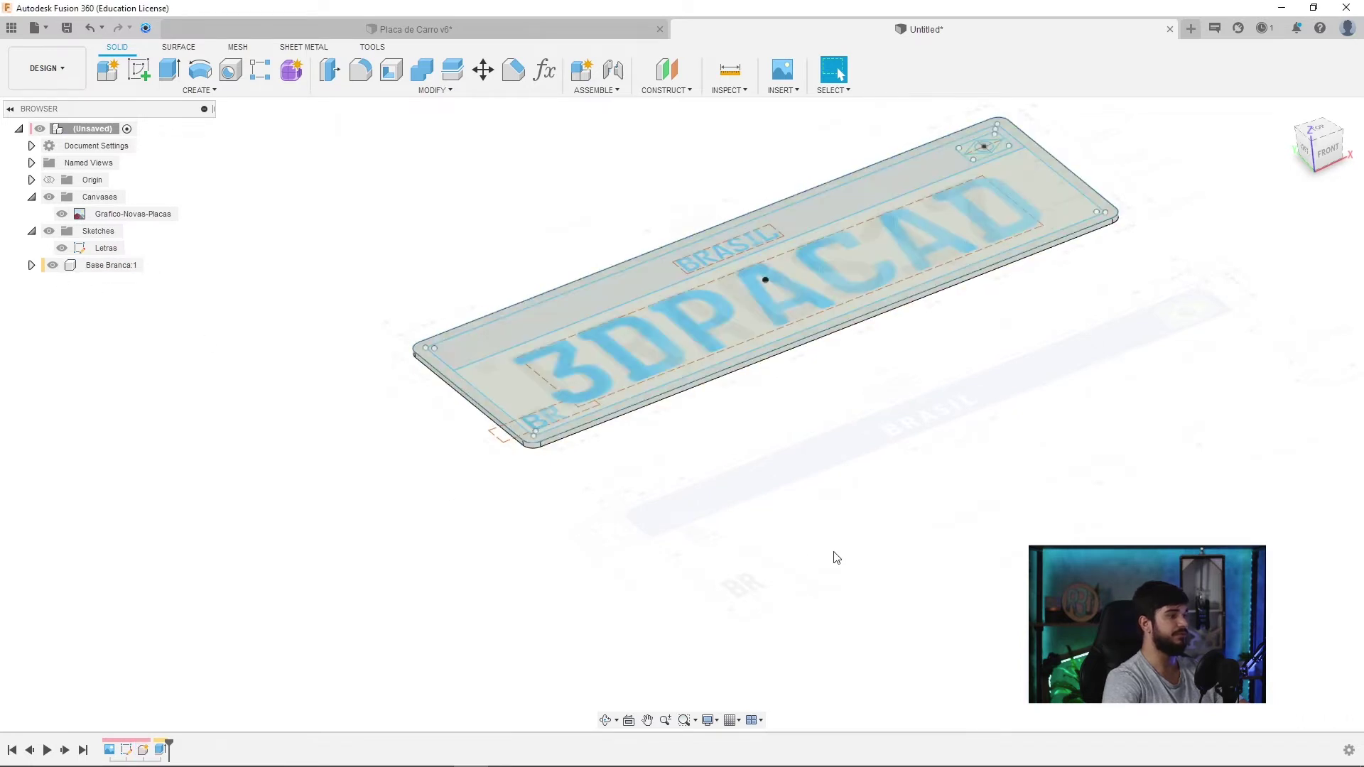
middle_click_drag(675, 398, 605, 471)
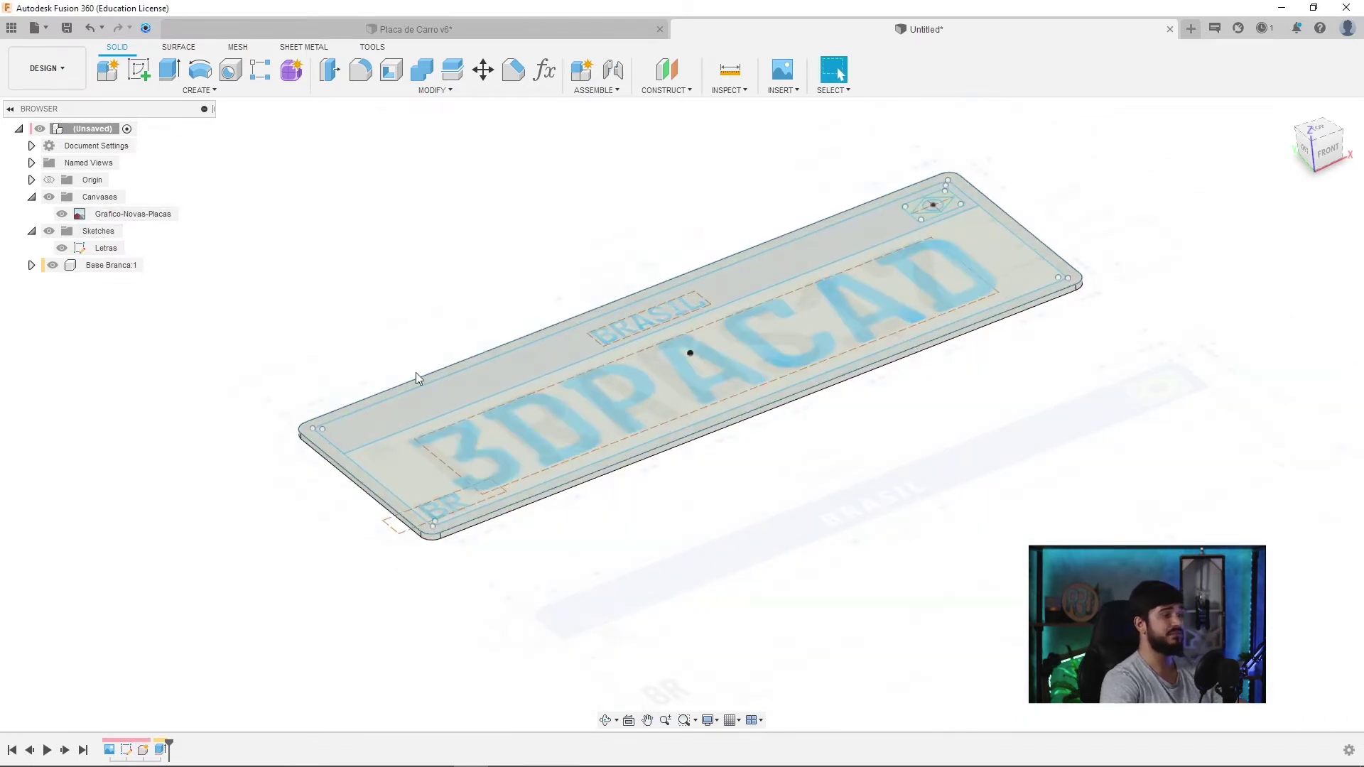
middle_click_drag(755, 526, 739, 542, "shift")
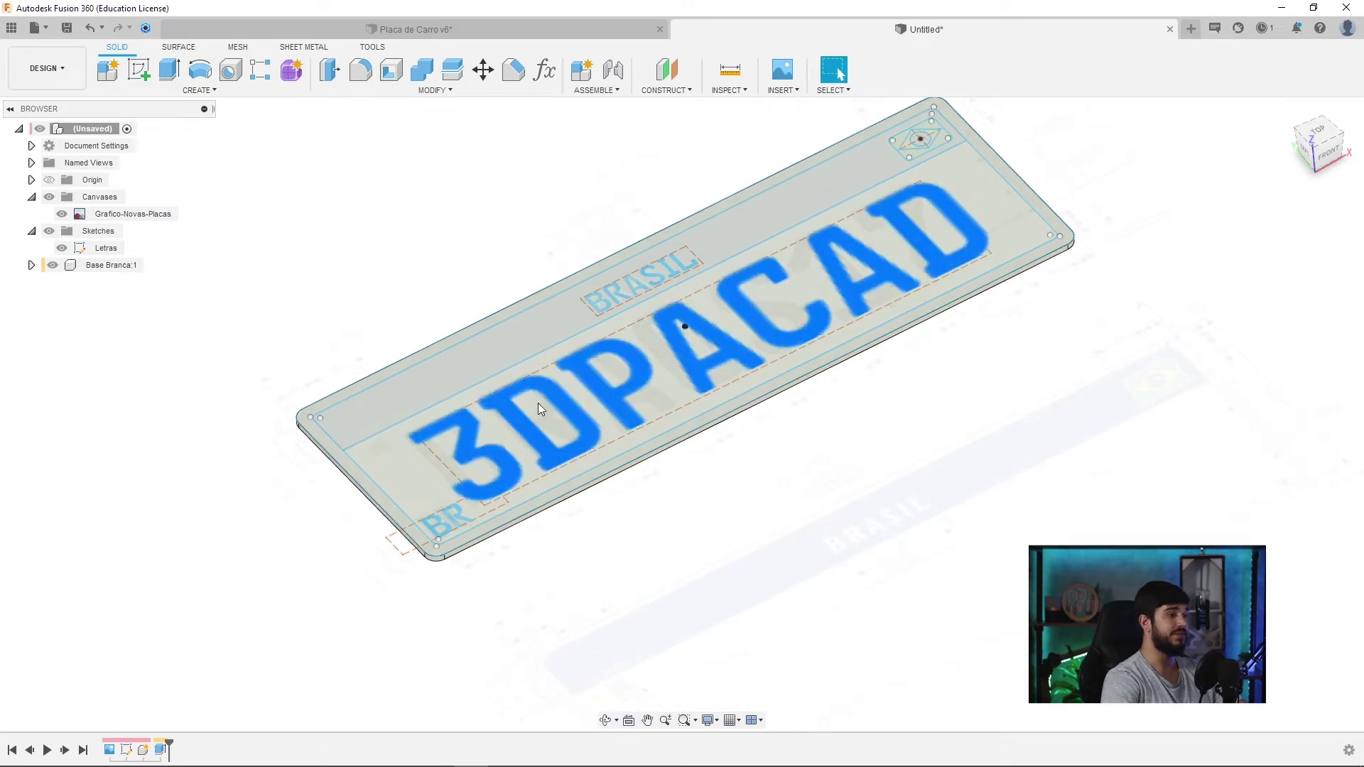
left_click(441, 530)
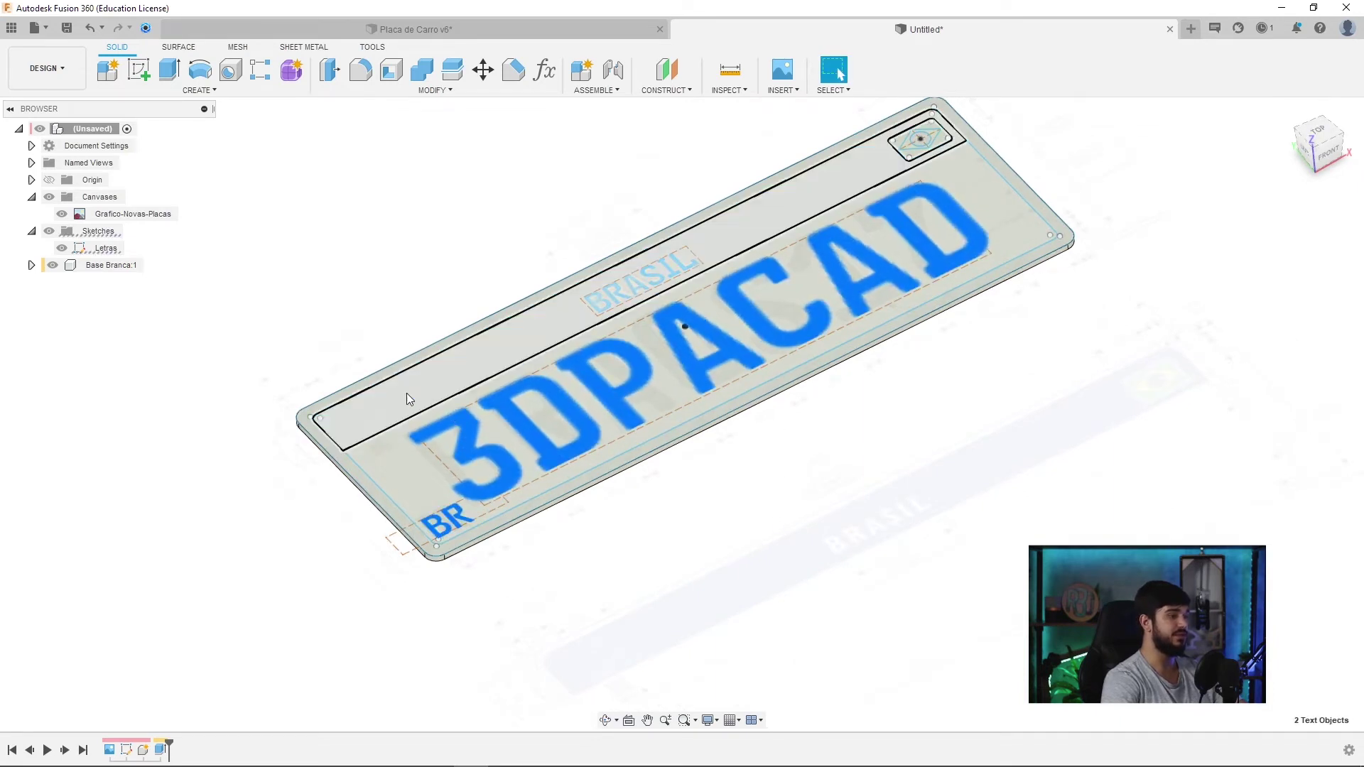
left_click(334, 456, "shift")
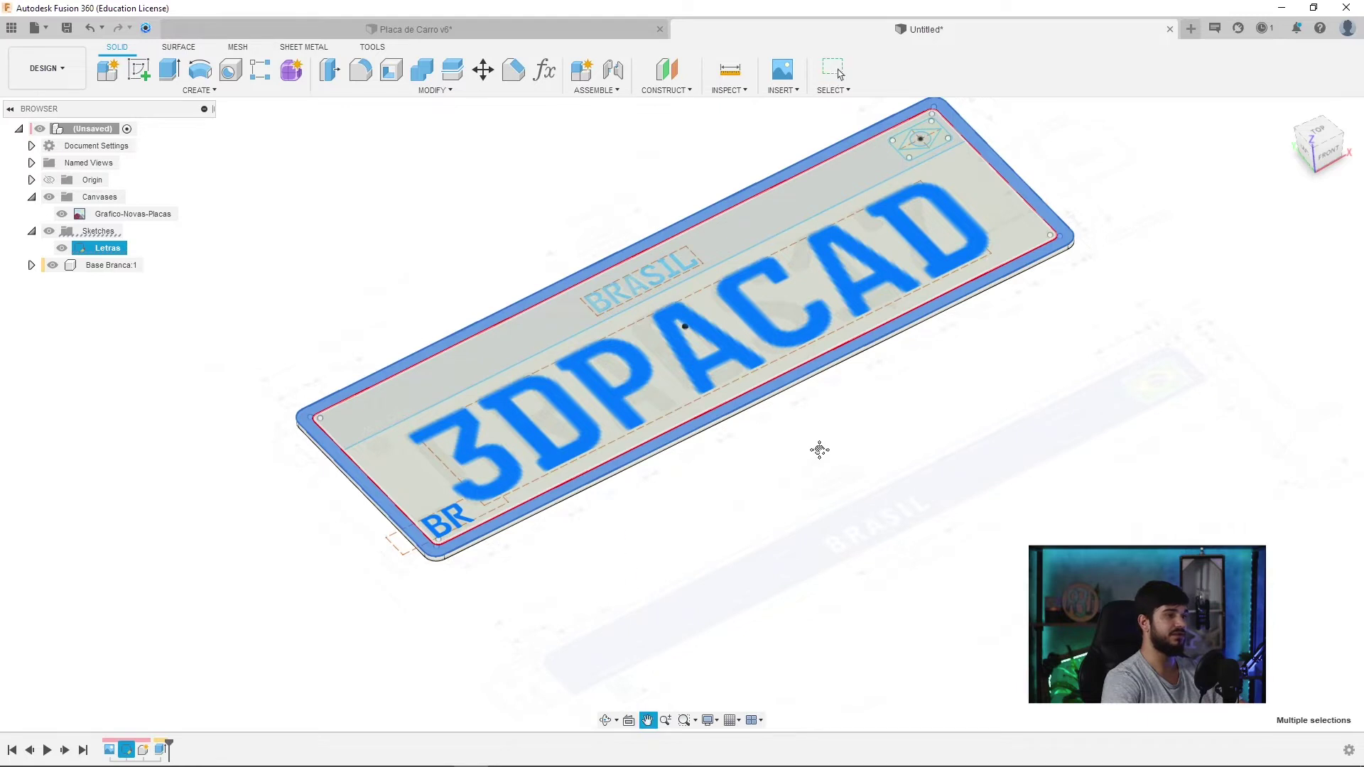
mouse_move(816, 448)
middle_mouse_down("shift")
mouse_move(807, 551)
mouse_move(816, 524)
mouse_move(814, 539)
middle_mouse_up("shift")
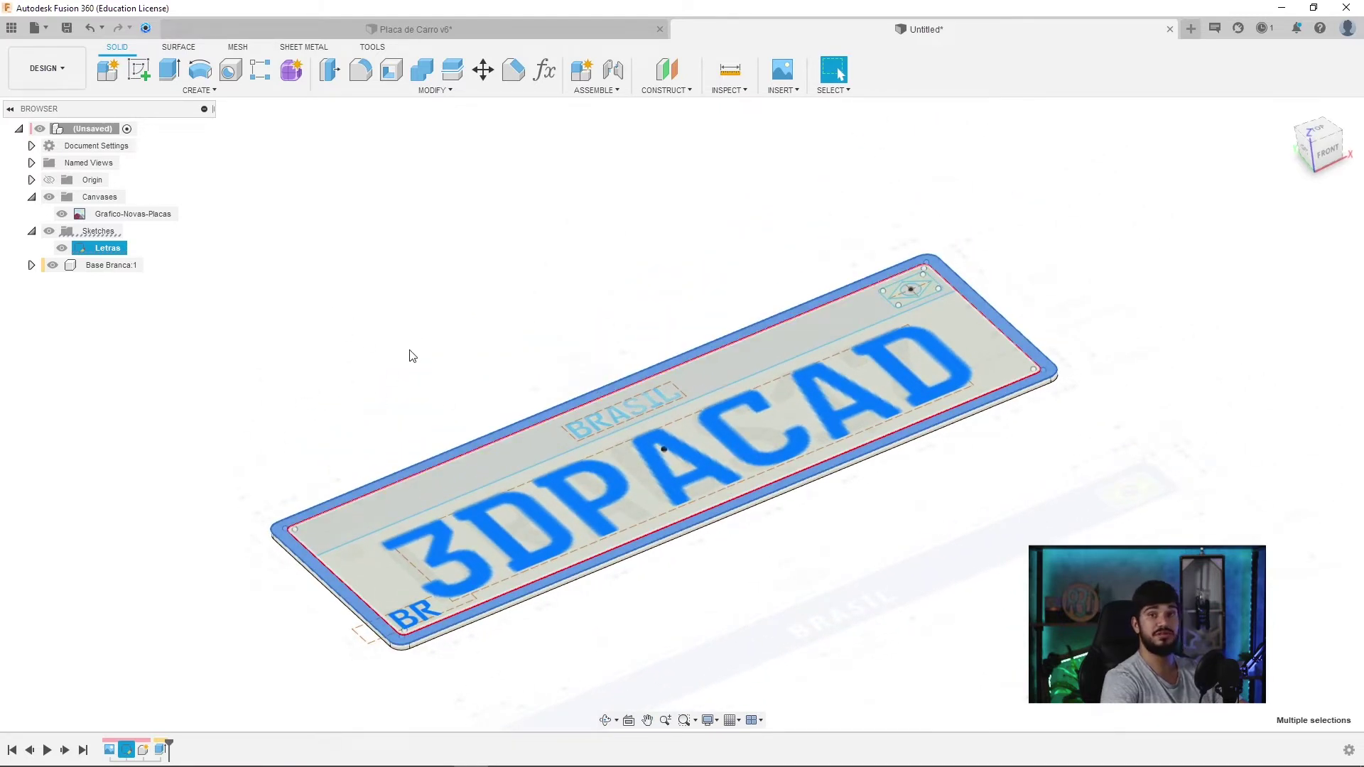
- Extrude the selection 6.309 mm as a new component, then switch to Placa de Carro v6
left_click(168, 70)
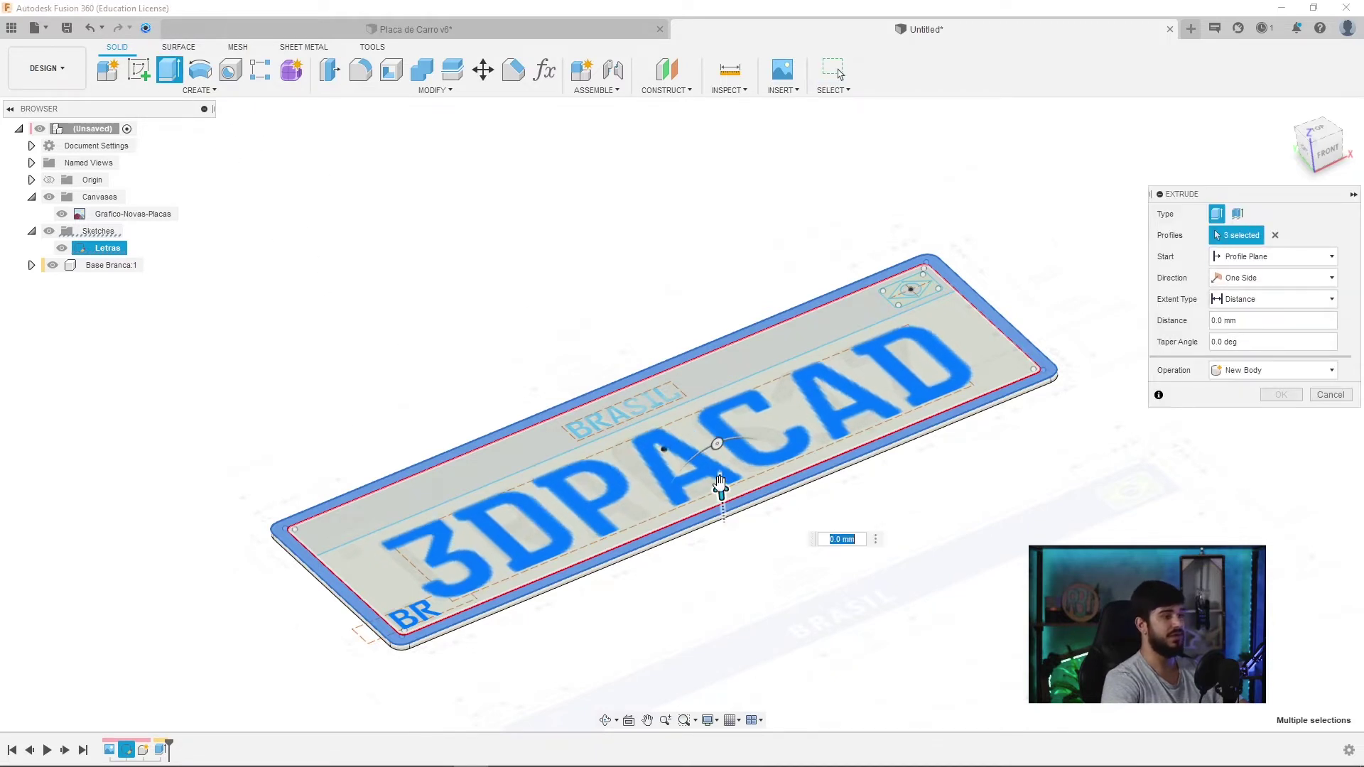
mouse_move(720, 490)
left_mouse_down()
mouse_move(718, 474)
mouse_move(707, 535)
left_mouse_up()
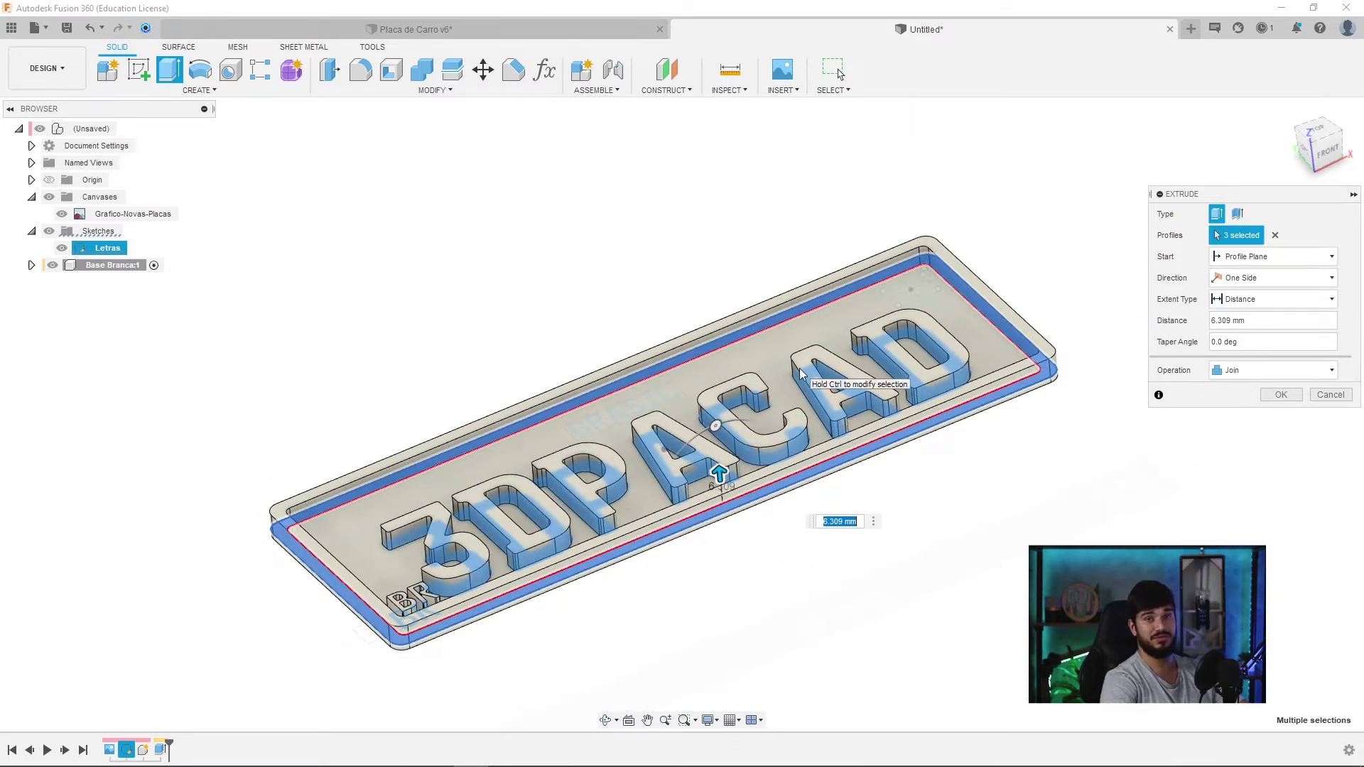
left_click(1256, 371)
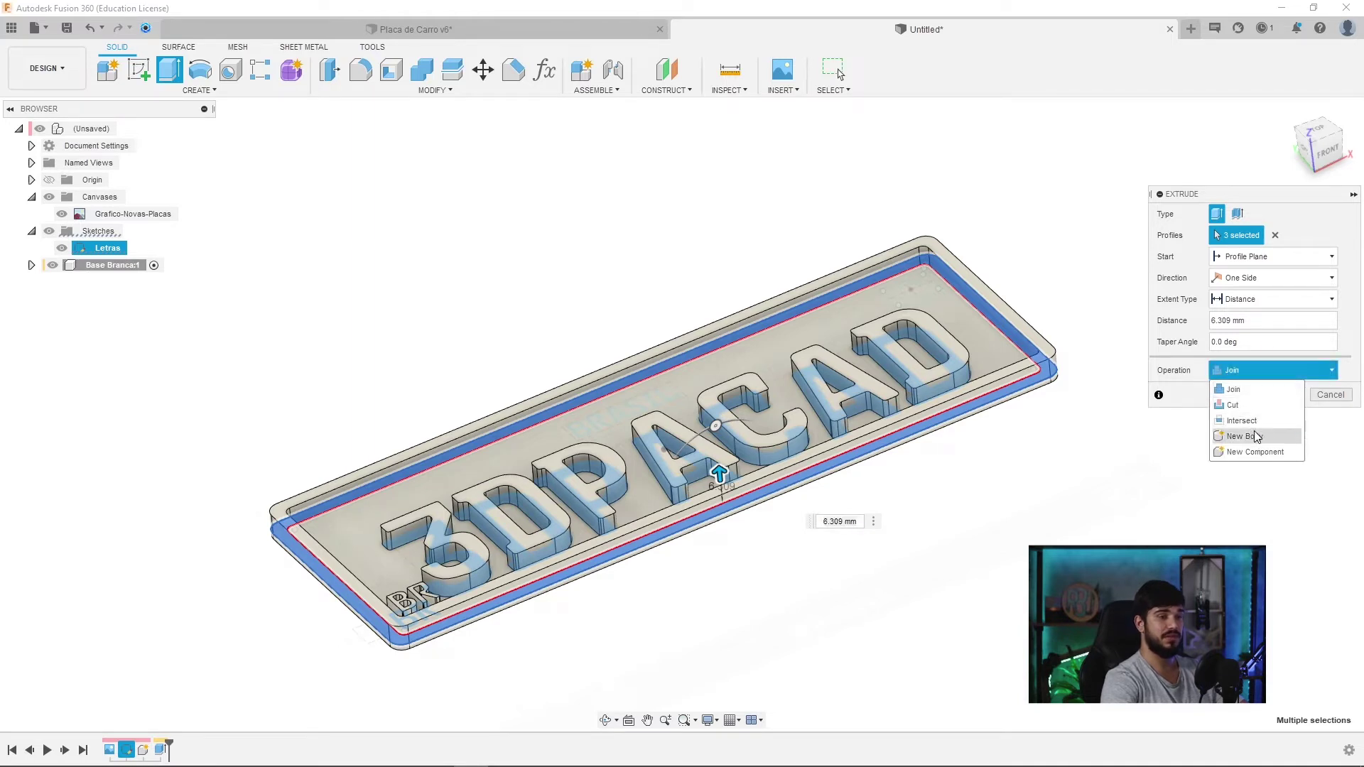
left_click(1261, 452)
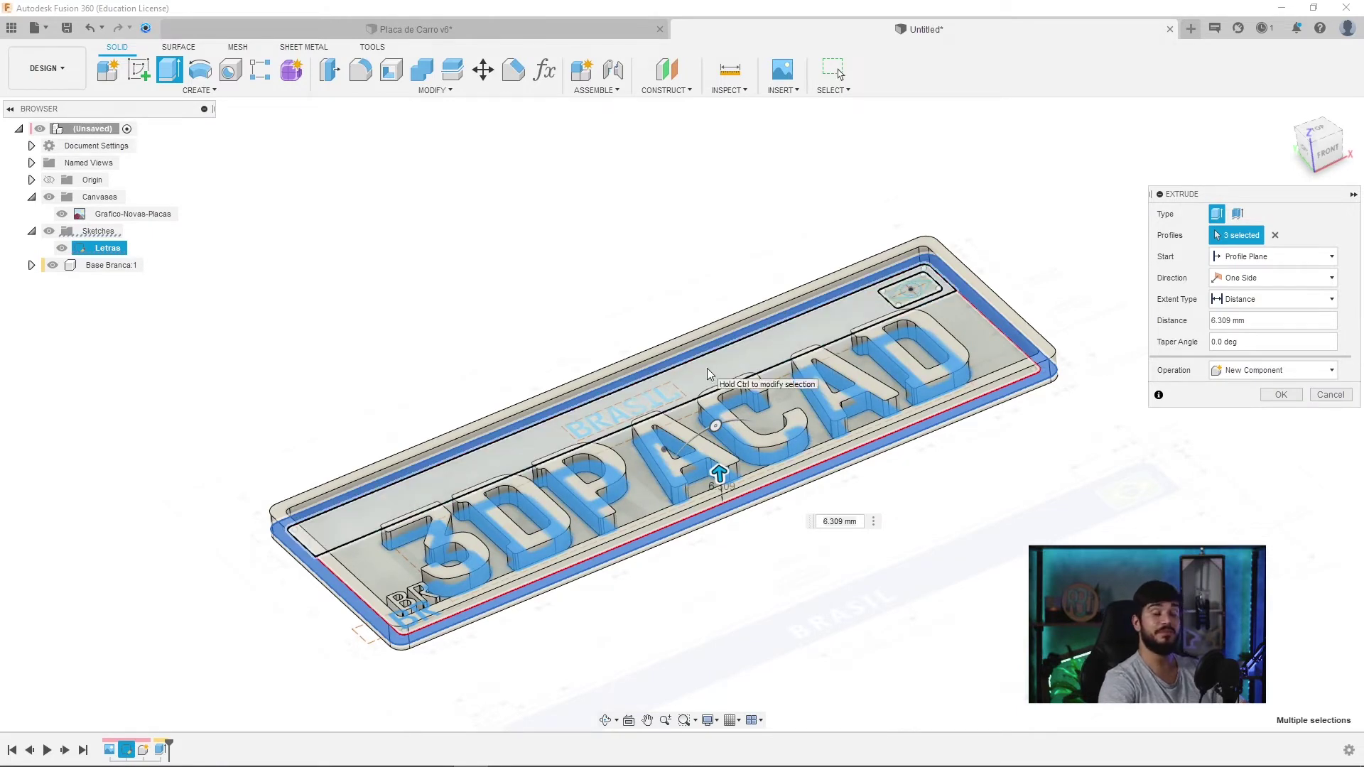
left_click(524, 32)
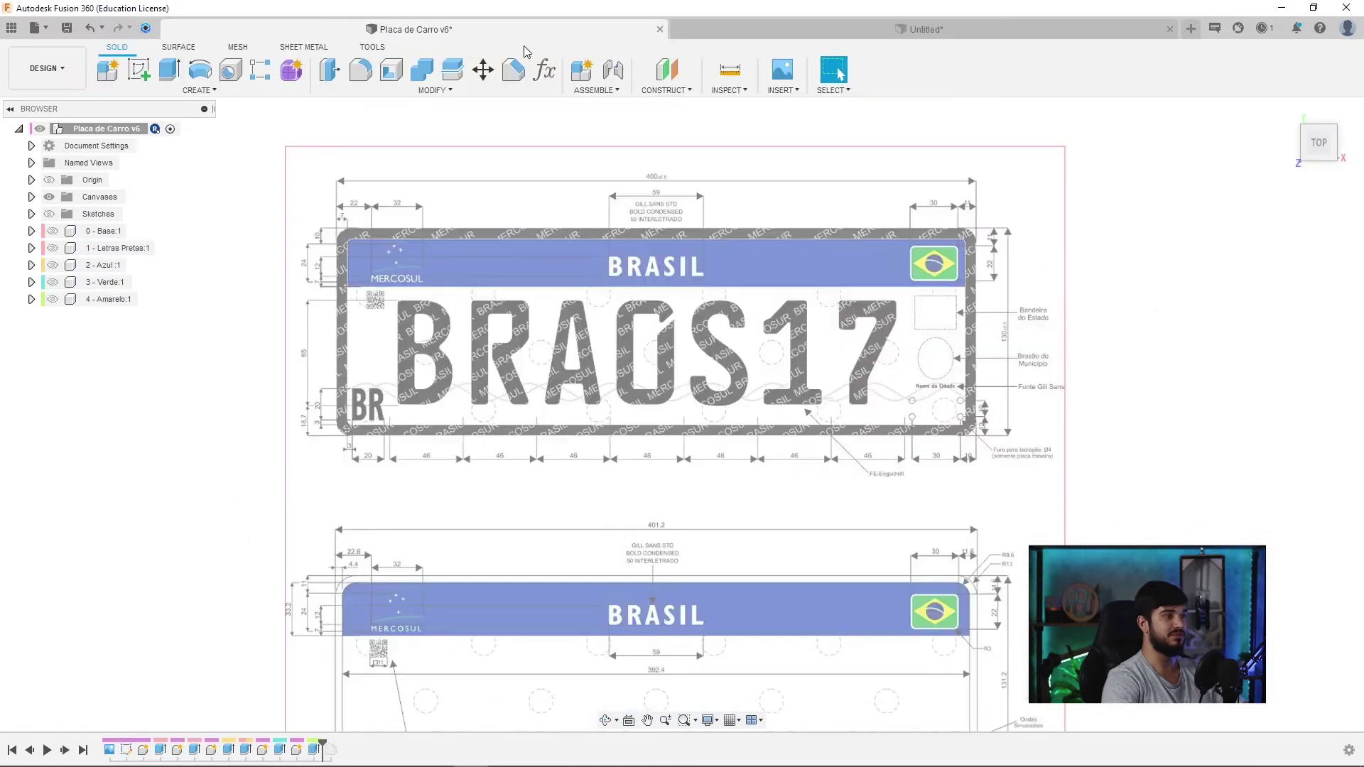
- Show the hidden colored bodies of Placa de Carro v6 and hide the reference canvas
left_click(53, 230)
left_click(53, 265)
left_click(52, 299)
middle_click_drag(237, 398, 295, 367, "shift")
left_click(49, 197)
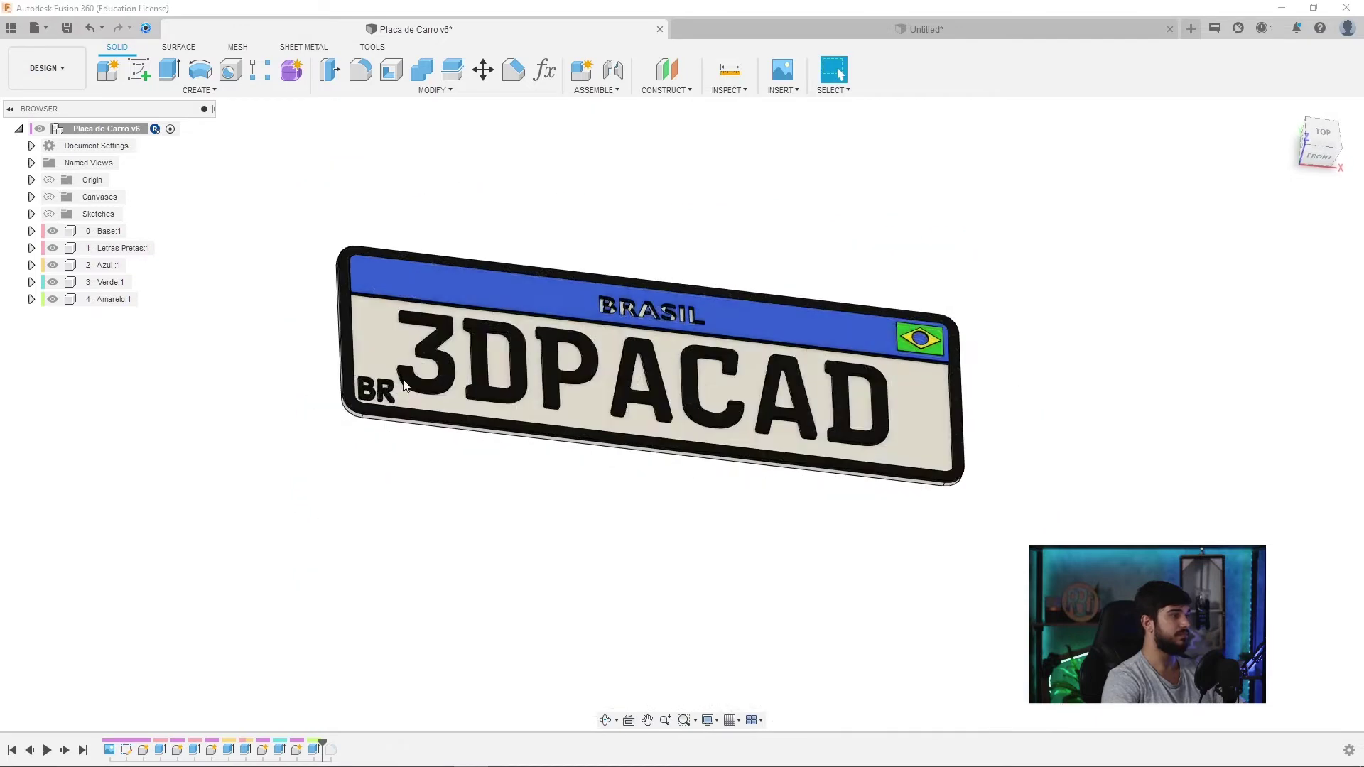
- Inspect the blue band and flag from several angles, then return to the Untitled design
middle_click_drag(673, 508, 855, 376, "shift")
scroll(903, 280, "up", 5)
left_click(817, 250)
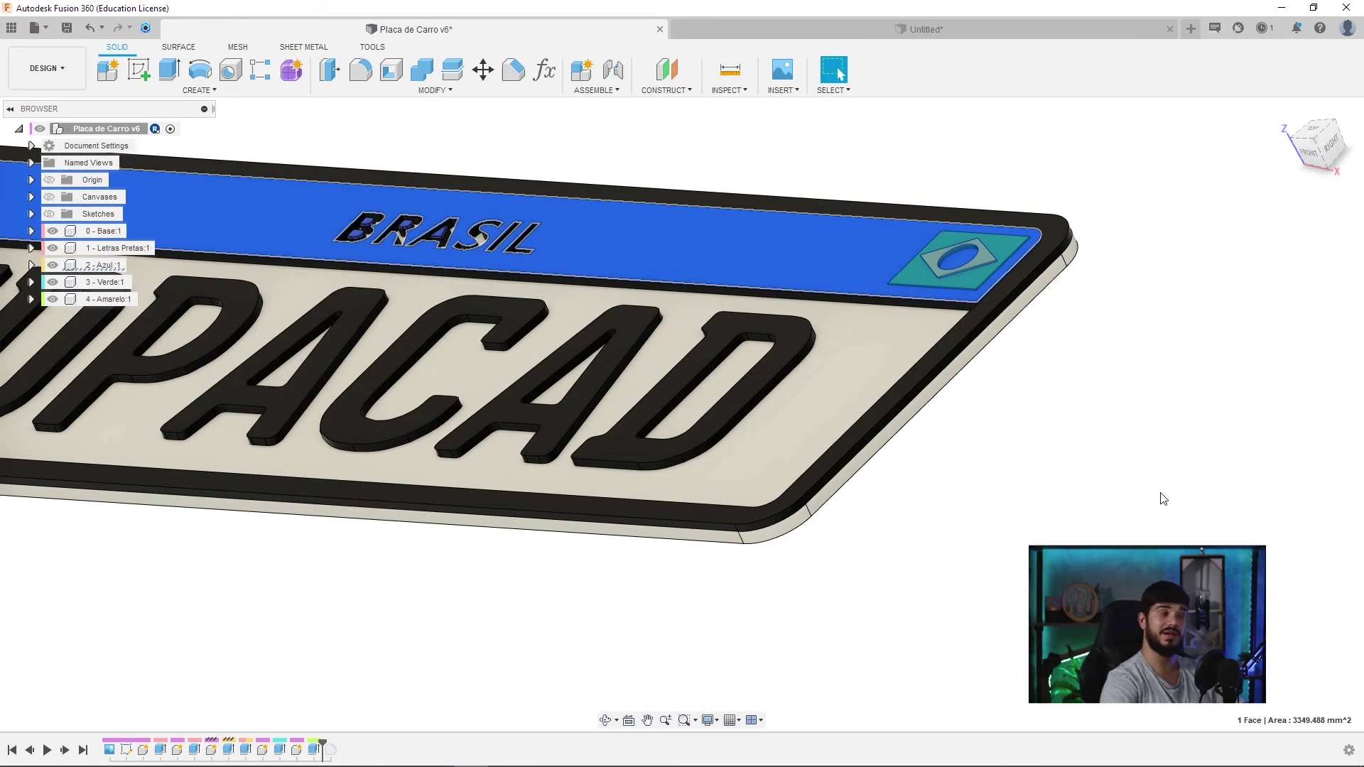
scroll(874, 348, "down", 3)
mouse_move(1045, 174)
middle_mouse_down("shift")
mouse_move(1069, 368)
mouse_move(953, 292)
middle_mouse_up("shift")
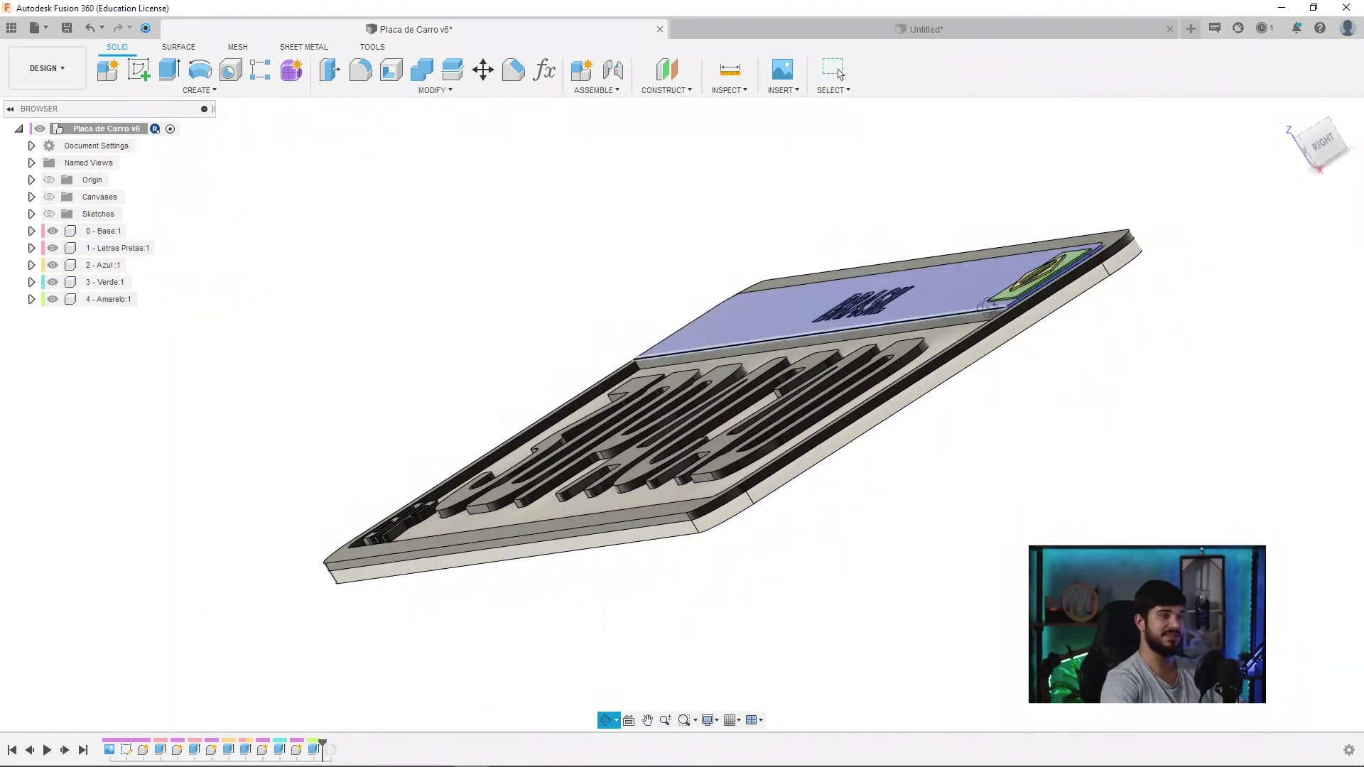
scroll(986, 306, "up", 5)
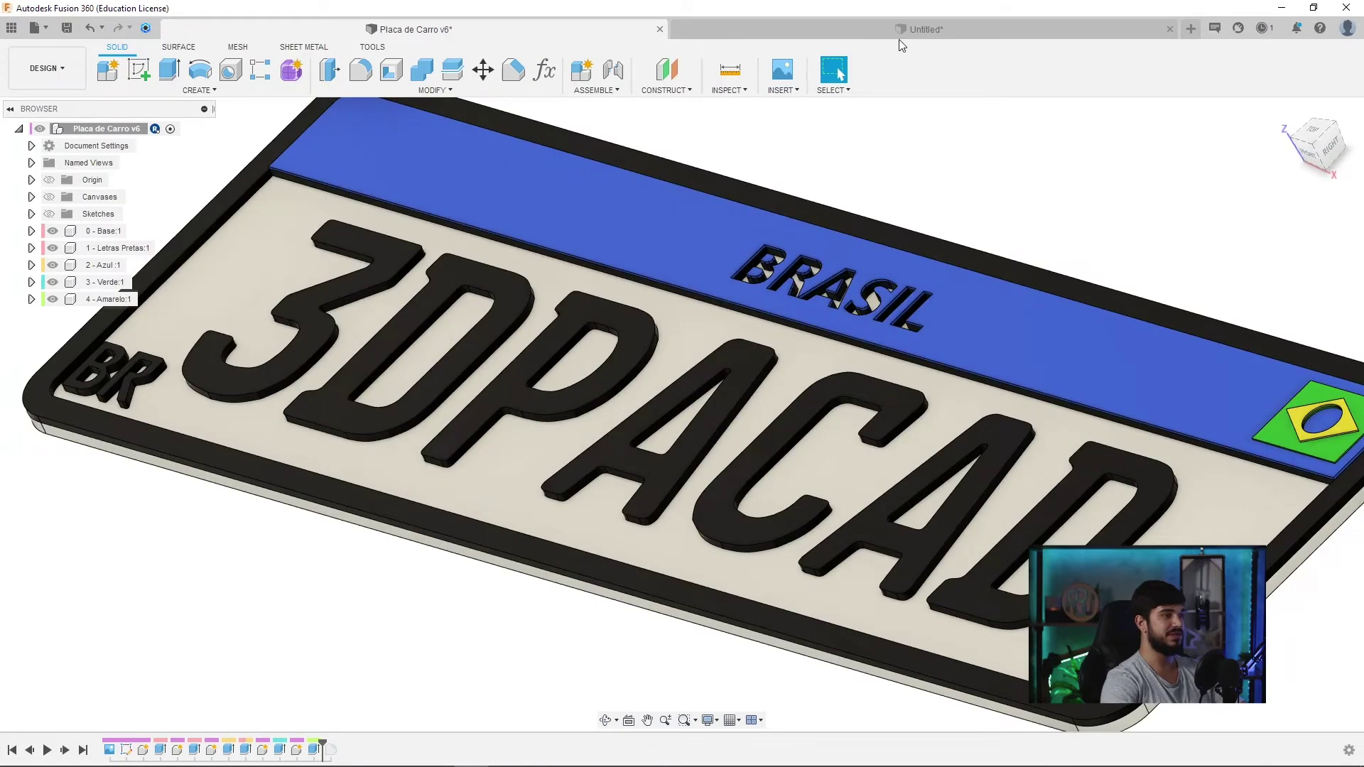
left_click(913, 31)
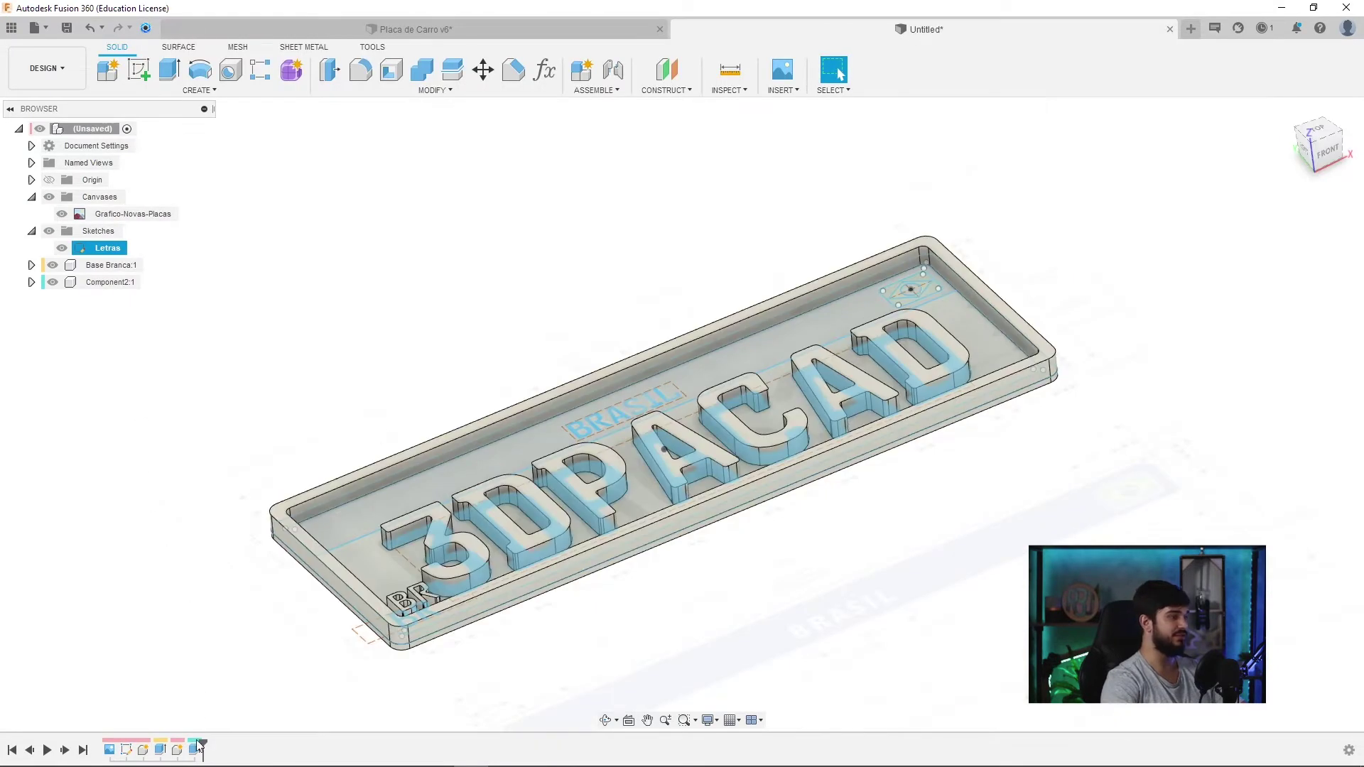
- Roll the timeline back before the letters extrusion and select the top band and outer rim profiles
double_click(195, 750)
key("Escape")
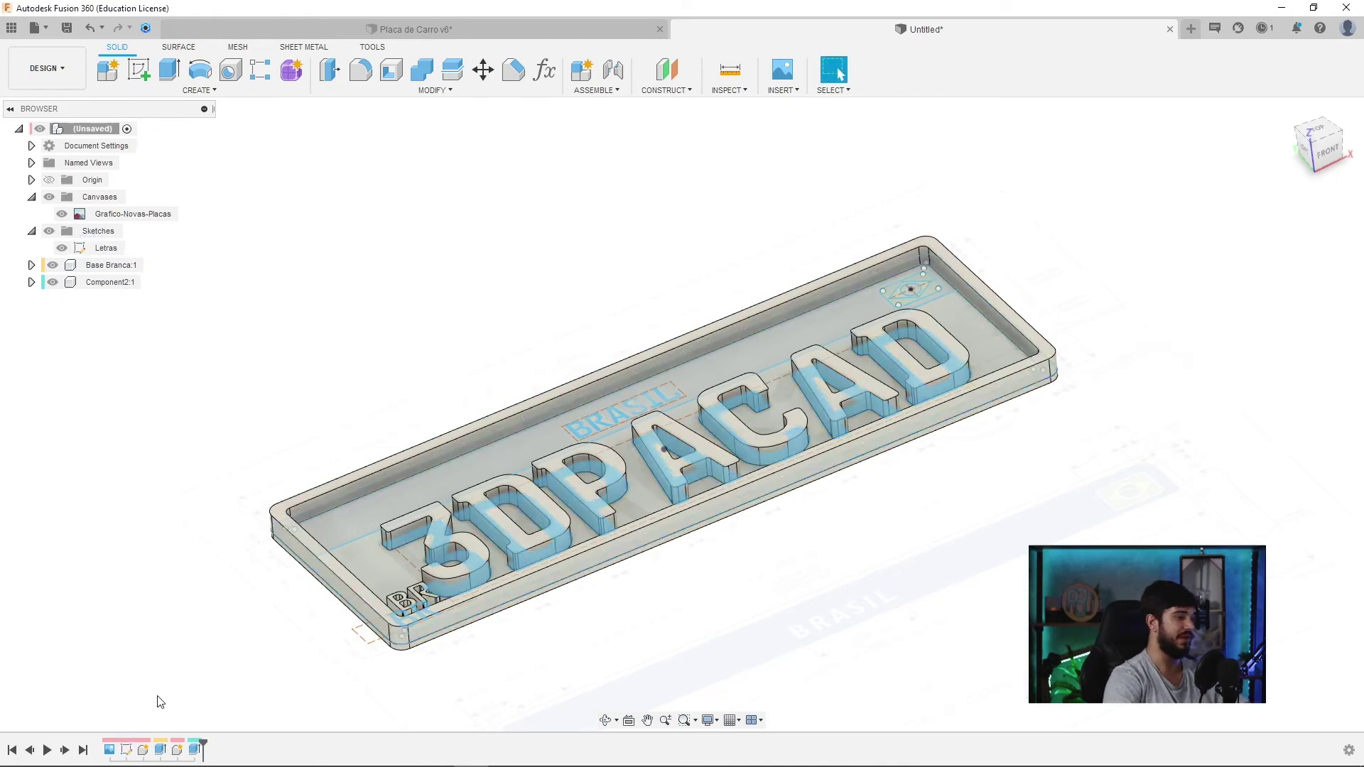
left_click_drag(202, 747, 197, 758)
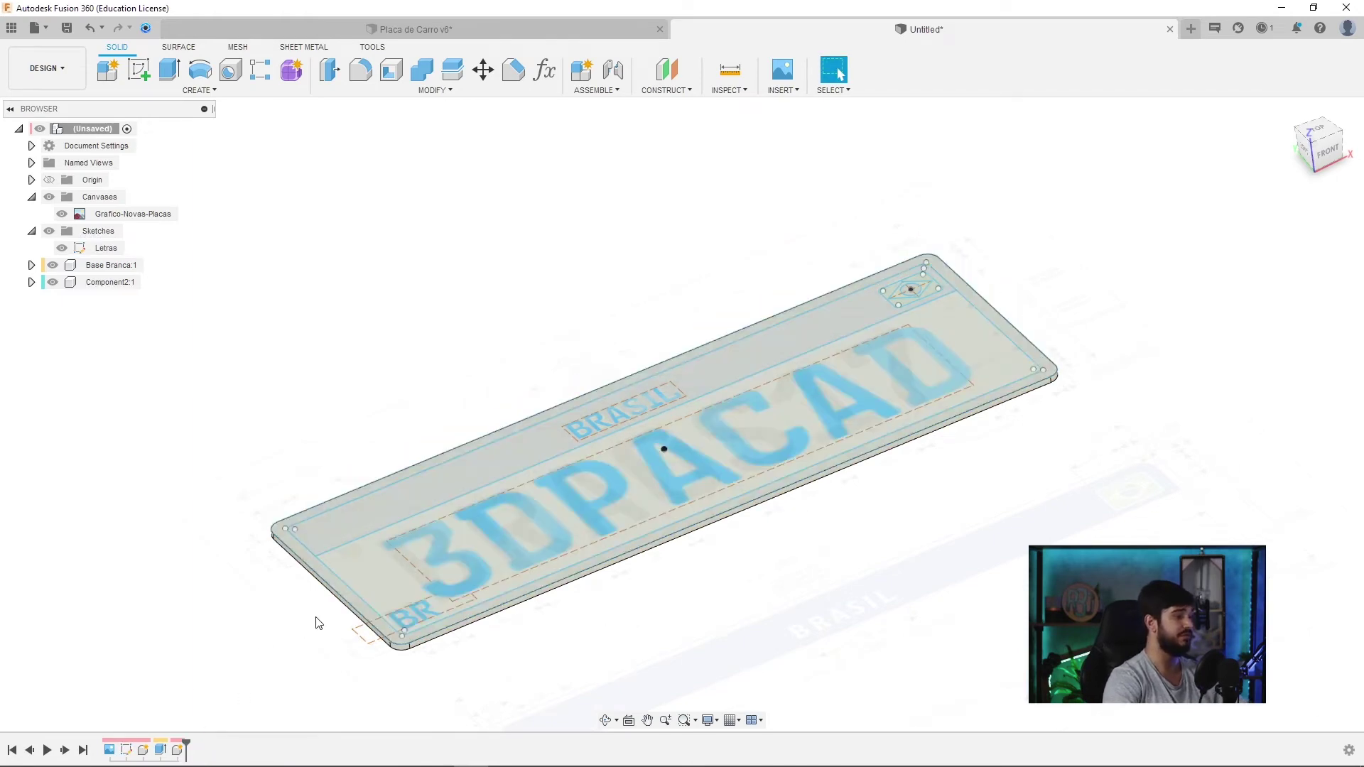
left_click(348, 520)
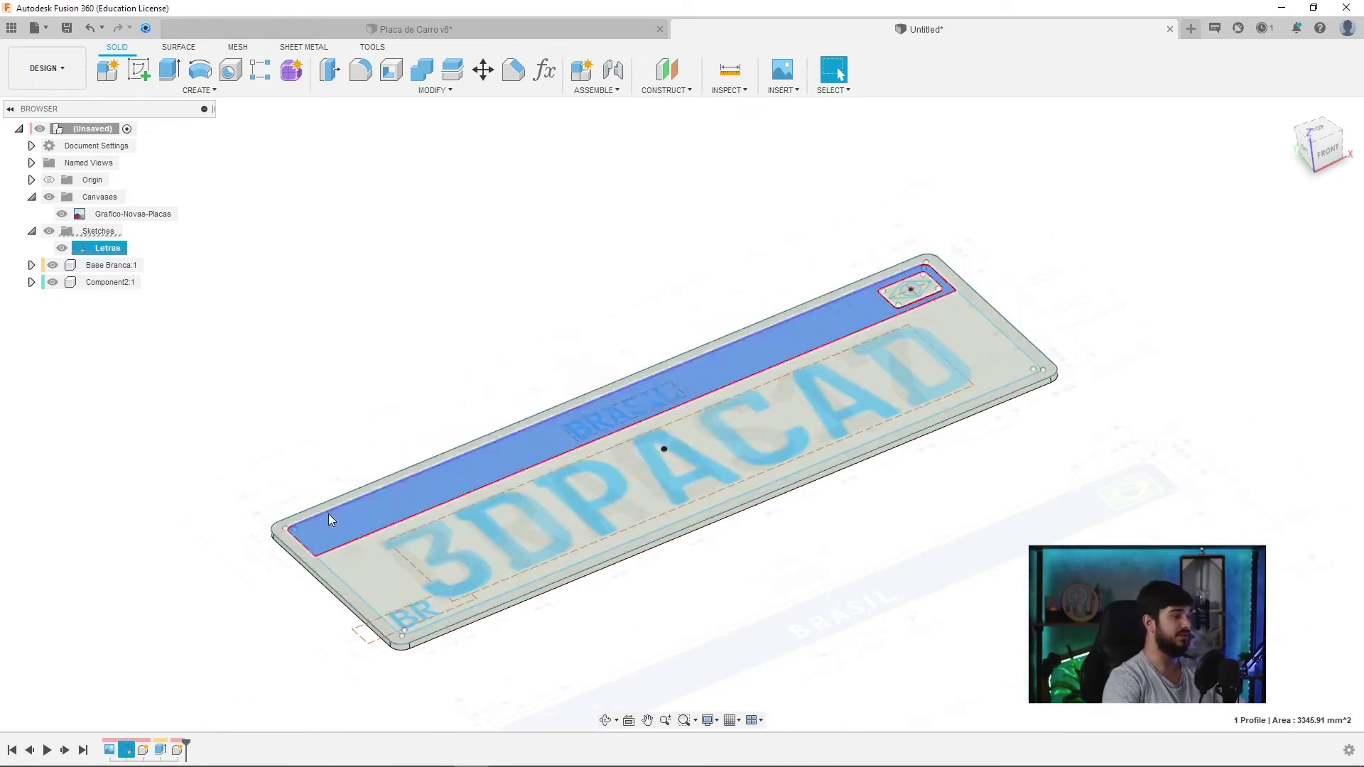
scroll(284, 535, "up", 3)
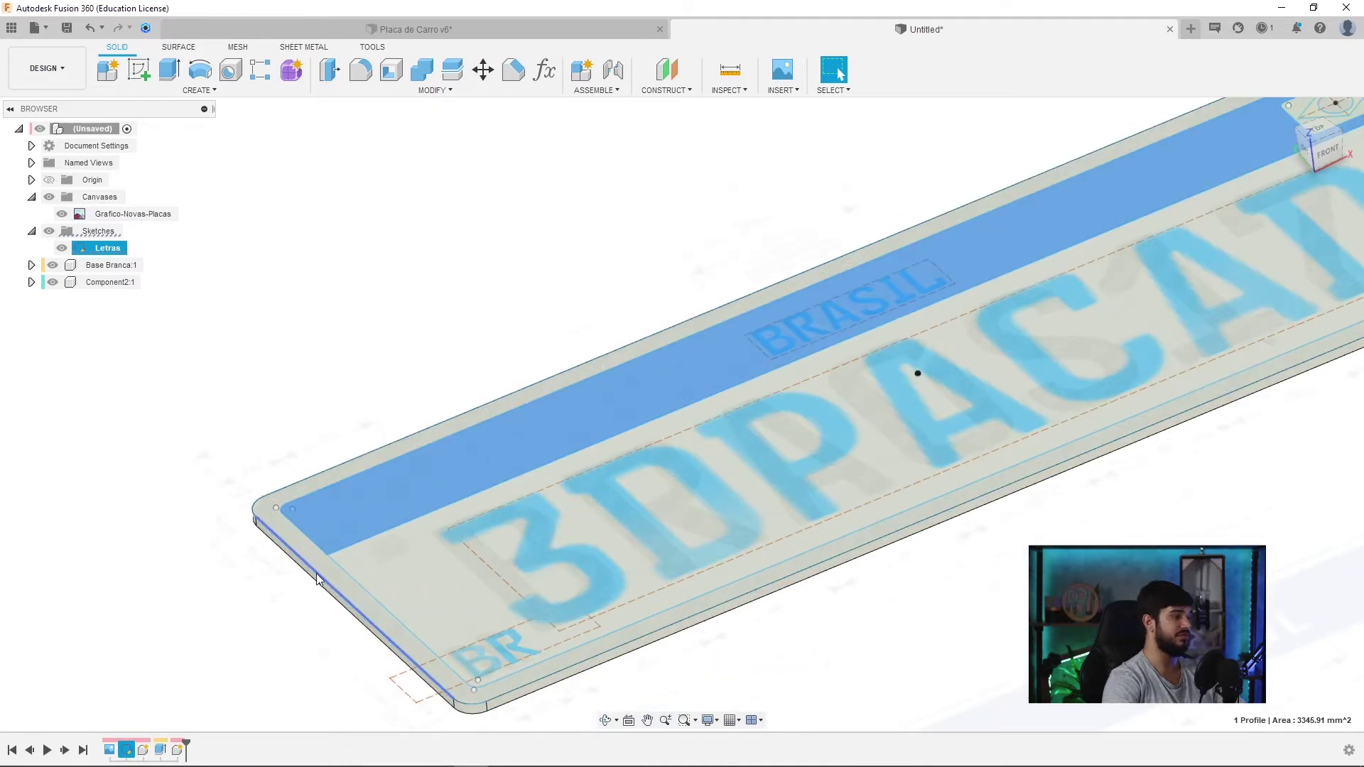
left_click(332, 572)
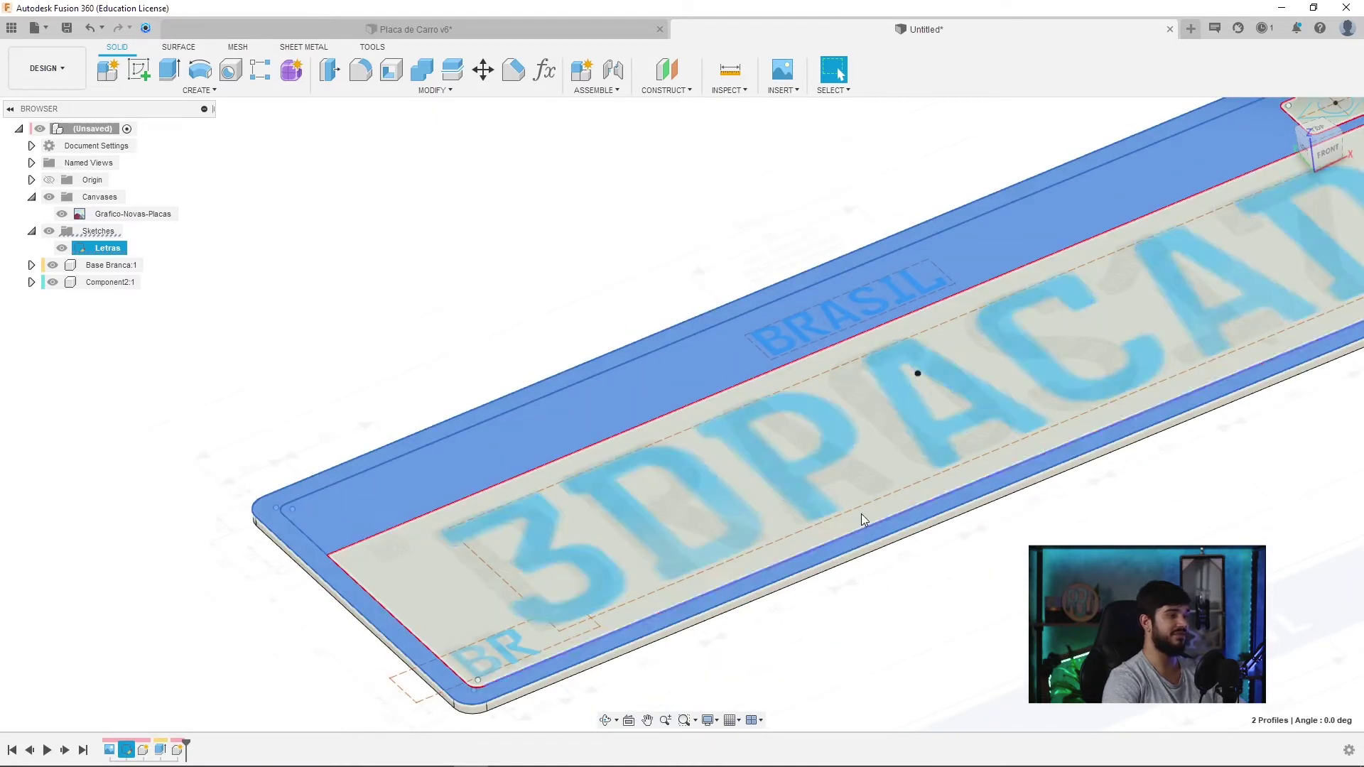
scroll(867, 387, "down", 2)
scroll(995, 276, "down", 3)
scroll(1053, 198, "up", 3)
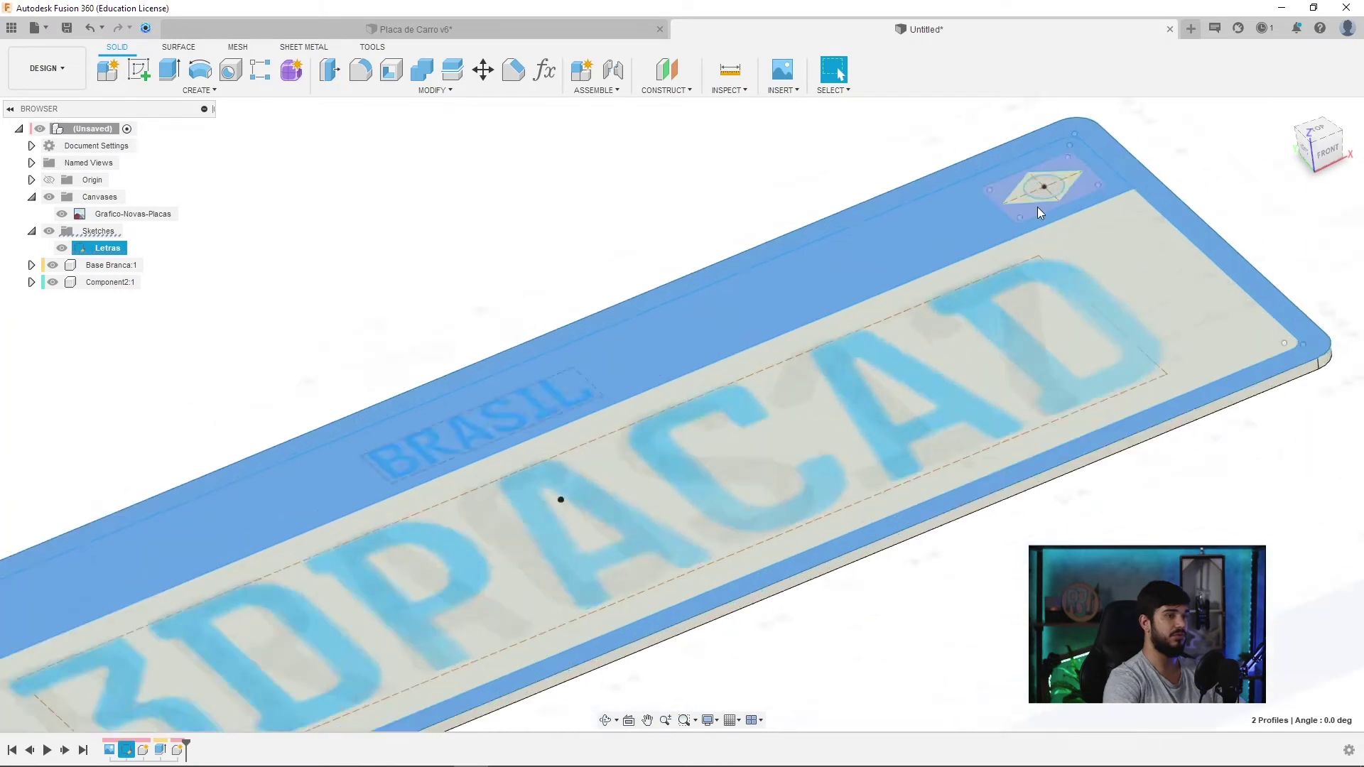
scroll(1037, 207, "up", 2)
- Add the diamond emblem, its inner circle and the BR and 3DPACAD letters to the selection
left_click(1035, 207)
left_click(1010, 182)
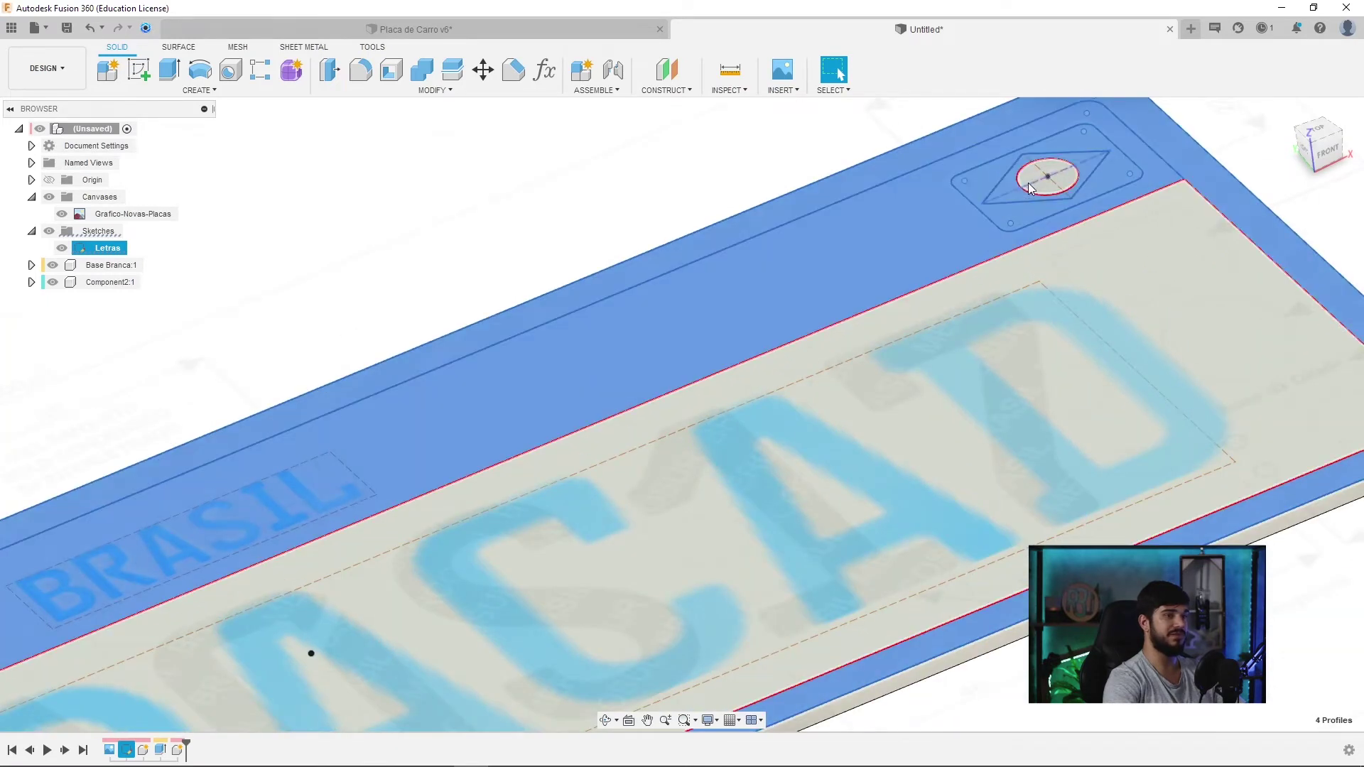
left_click(1030, 186)
scroll(1033, 185, "down", 3)
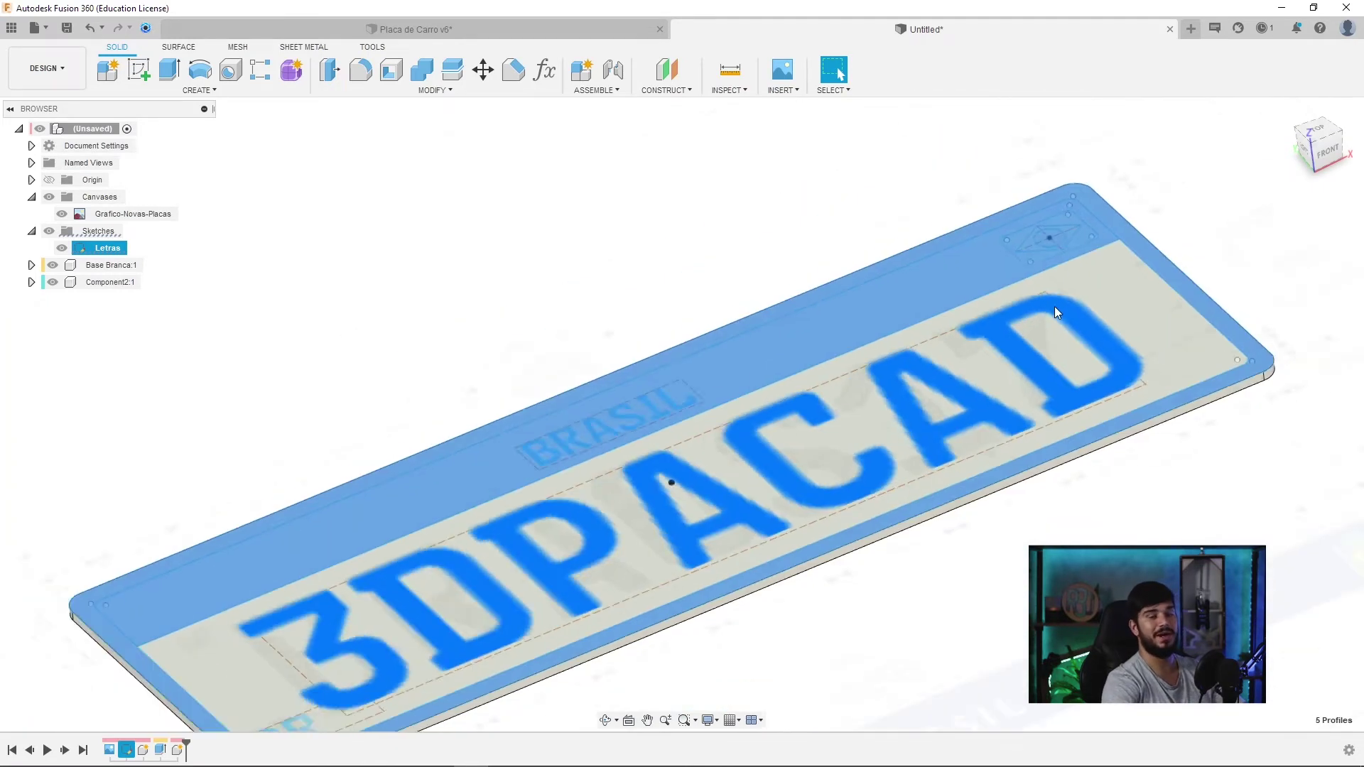
scroll(799, 500, "down", 2)
scroll(502, 660, "up", 5)
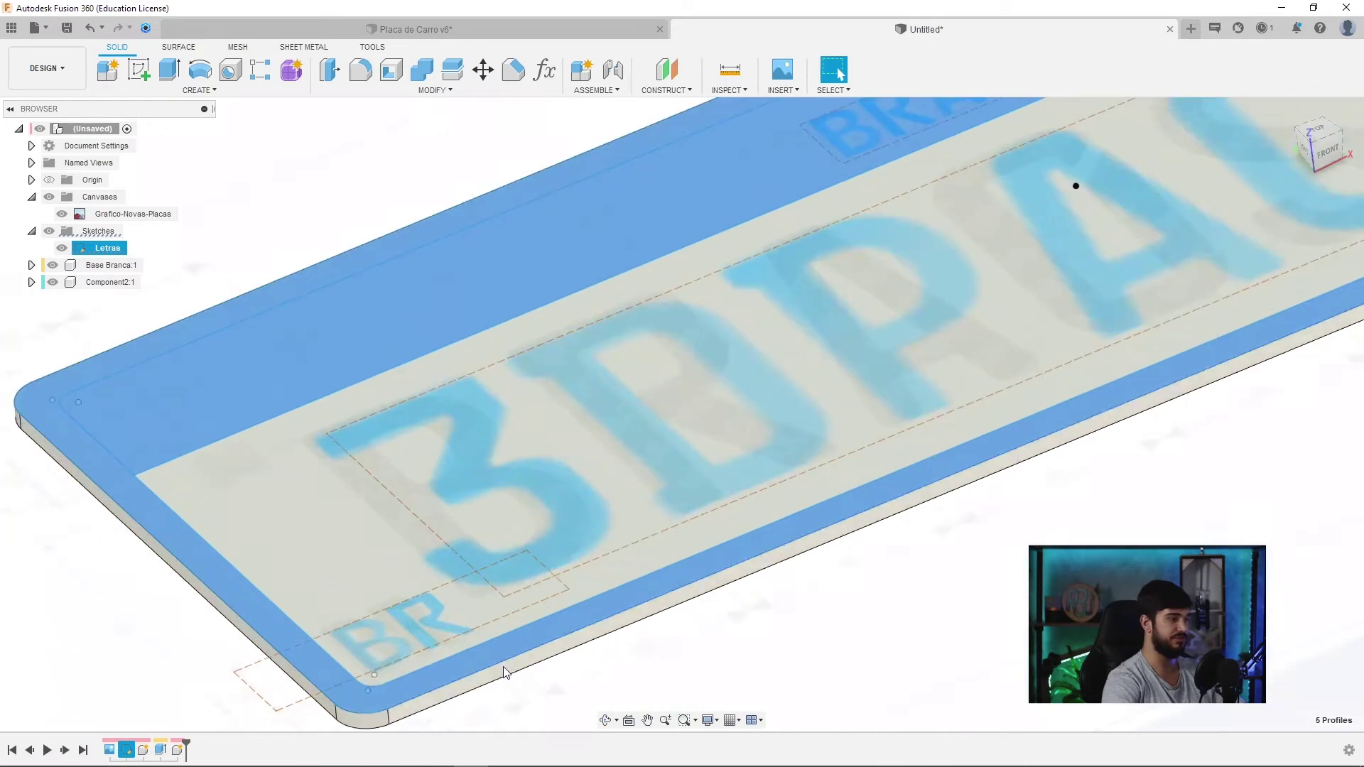
left_click(381, 633)
scroll(517, 510, "down", 1)
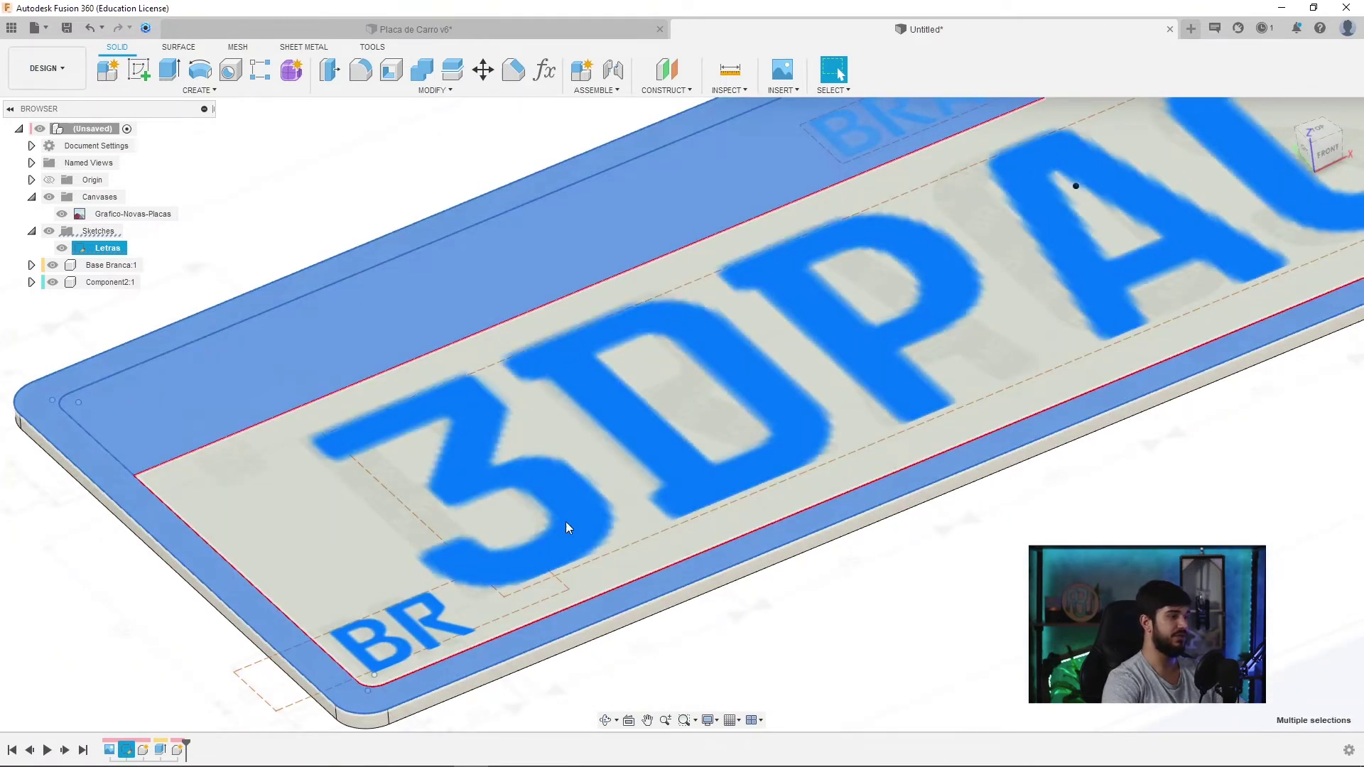
scroll(567, 526, "down", 3)
middle_click_drag(795, 569, 912, 534)
- Extrude the selected profiles 2 mm as a new component
key("e")
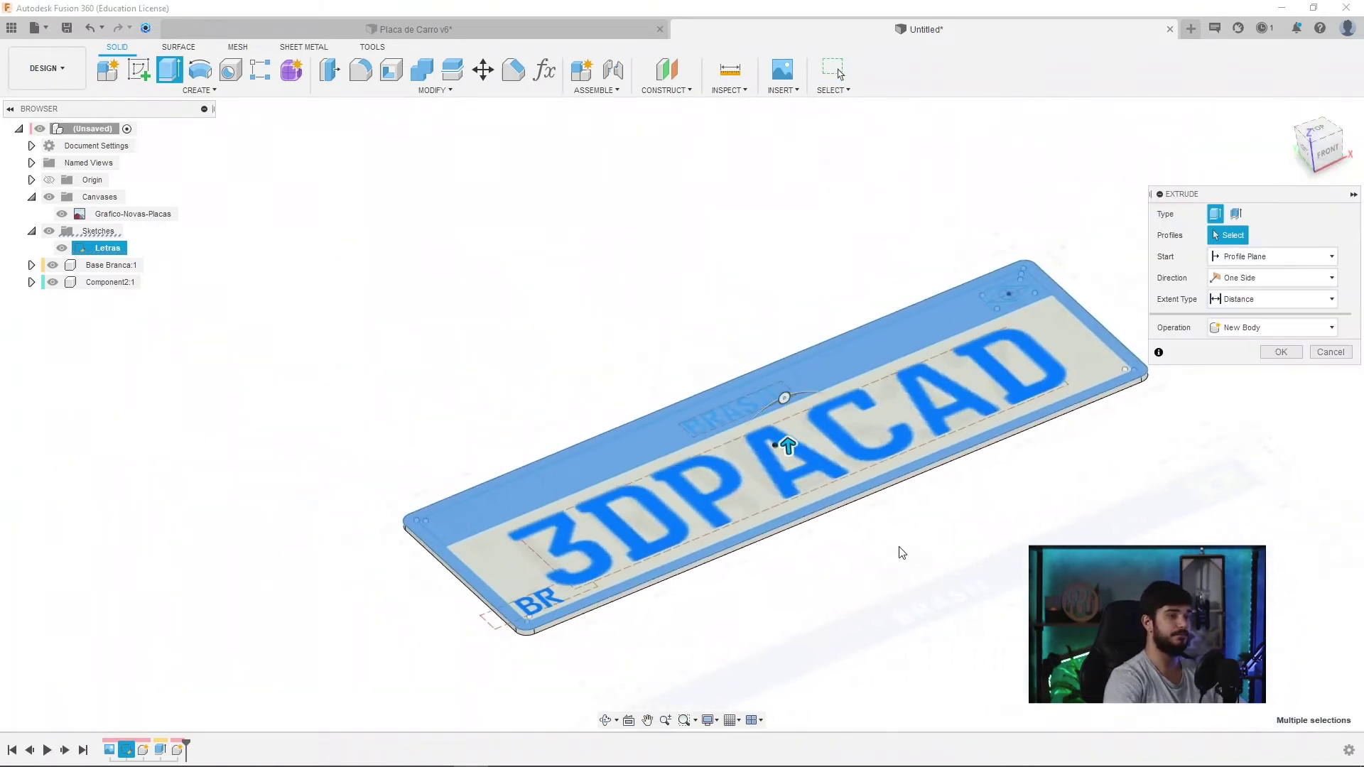
left_click(1283, 371)
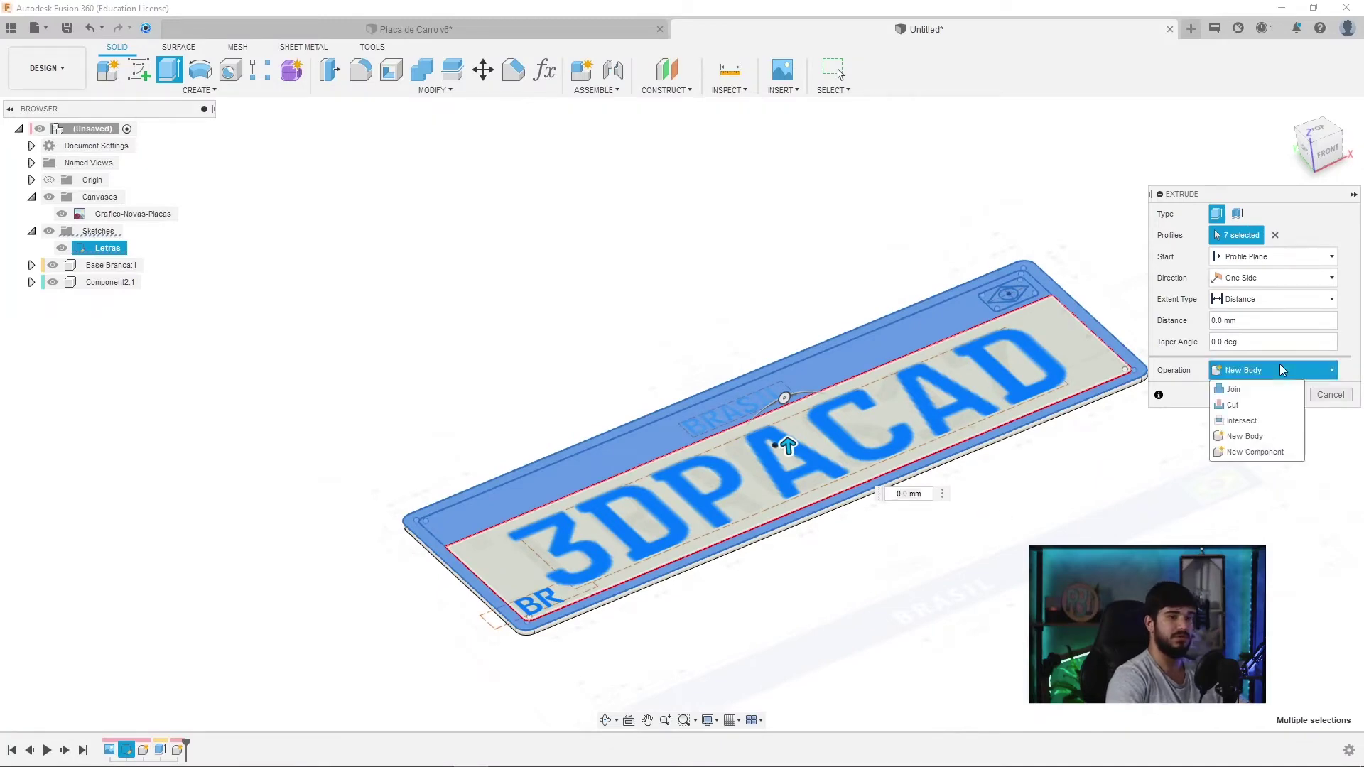
left_click(1254, 456)
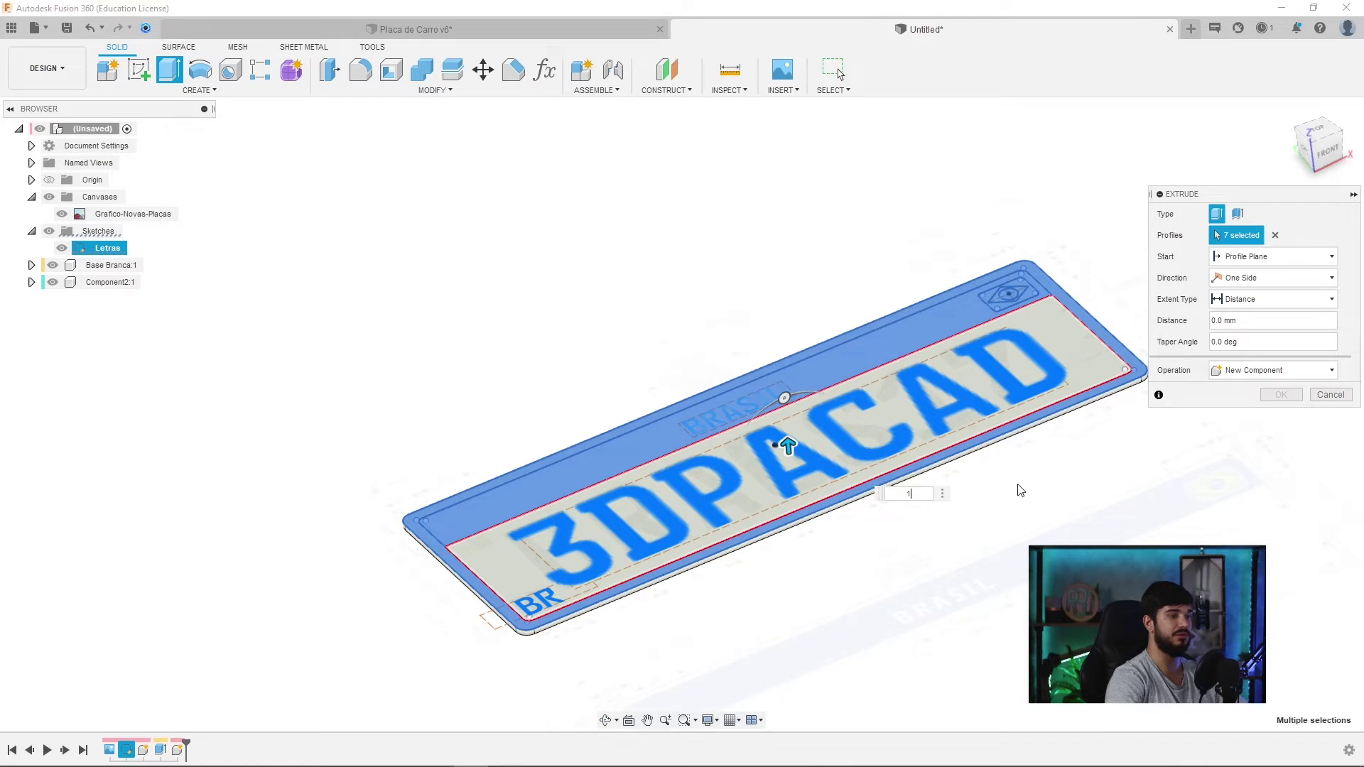
type("1")
double_click(924, 491)
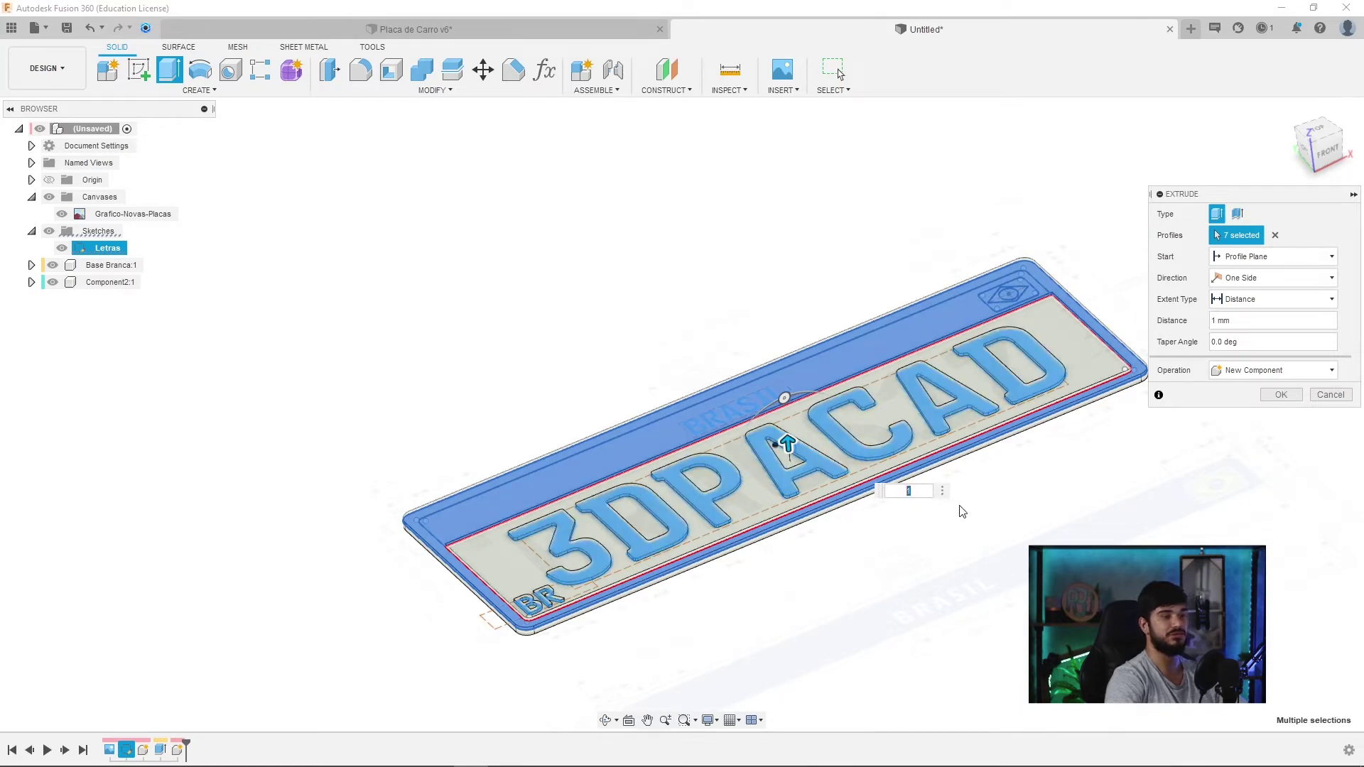
type("2")
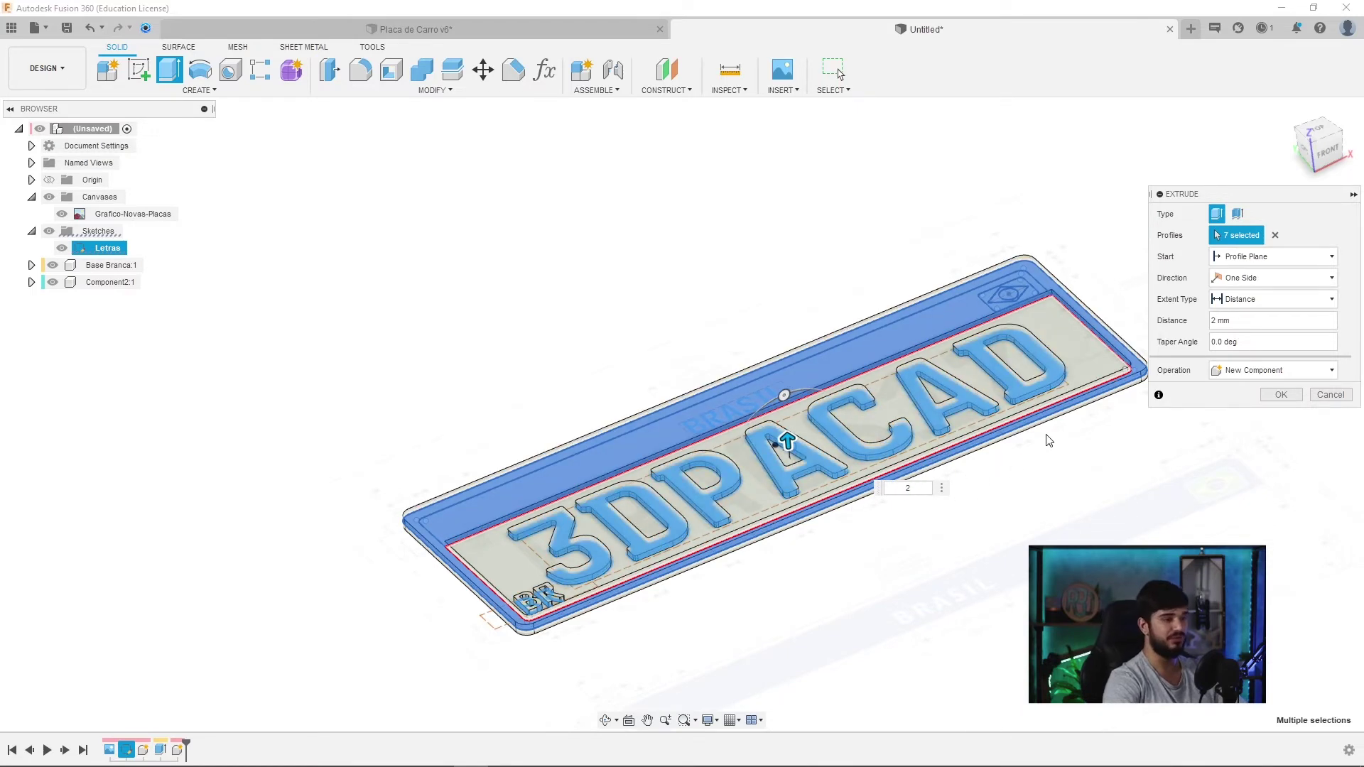
left_click(1281, 395)
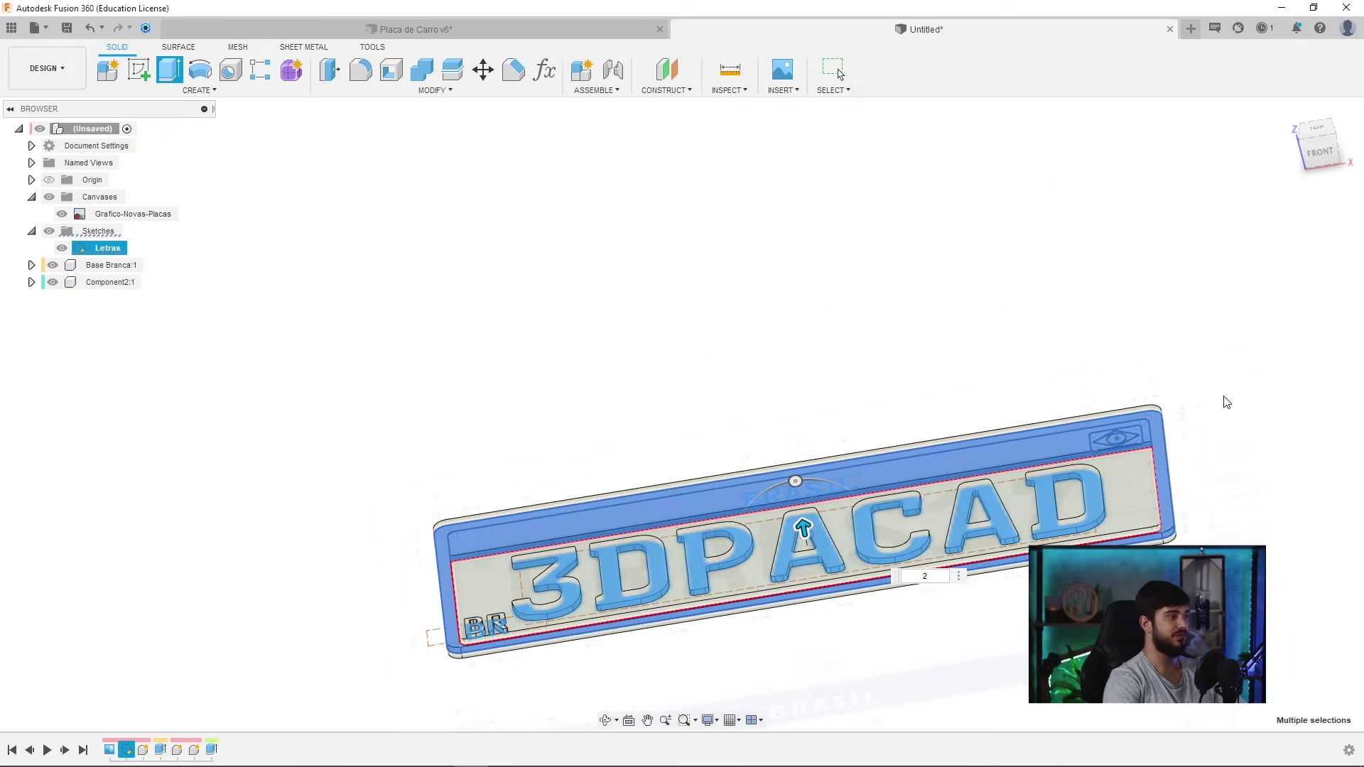
left_click(110, 284)
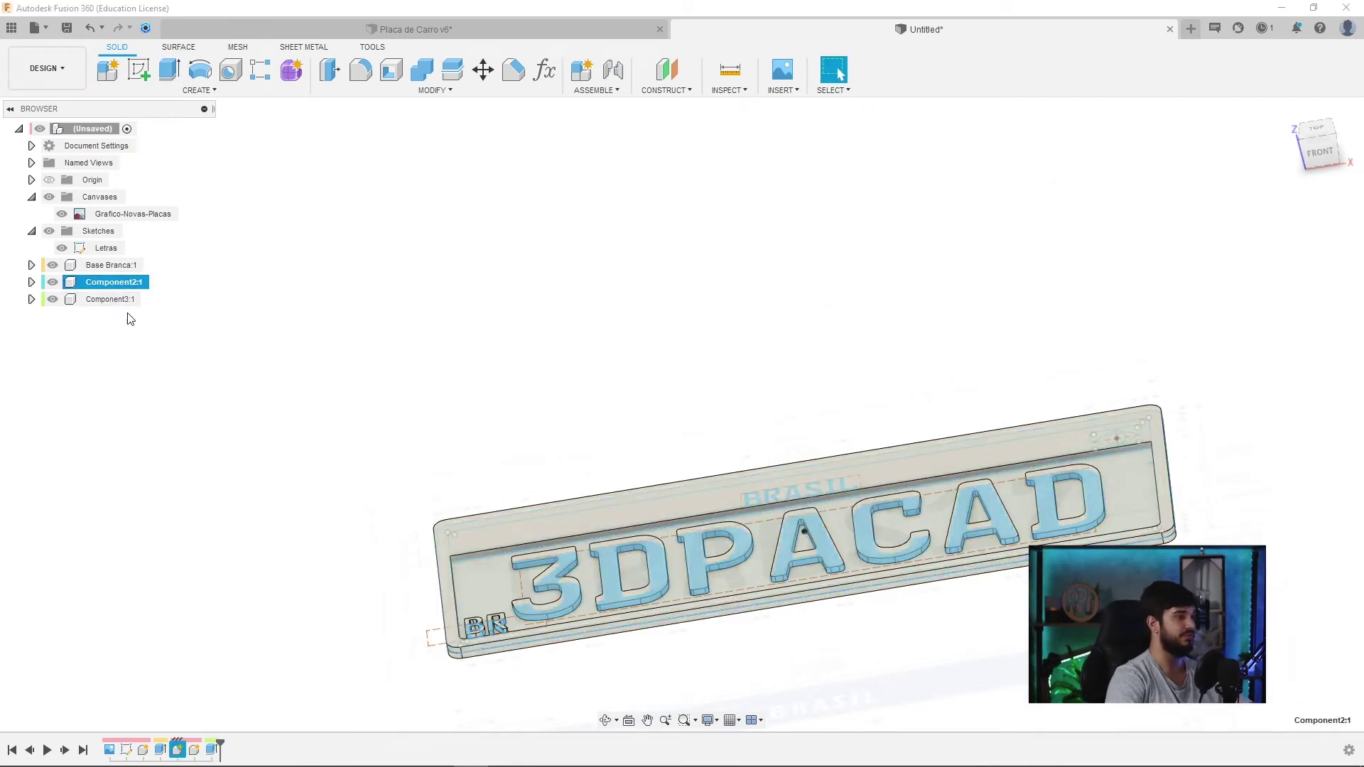
- Delete Component2:1 and rename the new letters component to Letras Pretas
key("Delete")
double_click(114, 282)
type("Letras Pretas")
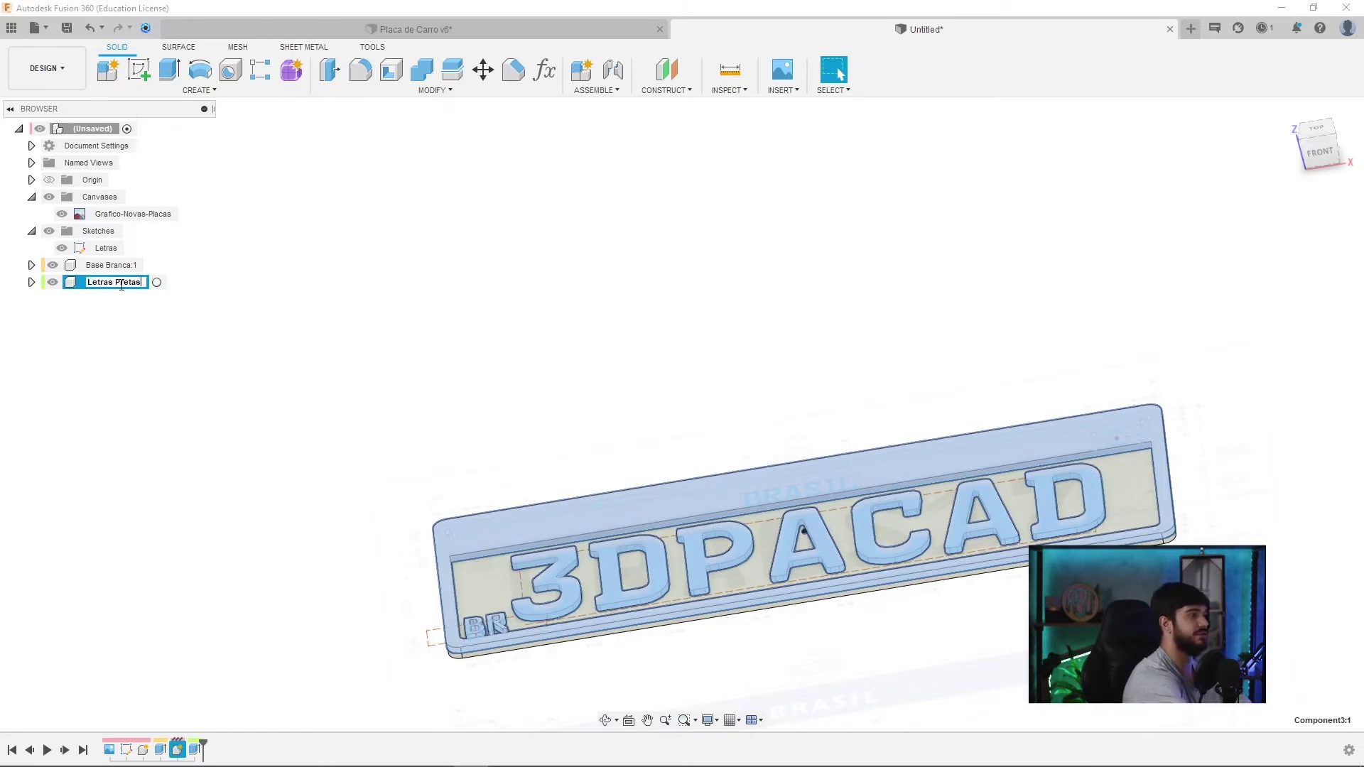
left_click(455, 427)
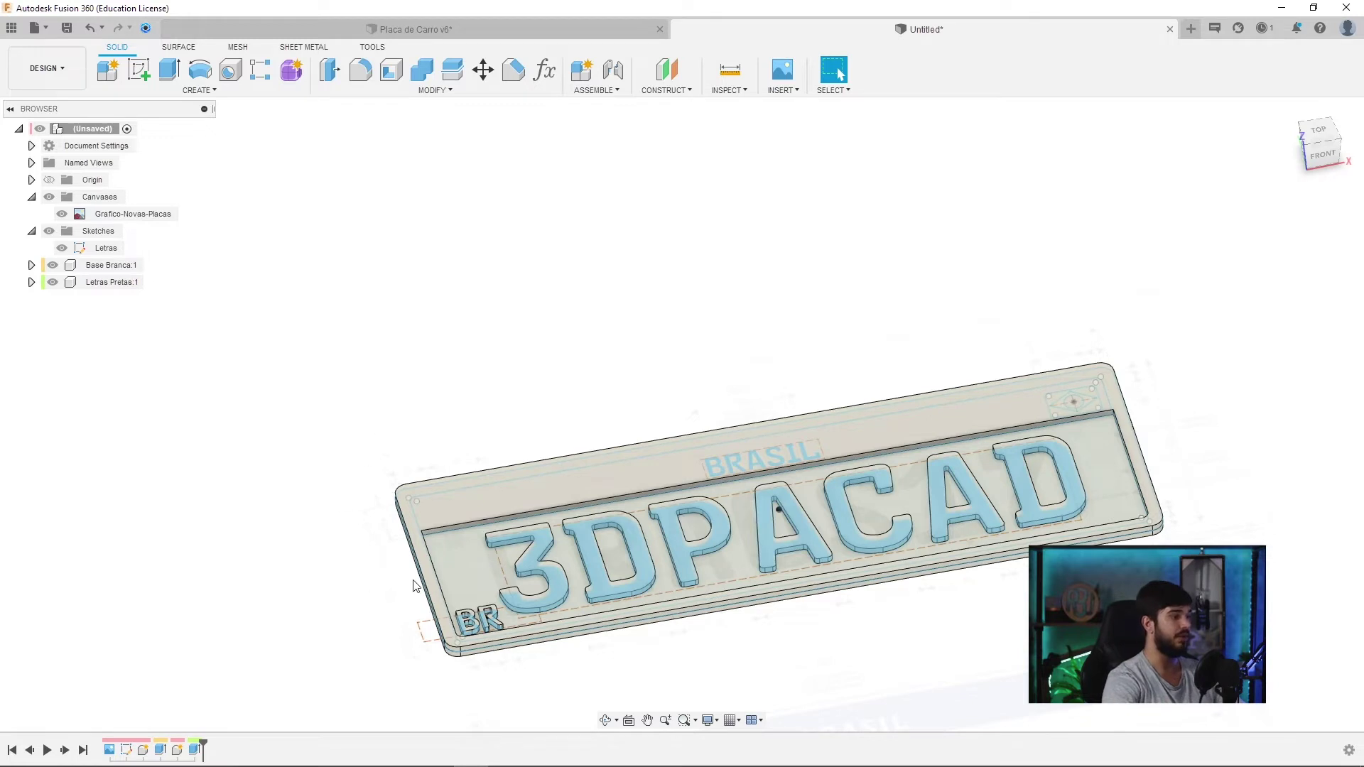
- Start an extrusion and select the blue band region plus three flag emblem regions
left_click(172, 71)
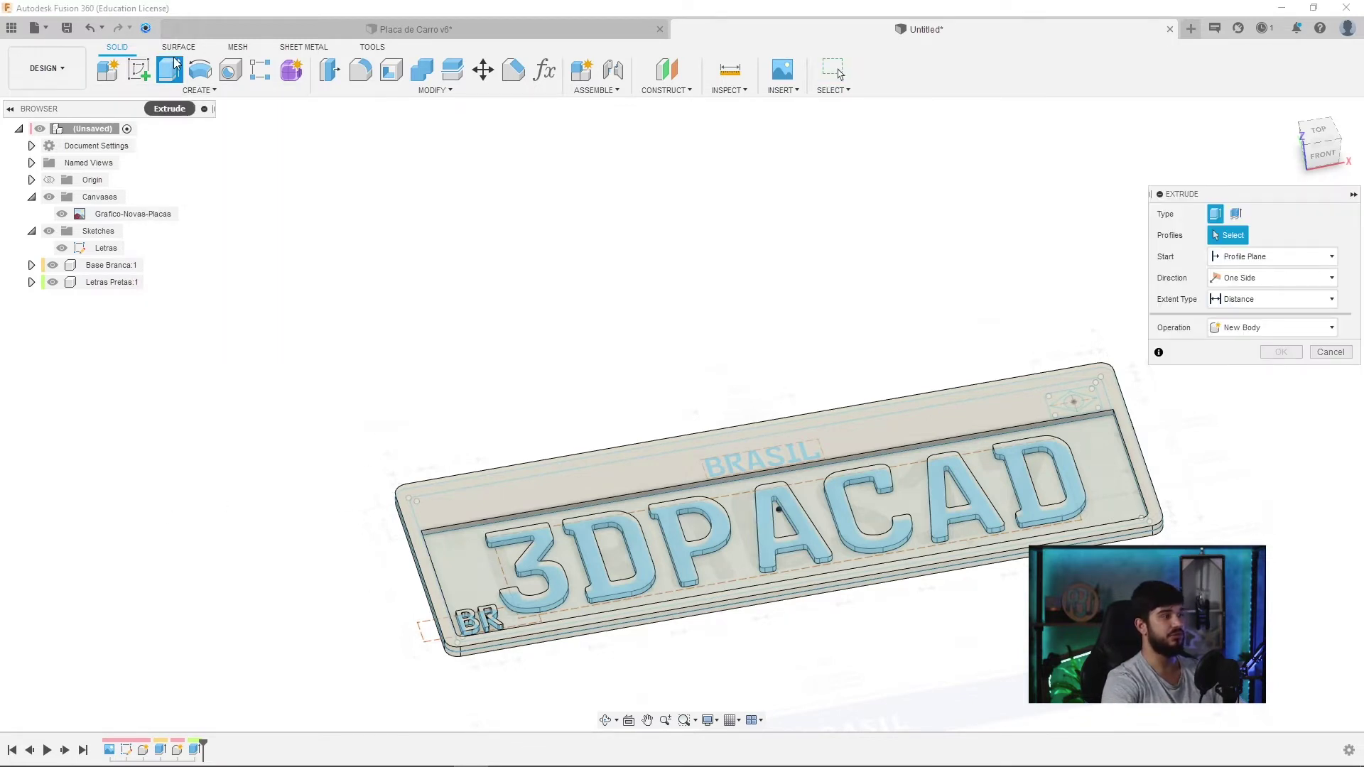
left_click(53, 282)
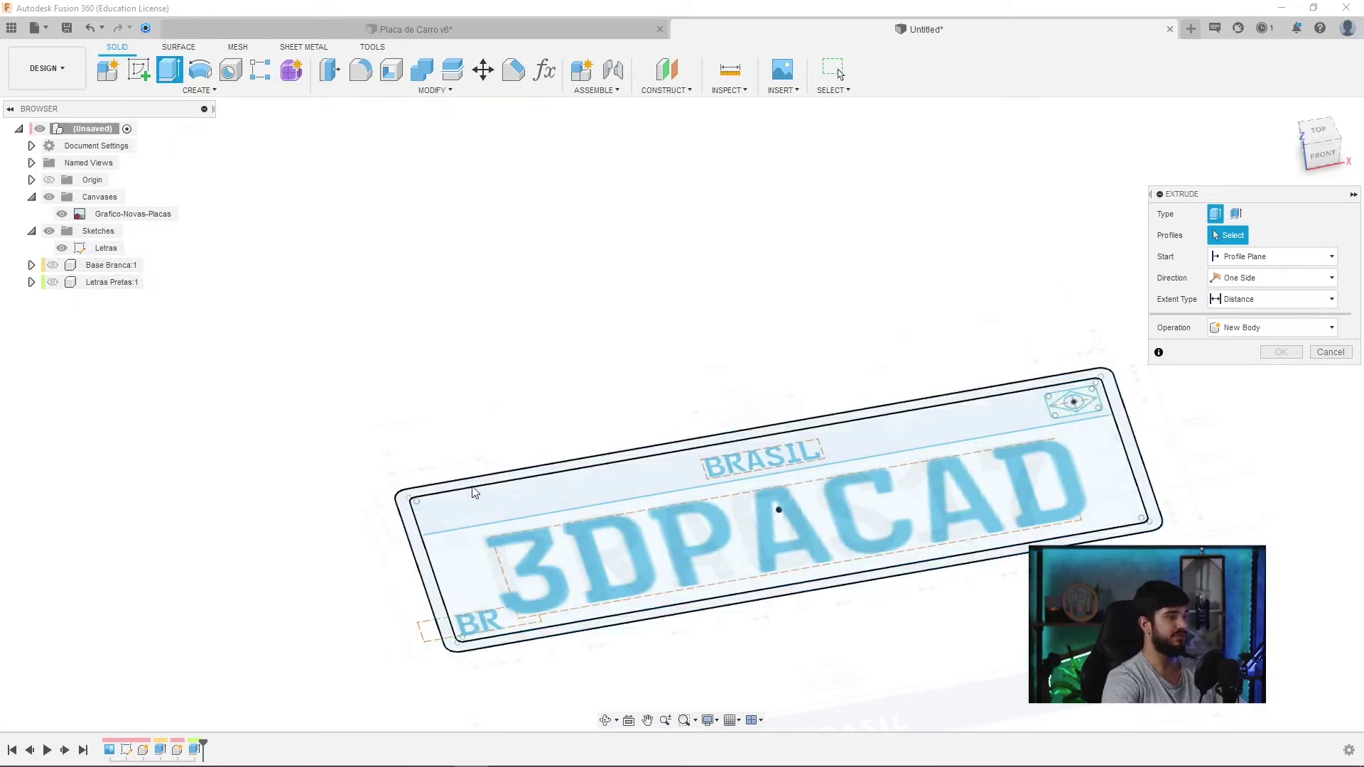
left_click(581, 490)
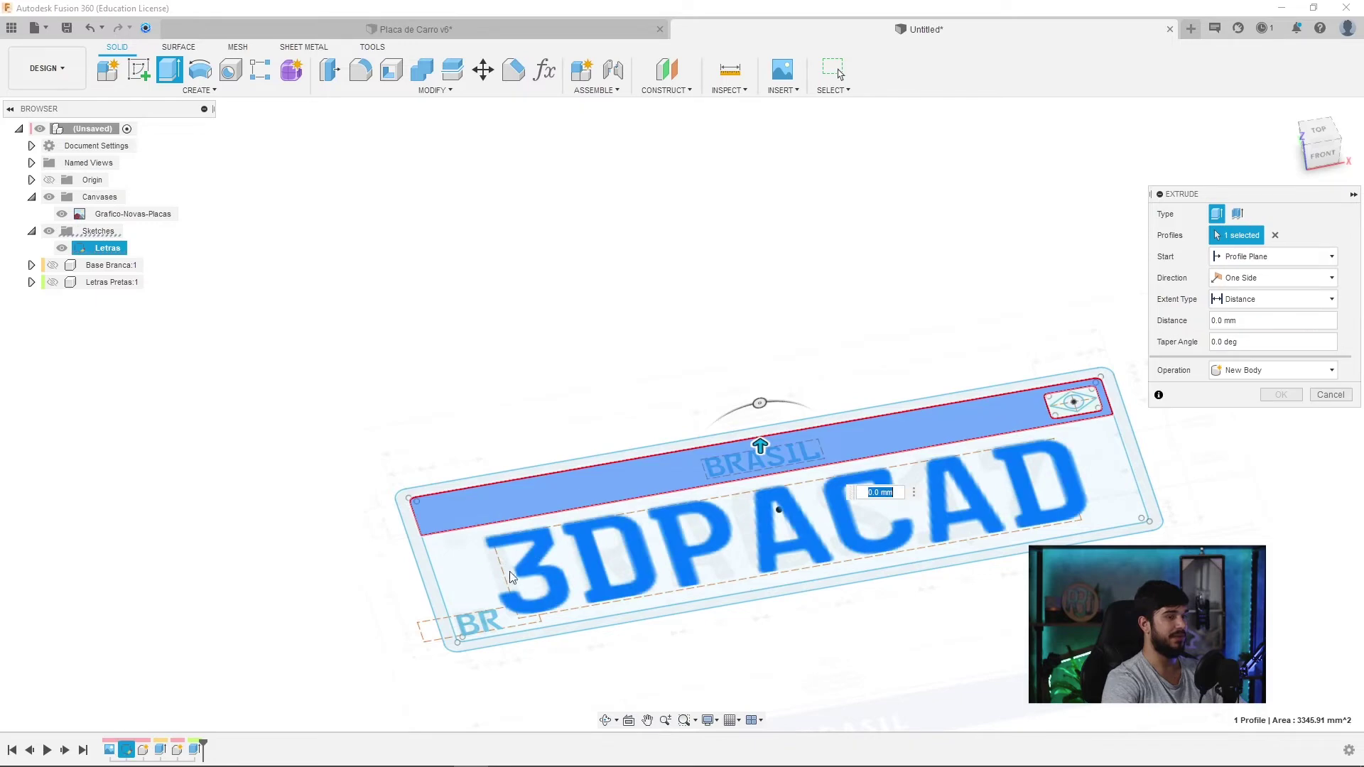
scroll(1094, 420, "up", 5)
left_click(999, 404)
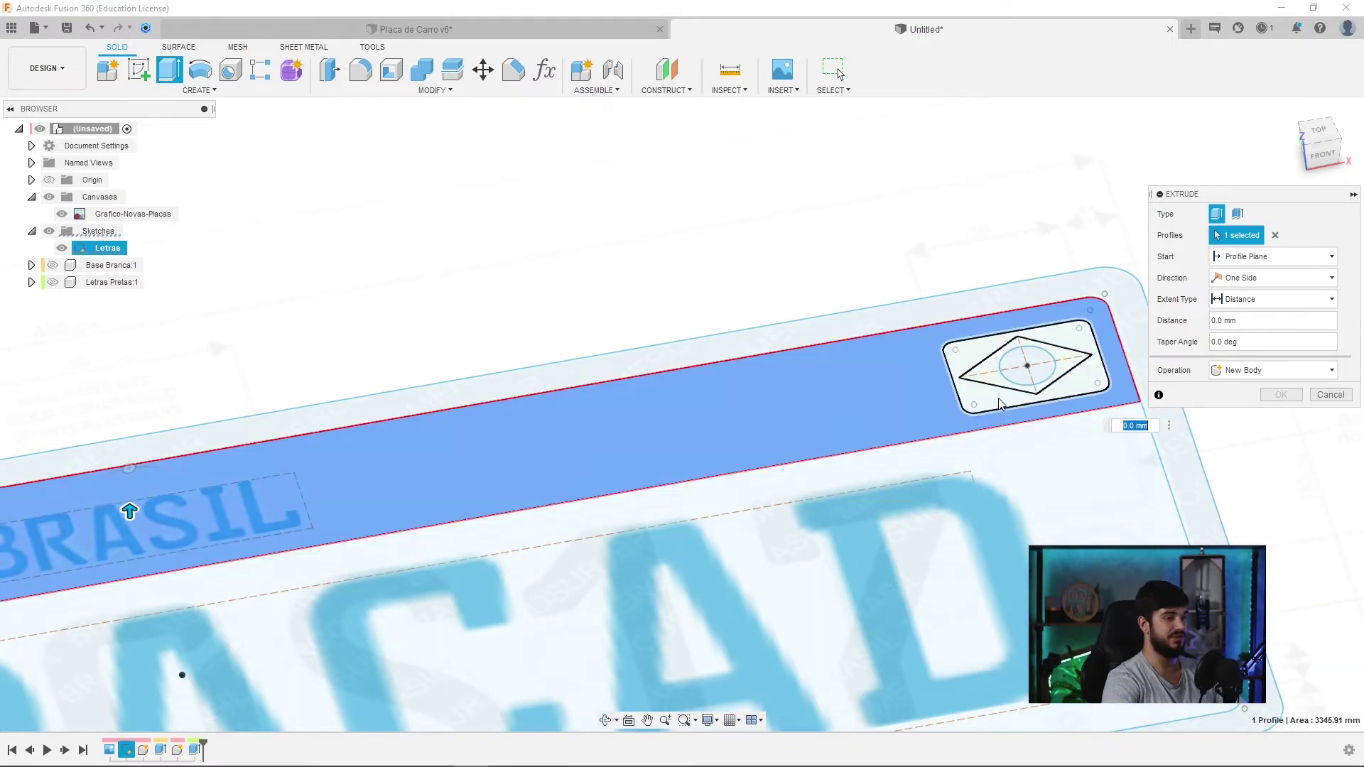
left_click(1036, 367)
left_click(1037, 367)
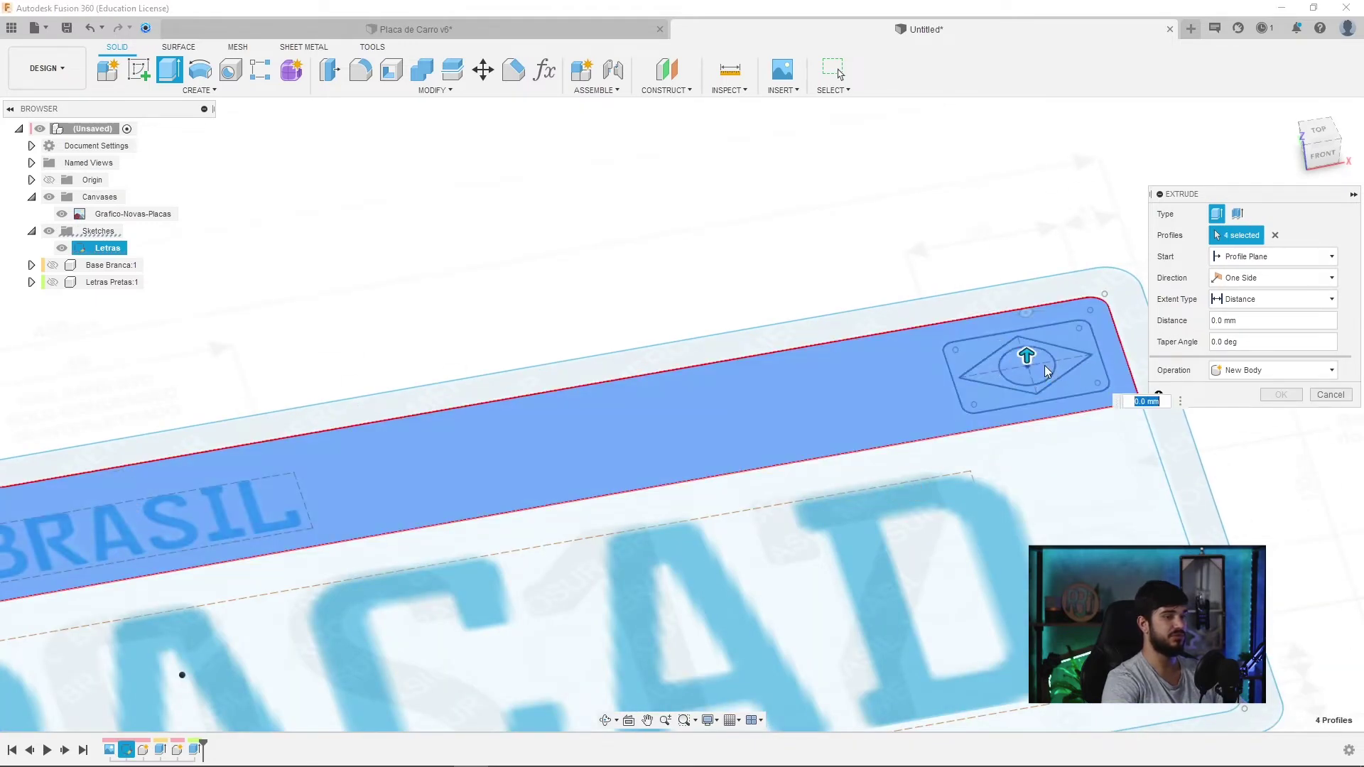
middle_click_drag(1037, 367, 568, 410, "shift")
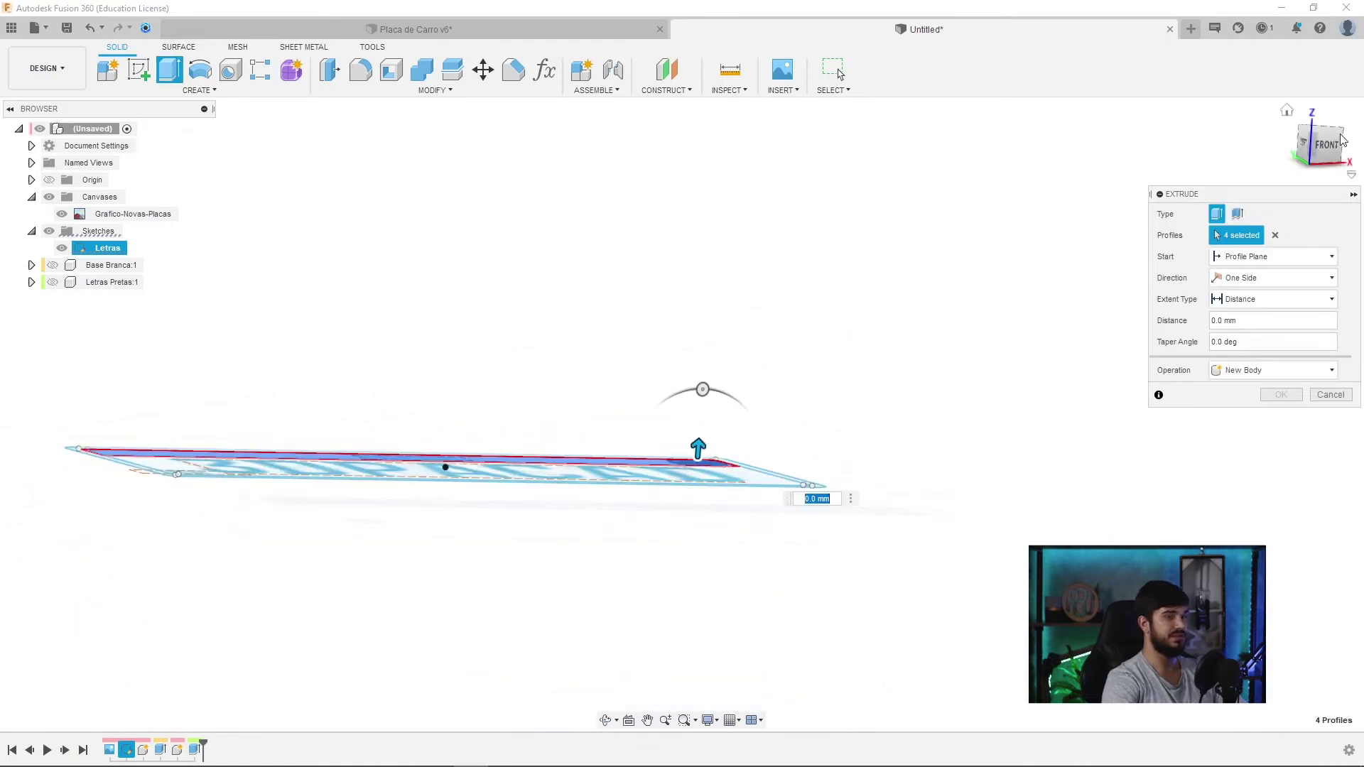
middle_click_drag(568, 410, 612, 328, "shift")
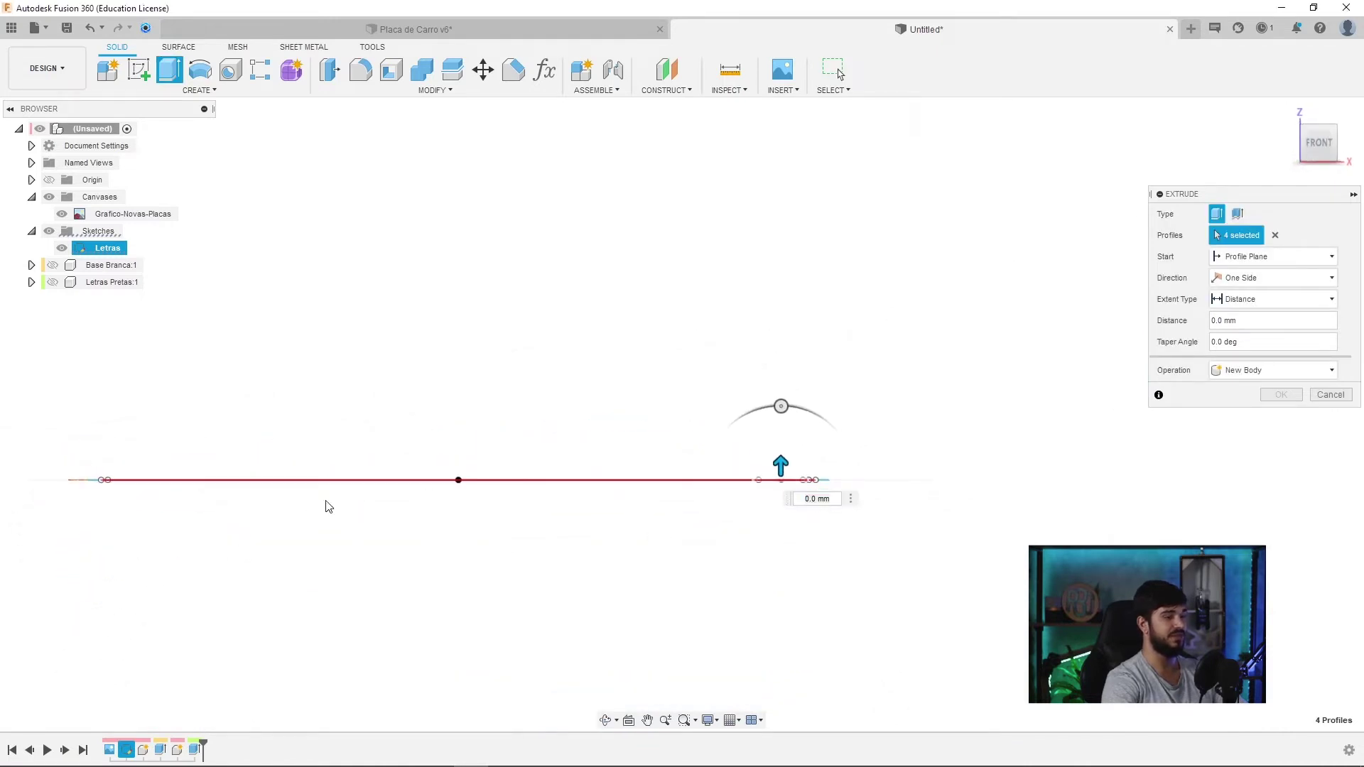
middle_click_drag(301, 509, 384, 524)
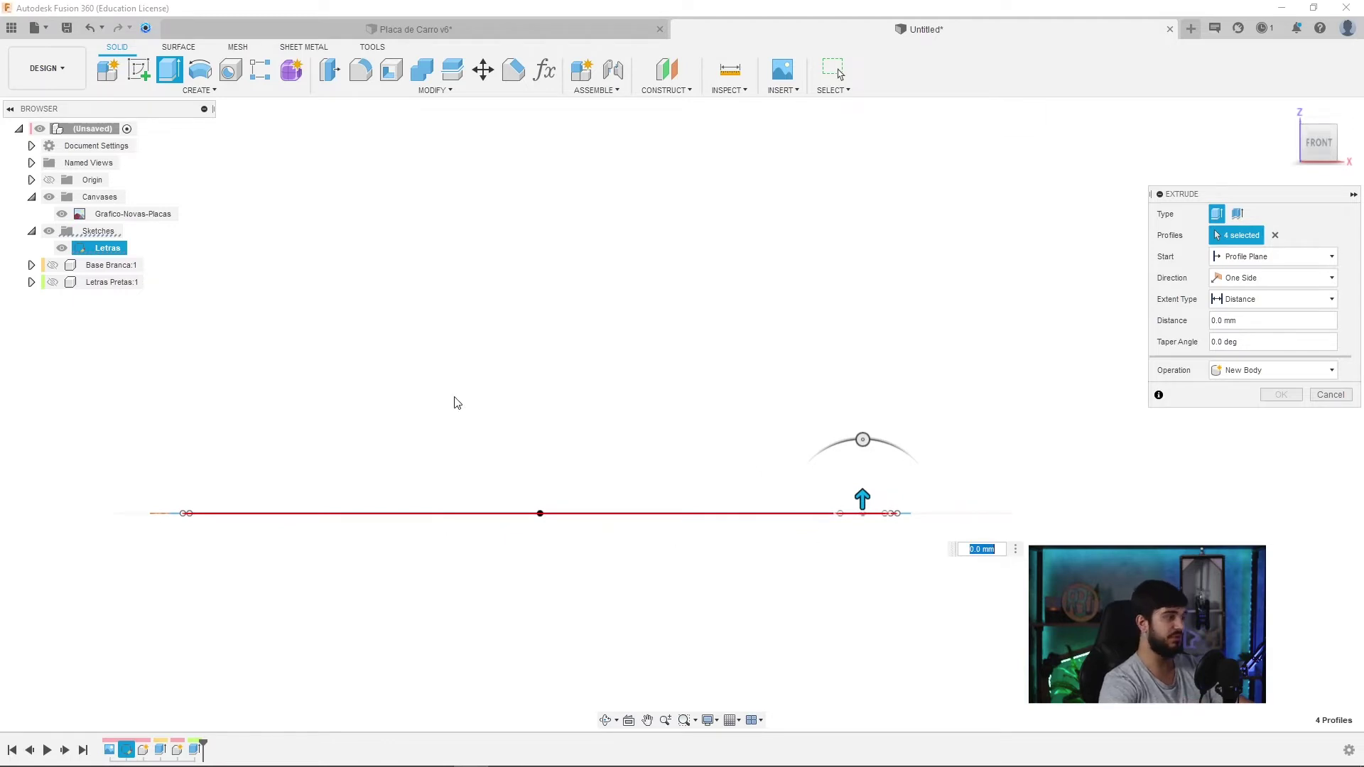
- Pull the extrusion to 12.068 mm and set its operation to New Component
left_click(52, 265)
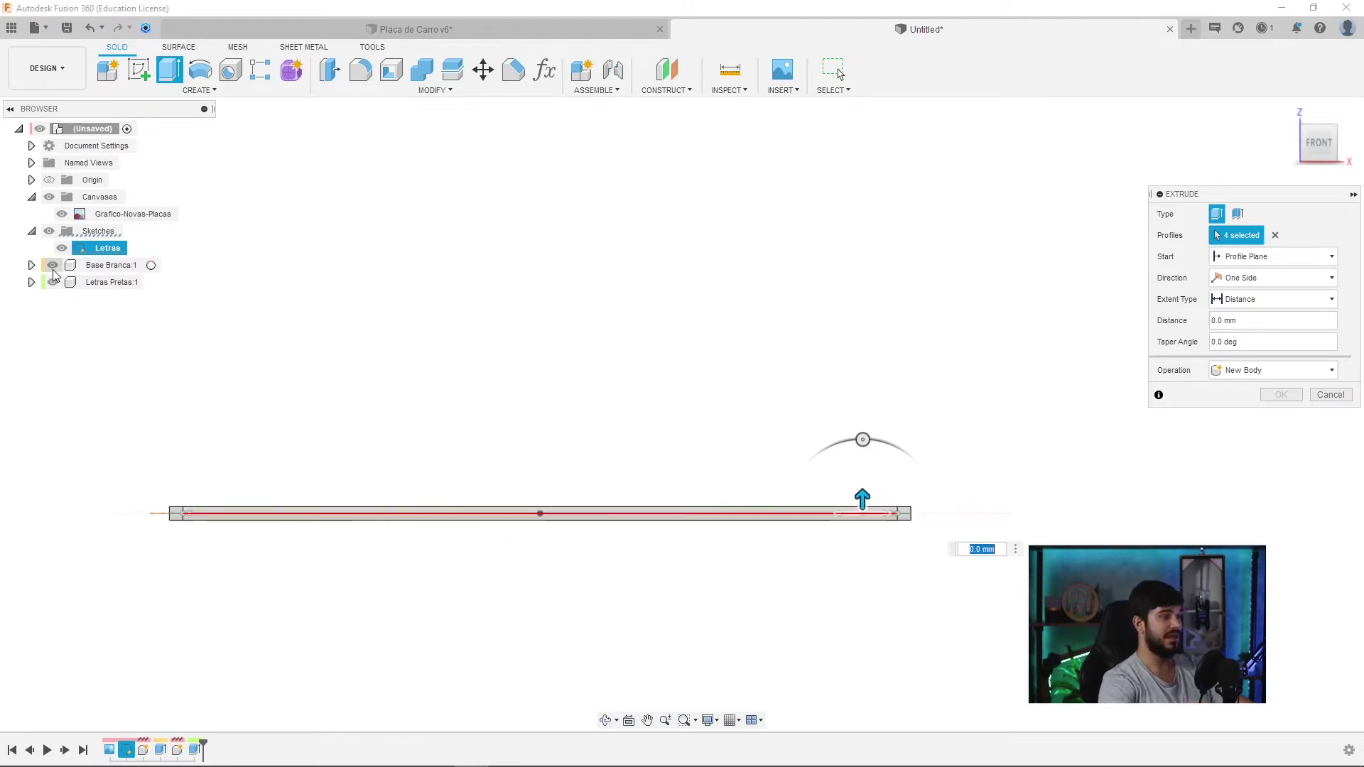
scroll(817, 538, "up", 3)
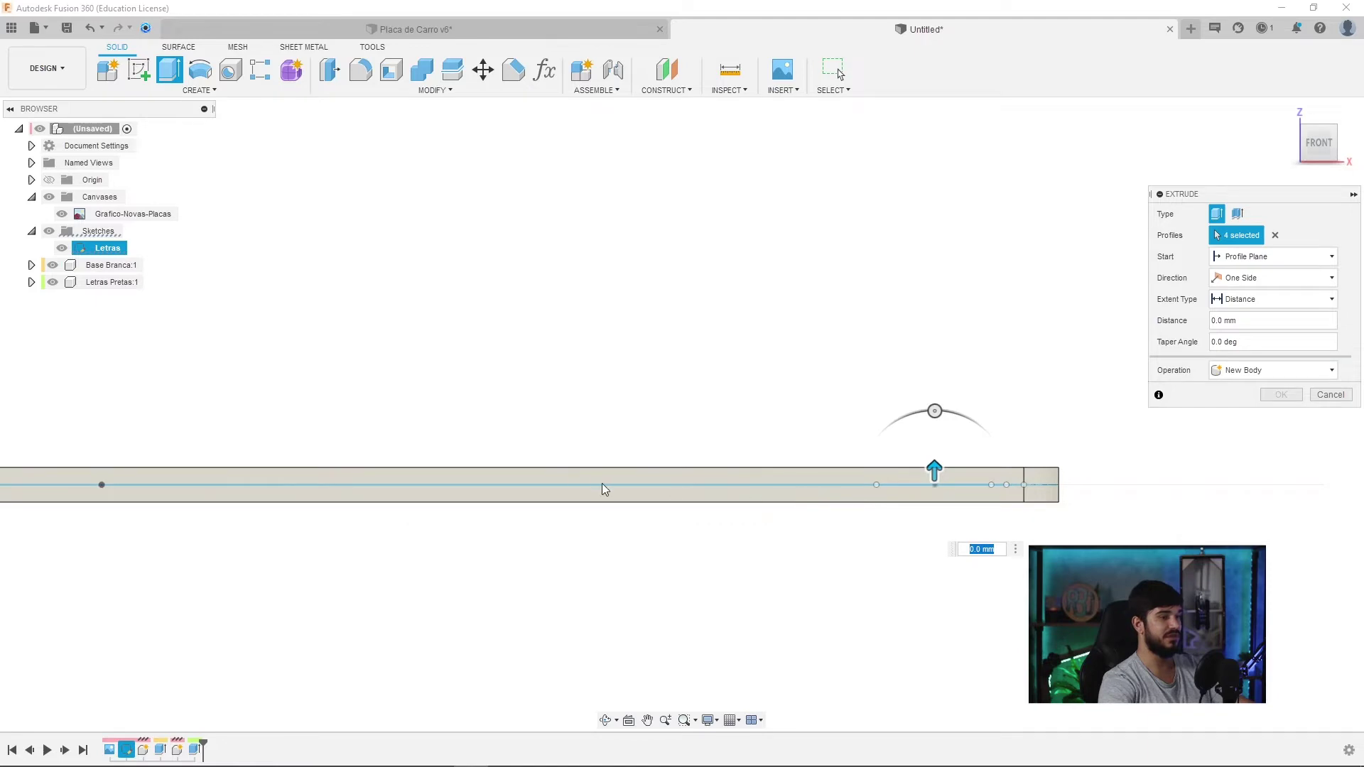
middle_click_drag(603, 488, 918, 371, "shift")
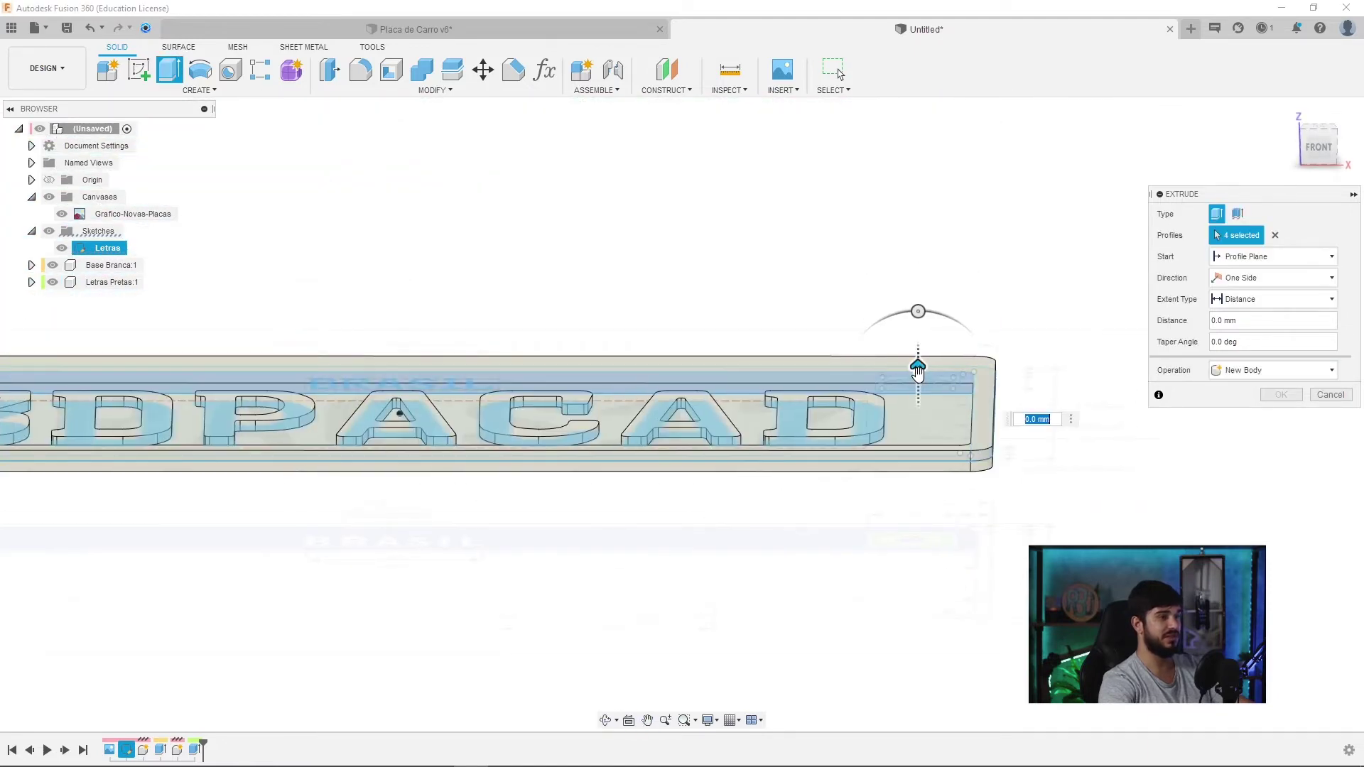
left_click_drag(918, 371, 918, 307)
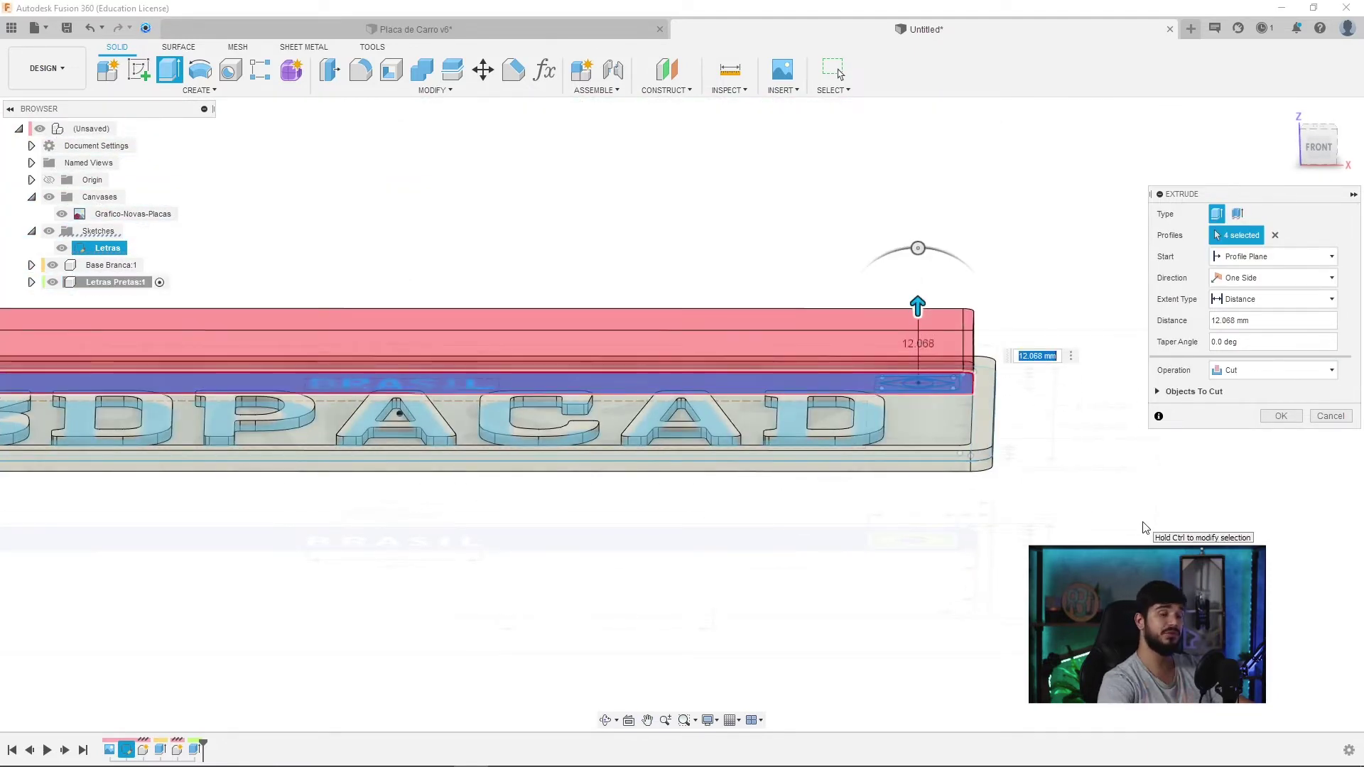
left_click(1282, 374)
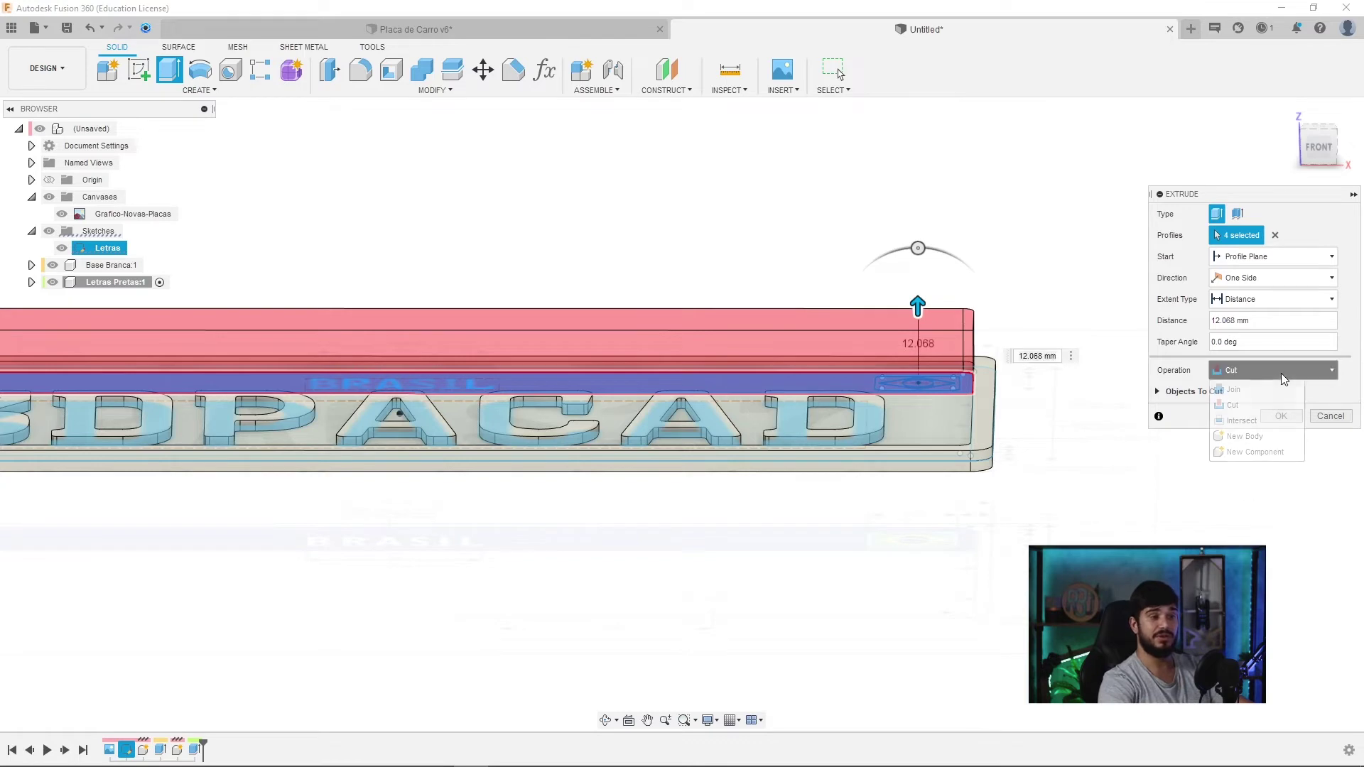
left_click(1255, 452)
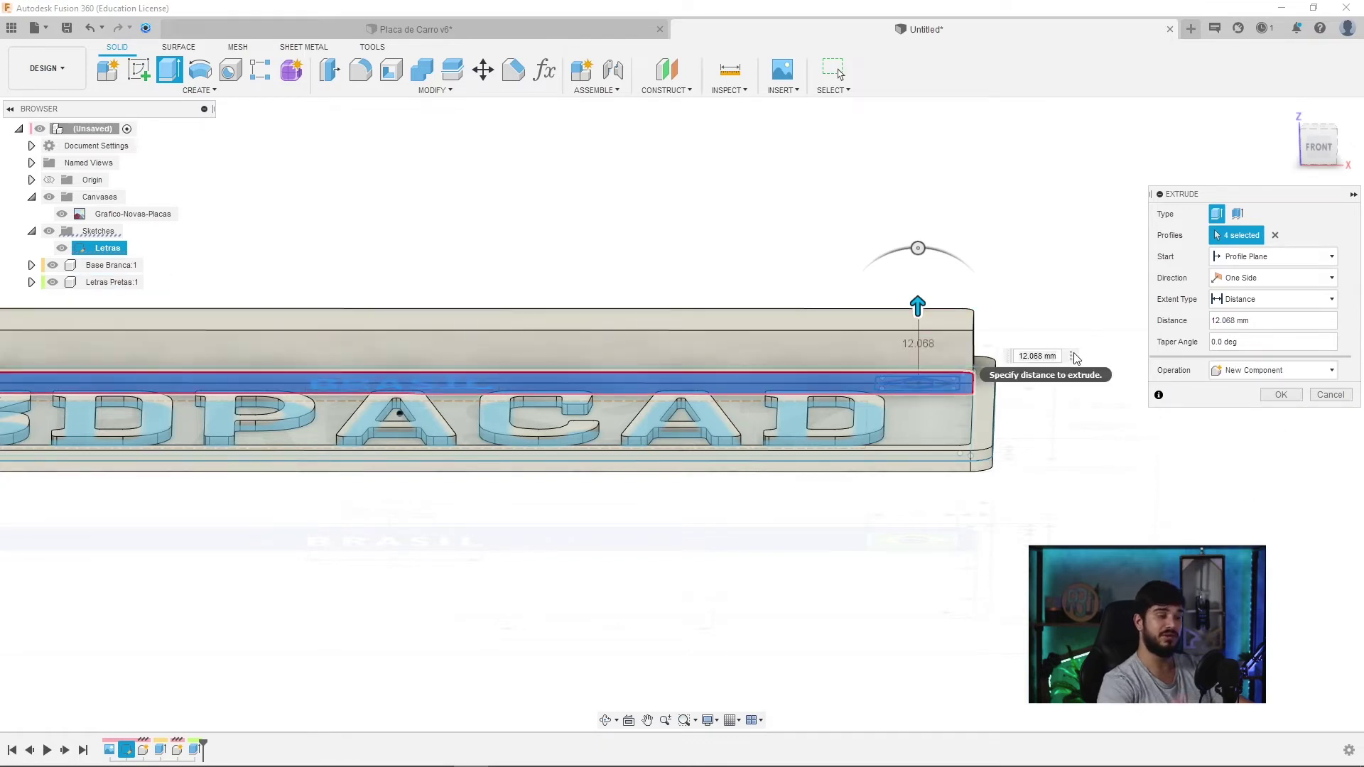
scroll(954, 371, "up", 2)
scroll(957, 403, "up", 3)
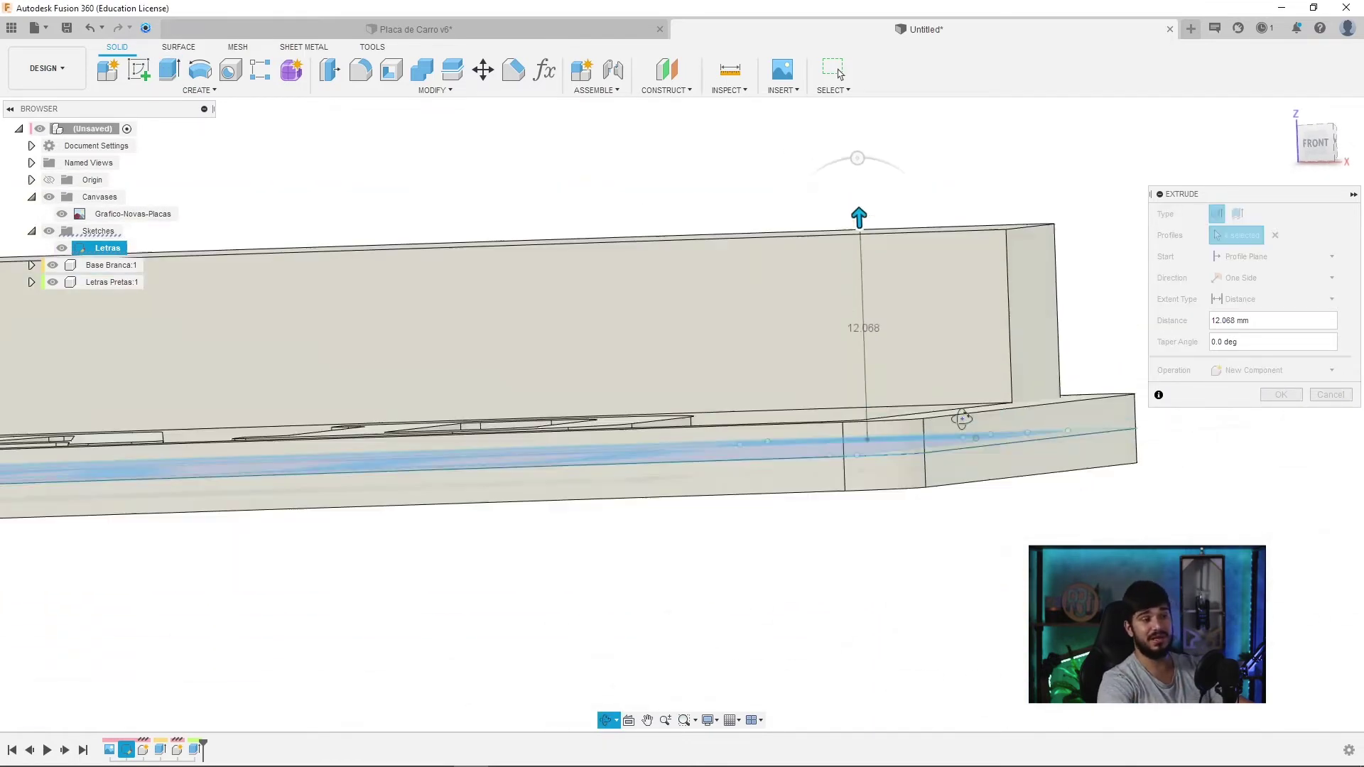
middle_click_drag(957, 405, 595, 442, "shift")
middle_click_drag(863, 441, 767, 414, "shift")
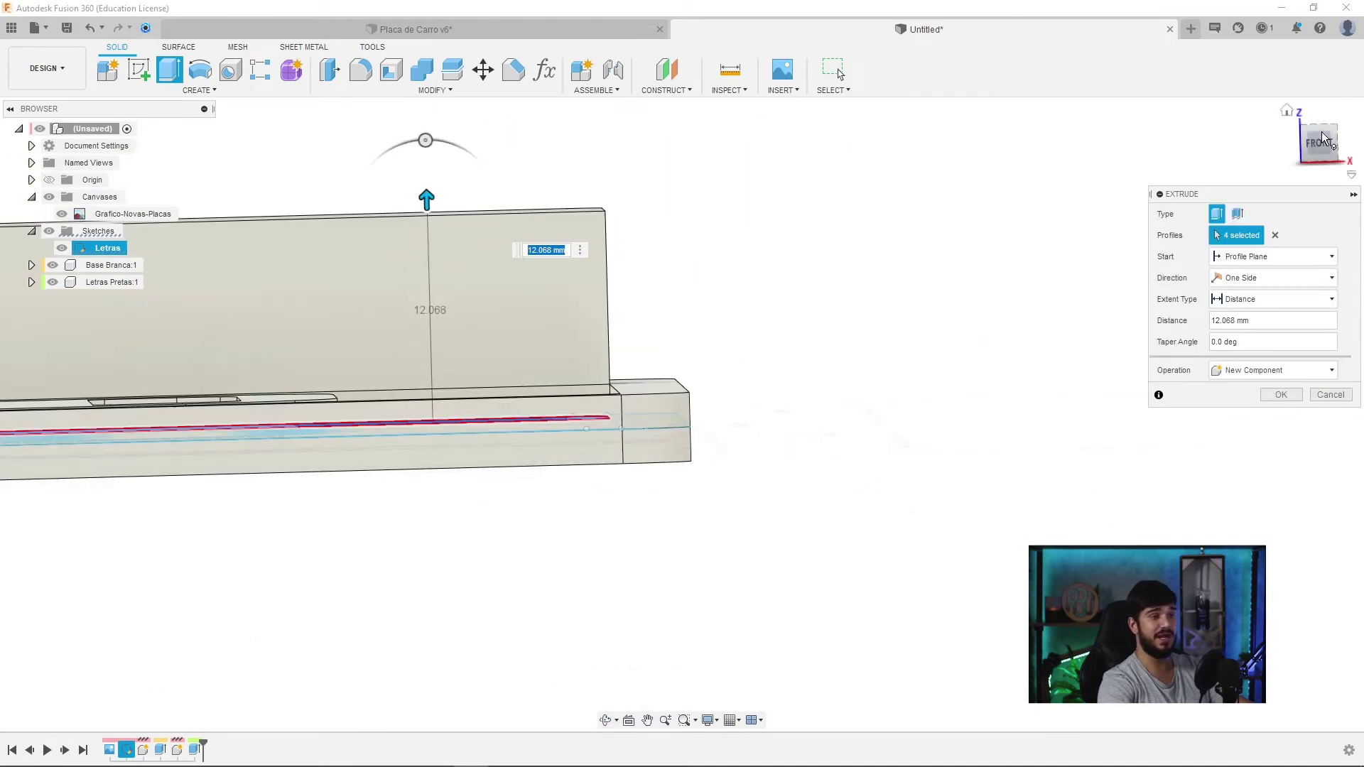
middle_click_drag(643, 397, 796, 423)
right_click(968, 377)
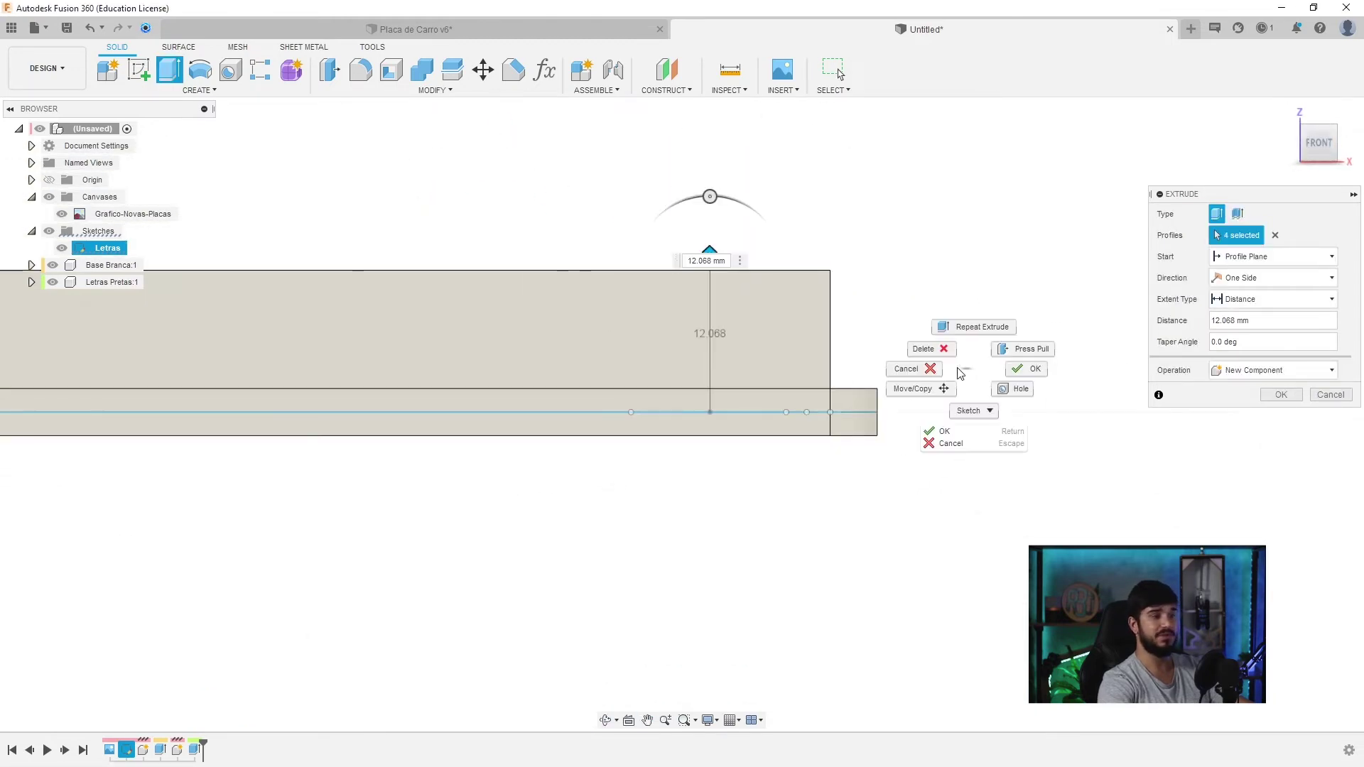
left_click(923, 260)
- Make the extrusion start from the white base's top face
mouse_move(999, 319)
middle_mouse_down("shift")
mouse_move(978, 320)
mouse_move(894, 463)
middle_mouse_up("shift")
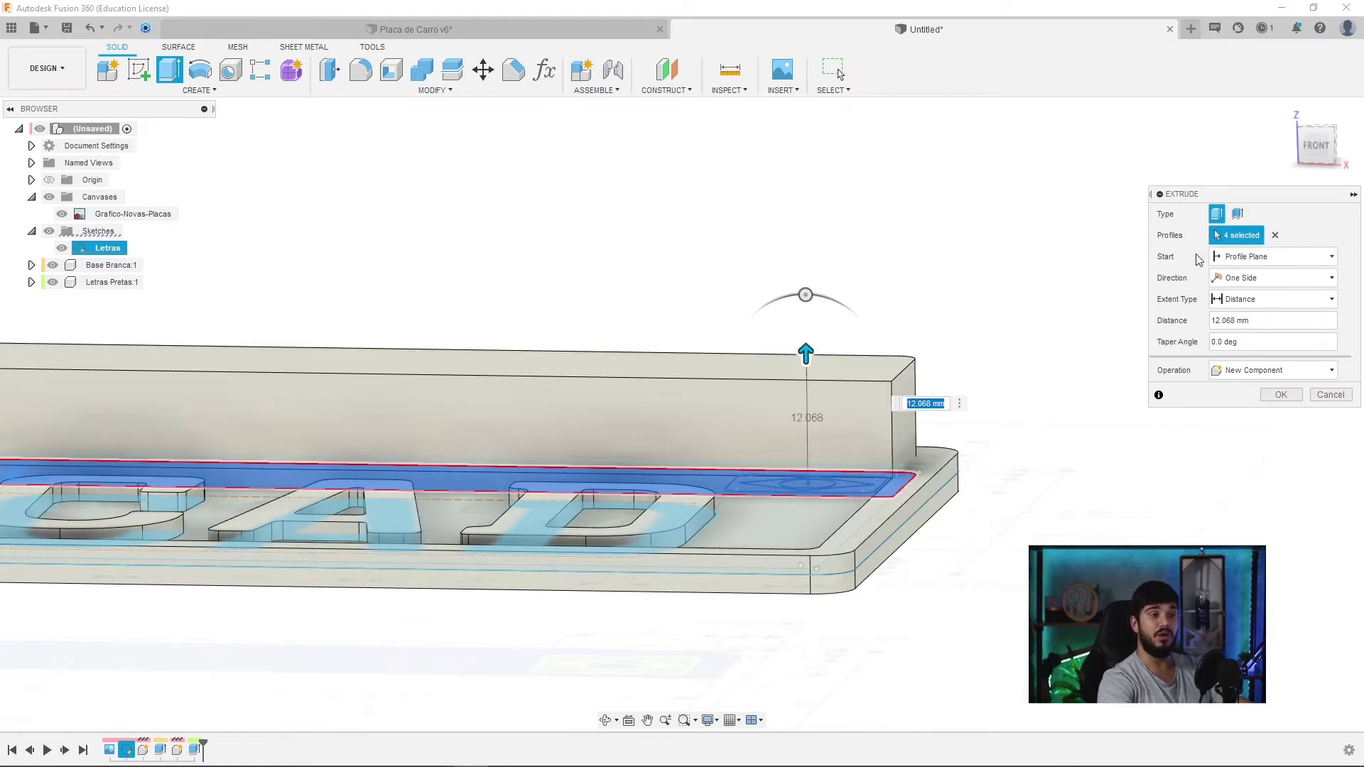
left_click(1278, 253)
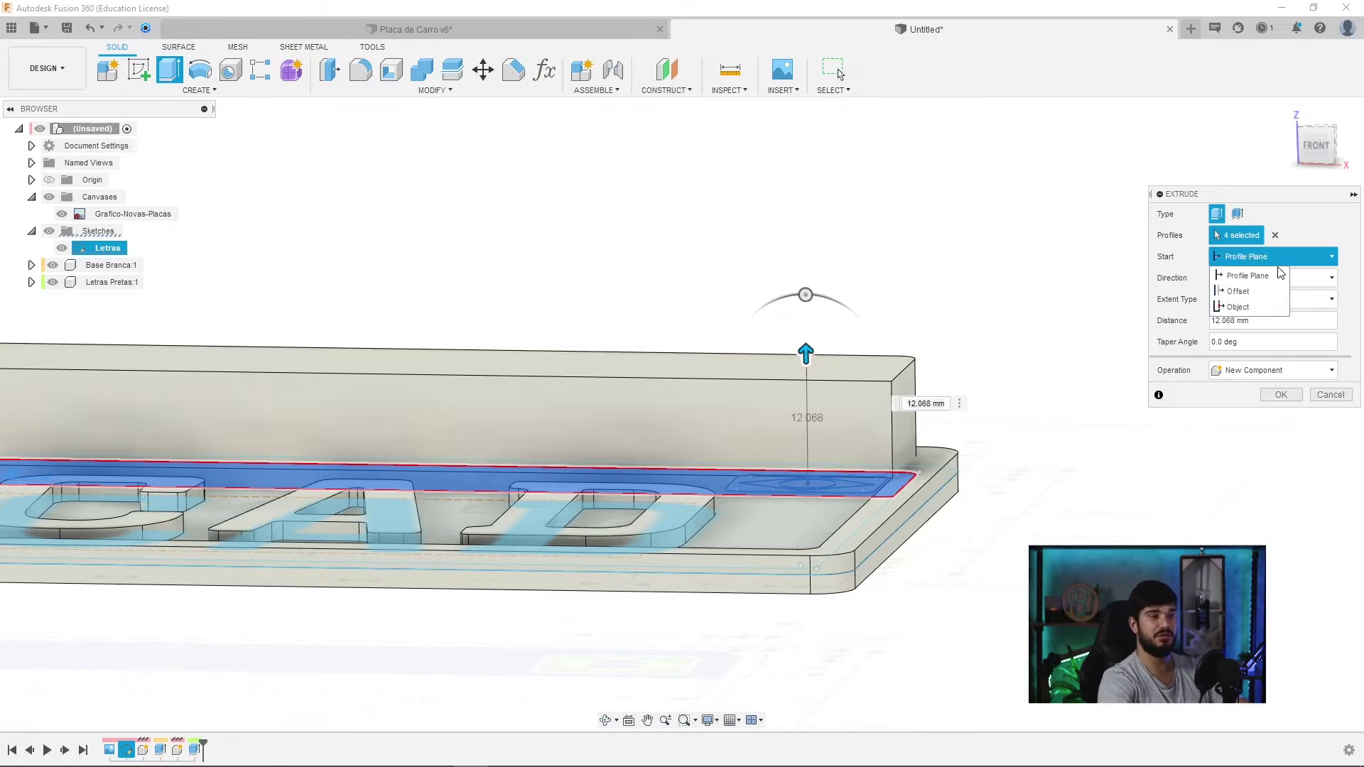
left_click(1237, 307)
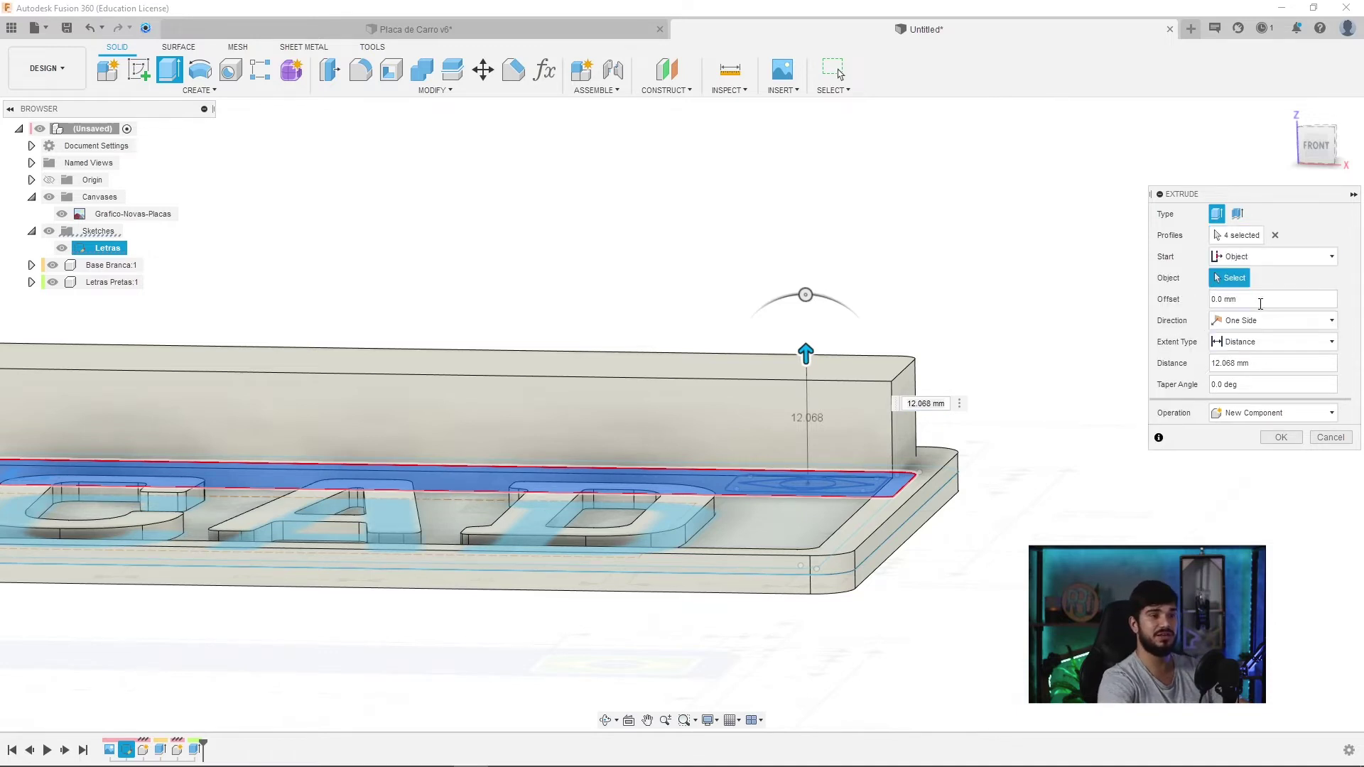
left_click(921, 460)
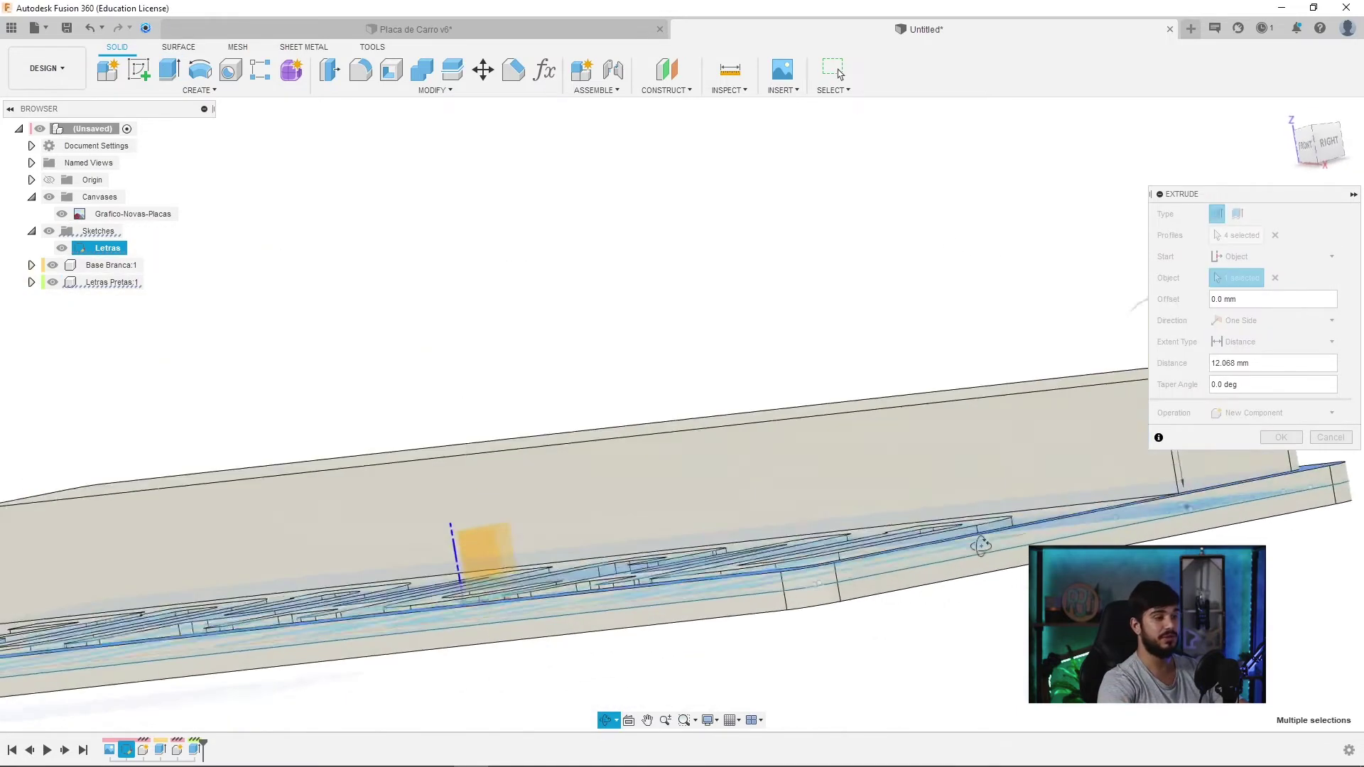
middle_click_drag(978, 548, 1017, 548, "shift")
- Set the extrusion distance to 0.6 mm
left_click(1229, 363)
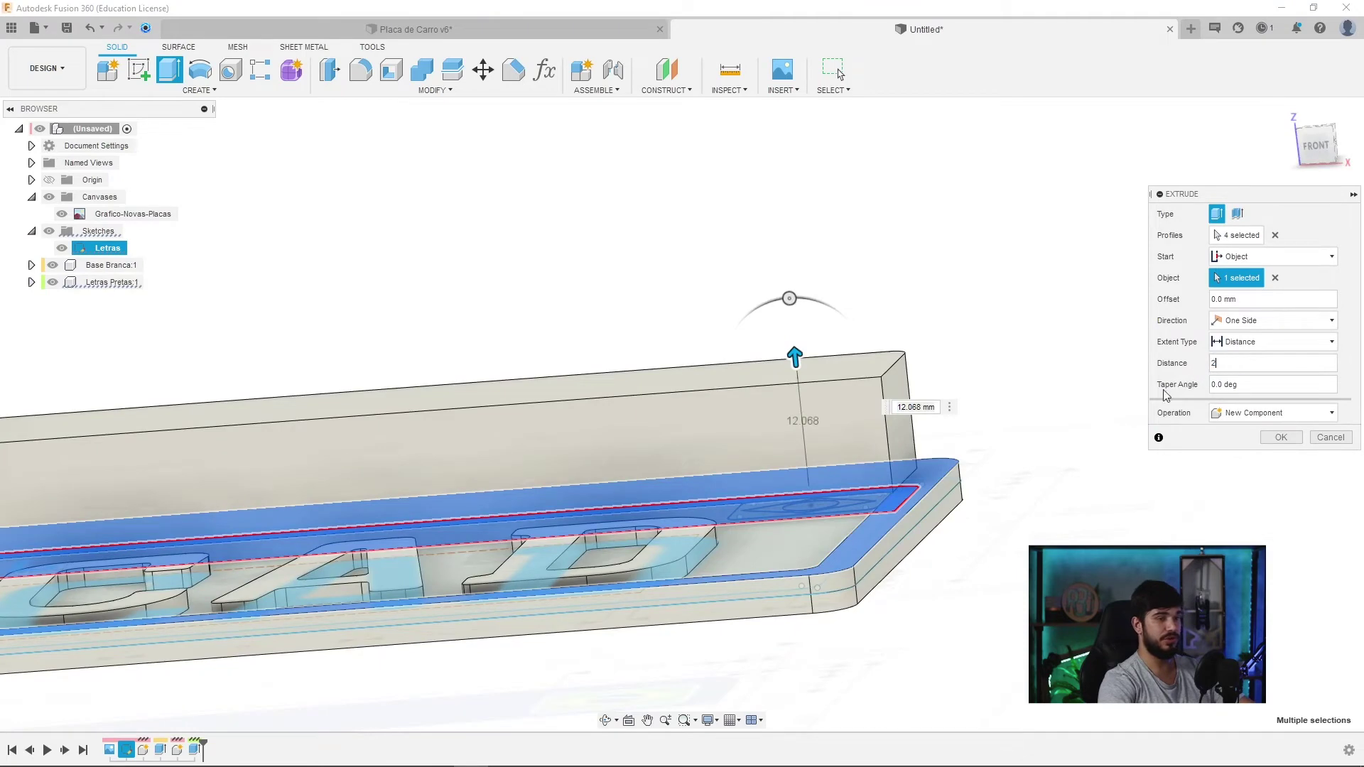
type("2")
key("Return")
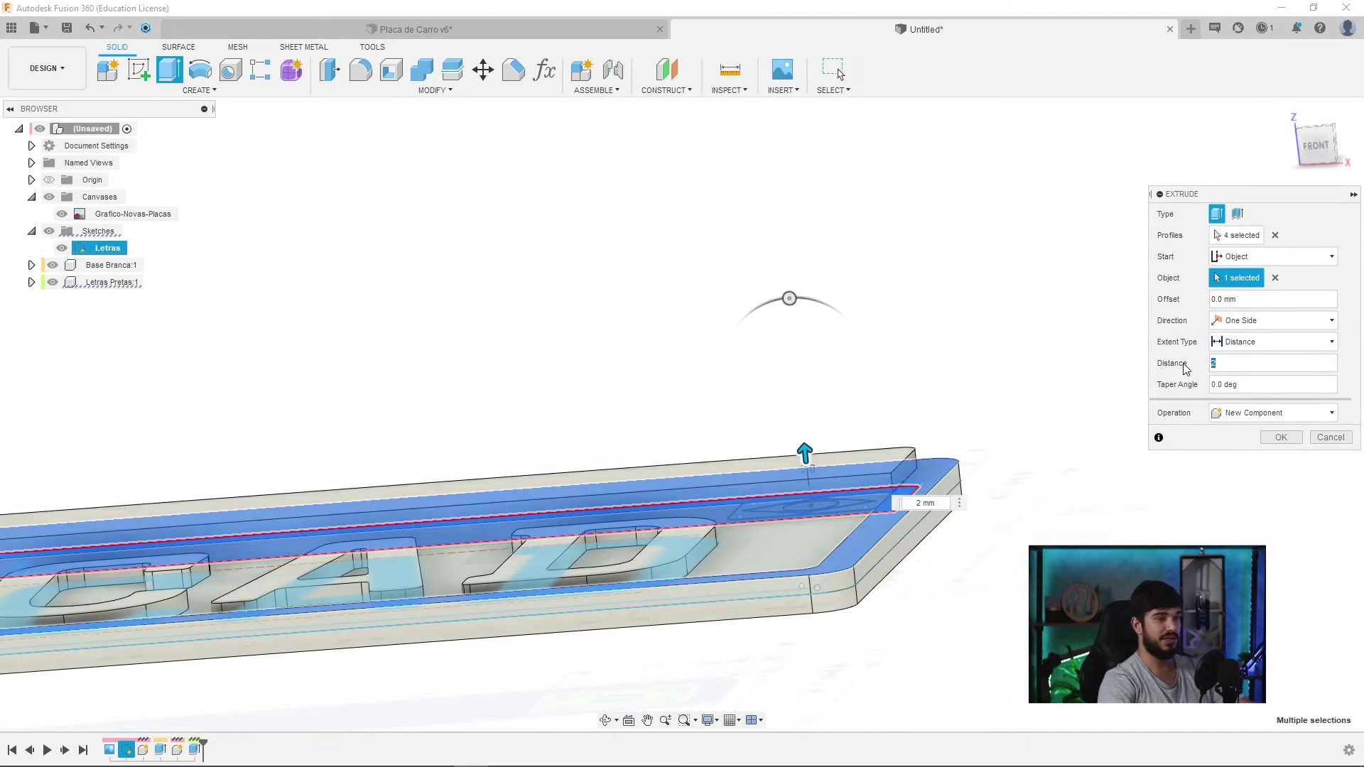
middle_click_drag(1060, 510, 1060, 488, "shift")
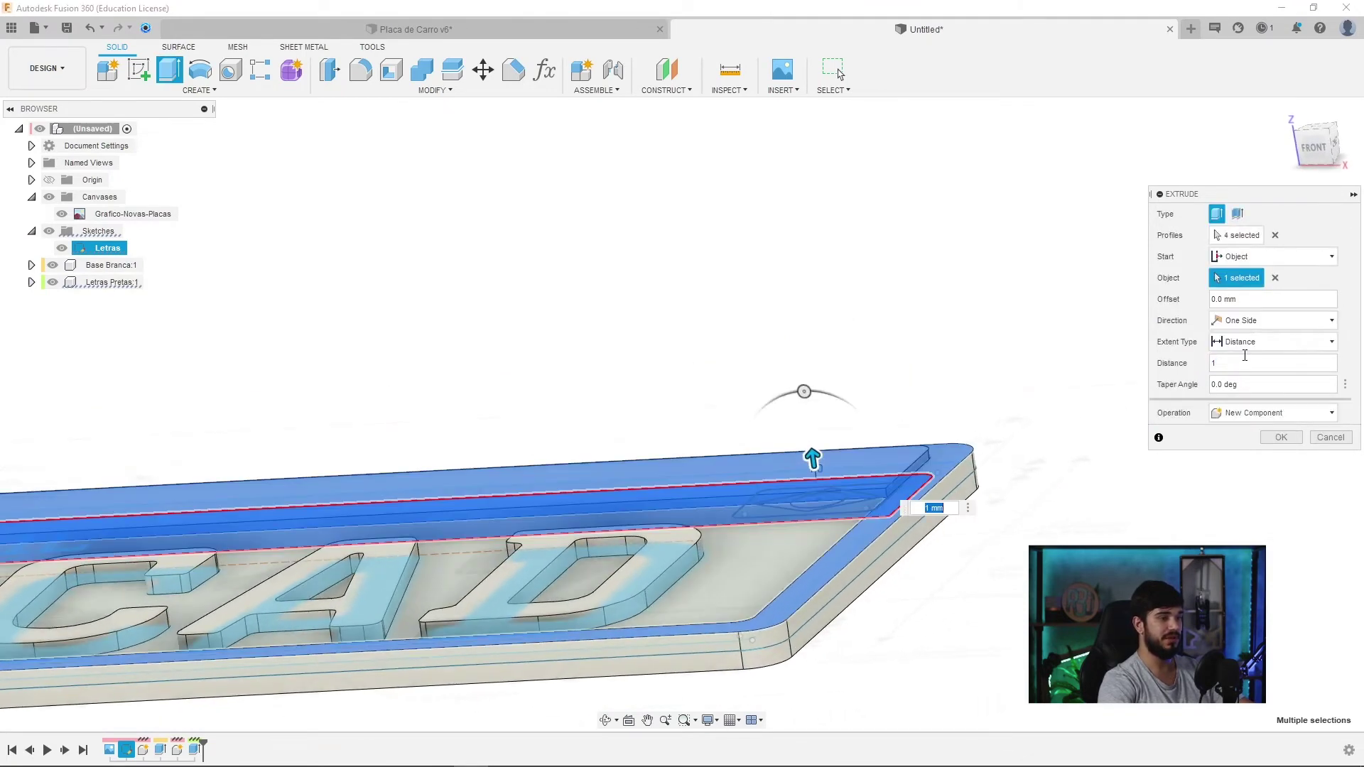
left_click(1245, 361)
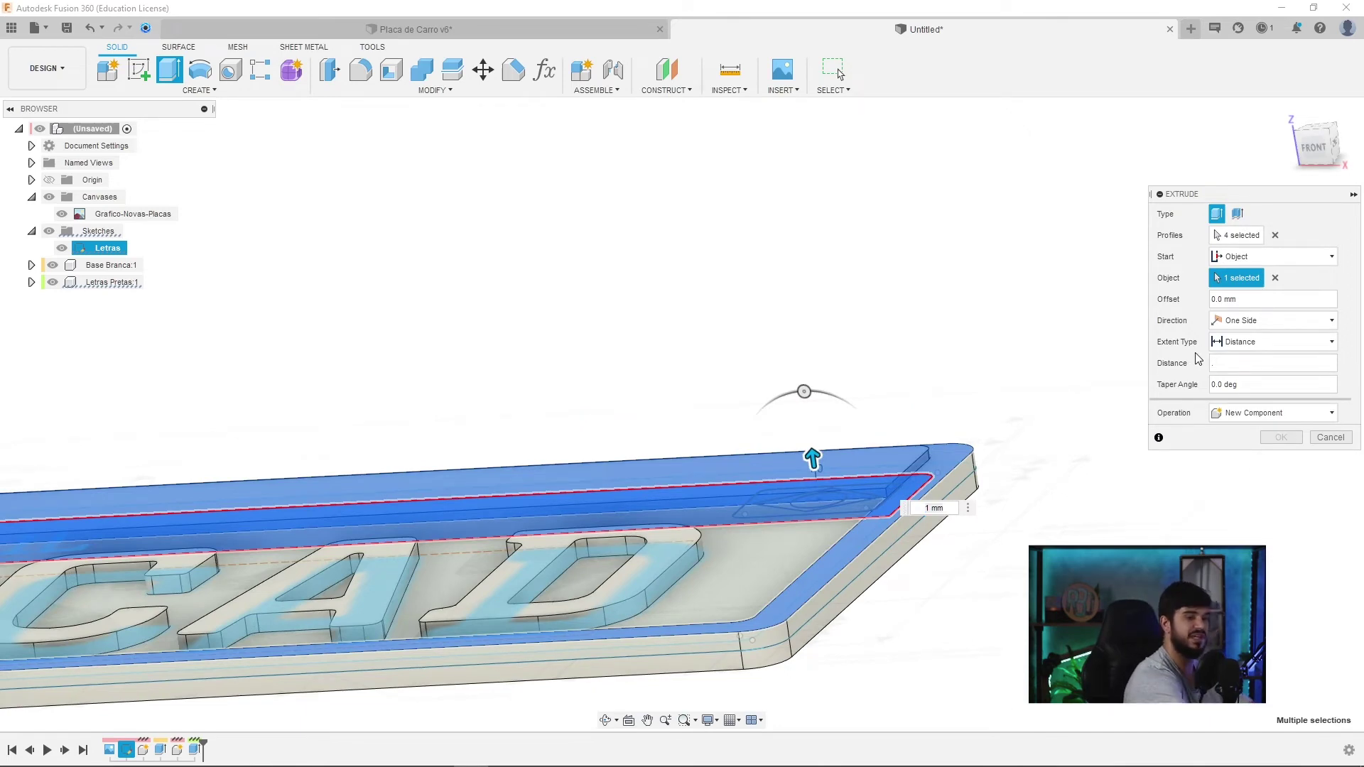
type("8")
key("Return")
type(".6")
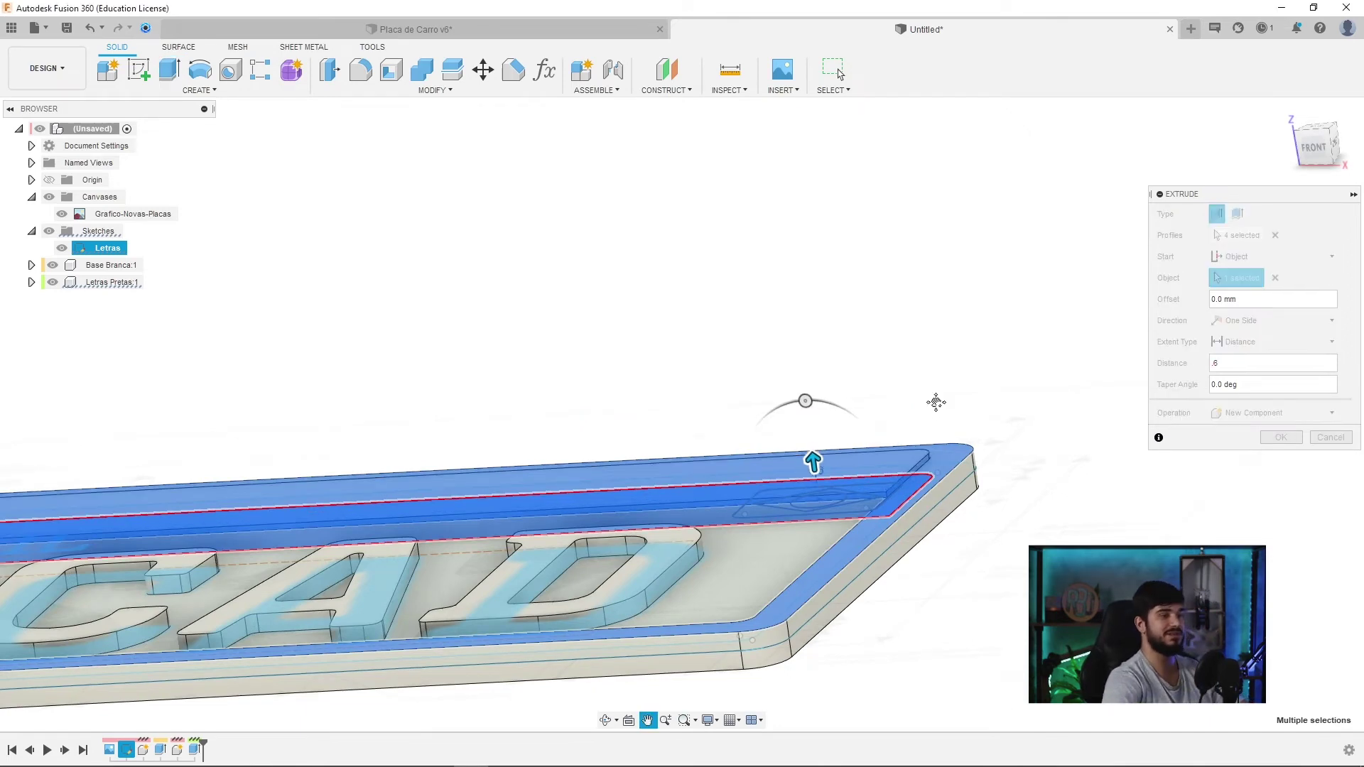
- Inspect the 0.6 mm preview from several angles and confirm the extrusion
mouse_move(1009, 381)
middle_mouse_down("shift")
mouse_move(948, 390)
mouse_move(976, 390)
mouse_move(969, 406)
mouse_move(897, 377)
mouse_move(839, 446)
middle_mouse_up("shift")
scroll(838, 446, "up", 3)
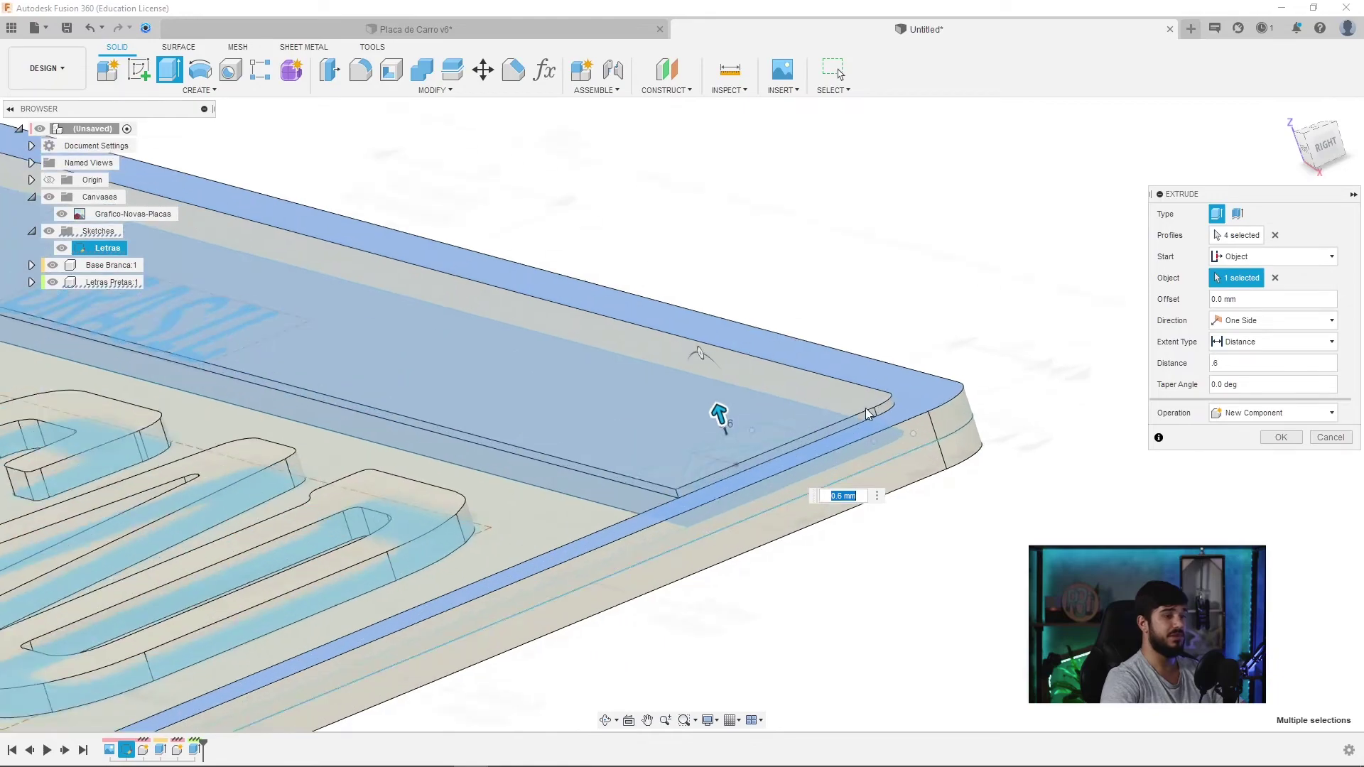
mouse_move(894, 399)
middle_mouse_down("shift")
mouse_move(837, 396)
mouse_move(814, 421)
middle_mouse_up("shift")
scroll(931, 384, "down", 3)
mouse_move(953, 420)
middle_mouse_down("shift")
mouse_move(905, 557)
mouse_move(993, 535)
middle_mouse_up("shift")
scroll(944, 457, "up", 1)
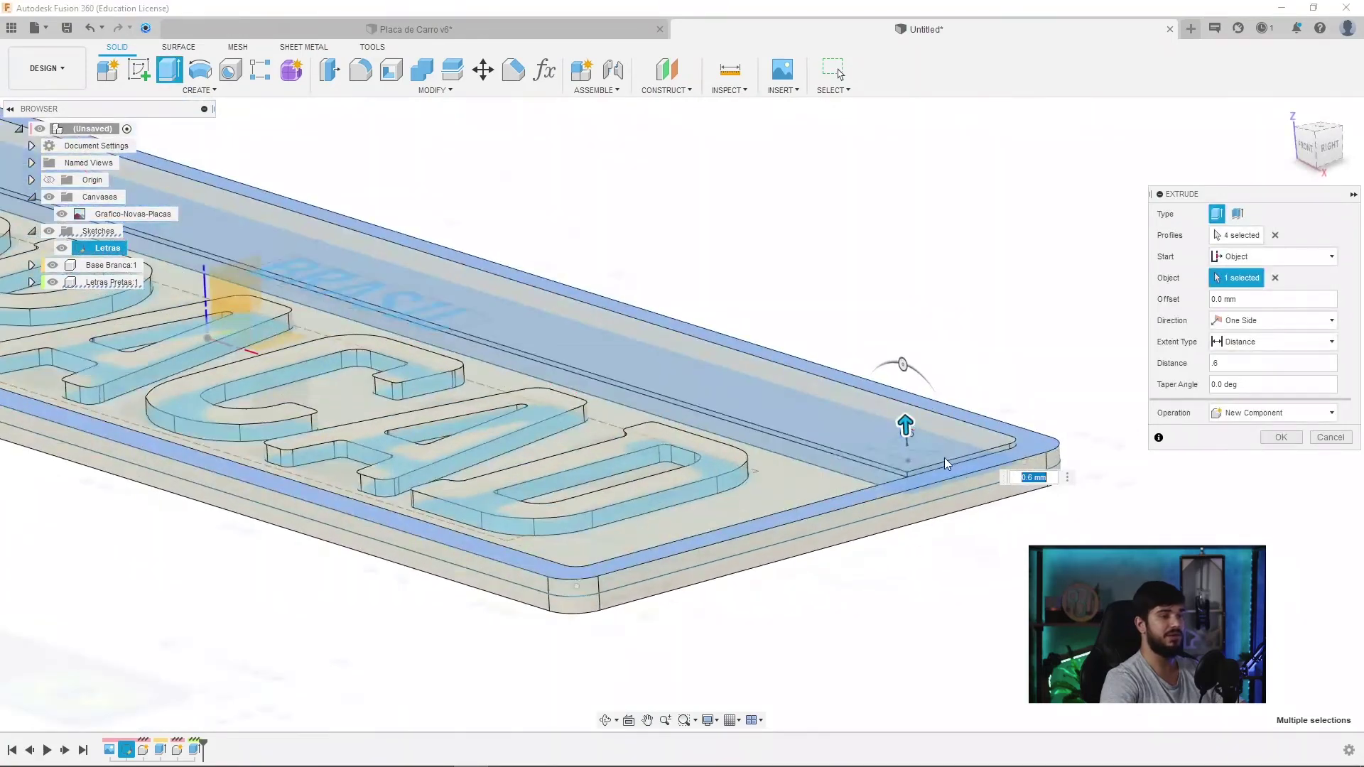
scroll(944, 457, "up", 2)
scroll(908, 533, "up", 1)
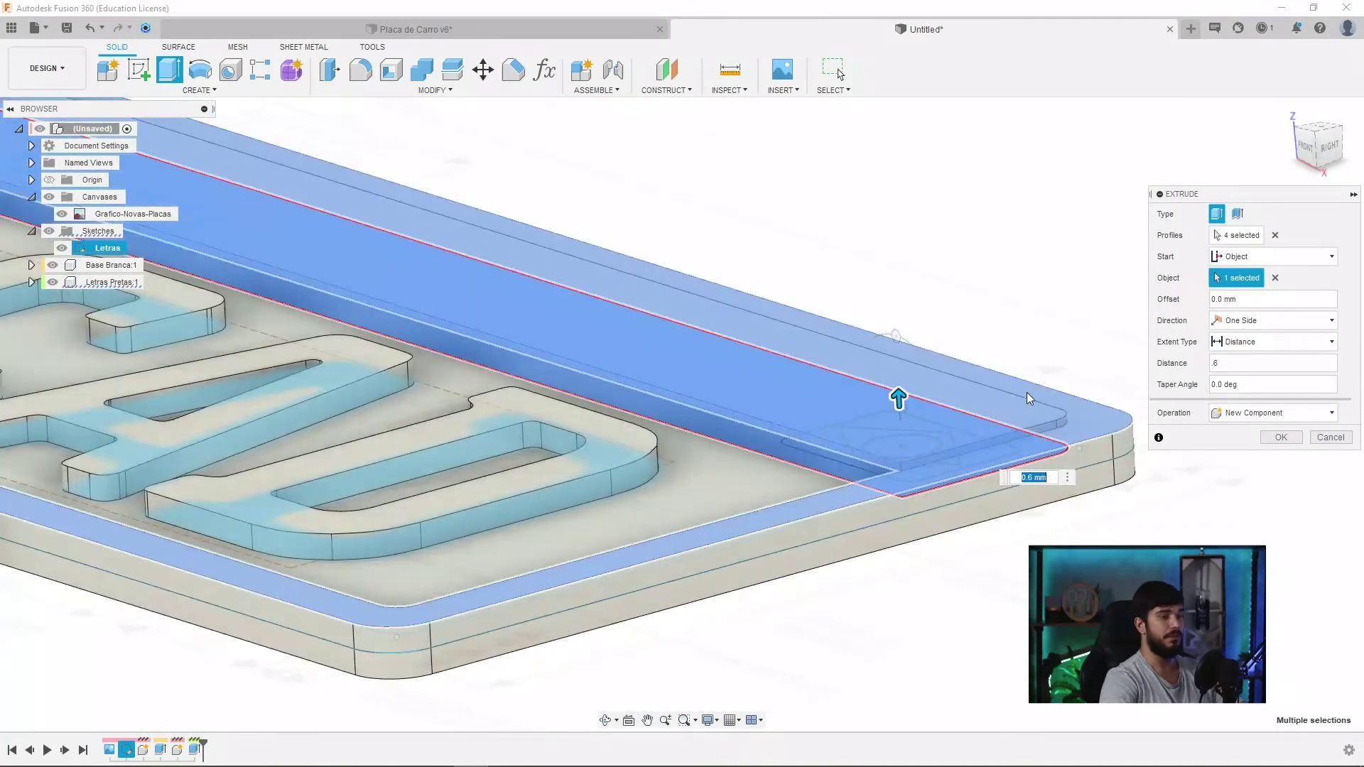
mouse_move(1026, 392)
middle_mouse_down("shift")
mouse_move(977, 395)
mouse_move(893, 597)
middle_mouse_up("shift")
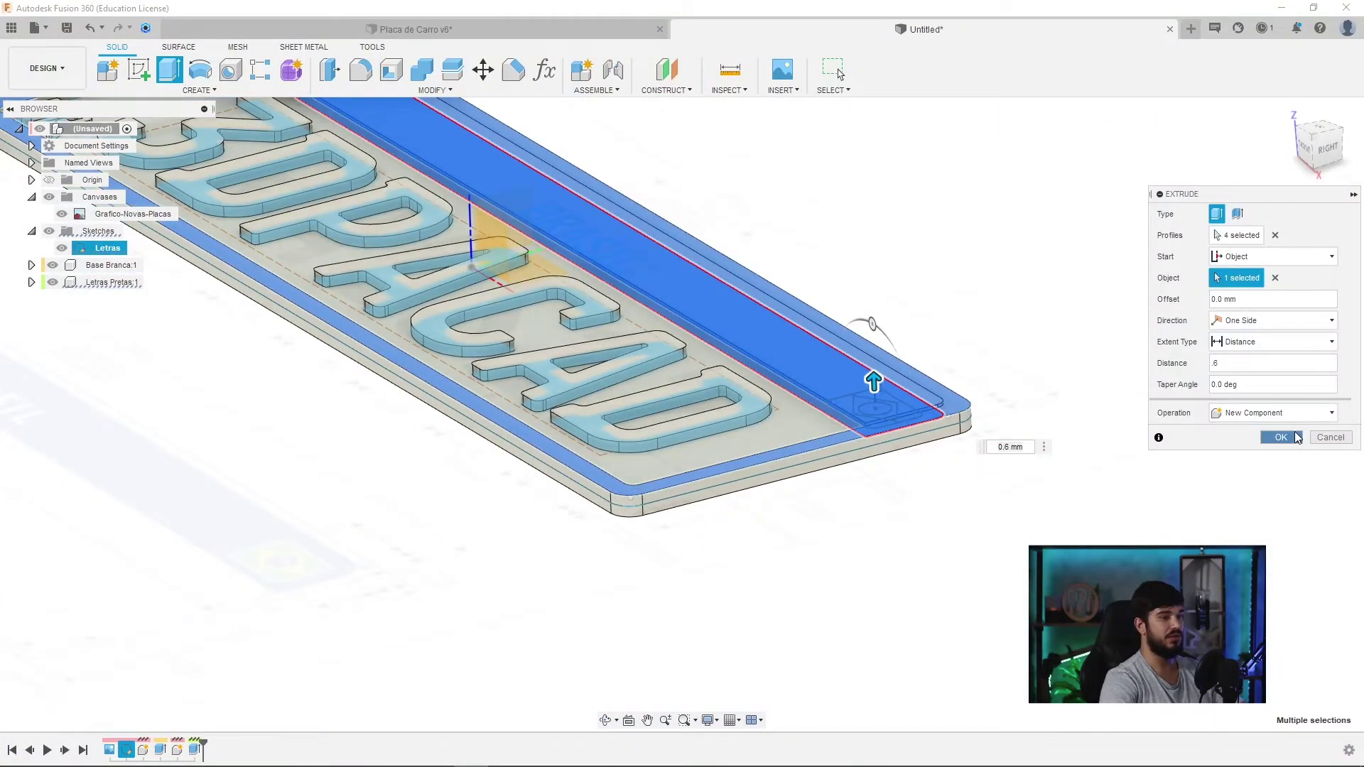
left_click(1280, 437)
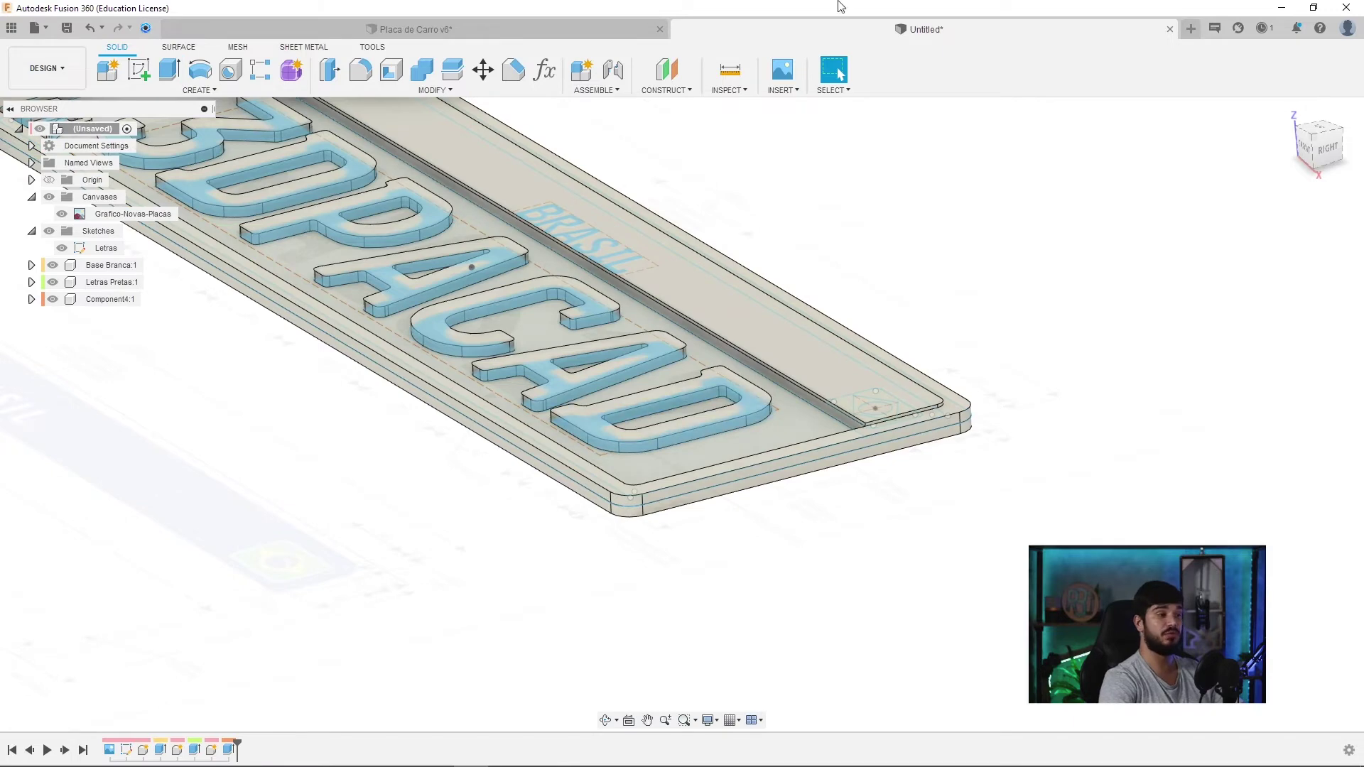
- Duplicate the white plastic appearance as near-black and apply it to the plate frame
scroll(341, 630, "down", 5)
mouse_move(341, 631)
middle_mouse_down("shift")
mouse_move(578, 579)
mouse_move(663, 649)
mouse_move(630, 648)
mouse_move(1004, 545)
mouse_move(1025, 512)
middle_mouse_up("shift")
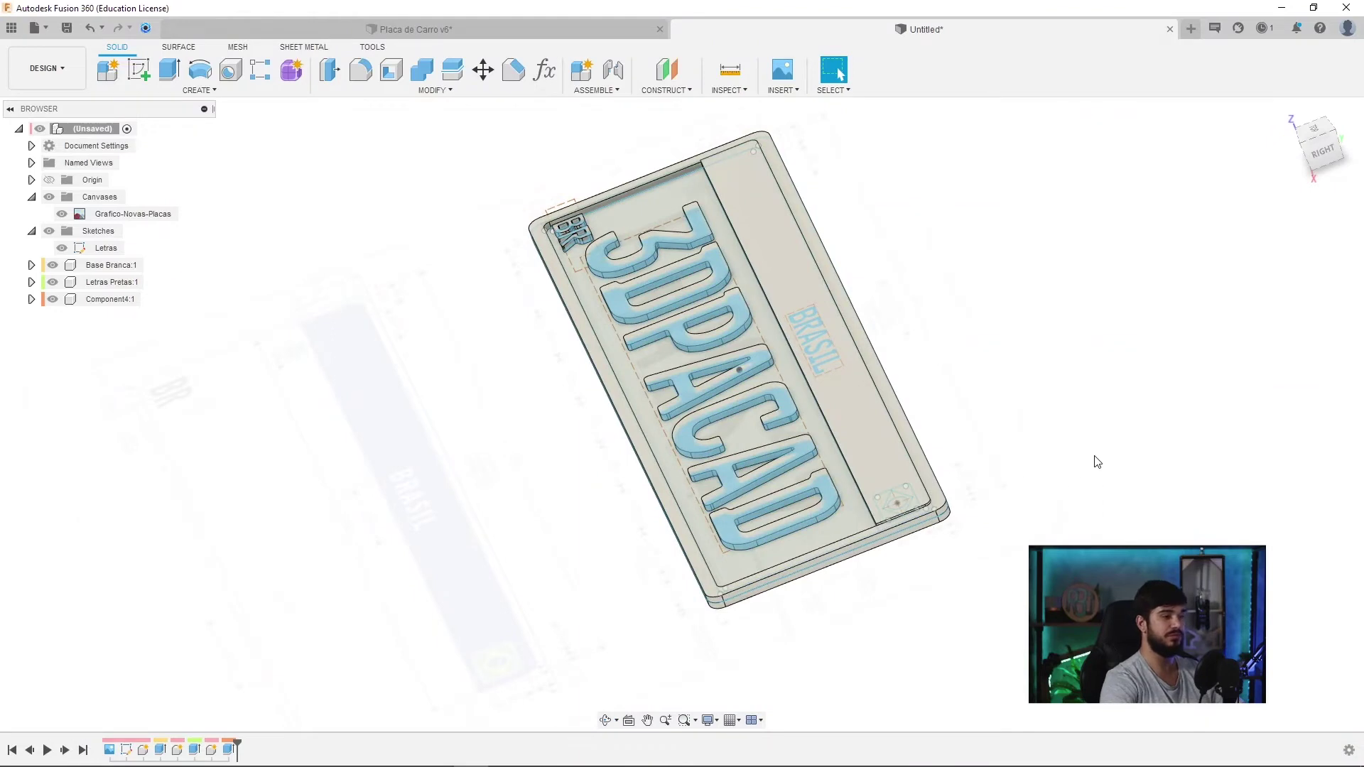
key("a")
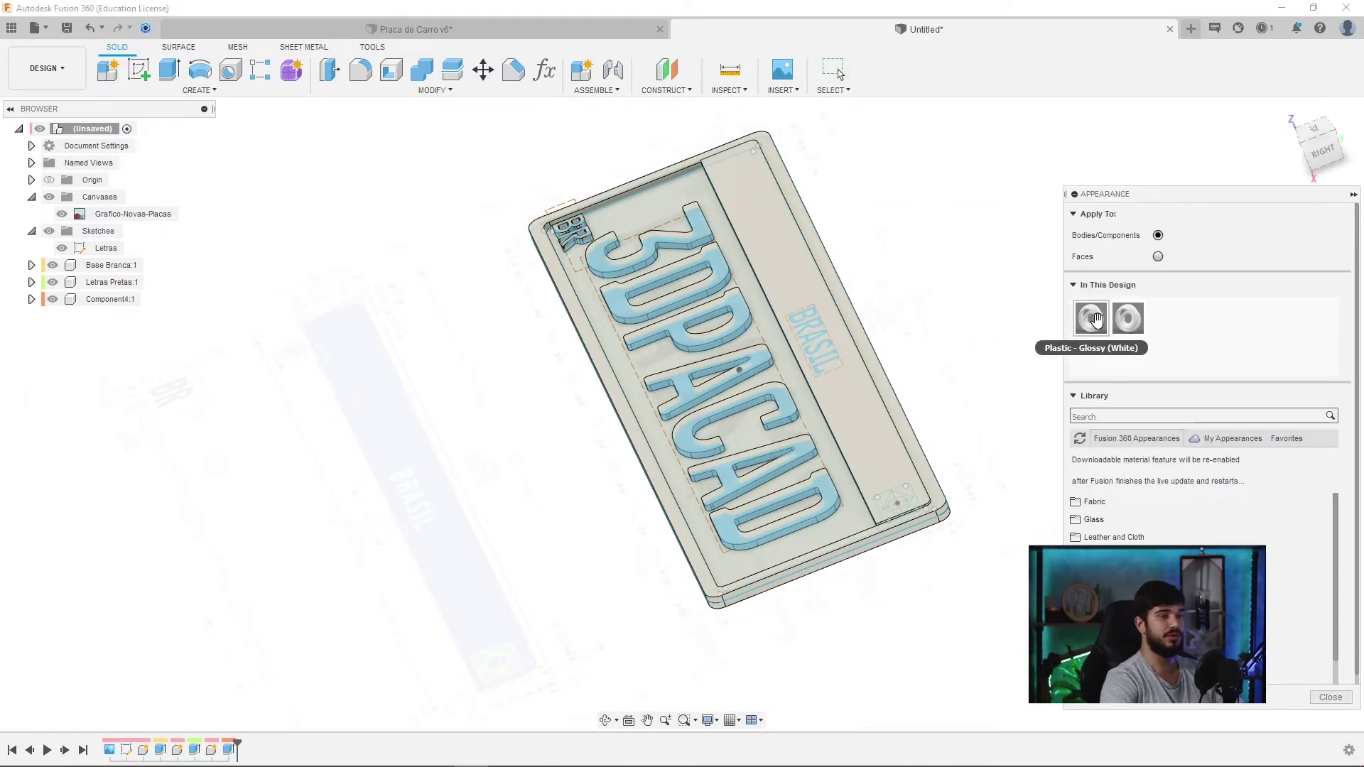
right_click(1096, 322)
left_click(1138, 345)
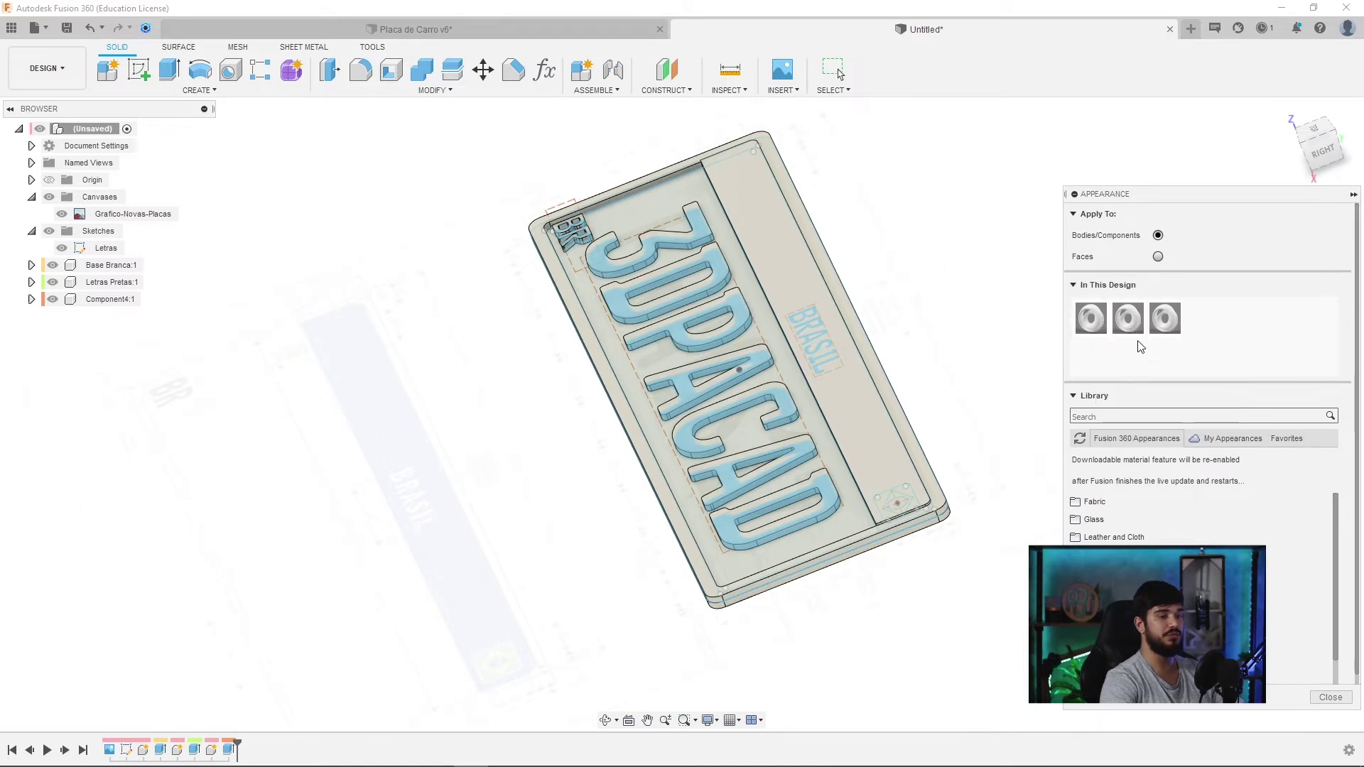
right_click(1152, 328)
left_click(1184, 341)
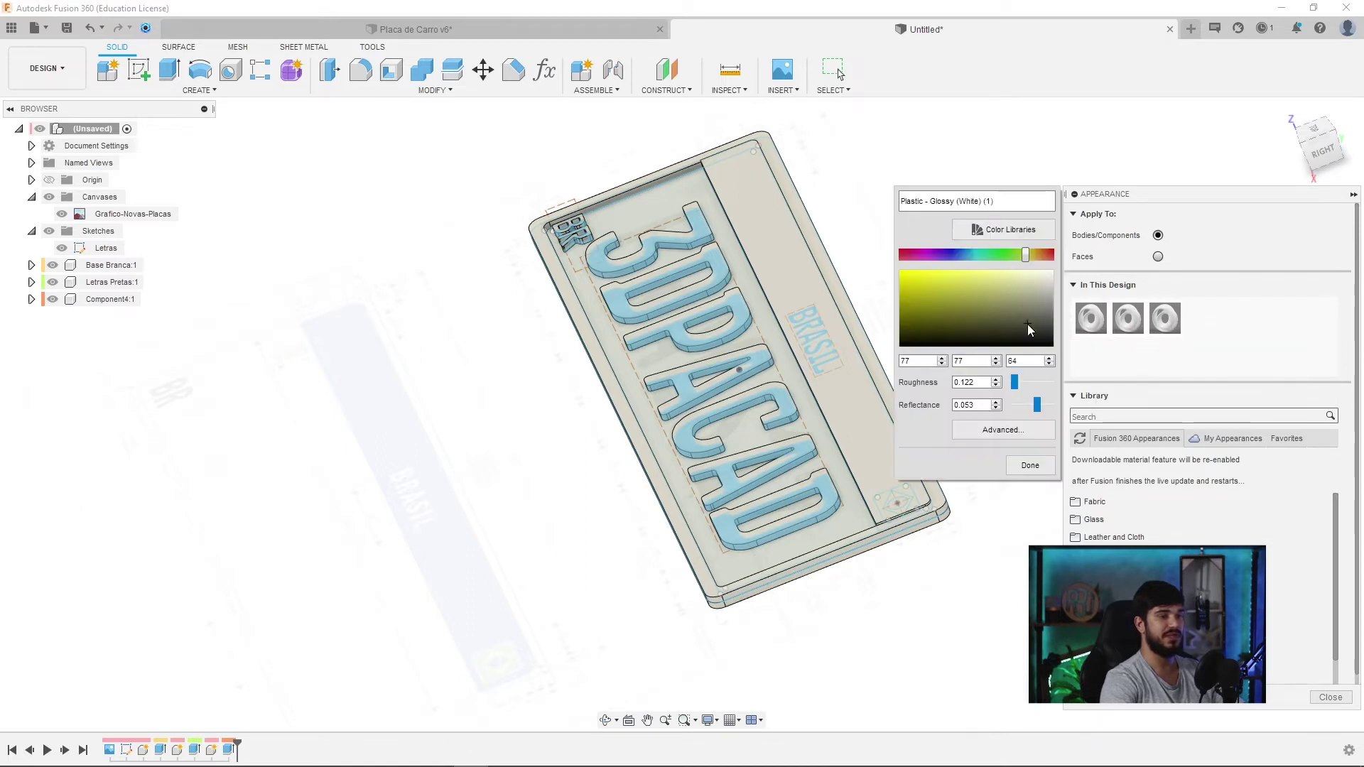
left_click(1030, 465)
mouse_move(1166, 318)
left_mouse_down()
mouse_move(1020, 331)
mouse_move(117, 284)
left_mouse_up()
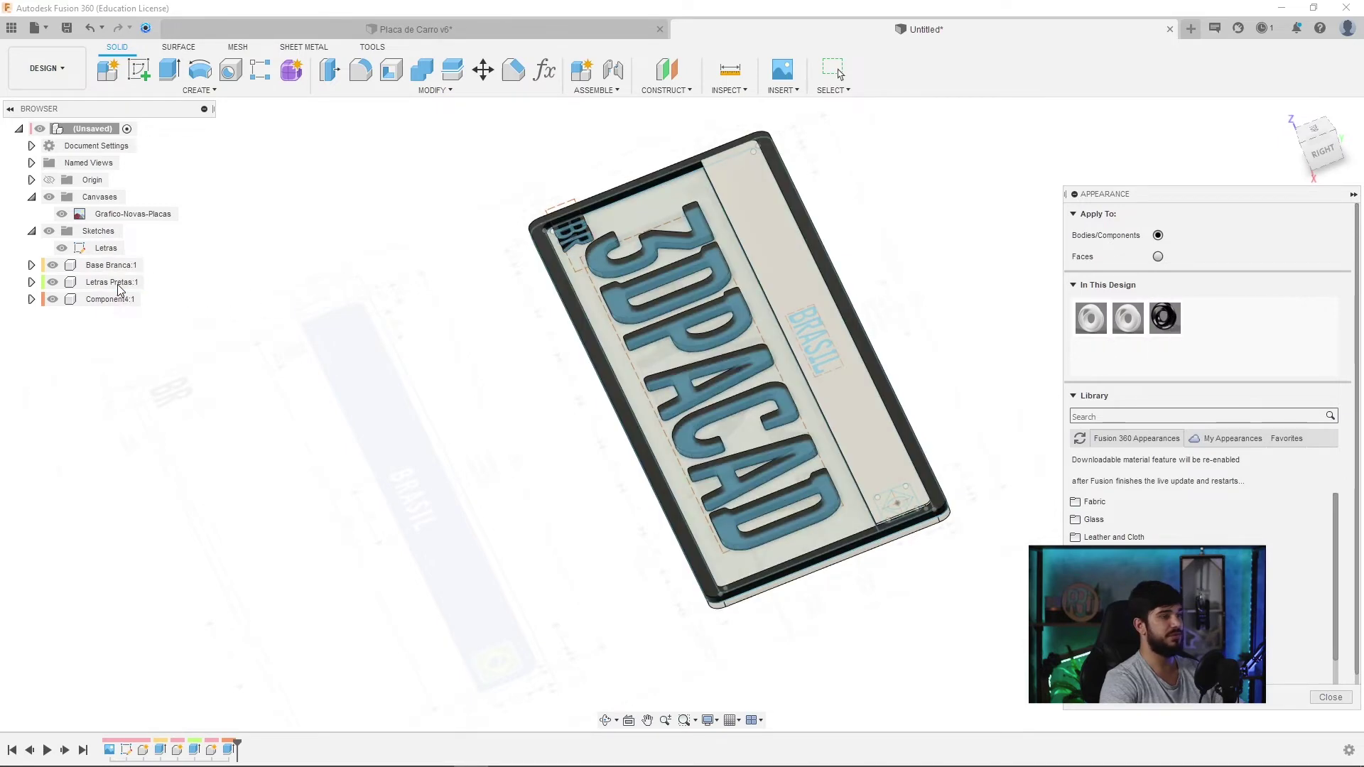
- Duplicate ABS (White) as a blue appearance (RGB 10, 104, 255) and apply it to Component4:1
right_click(1130, 318)
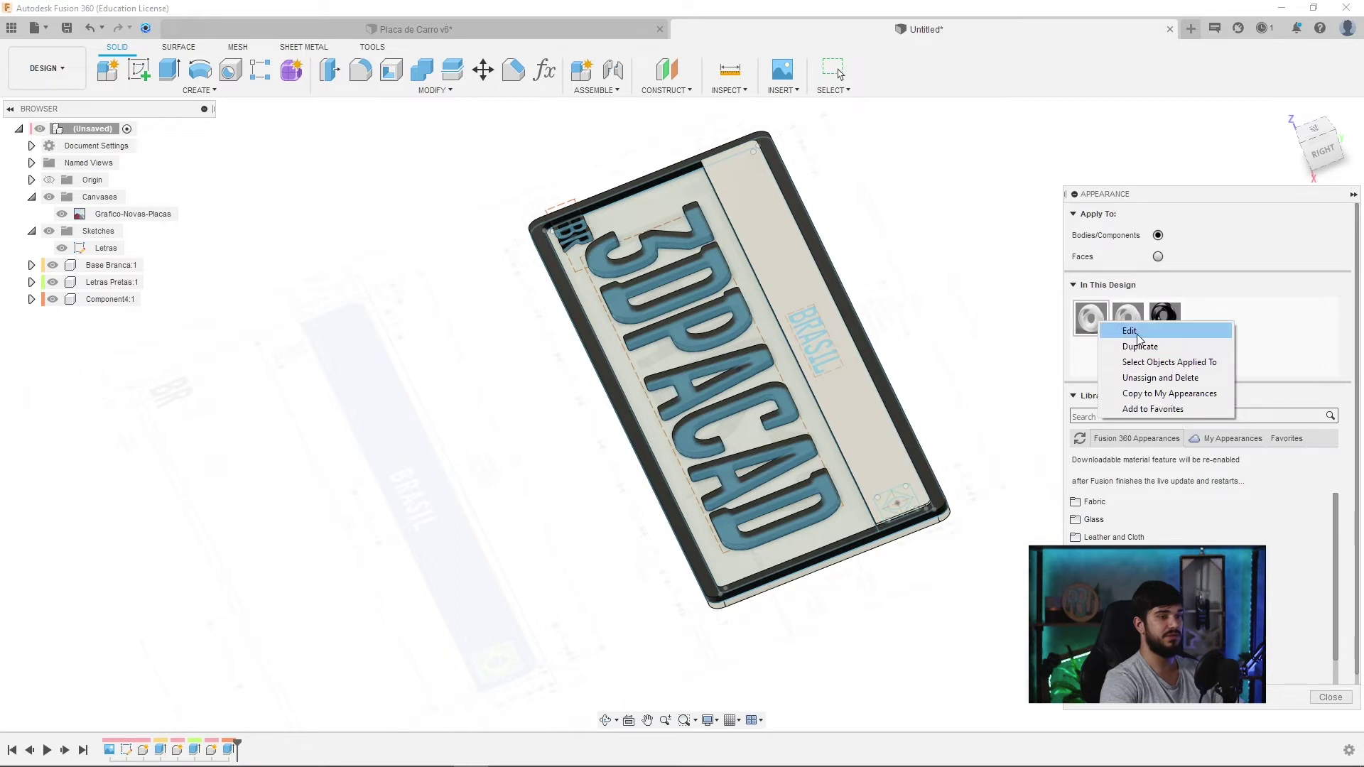
left_click(1139, 347)
right_click(1204, 319)
left_click(1240, 334)
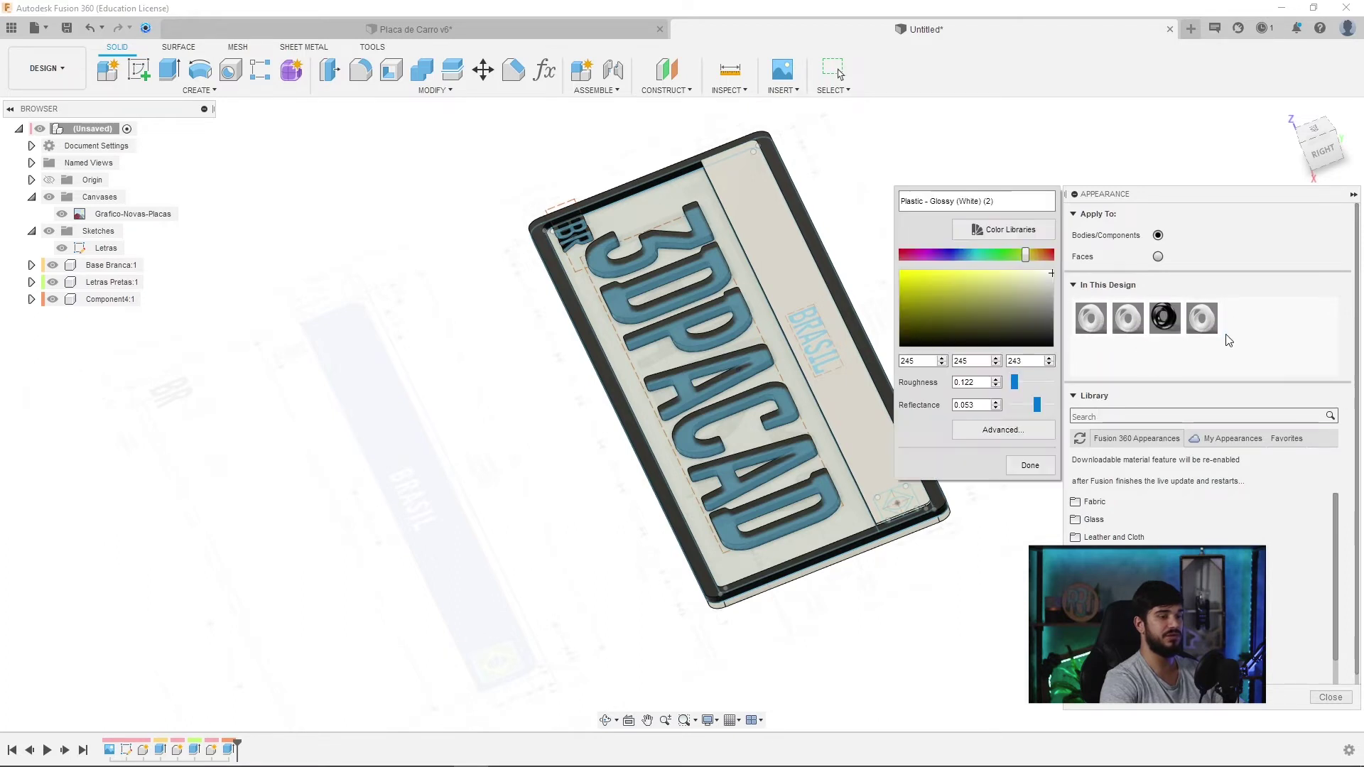
left_click_drag(977, 254, 906, 272)
left_click(941, 277)
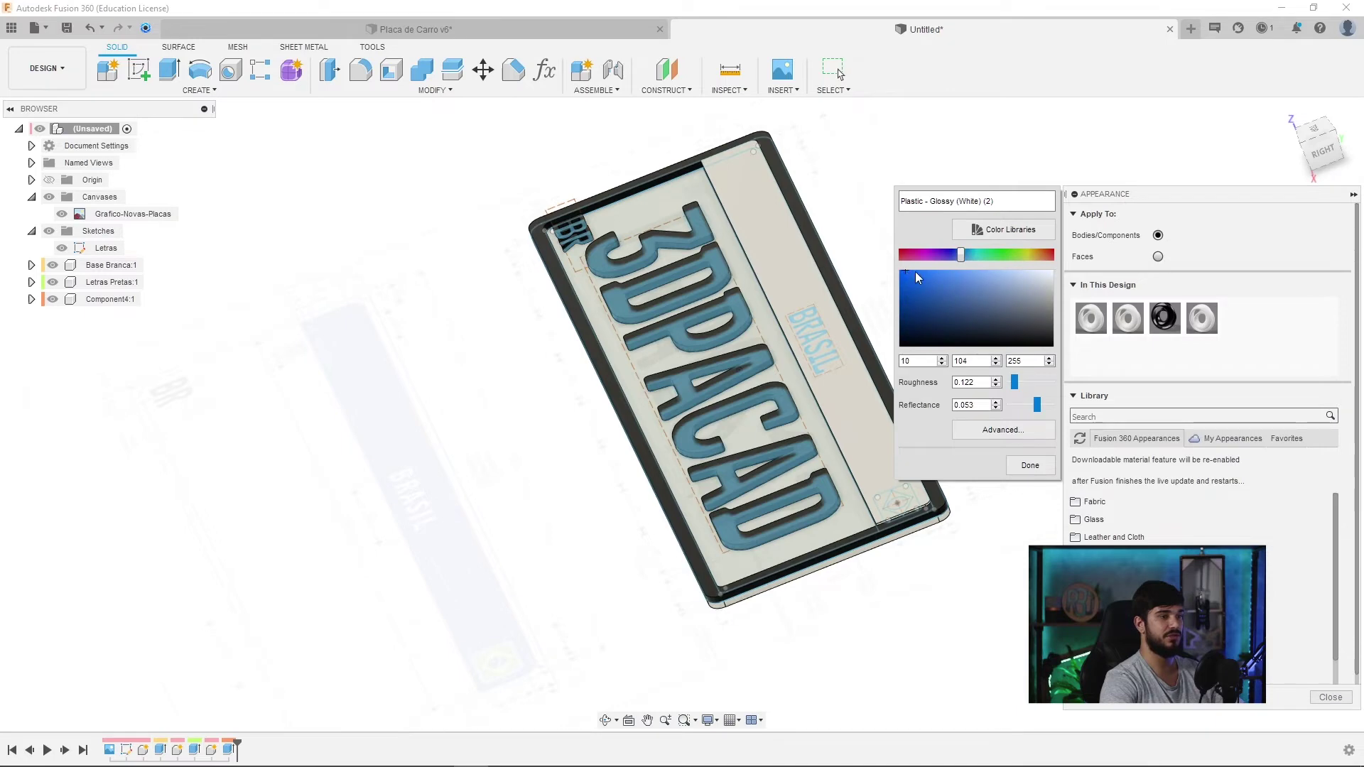
left_click(1030, 465)
left_click_drag(1200, 317, 95, 306)
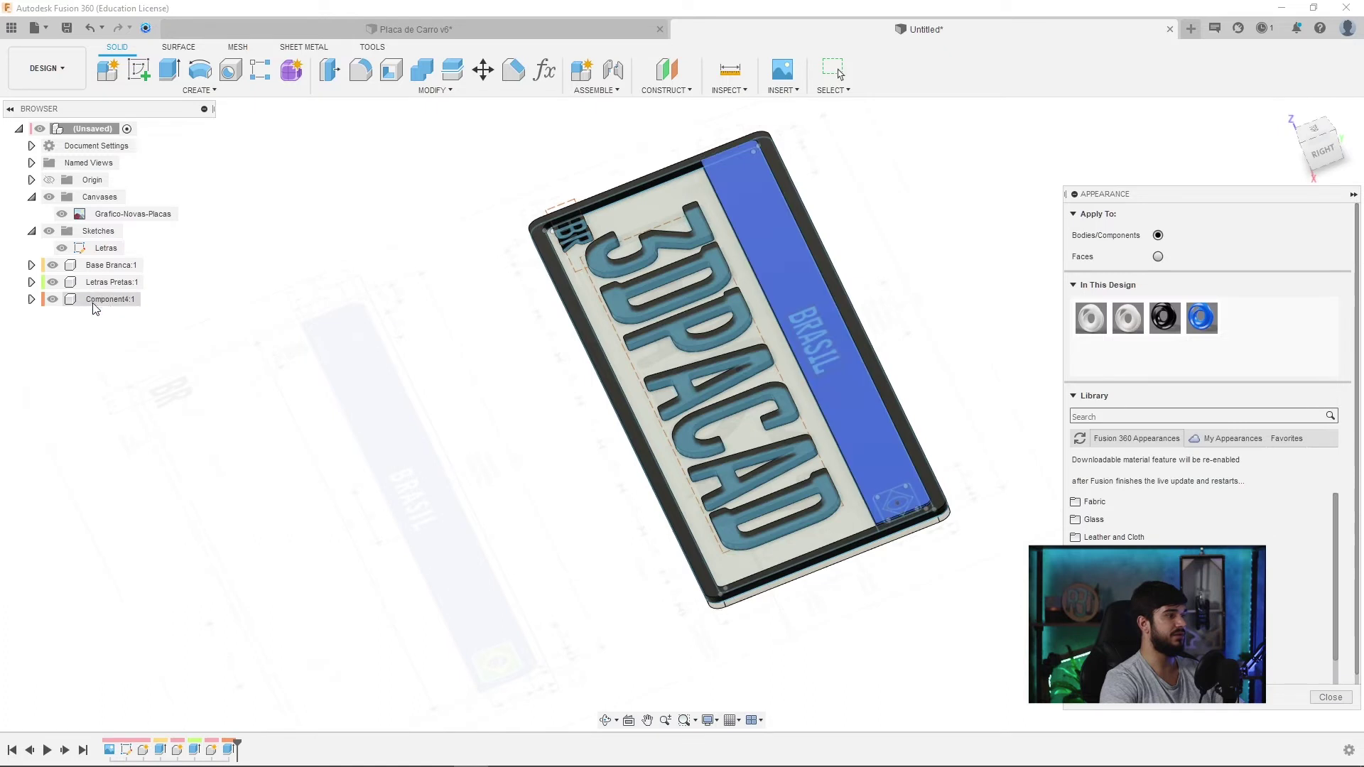
left_click_drag(94, 305, 111, 307)
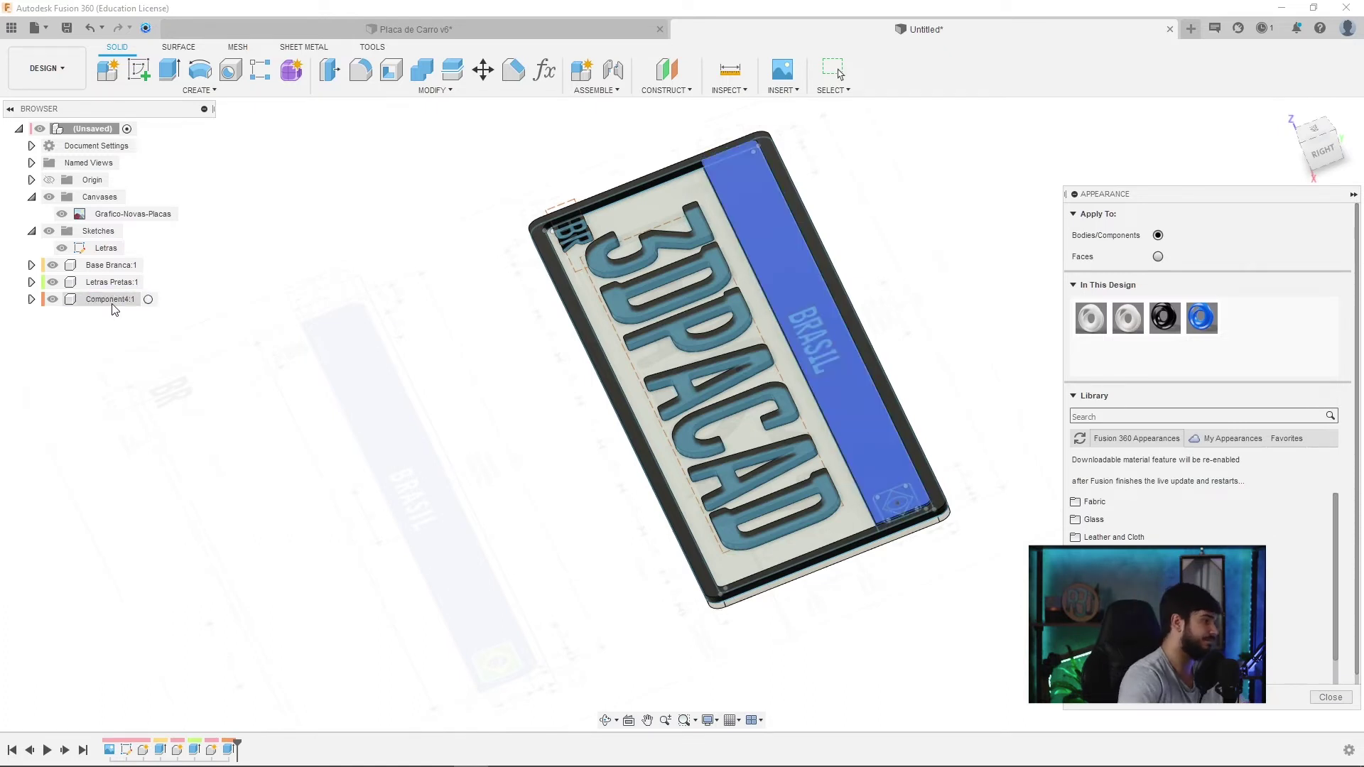
- Rename Component4:1 to Tarja Azul and switch to the Top view
double_click(111, 304)
type("Tarja Azul")
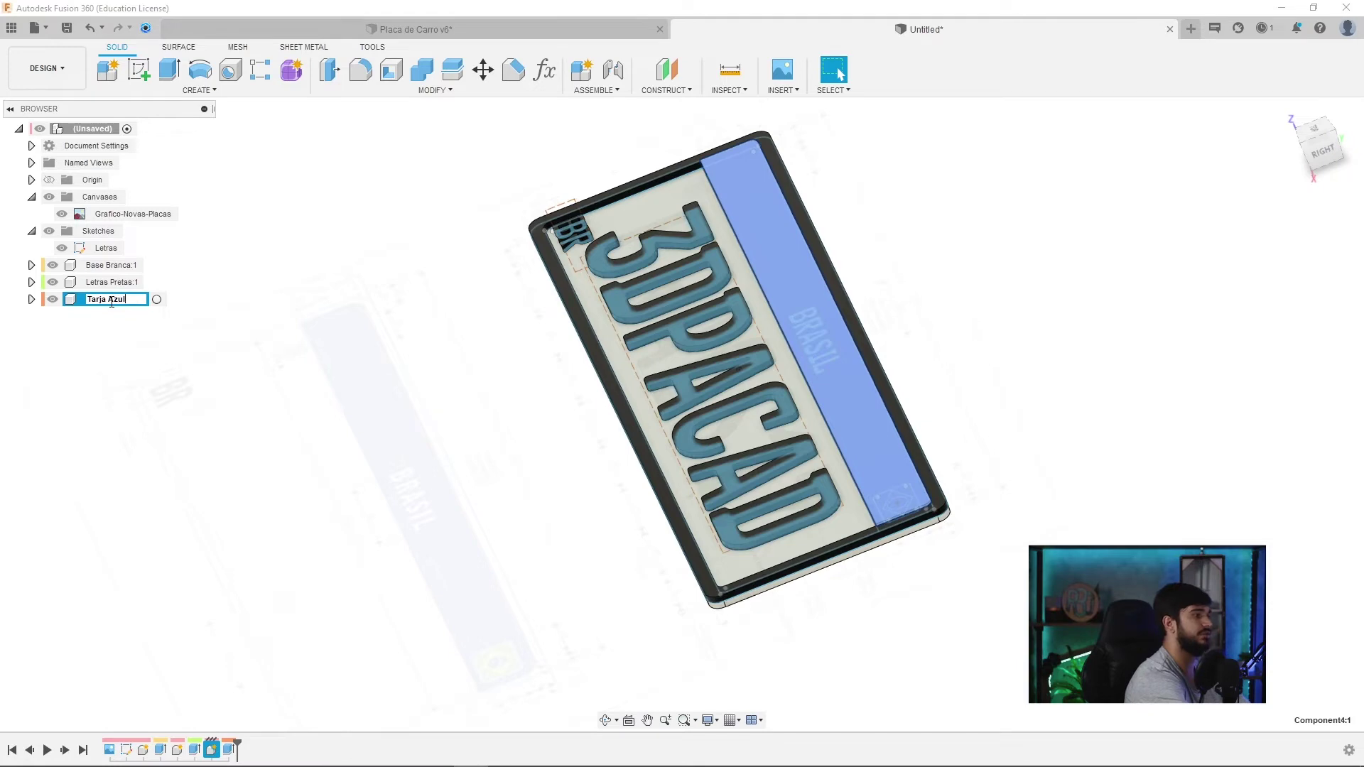
key("Return")
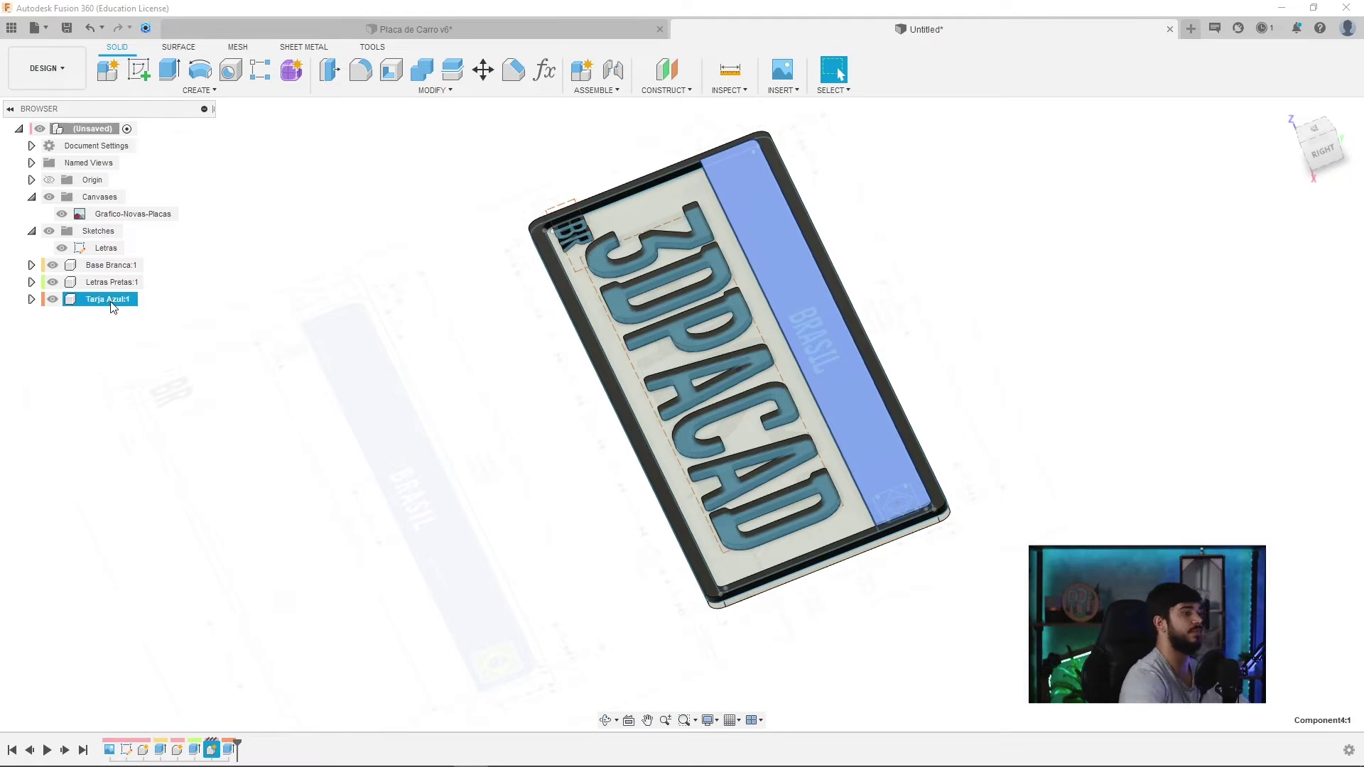
mouse_move(1030, 366)
middle_mouse_down("shift")
mouse_move(993, 413)
mouse_move(956, 398)
mouse_move(941, 347)
mouse_move(995, 384)
mouse_move(1043, 378)
mouse_move(1001, 405)
mouse_move(992, 441)
middle_mouse_up("shift")
left_click(1313, 137)
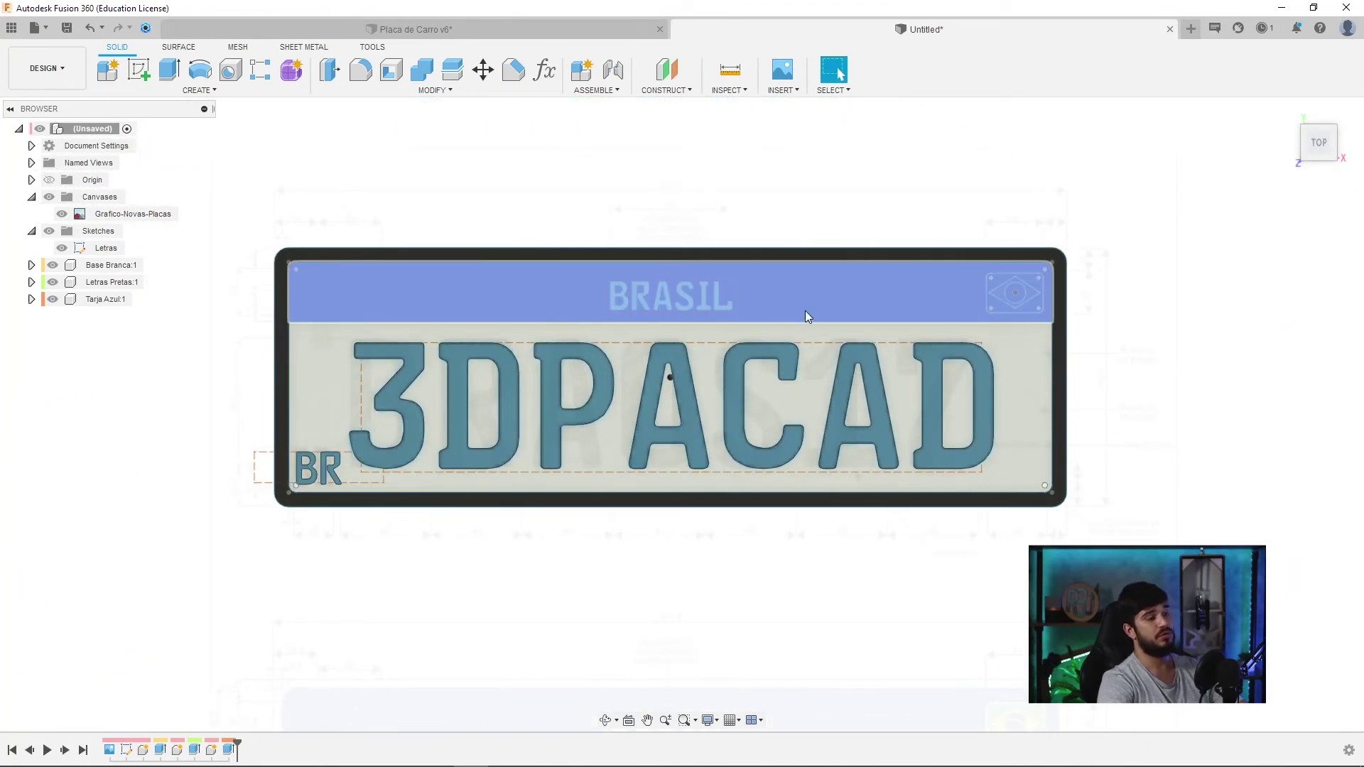
- Hide the Base Branca, Letras Pretas and Tarja Azul bodies to reveal the BRASIL sketch text
left_click(52, 300)
left_click(52, 282)
left_click(52, 265)
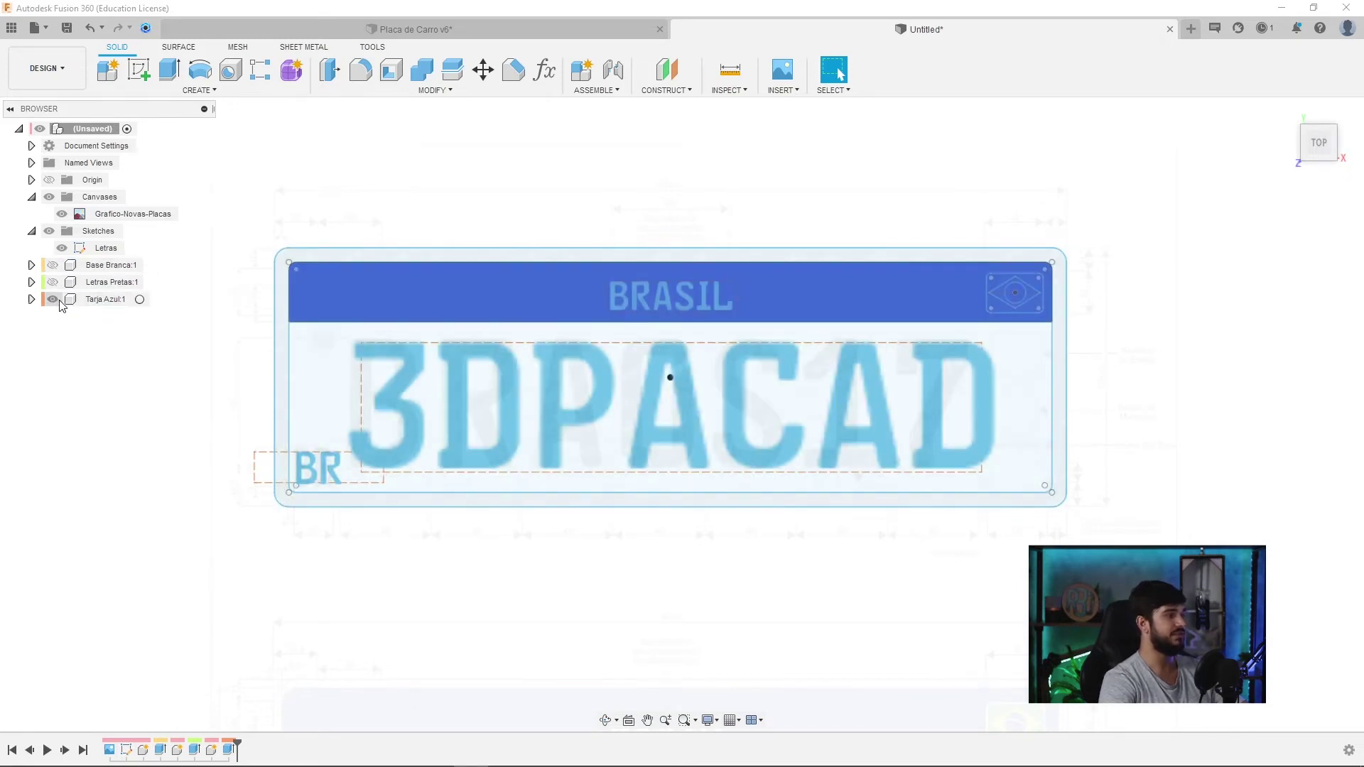
left_click(51, 299)
middle_click_drag(774, 411, 758, 343, "shift")
scroll(682, 314, "up", 2)
scroll(682, 314, "up", 3)
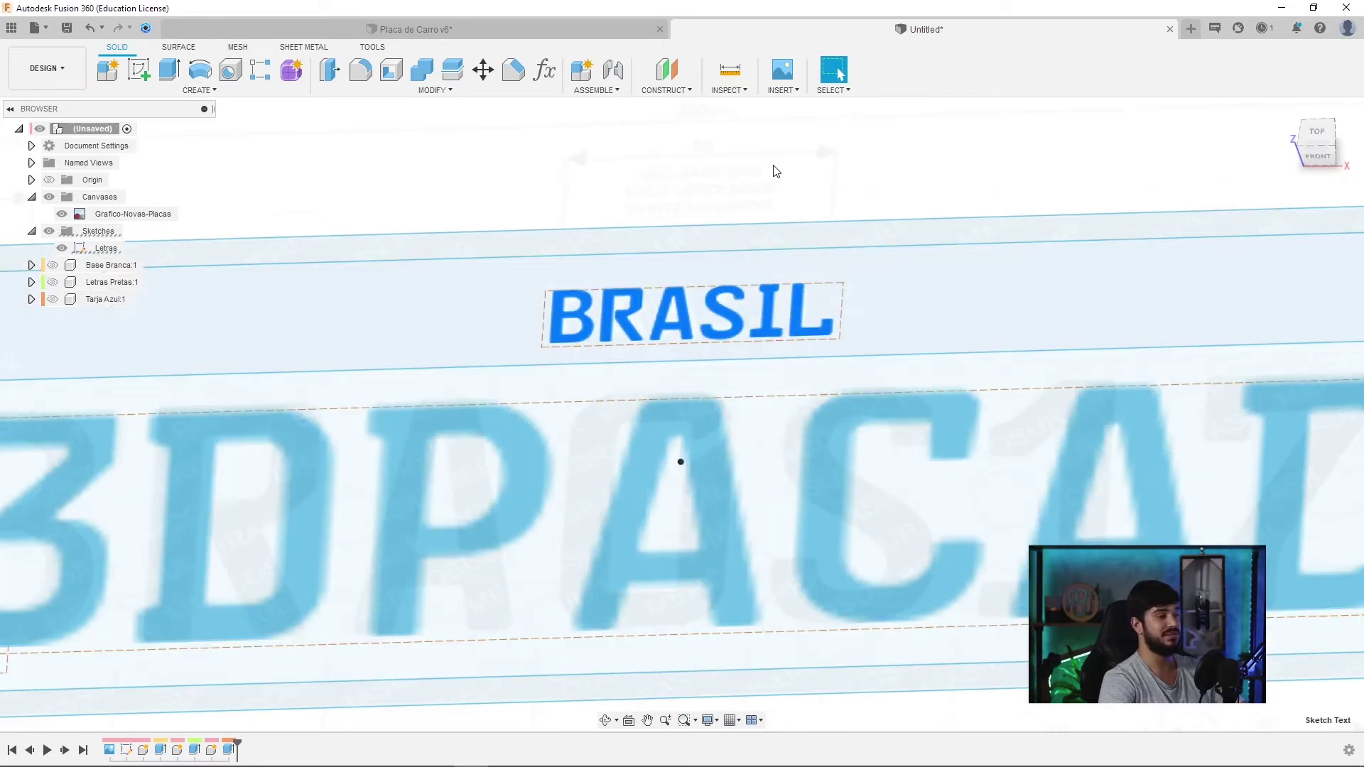
scroll(758, 253, "down", 4)
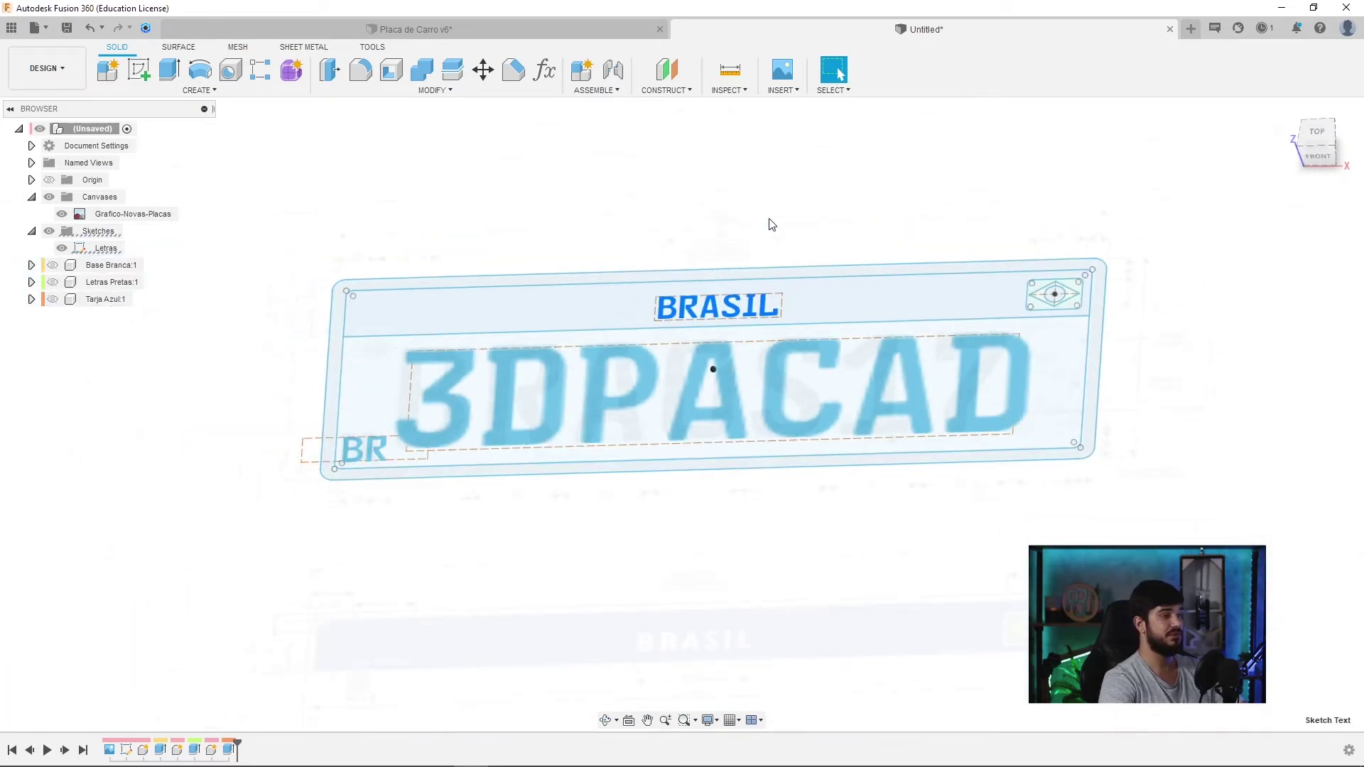
key("e")
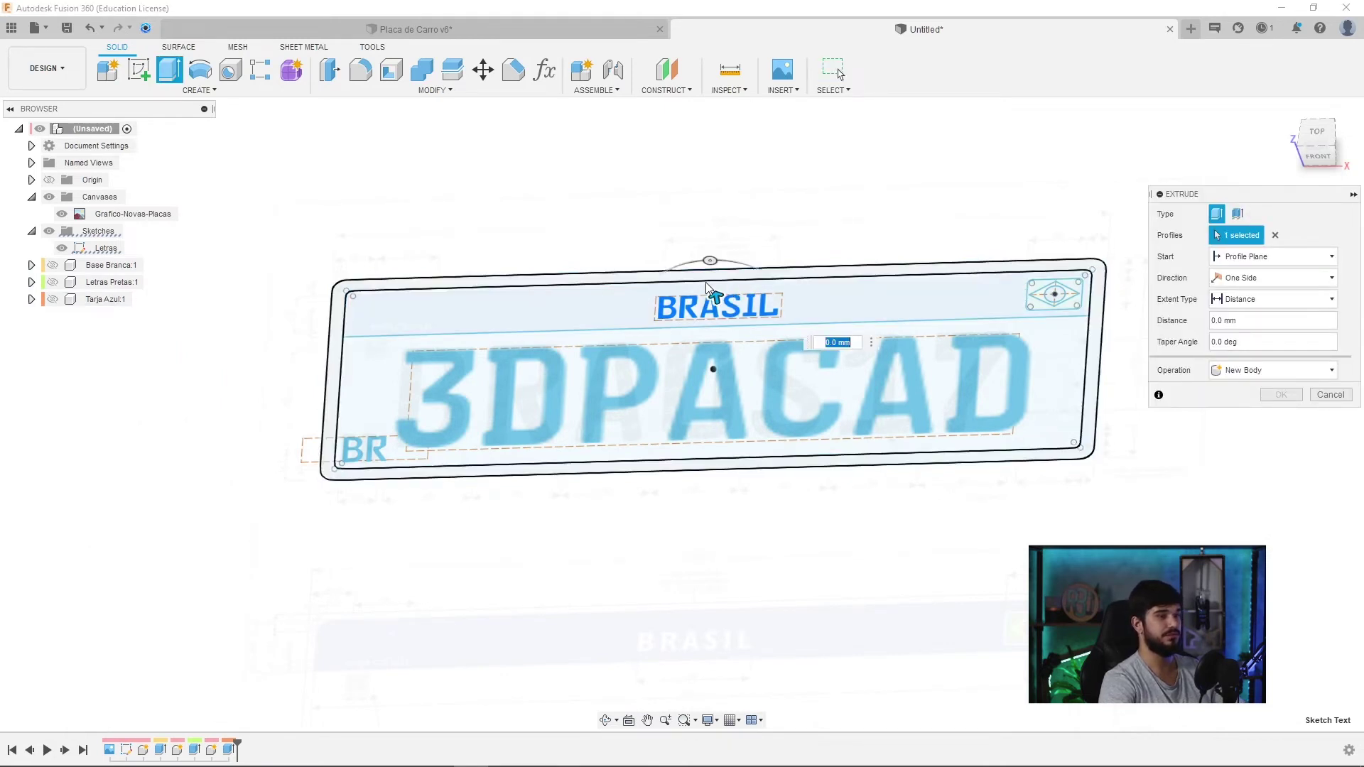
- Unhide the Tarja Azul band, the white base and the letters bodies
middle_click_drag(295, 365, 282, 339, "shift")
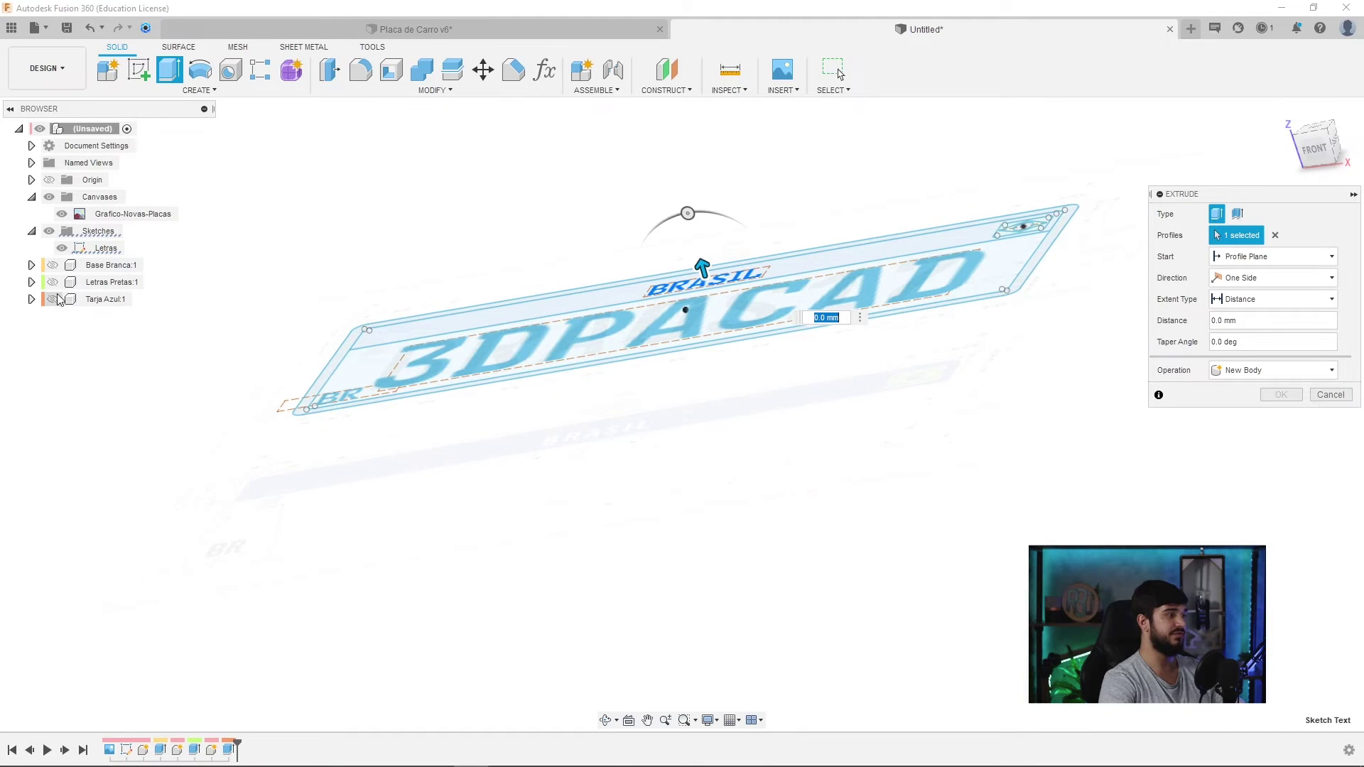
left_click(53, 299)
left_click(52, 265)
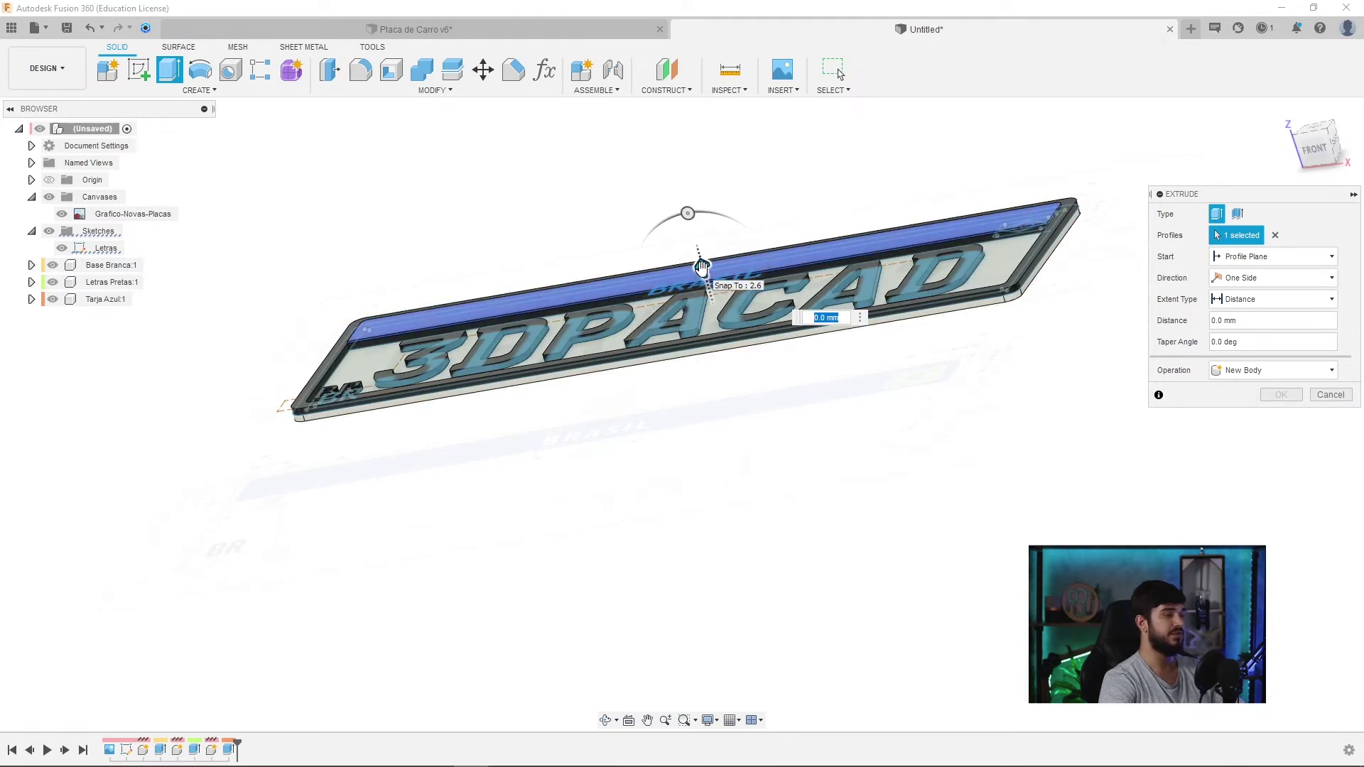
- Cut the BRASIL text 18.485 mm deep into the blue band
left_click_drag(663, 217, 668, 203)
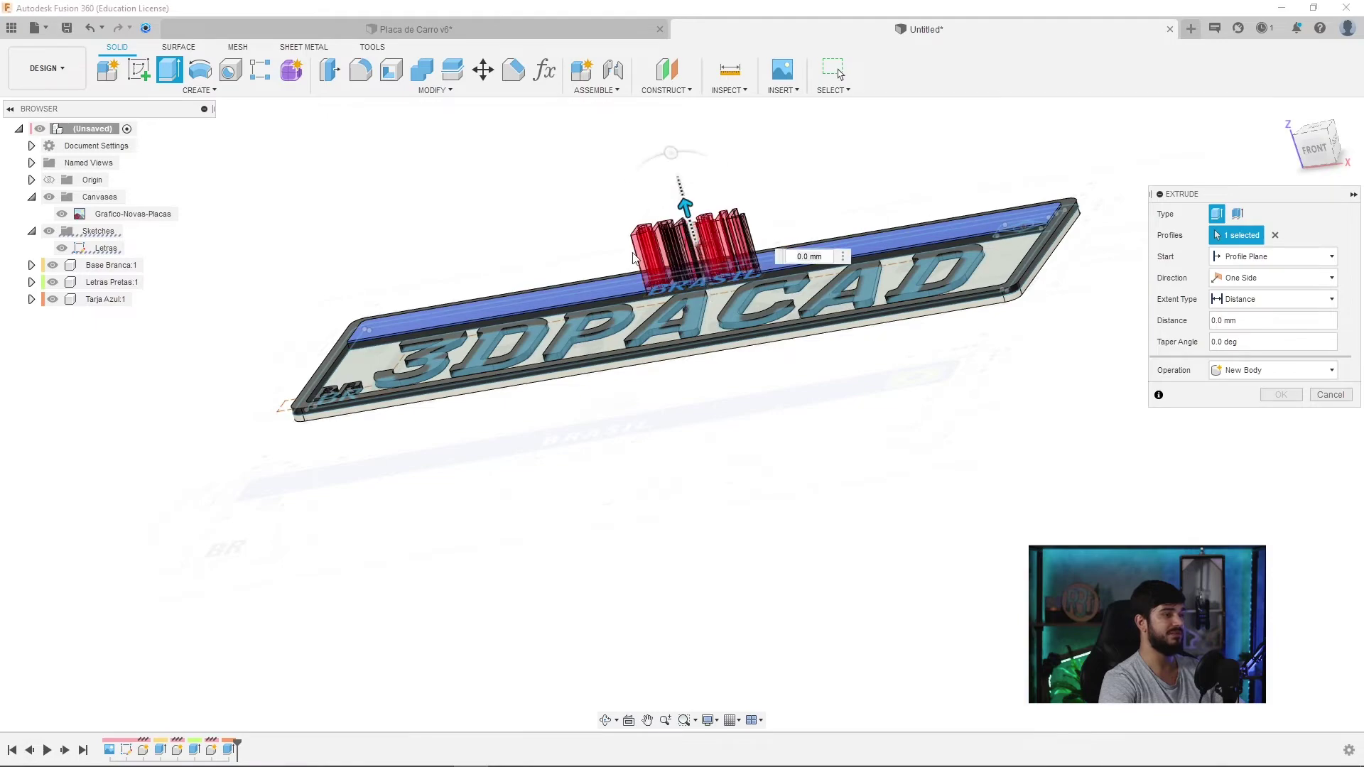
middle_click_drag(668, 203, 664, 421, "shift")
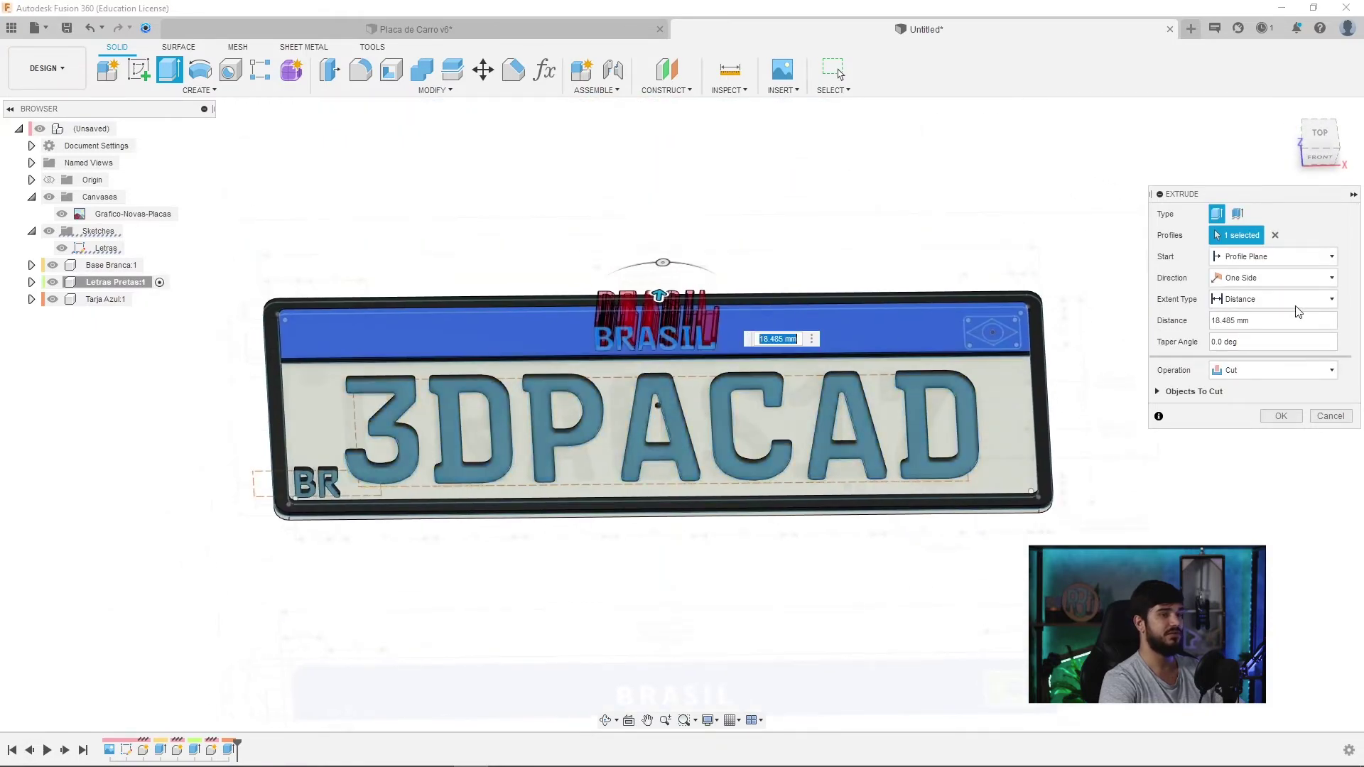
scroll(654, 350, "up", 3)
scroll(654, 350, "up", 3)
middle_click_drag(654, 350, 668, 403, "shift")
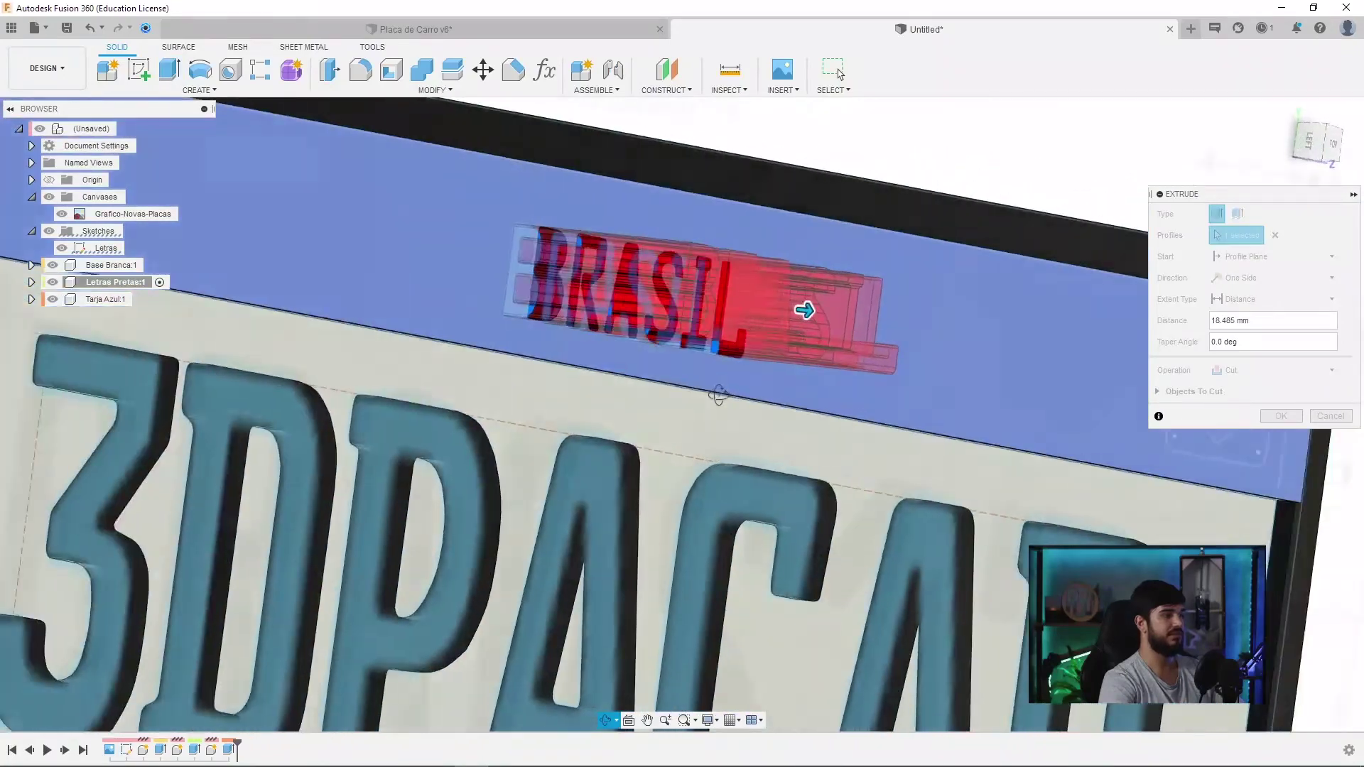
middle_click_drag(668, 402, 764, 408, "shift")
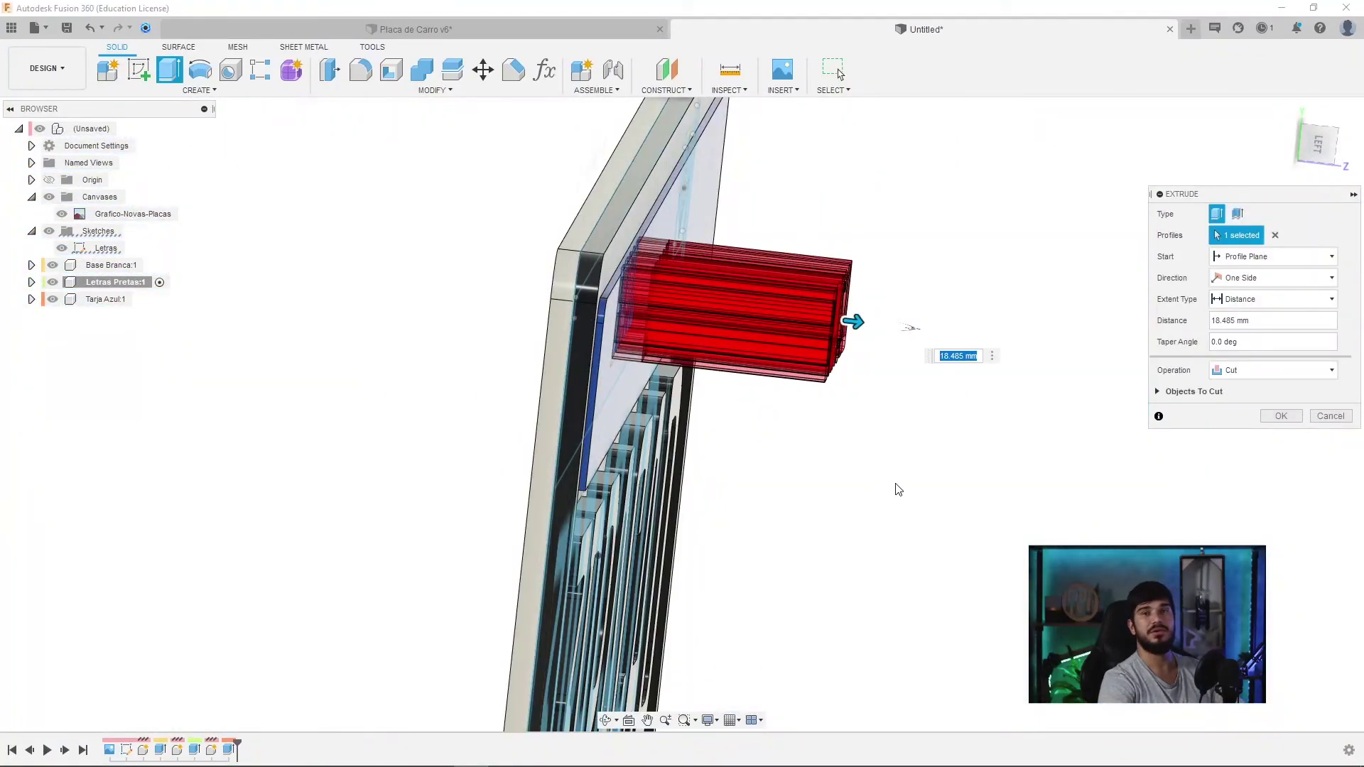
middle_click_drag(896, 489, 941, 493, "shift")
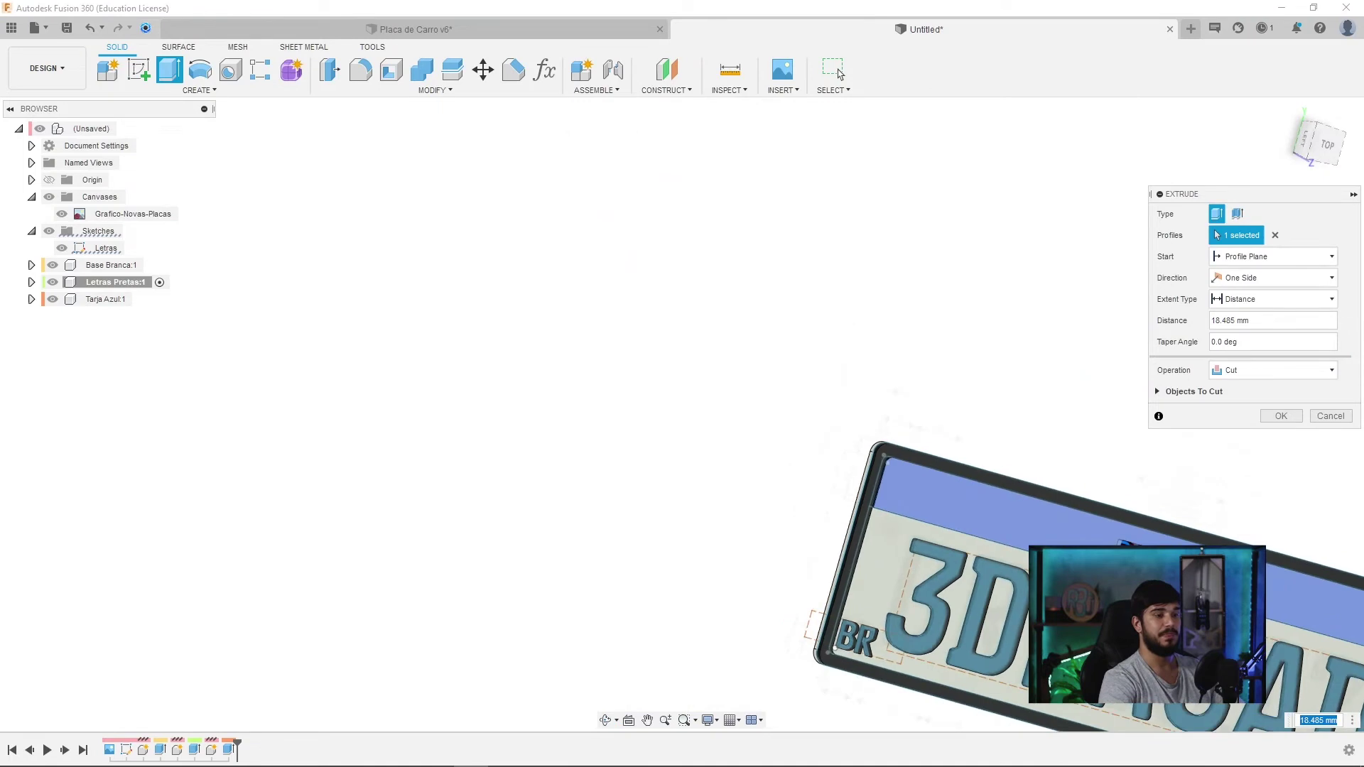
middle_click_drag(1089, 558, 652, 475)
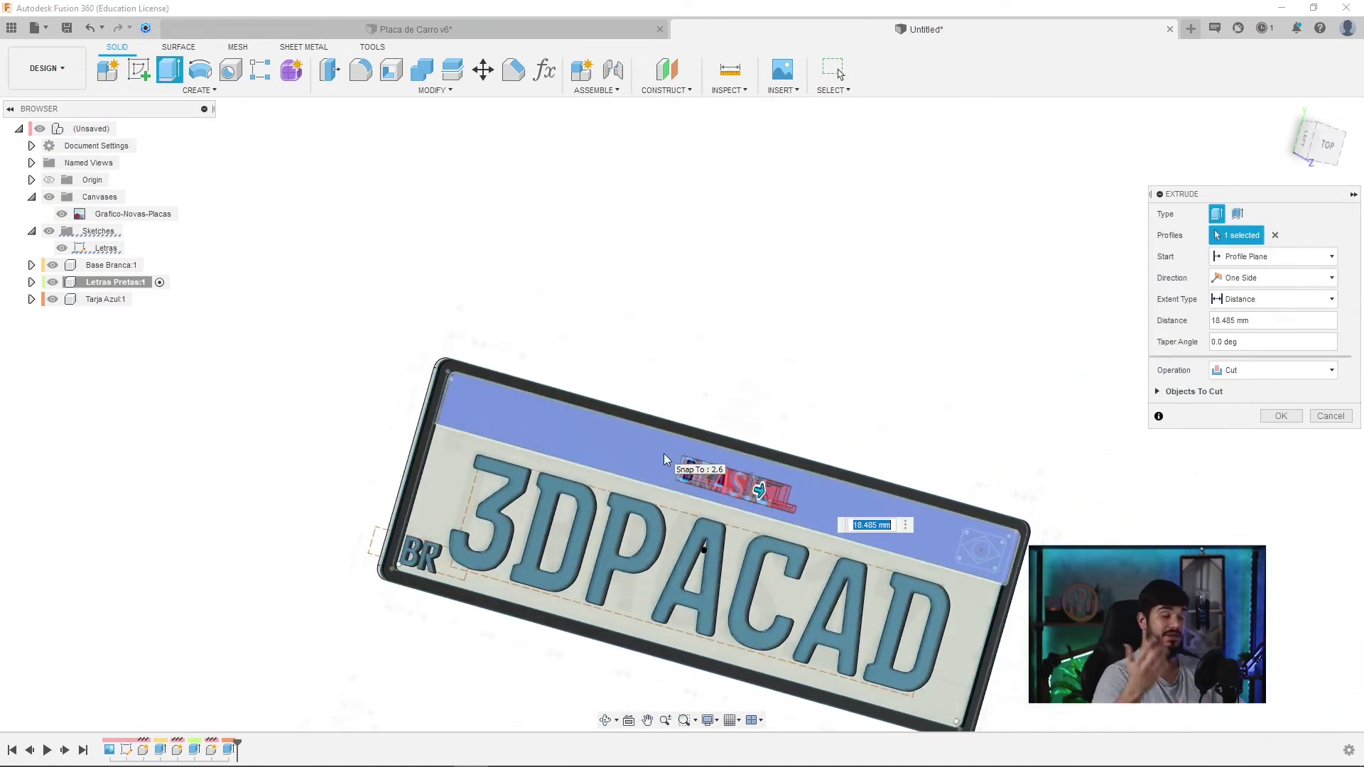
left_click(1277, 417)
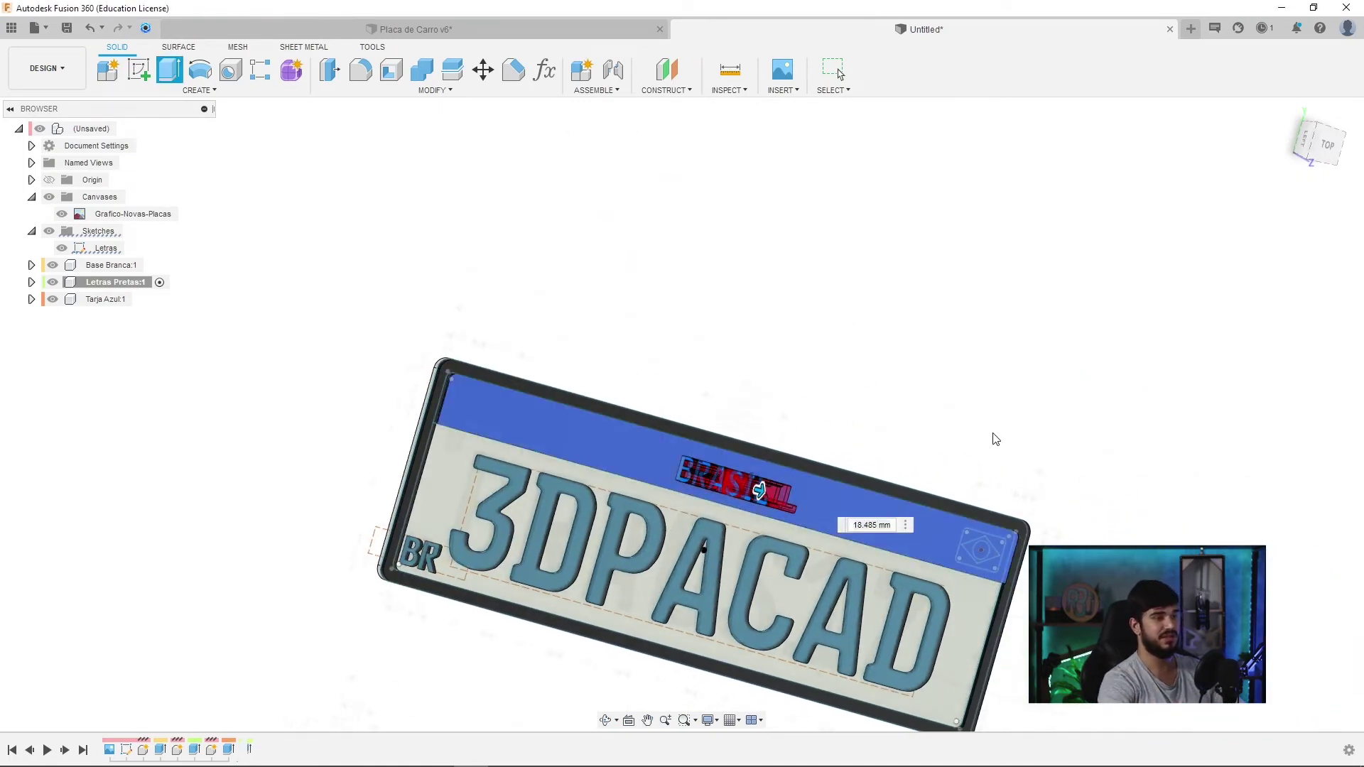
- Edit the BRASIL cut feature to enable Objects To Cut and reapply it
mouse_move(884, 426)
middle_mouse_down("shift")
mouse_move(862, 405)
mouse_move(920, 402)
middle_mouse_up("shift")
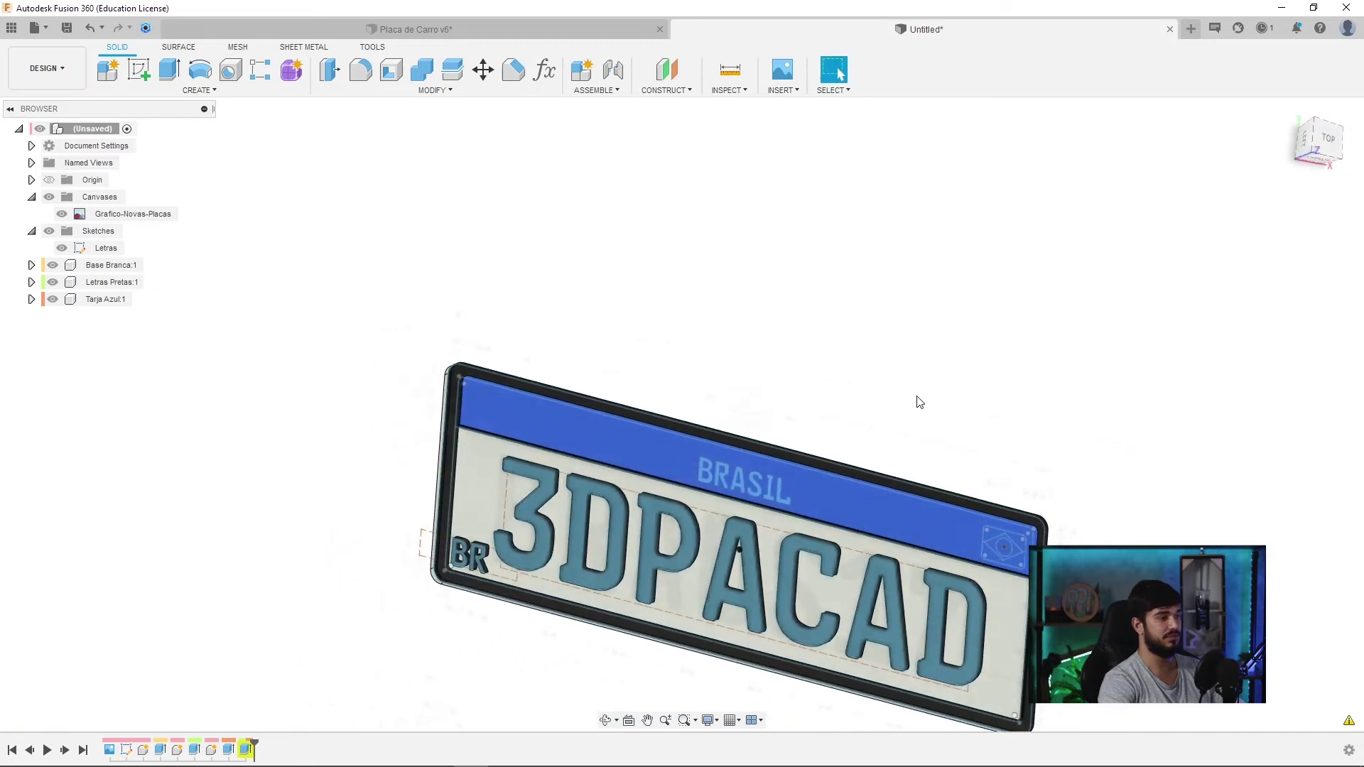
mouse_move(408, 648)
middle_mouse_down("shift")
mouse_move(726, 633)
mouse_move(640, 603)
middle_mouse_up("shift")
double_click(228, 751)
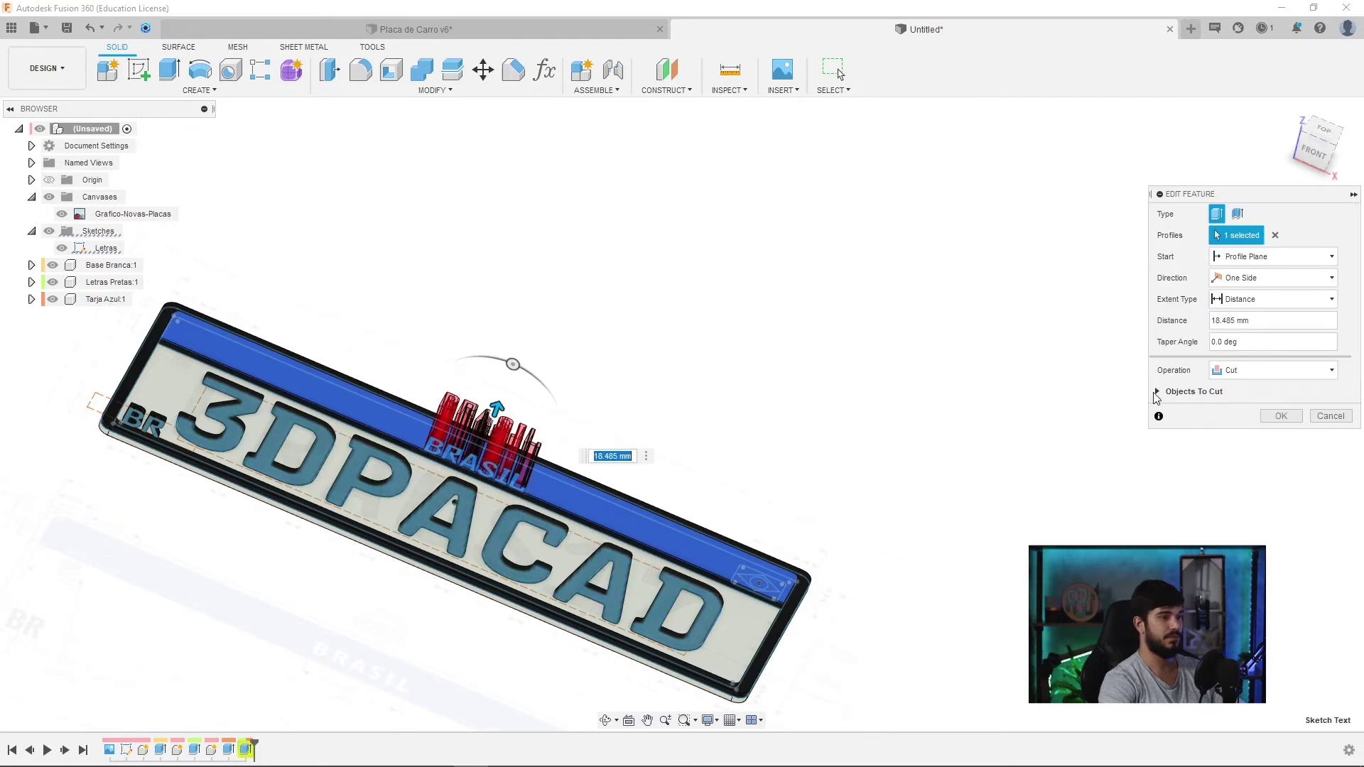
left_click(1159, 392)
left_click(1278, 463)
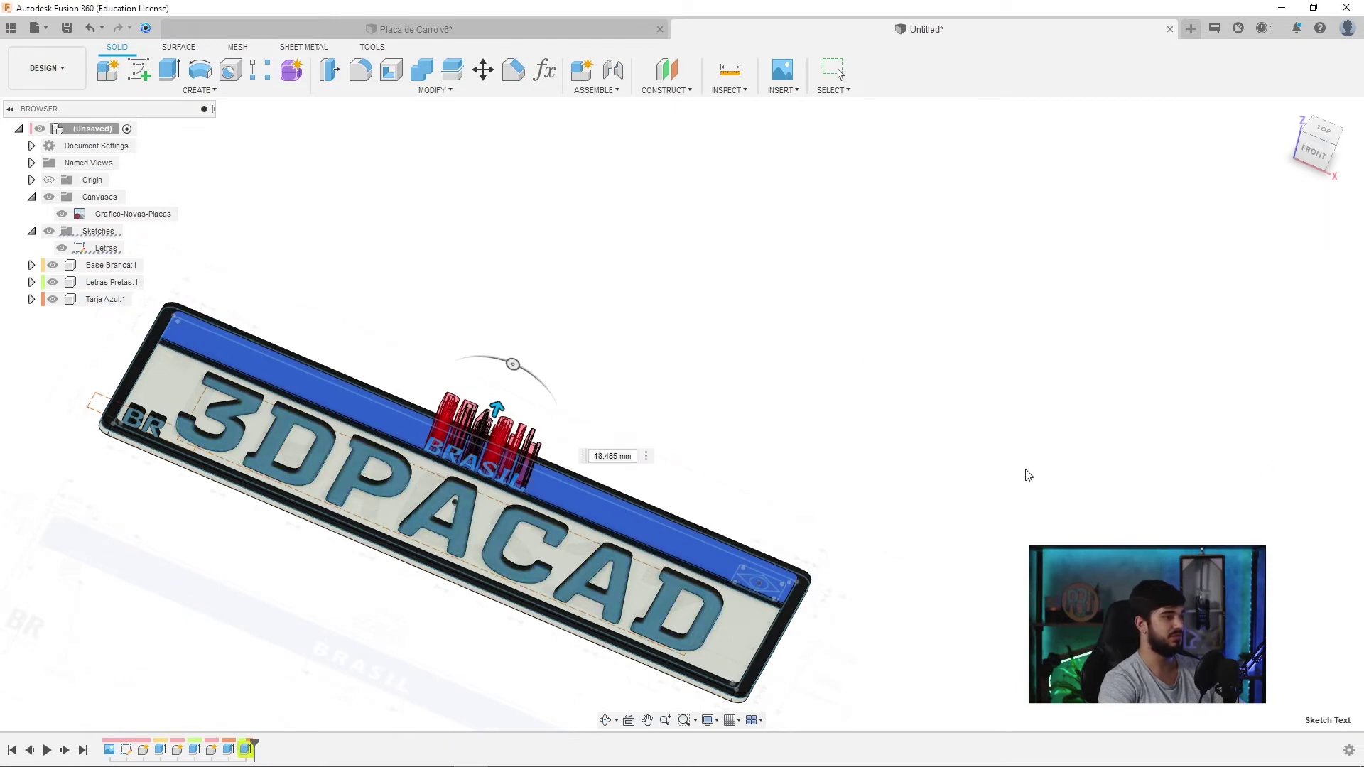
mouse_move(692, 457)
middle_mouse_down("shift")
mouse_move(663, 456)
mouse_move(642, 418)
mouse_move(922, 372)
middle_mouse_up("shift")
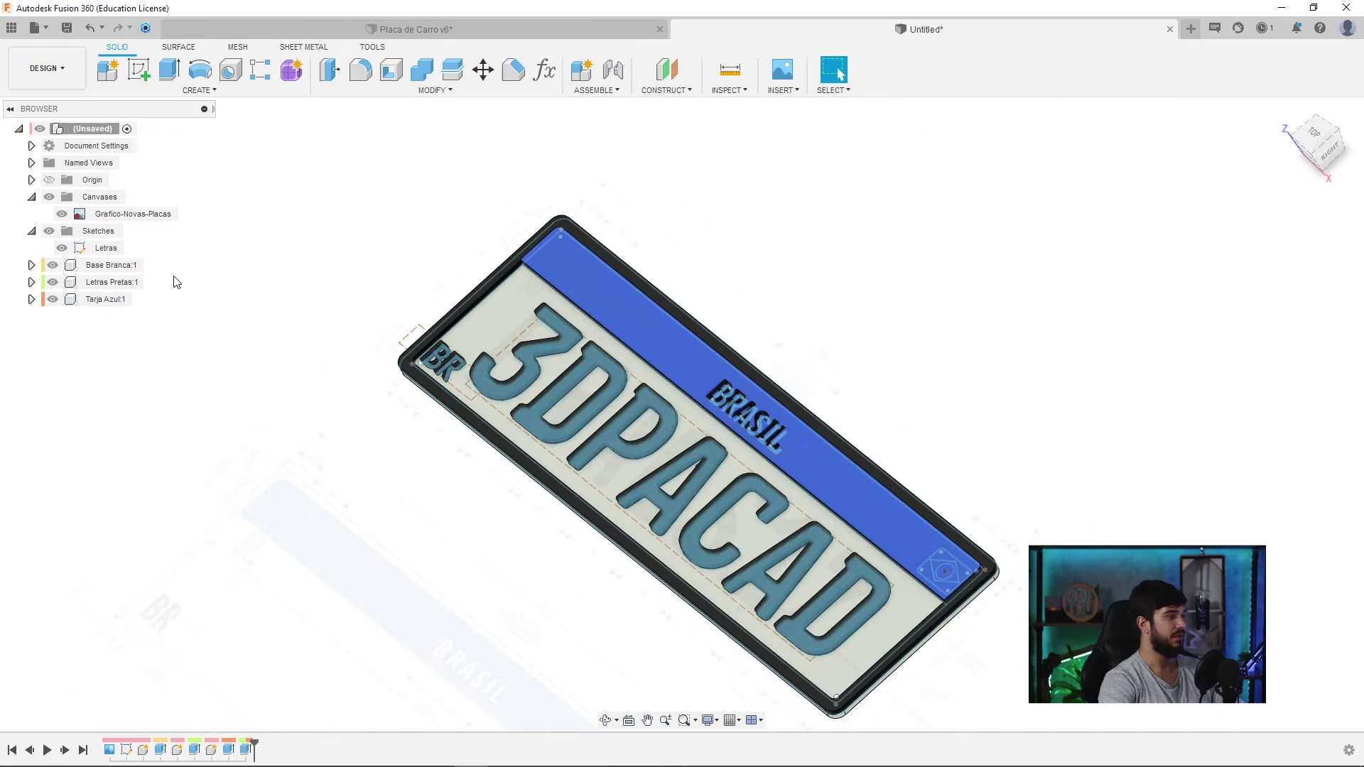
- Hide the Grafico-Novas-Placas reference image and zoom in on the plate
left_click(57, 216)
left_click(61, 214)
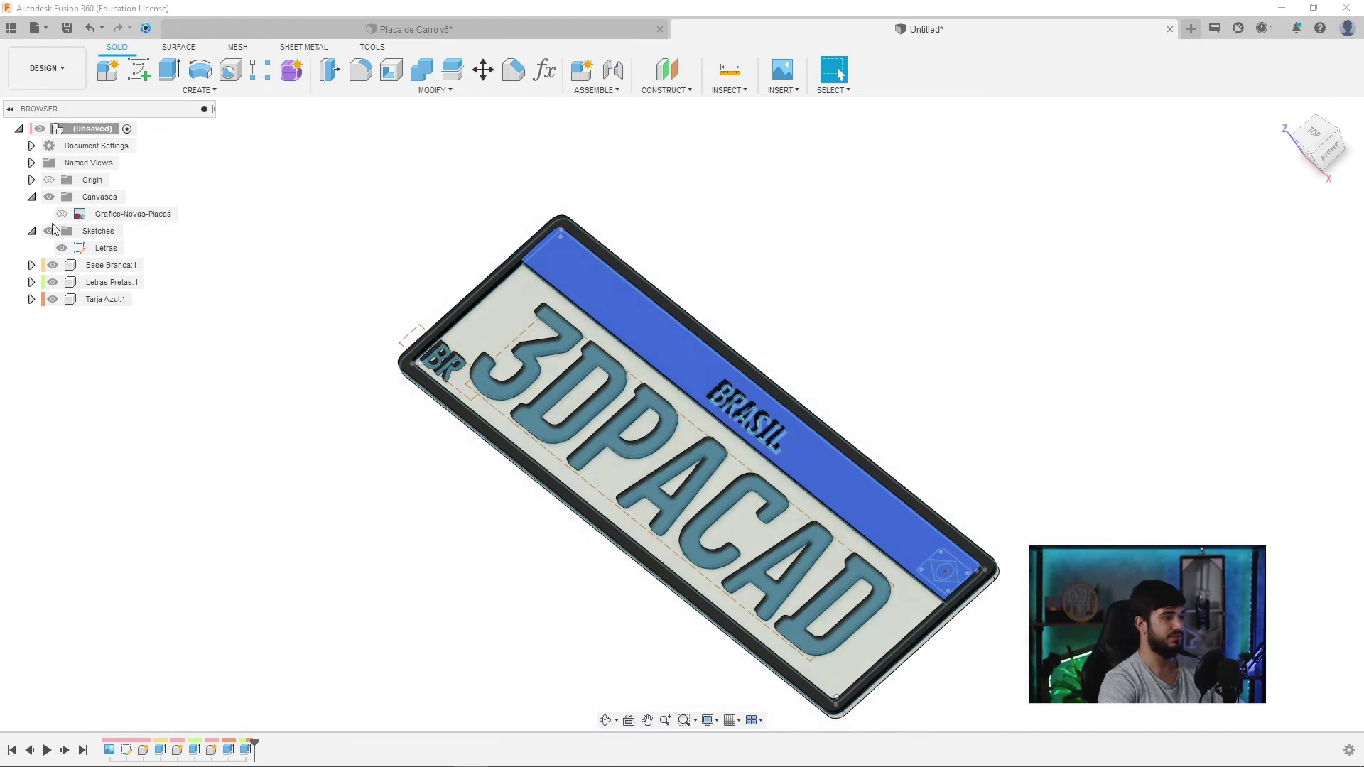
middle_click_drag(898, 371, 971, 403, "shift")
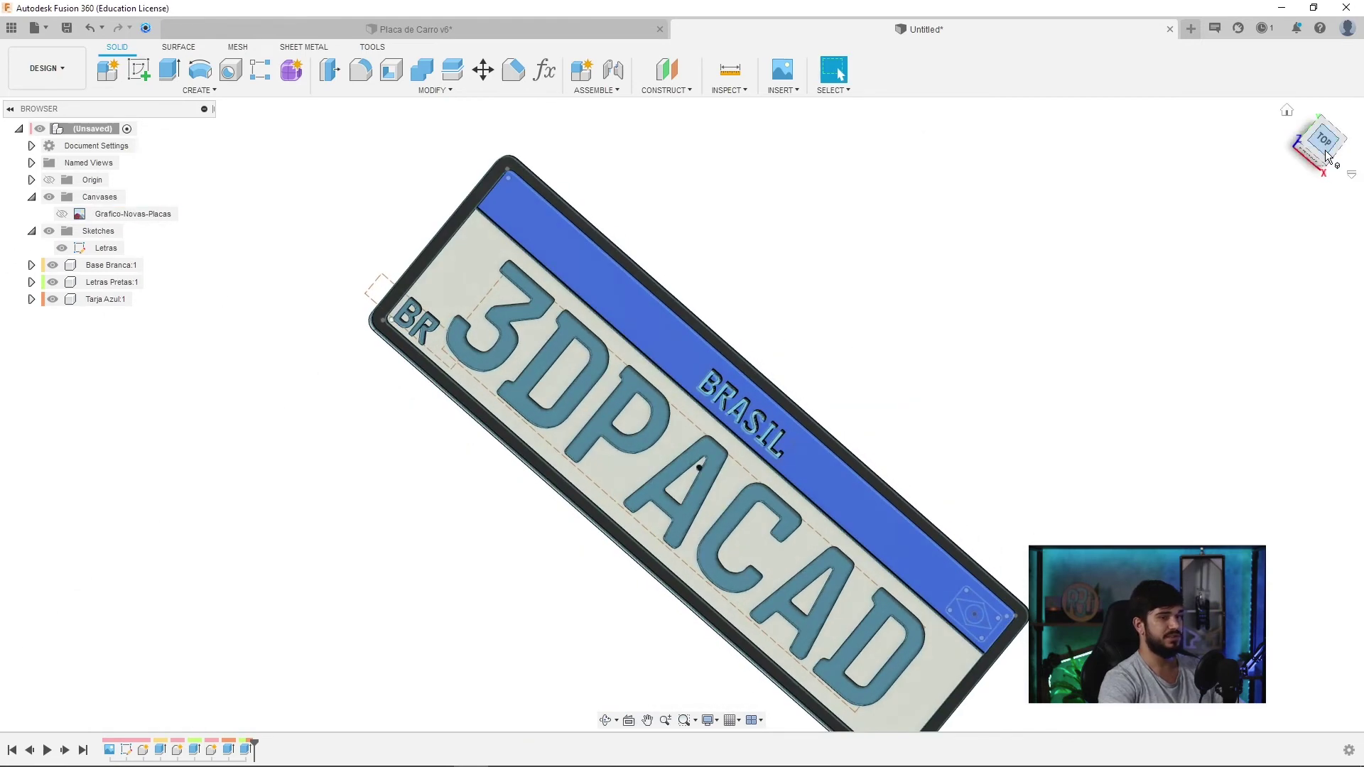
middle_click_drag(977, 244, 958, 205)
scroll(685, 283, "up", 2)
scroll(685, 283, "up", 3)
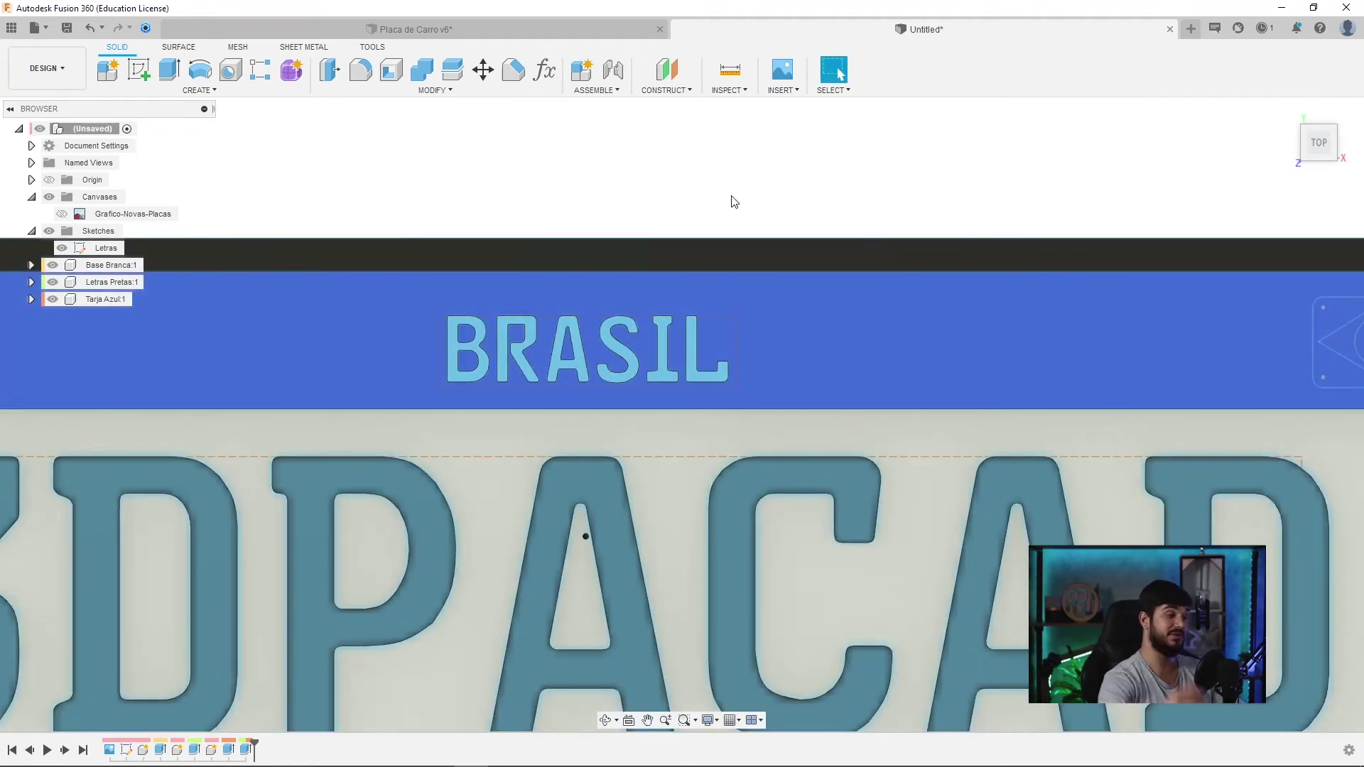
middle_click_drag(722, 207, 678, 247, "shift")
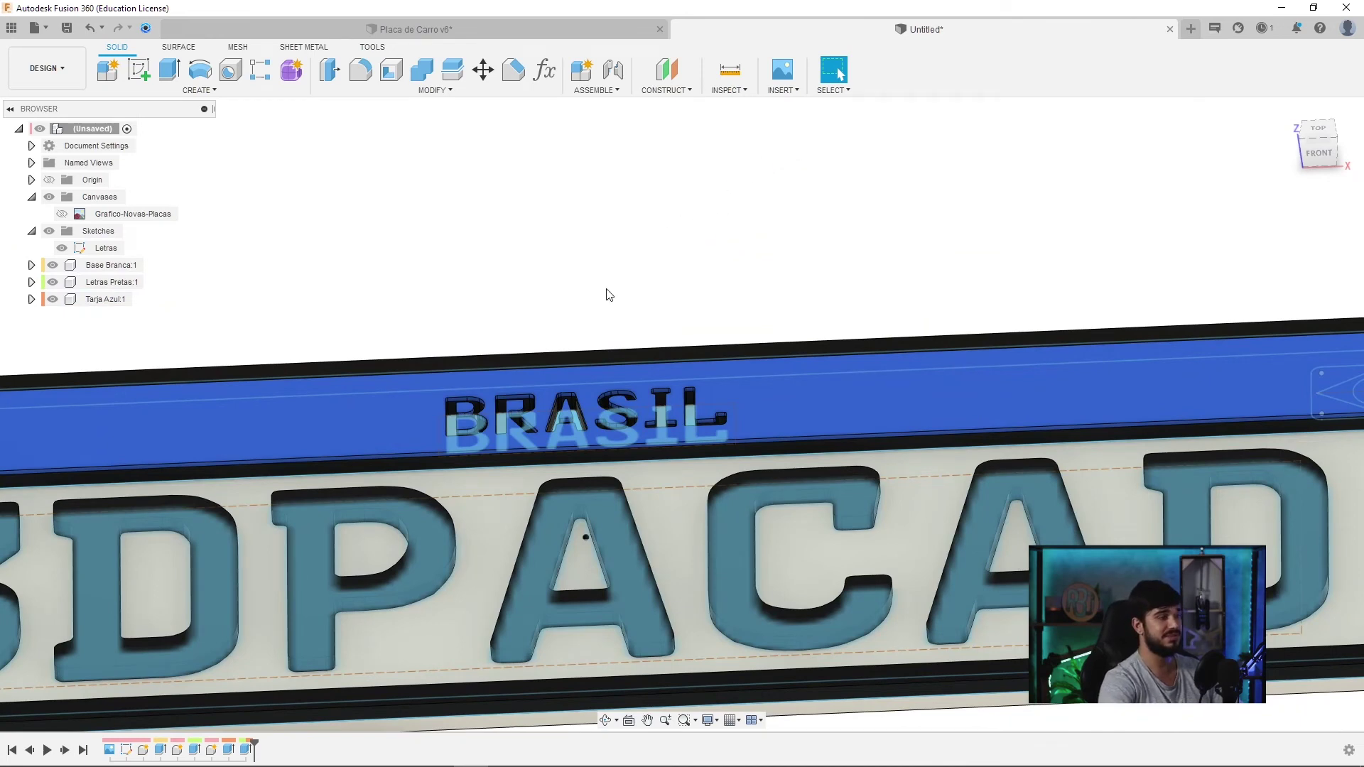
- Toggle the sketch outlines off and back on so the Letras sketch shows
left_click(49, 232)
middle_click_drag(731, 283, 734, 316, "shift")
scroll(867, 206, "down", 5)
scroll(874, 207, "down", 1)
mouse_move(874, 207)
middle_mouse_down("shift")
mouse_move(843, 196)
mouse_move(919, 192)
mouse_move(859, 192)
middle_mouse_up("shift")
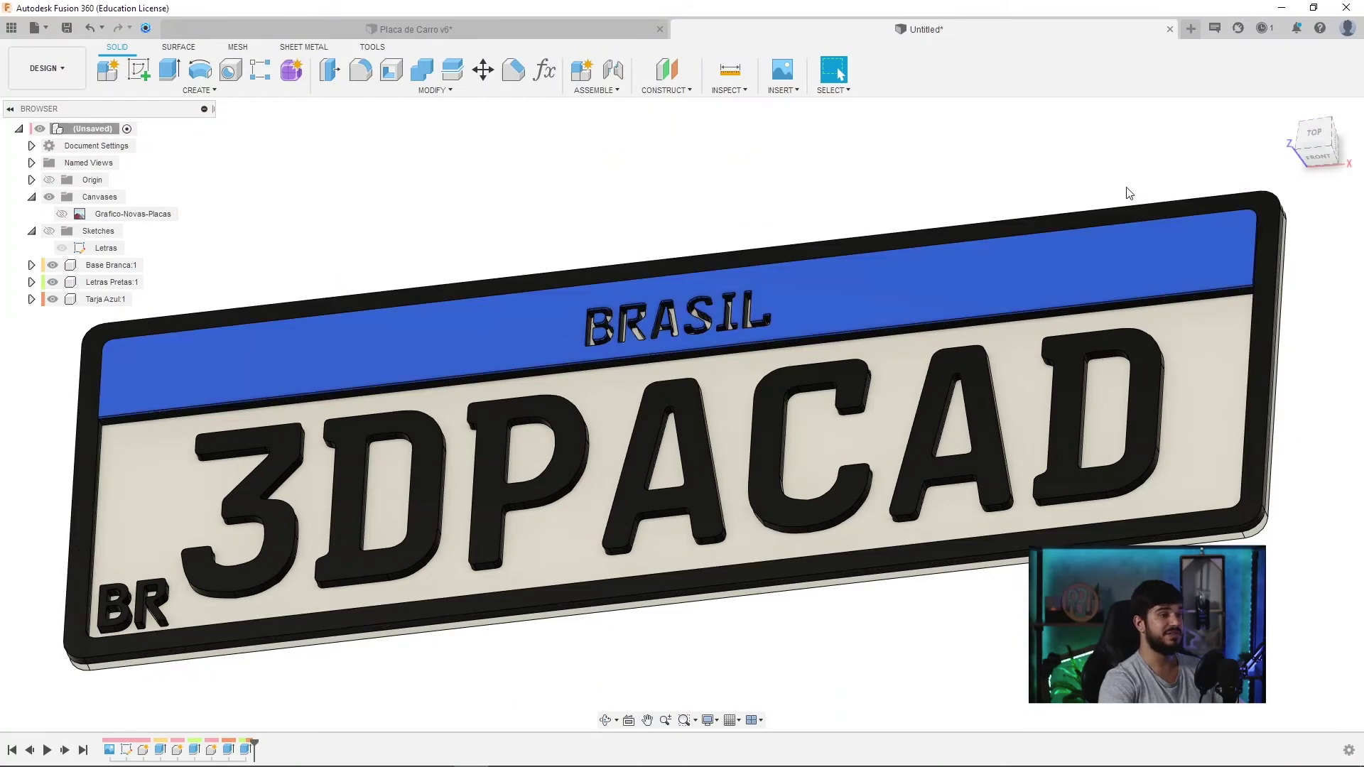
middle_click_drag(981, 154, 955, 186, "shift")
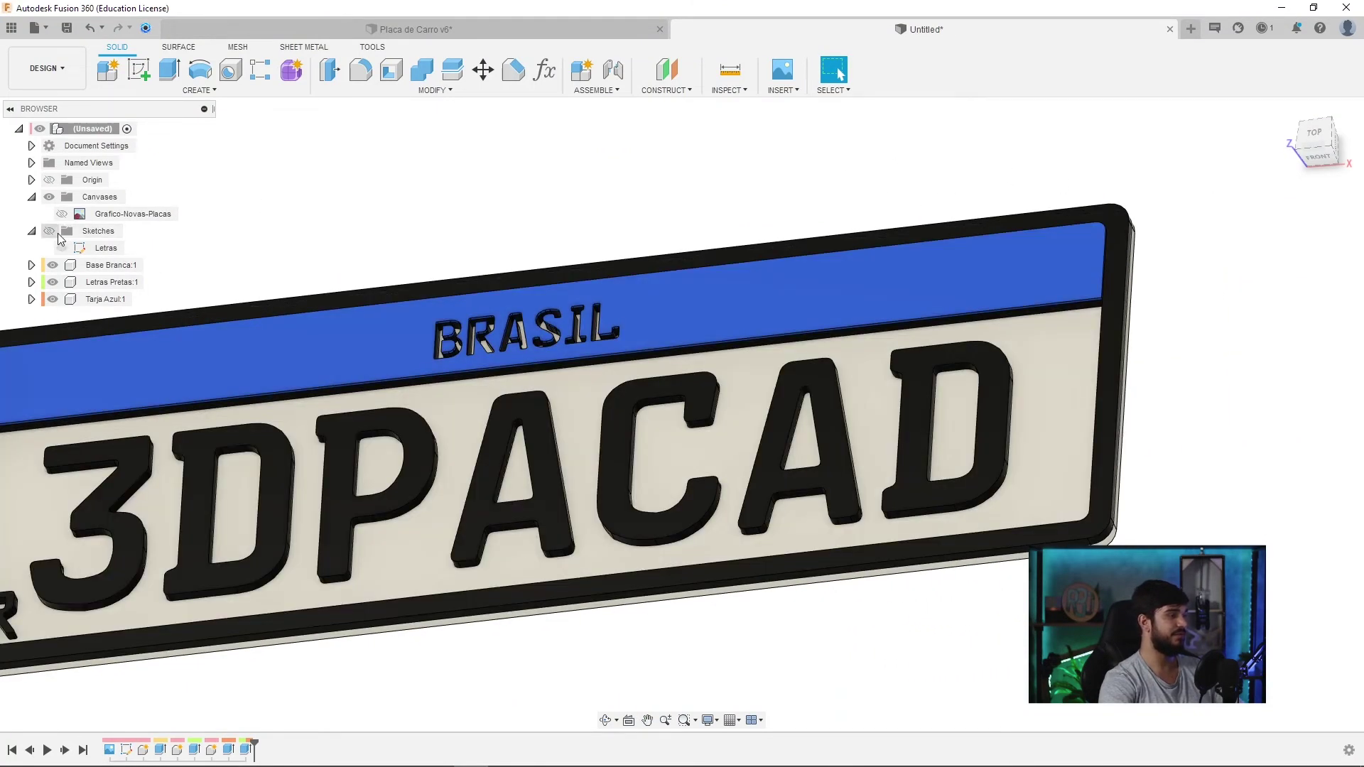
left_click(49, 231)
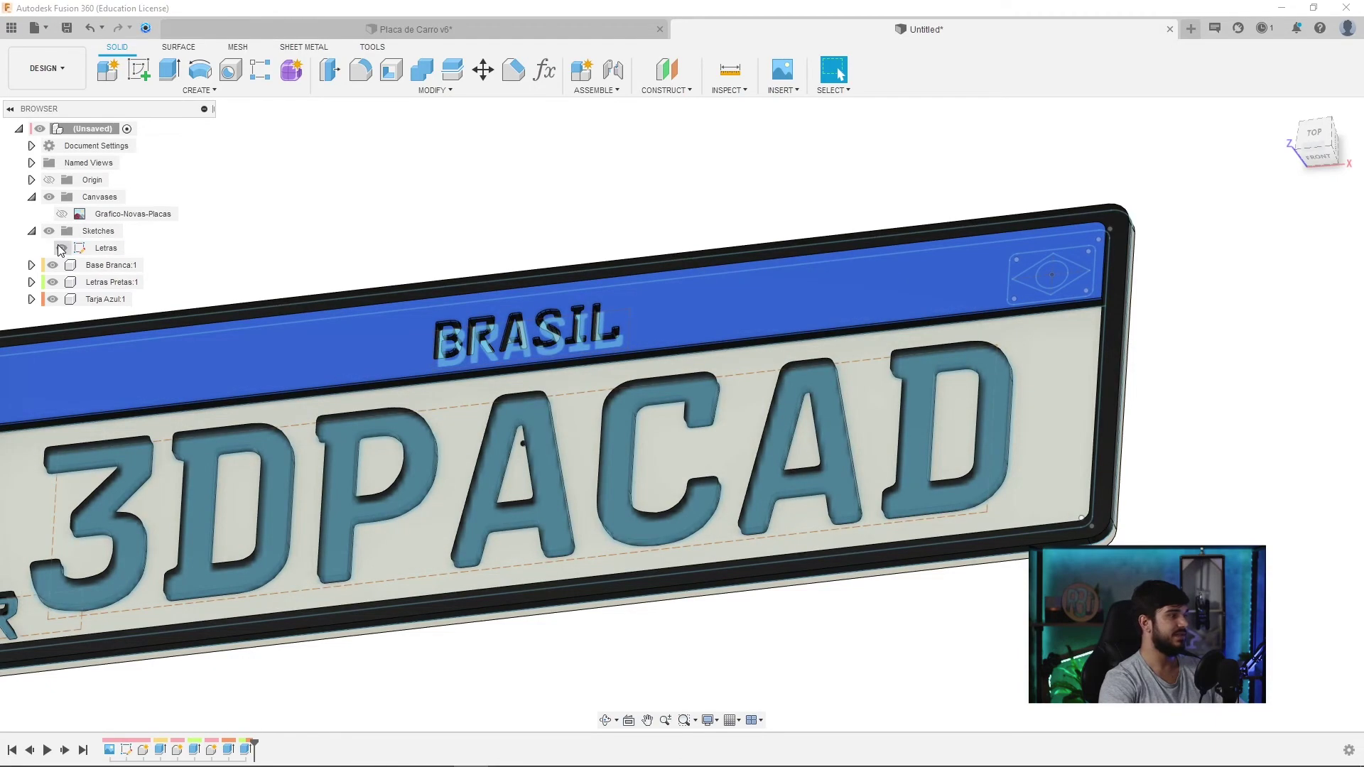
scroll(1089, 267, "up", 2)
scroll(1098, 266, "up", 4)
scroll(1204, 283, "up", 2)
- Select the two flag emblem profiles for extrusion, with the Letras Pretas body hidden
scroll(1203, 284, "down", 2)
scroll(1012, 343, "up", 2)
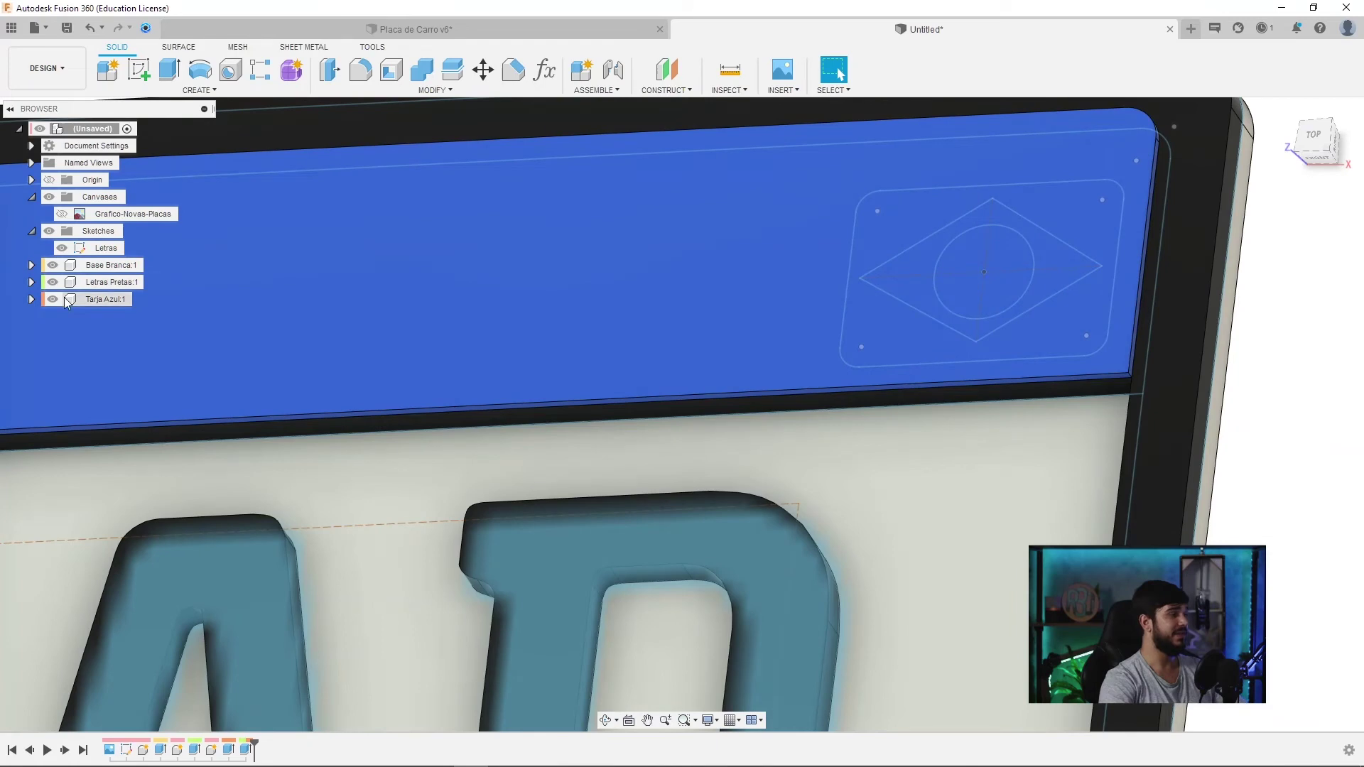
left_click(52, 299)
left_click(53, 265)
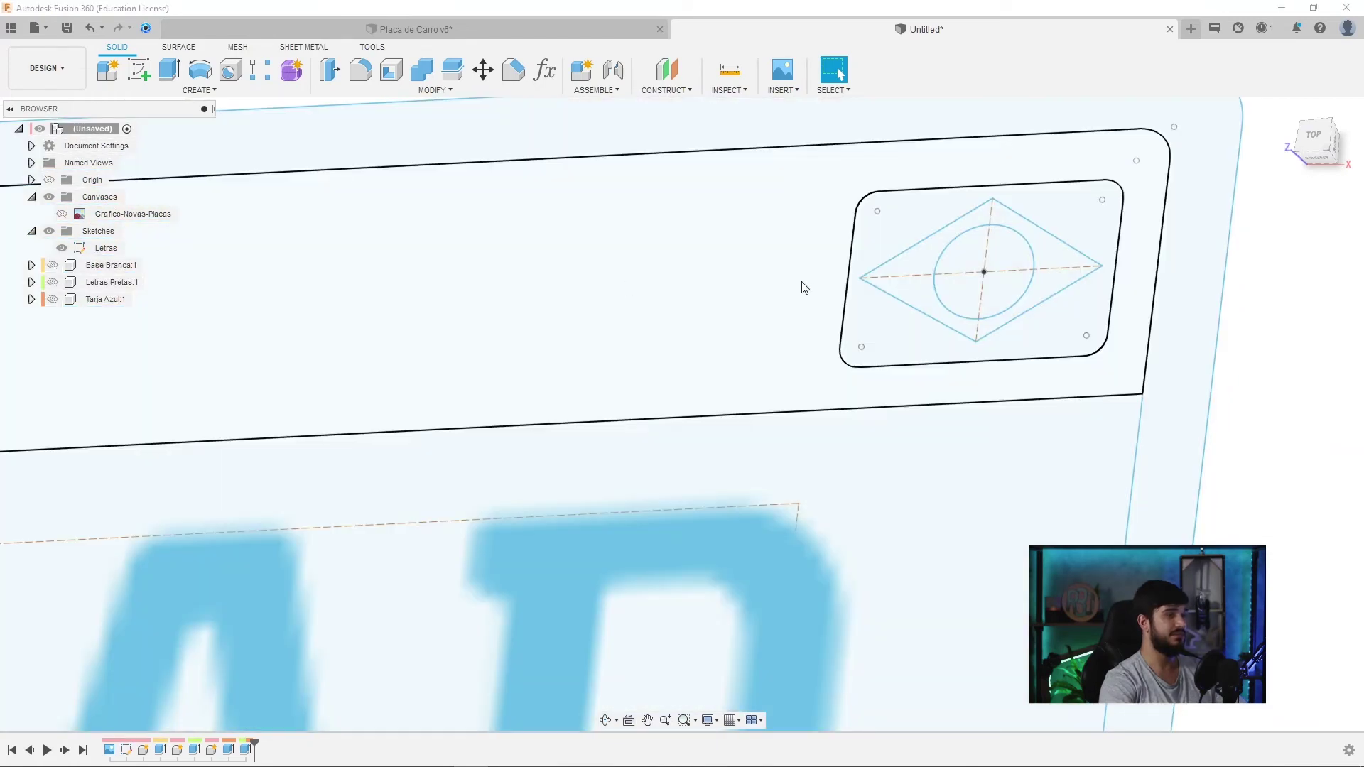
key("e")
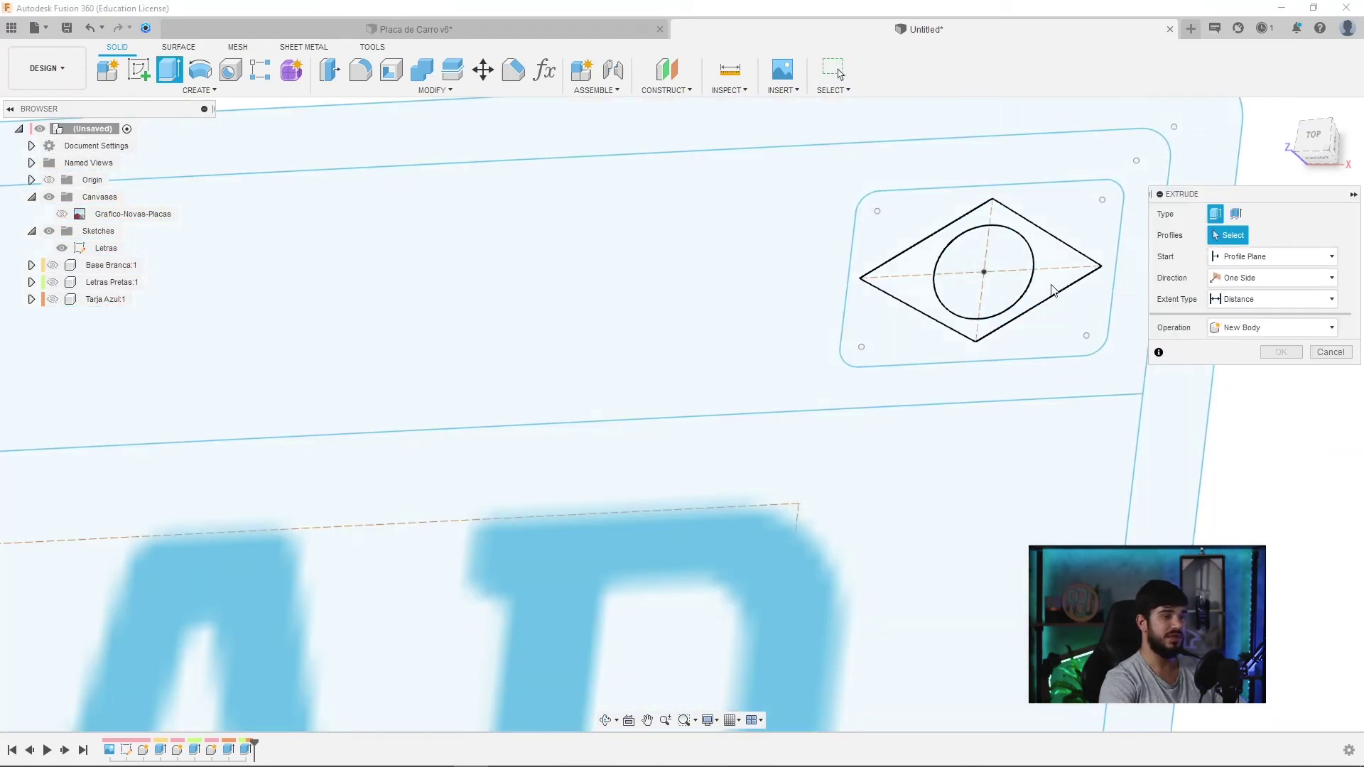
left_click(1056, 293)
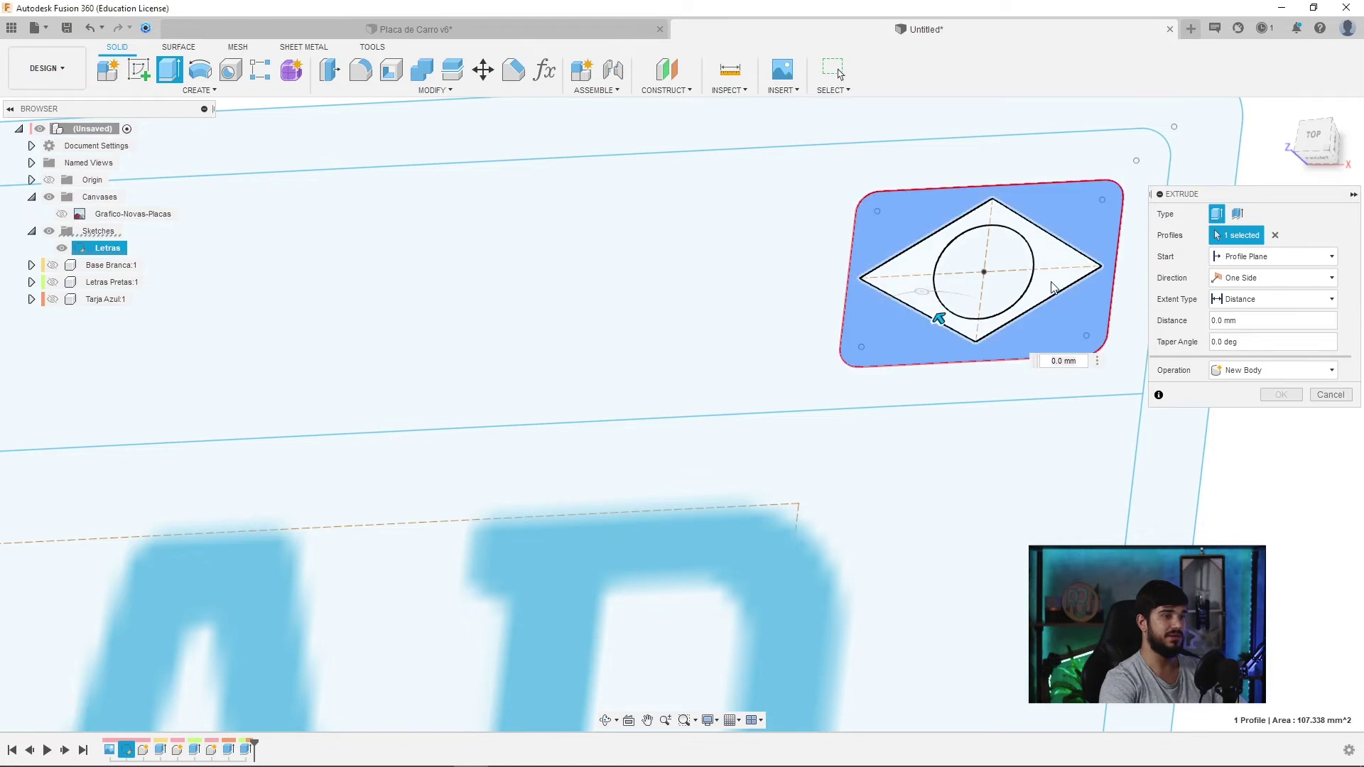
left_click(1053, 288)
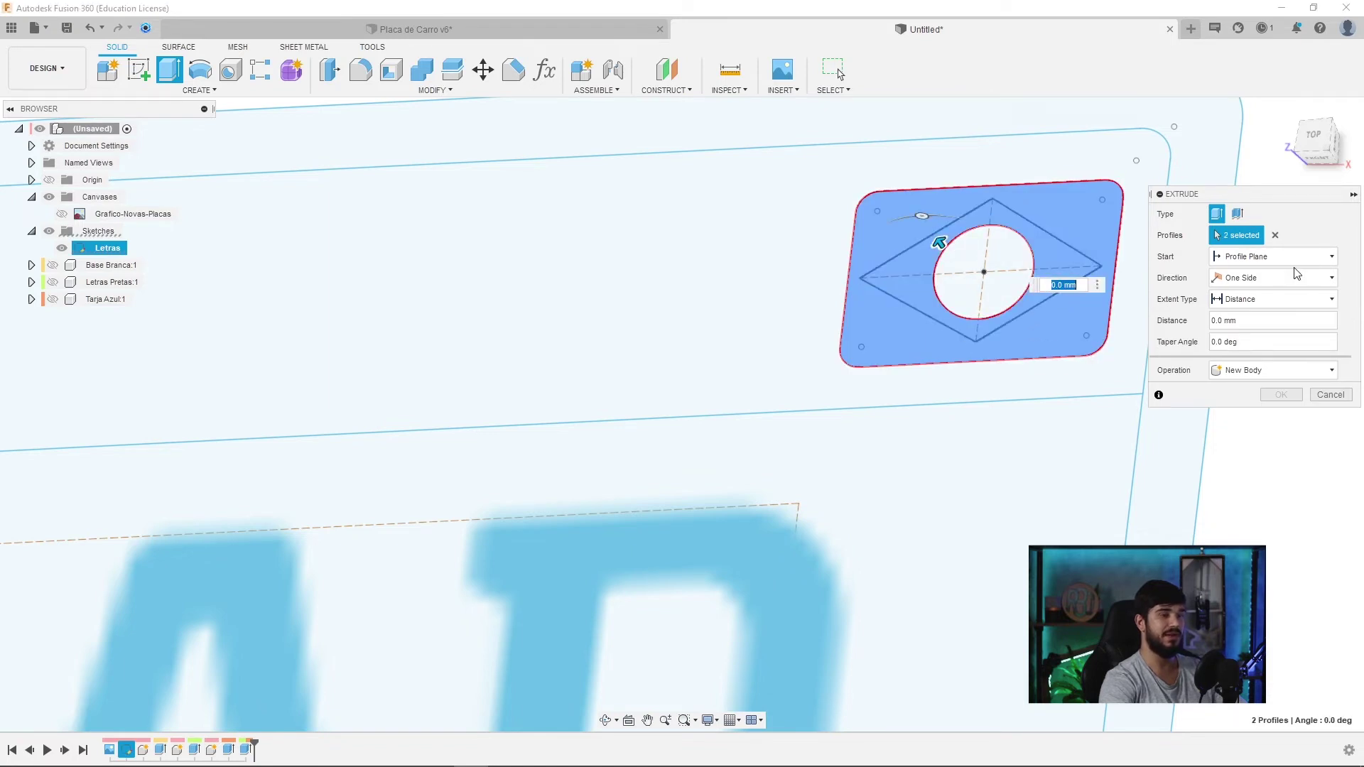
left_click(53, 299)
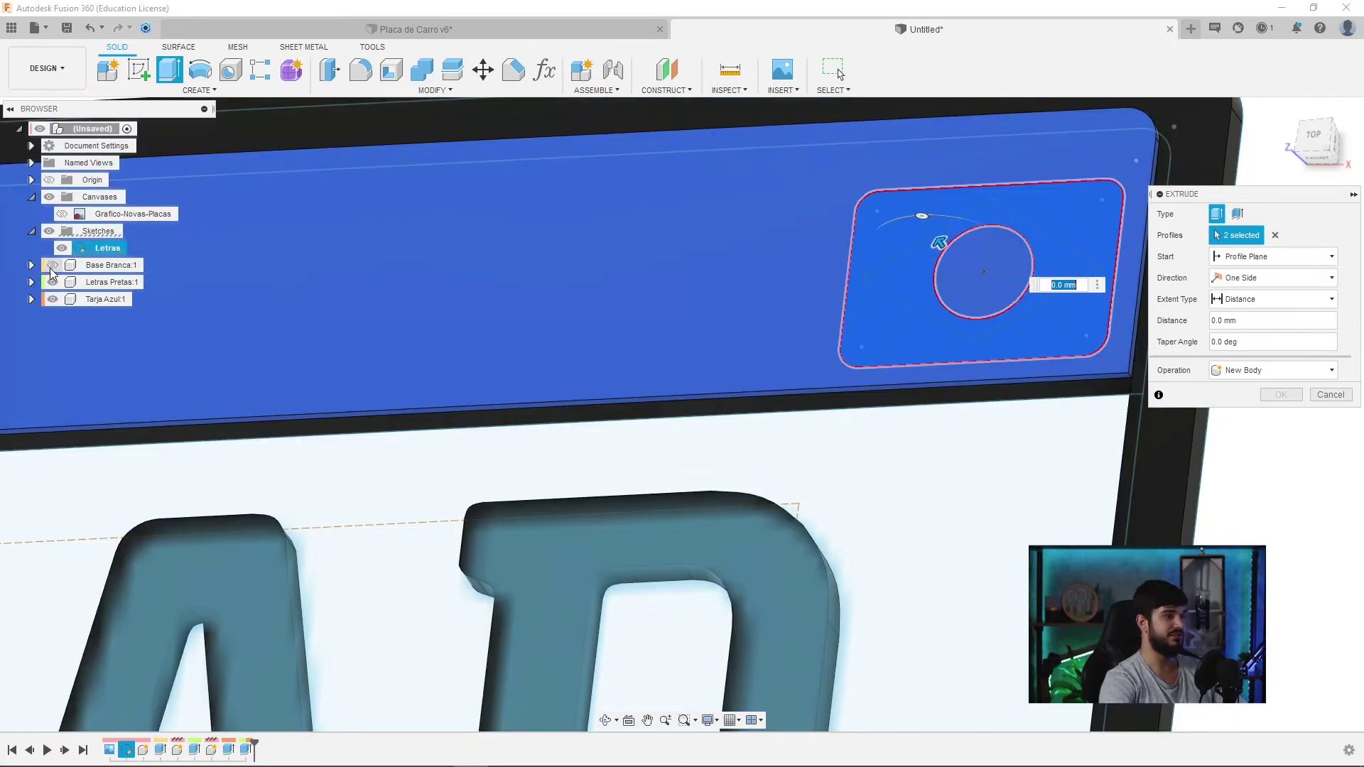
left_click(53, 282)
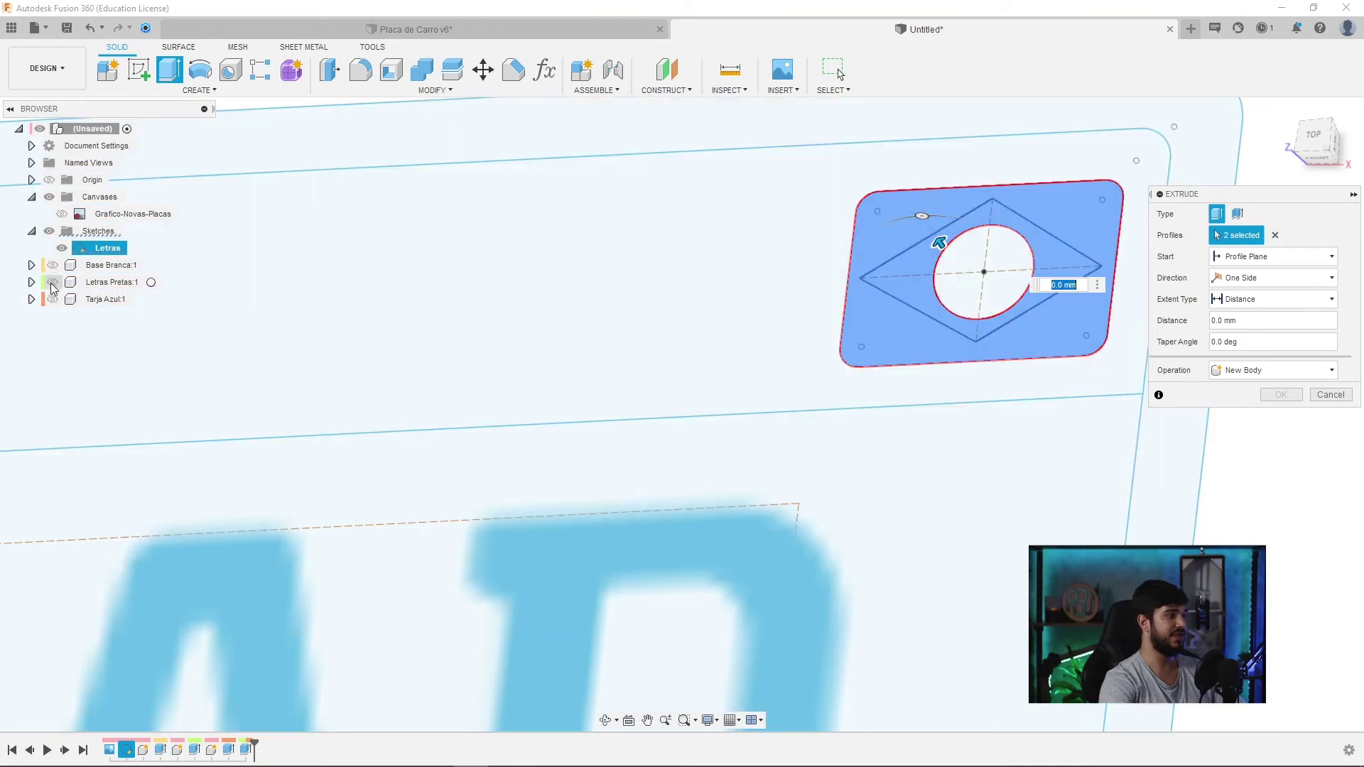
middle_click_drag(805, 349, 981, 309, "shift")
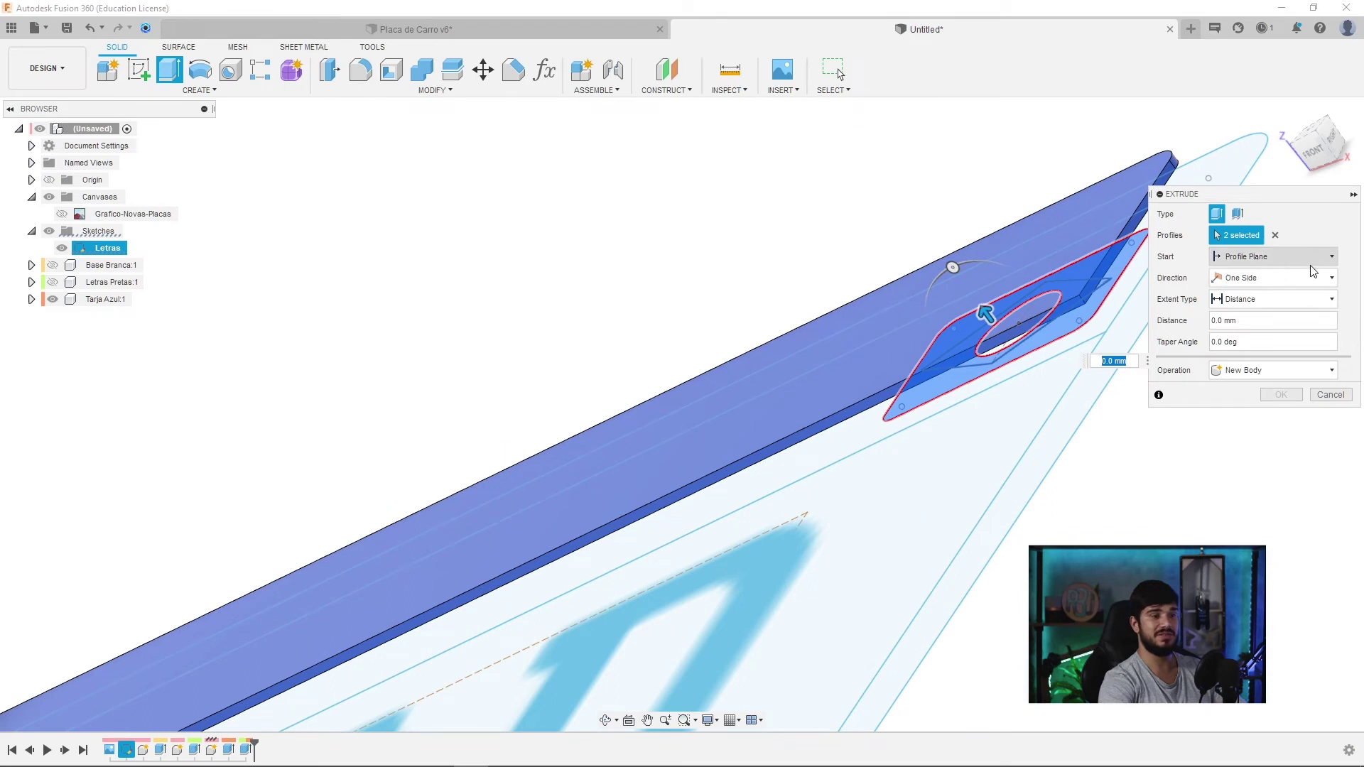
- Extrude the flag profiles 0.6 mm from the blue band face as a new component
left_click(1303, 258)
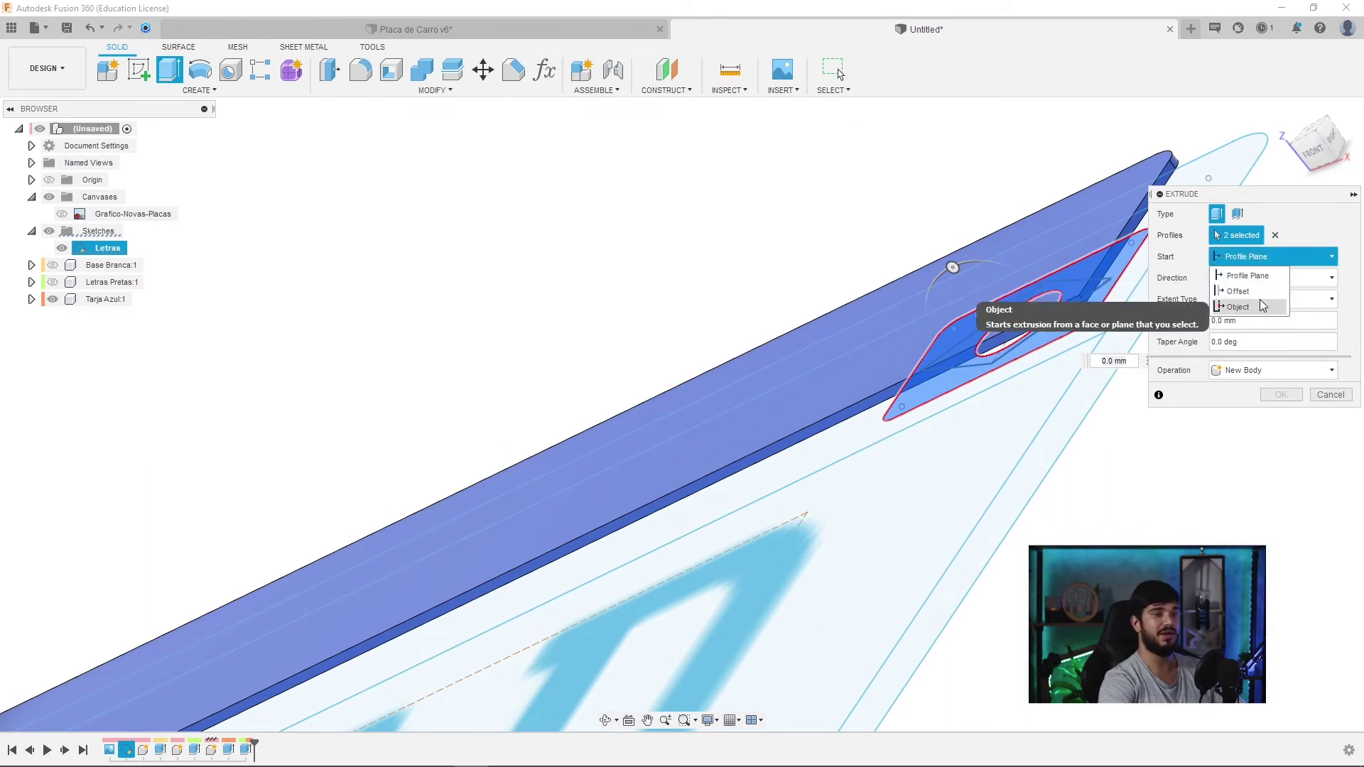
left_click(1259, 300)
left_click(1077, 302)
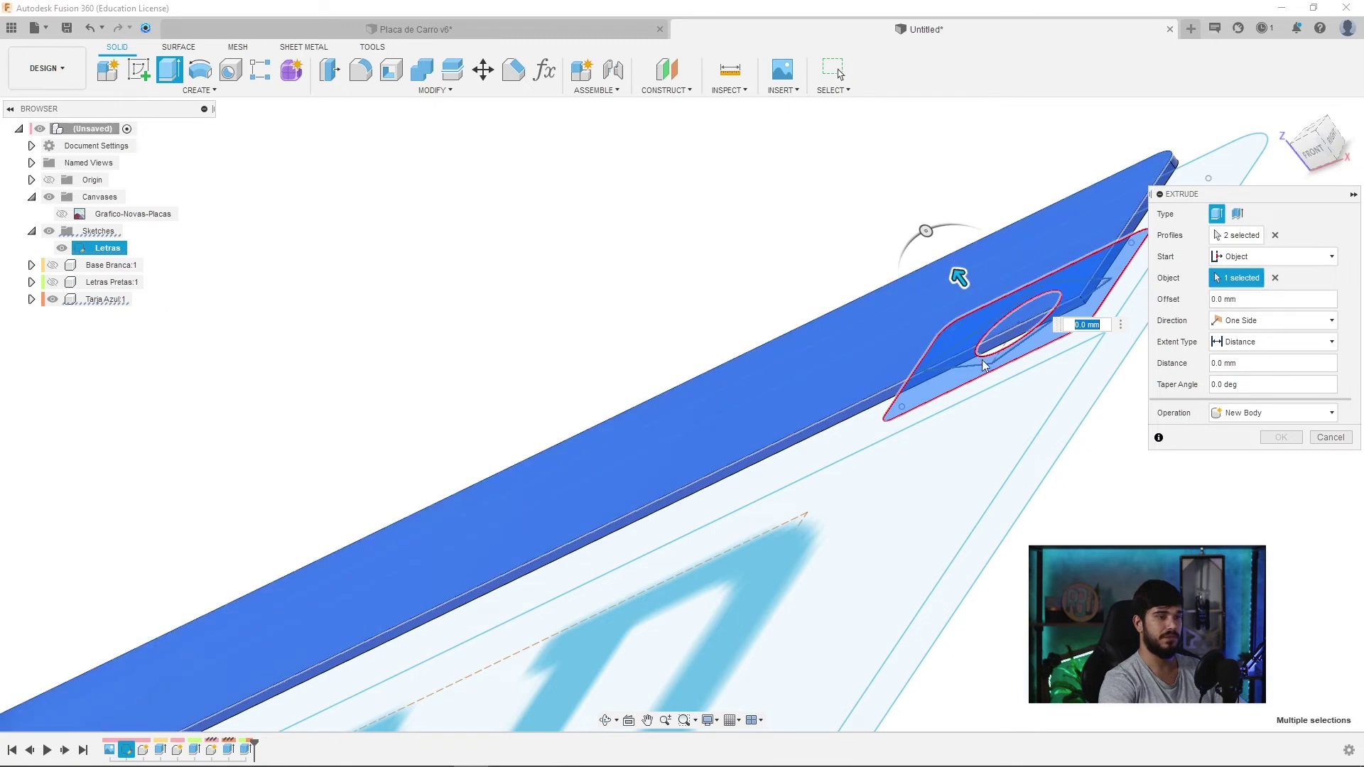
middle_click_drag(984, 365, 878, 389)
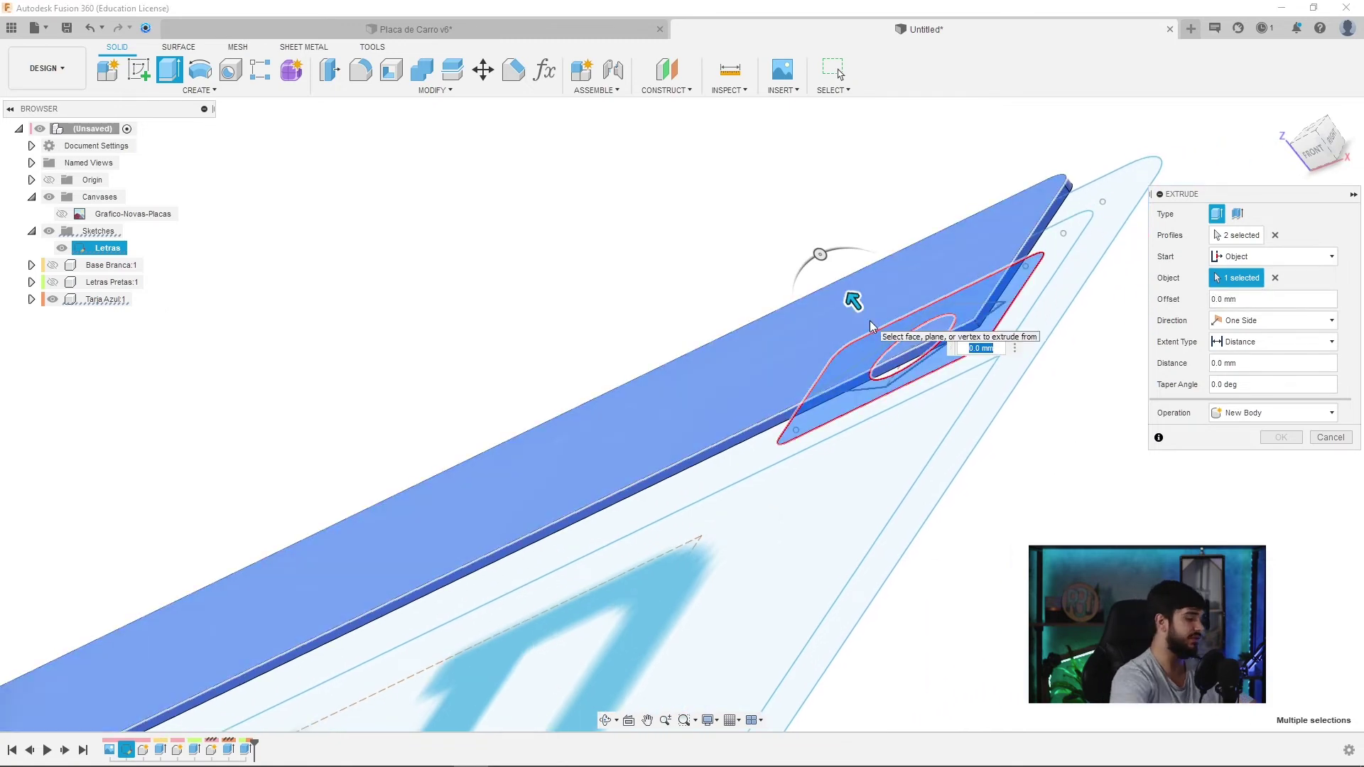
key("BackSpace")
type(".6")
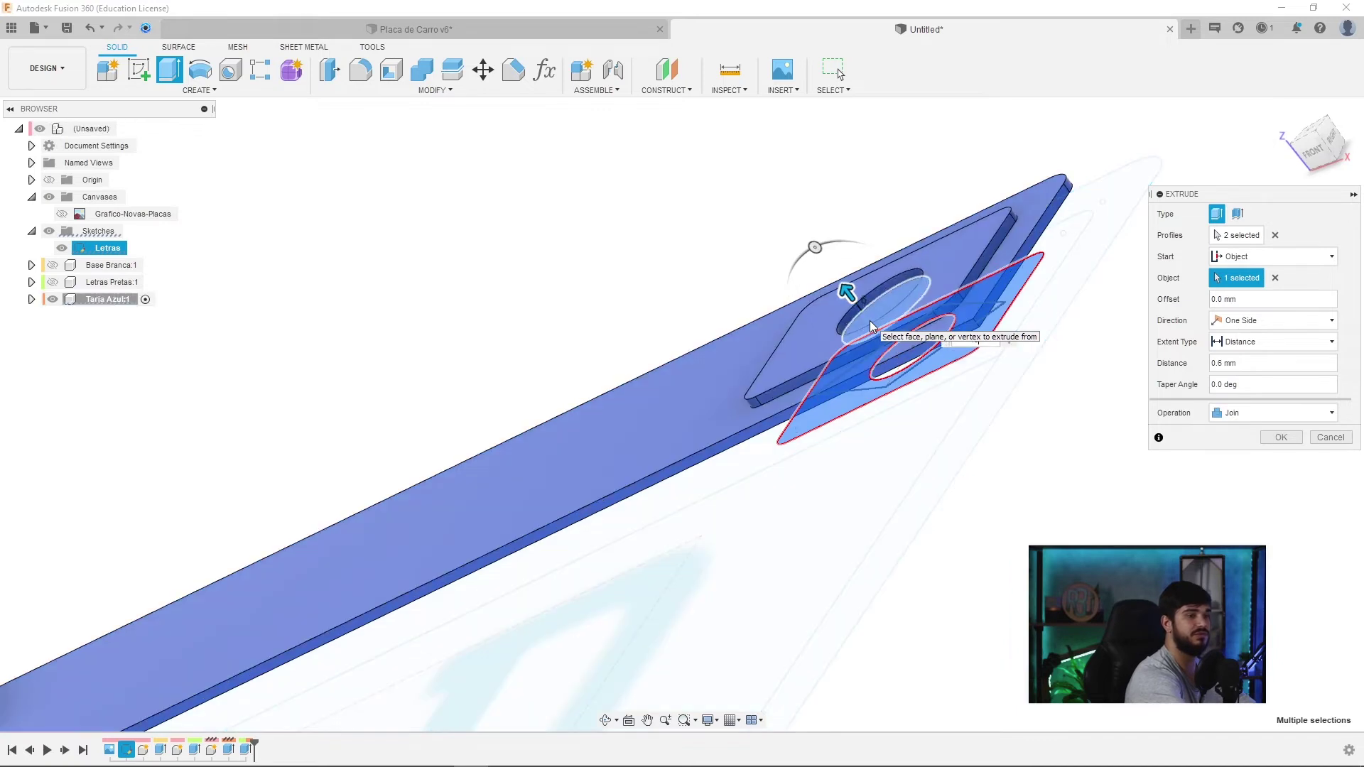
left_click(1272, 413)
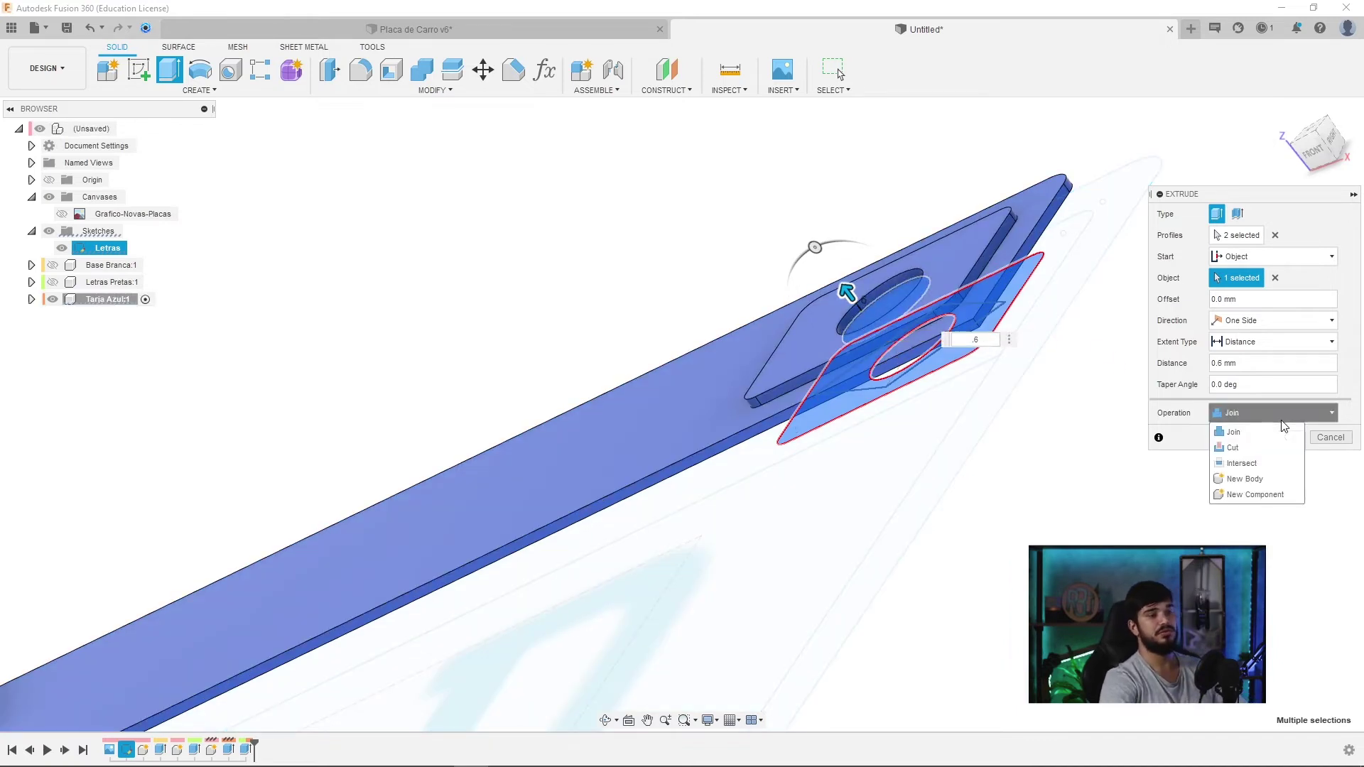
left_click(1256, 494)
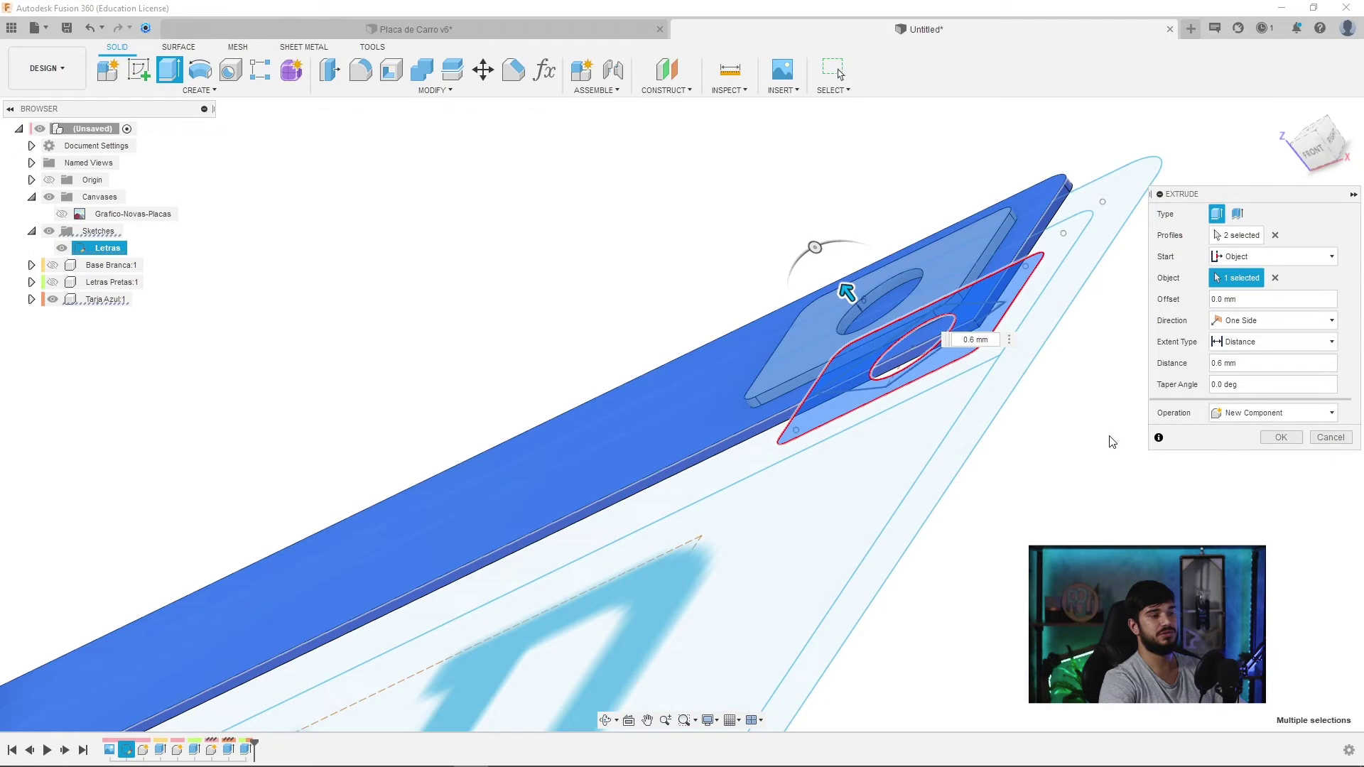
left_click(1281, 438)
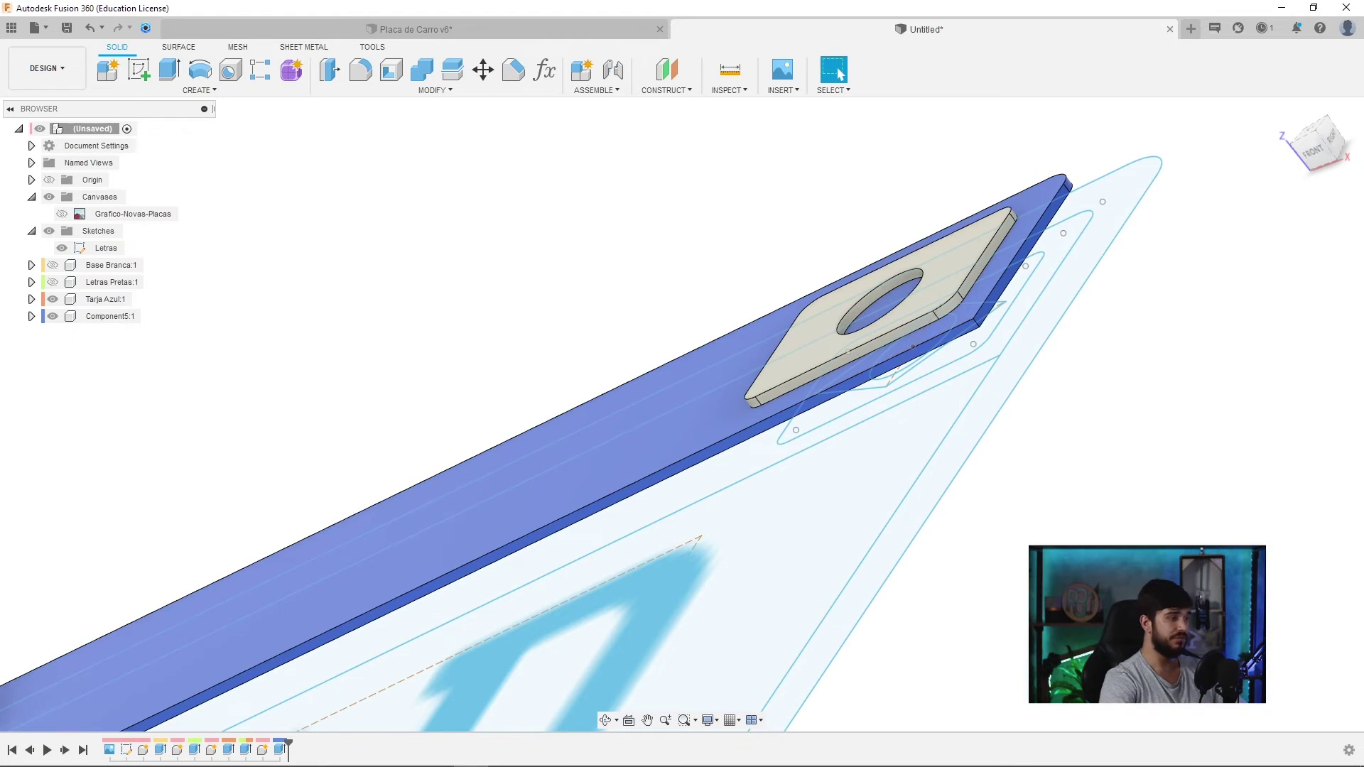
right_click(1126, 419)
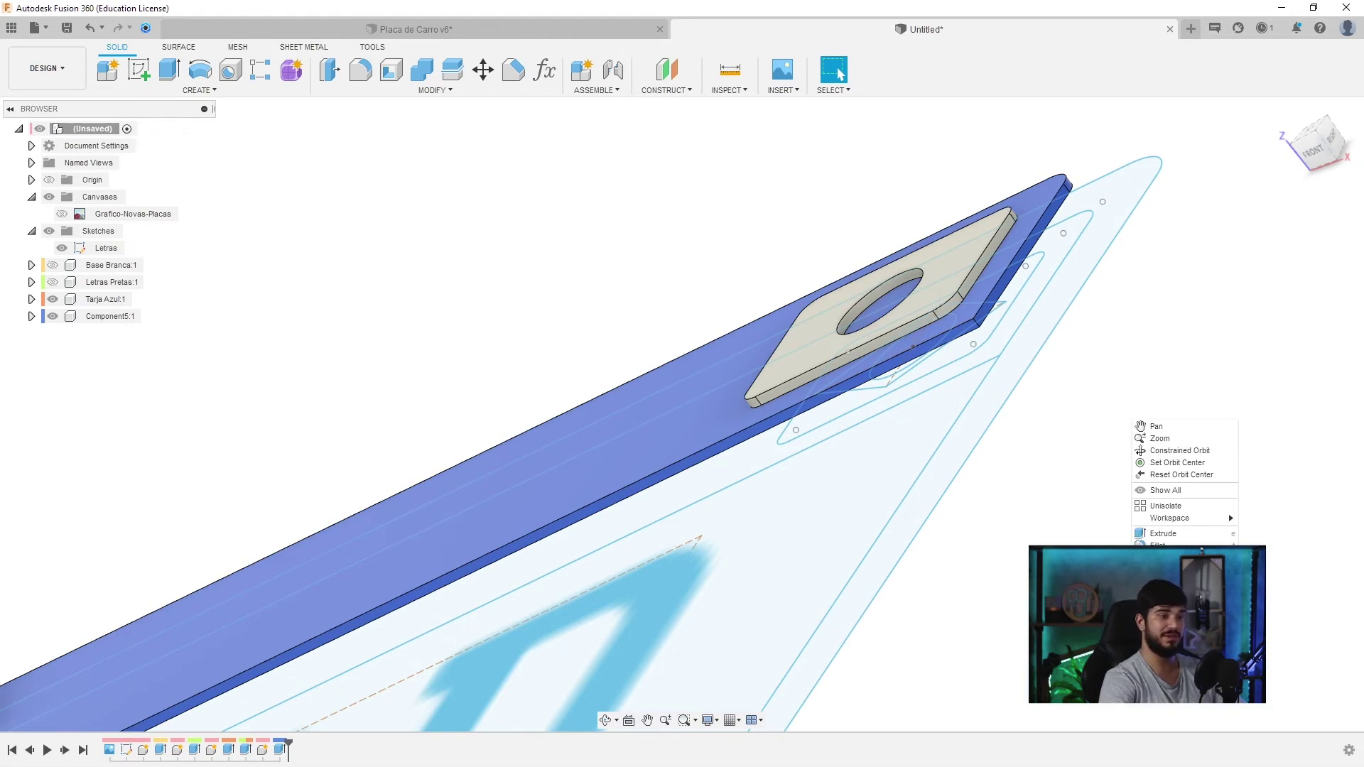
- Start an extrusion with the flag's diamond profile selected
key("e")
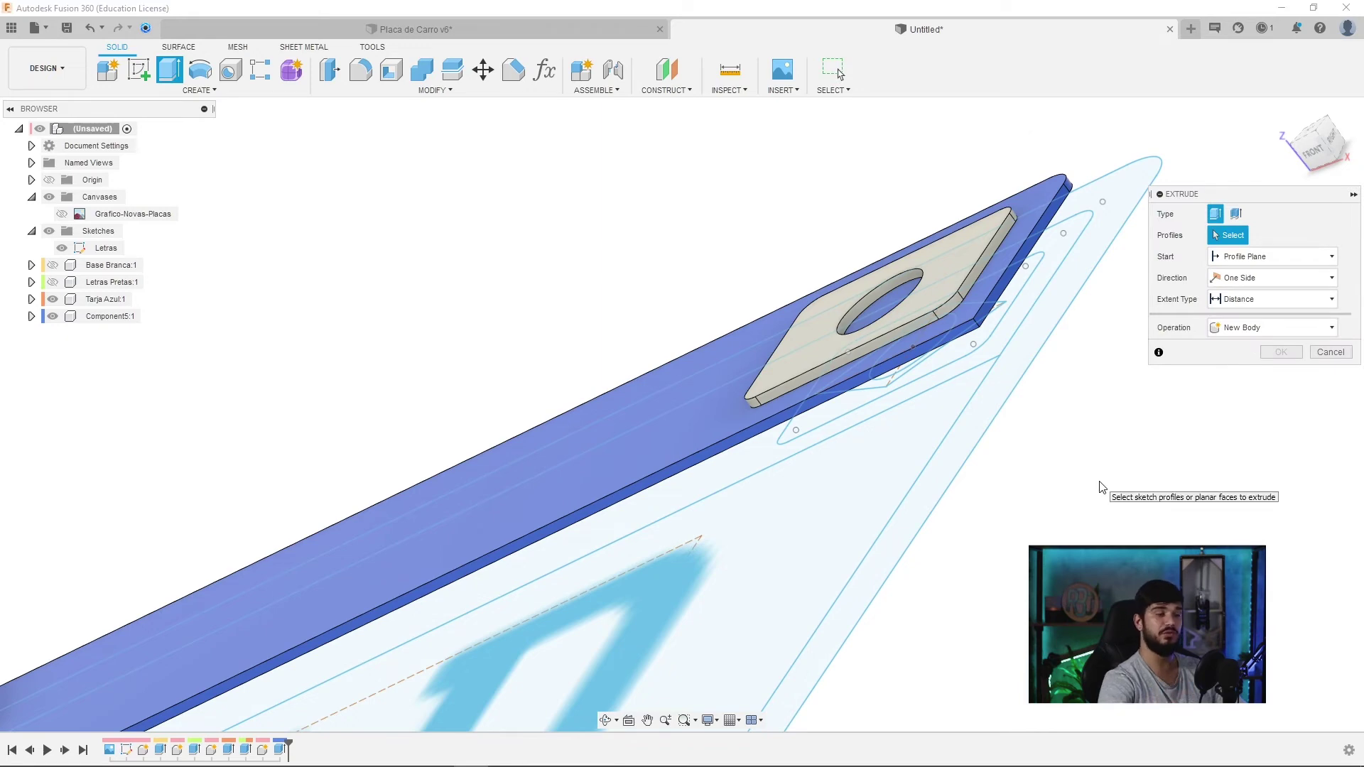
middle_click_drag(1167, 408, 1025, 413)
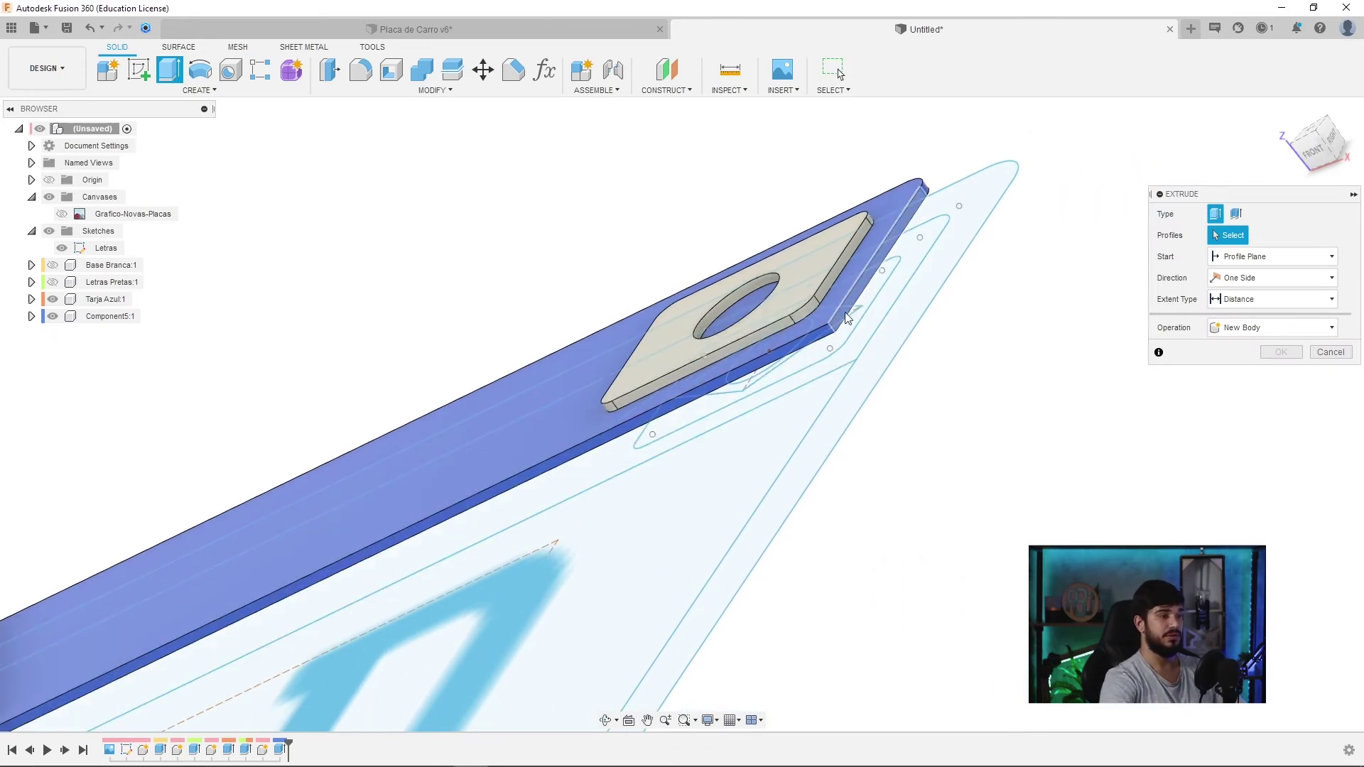
middle_click_drag(724, 398, 737, 399)
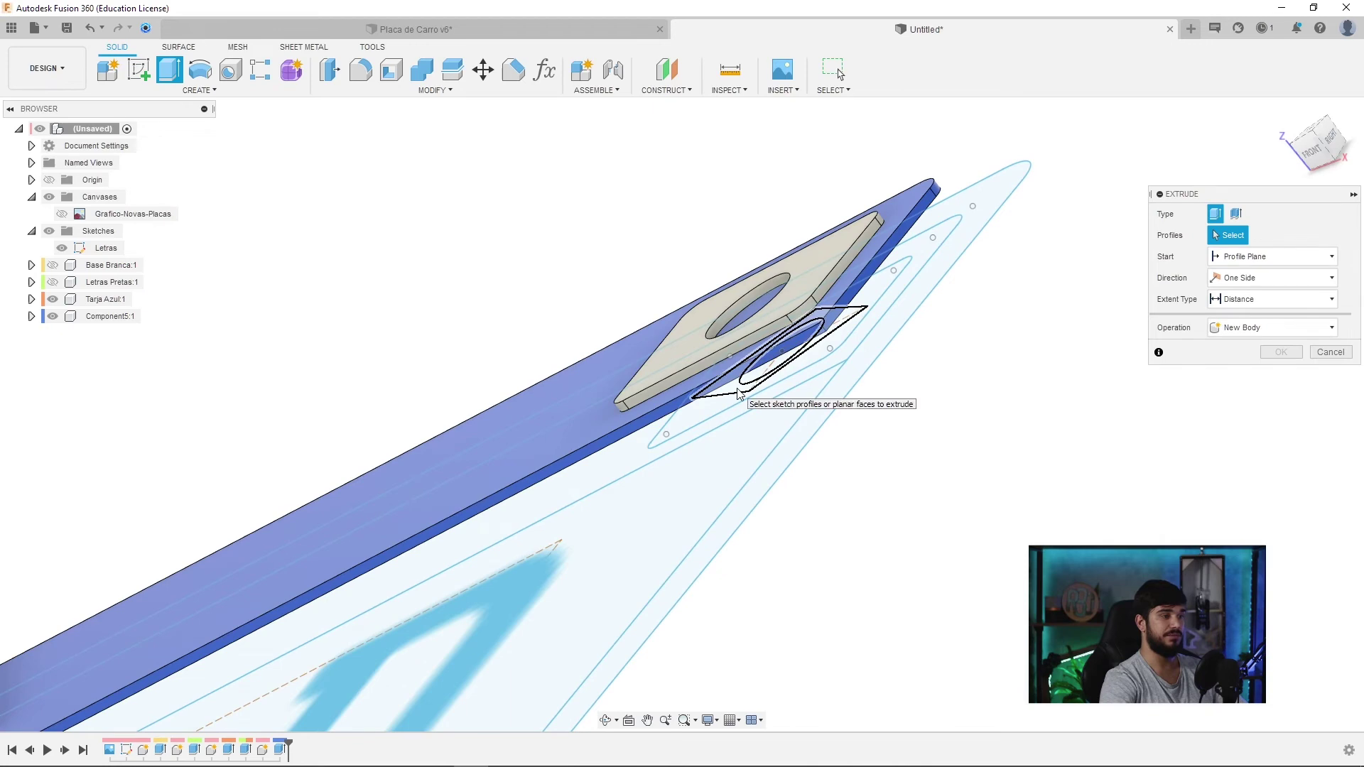
left_click(739, 400)
mouse_move(889, 406)
middle_mouse_down("shift")
mouse_move(831, 466)
mouse_move(881, 475)
mouse_move(817, 383)
mouse_move(864, 383)
middle_mouse_up("shift")
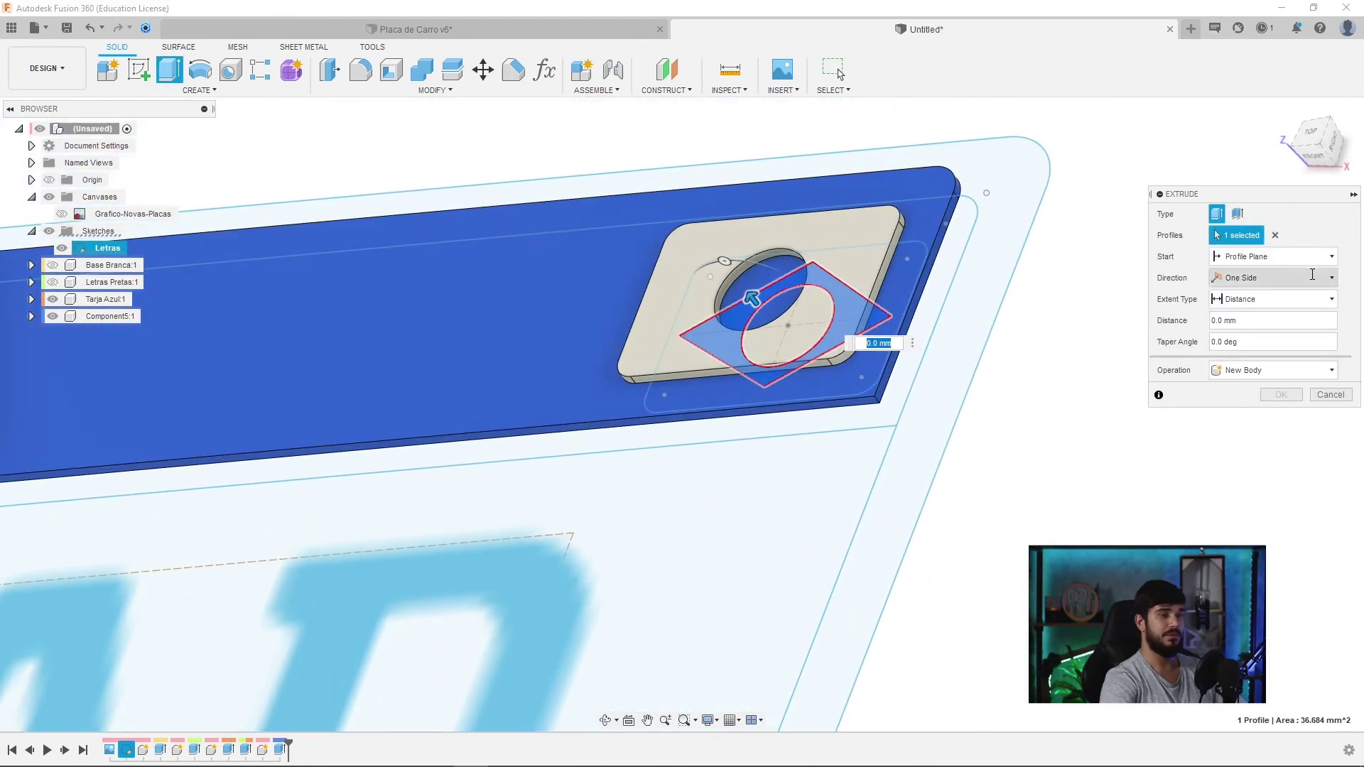
- Extrude the diamond 0.6 mm from the flag plate's top face as a new body, then hide sketches
left_click(1307, 259)
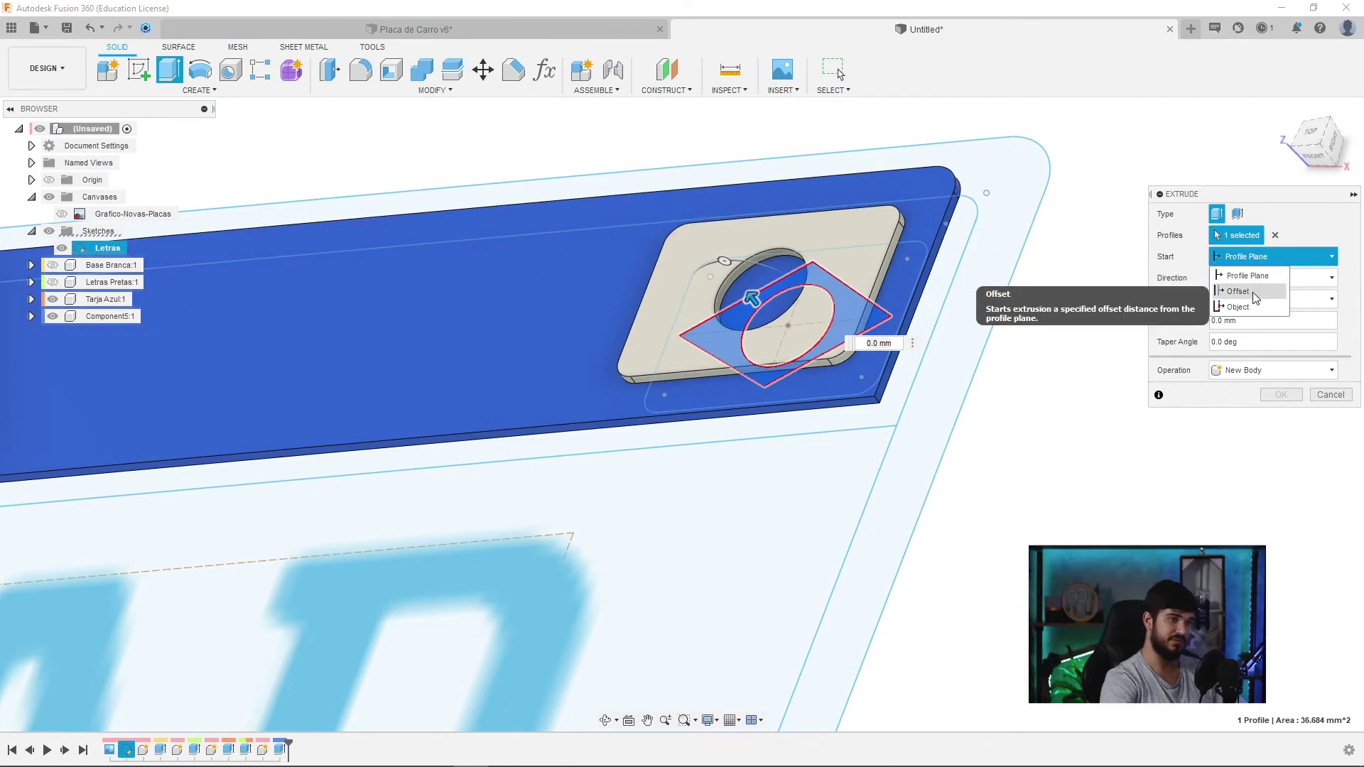
left_click(1237, 307)
left_click(834, 246)
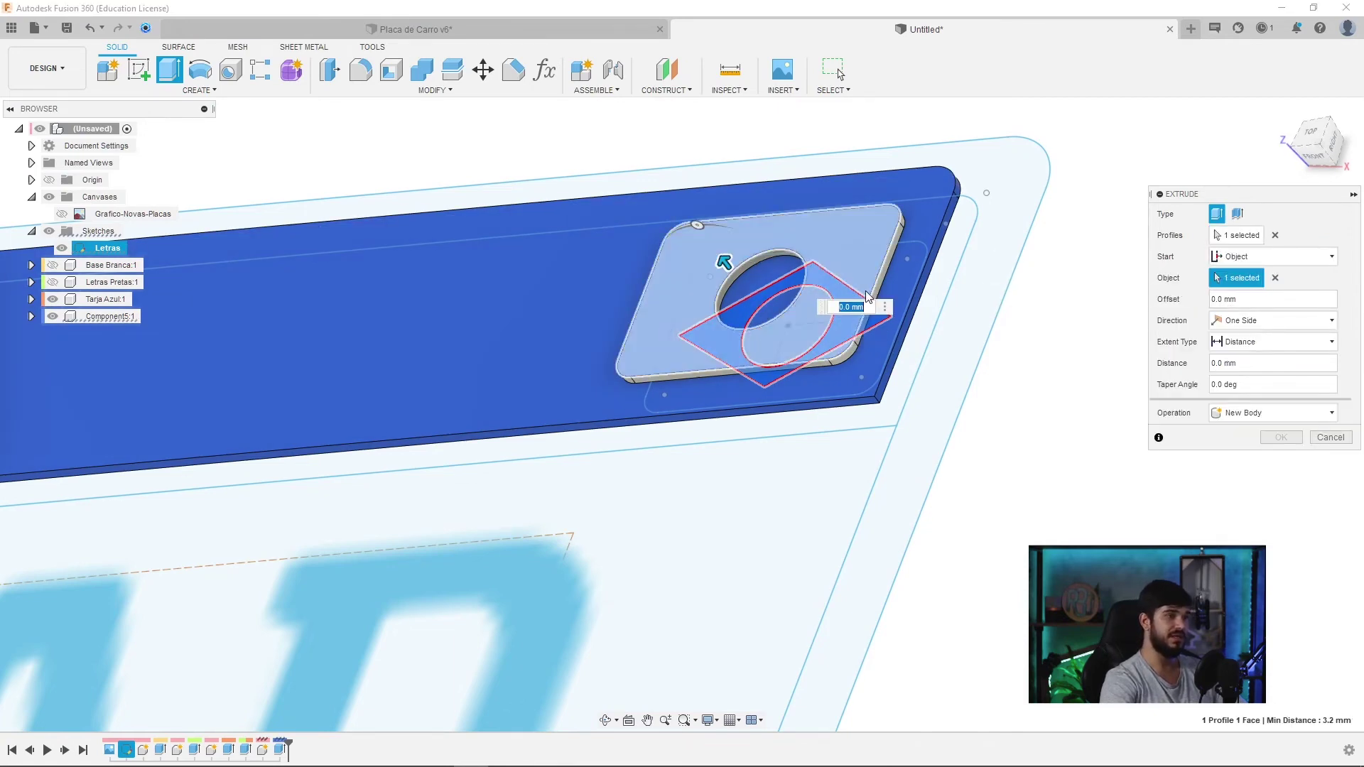
key("BackSpace")
type(".6")
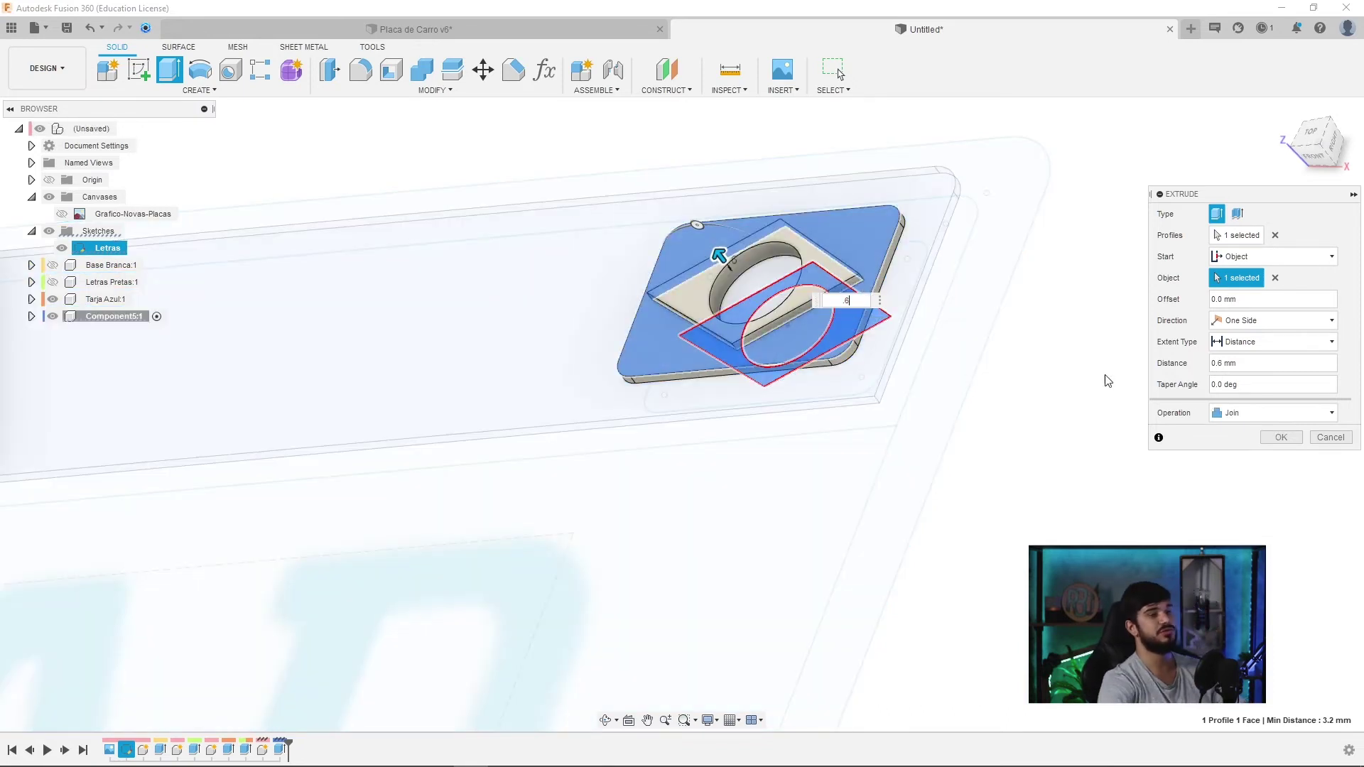
left_click(1226, 414)
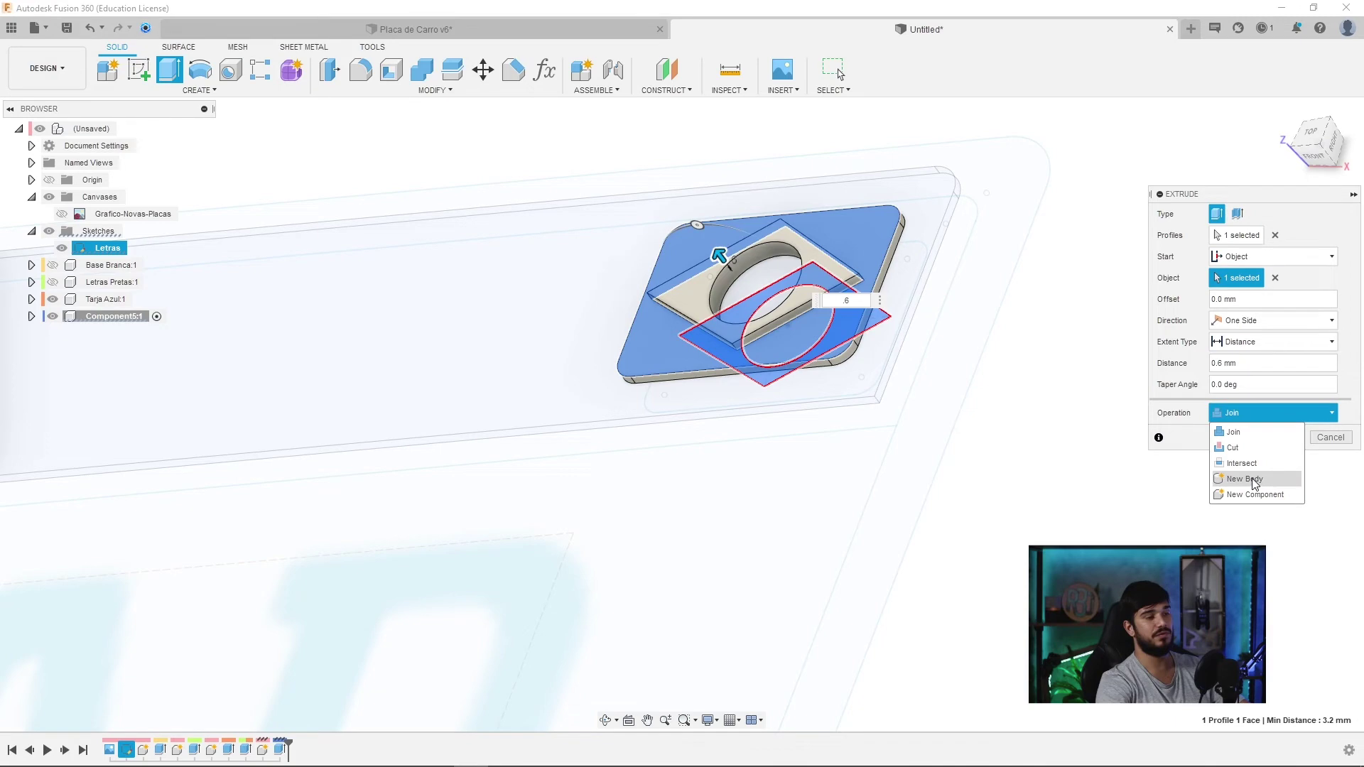
left_click(1254, 481)
left_click(1275, 441)
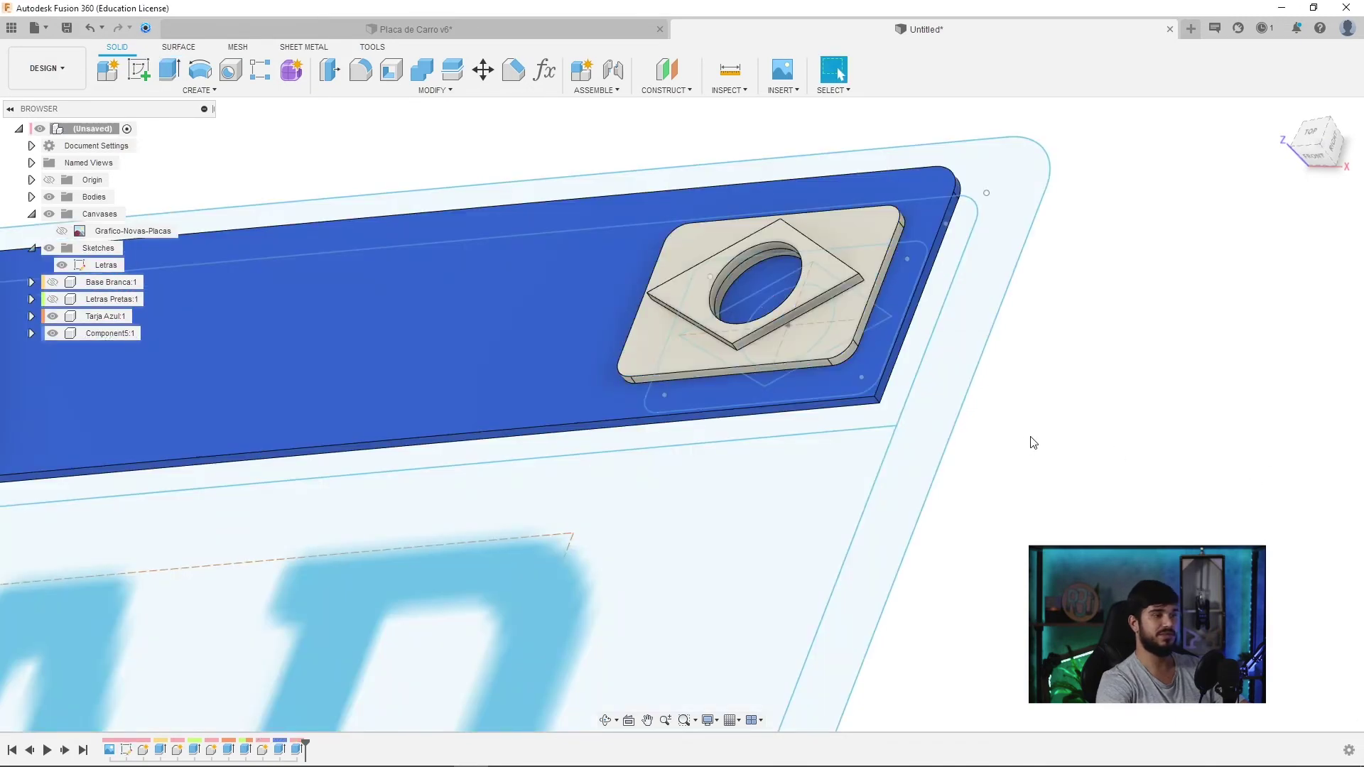
left_click(49, 248)
- Move Body2, the diamond body, into Component5:1
middle_click_drag(380, 176, 426, 188)
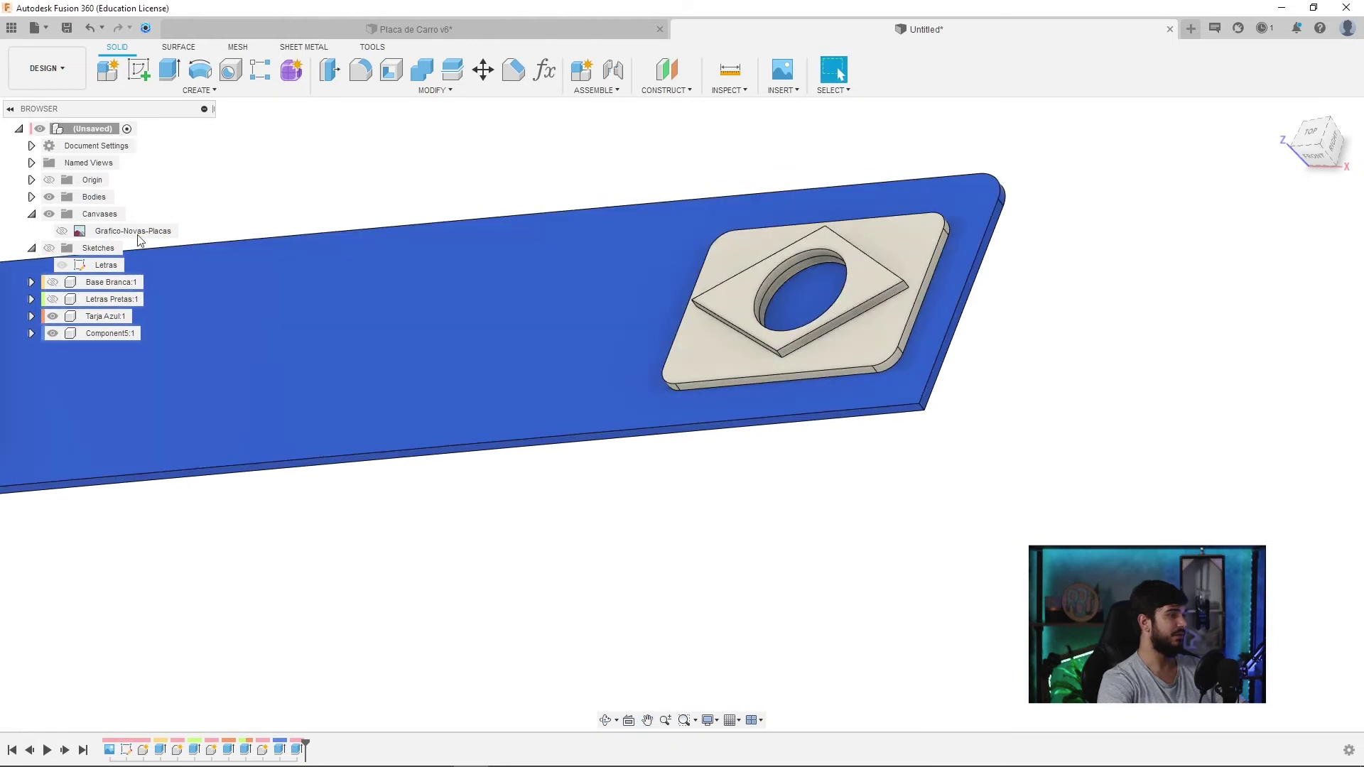
left_click(32, 197)
left_click(100, 216)
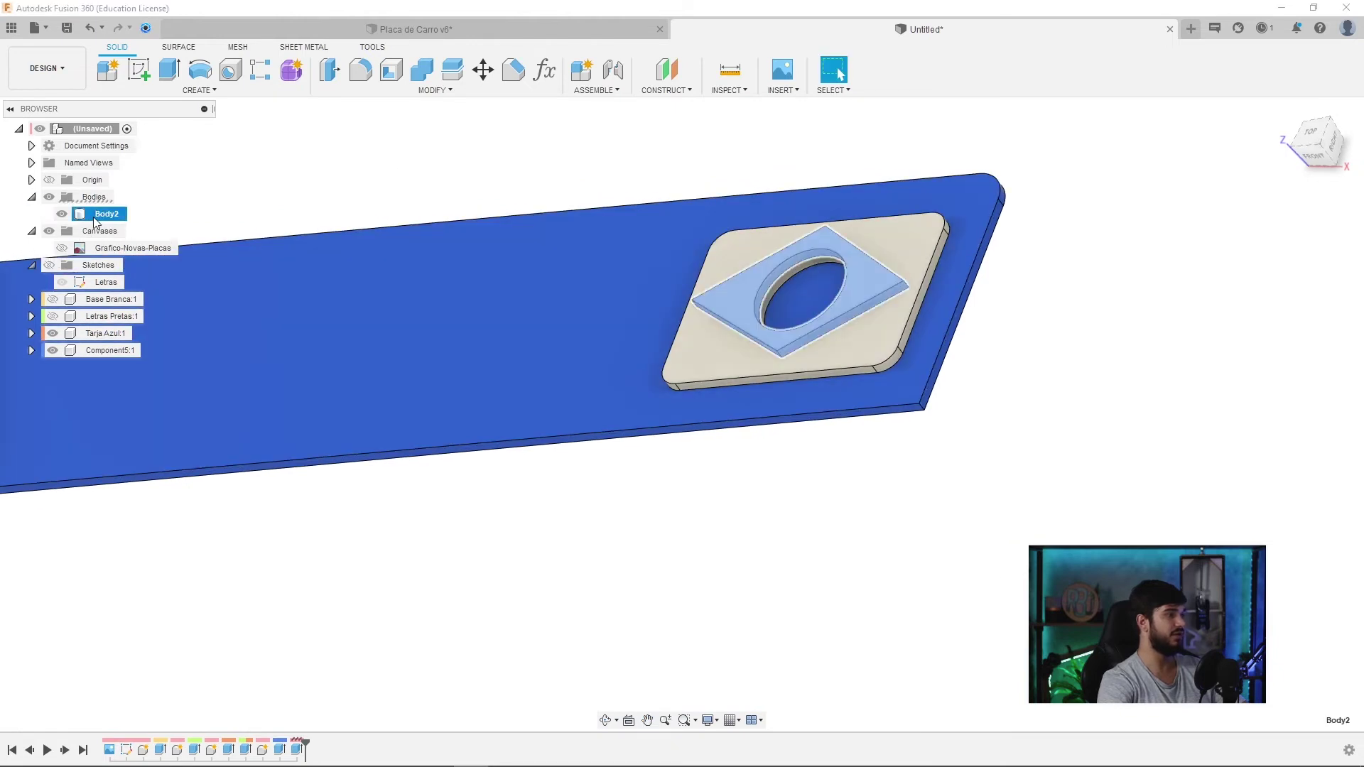
left_click_drag(100, 221, 115, 351)
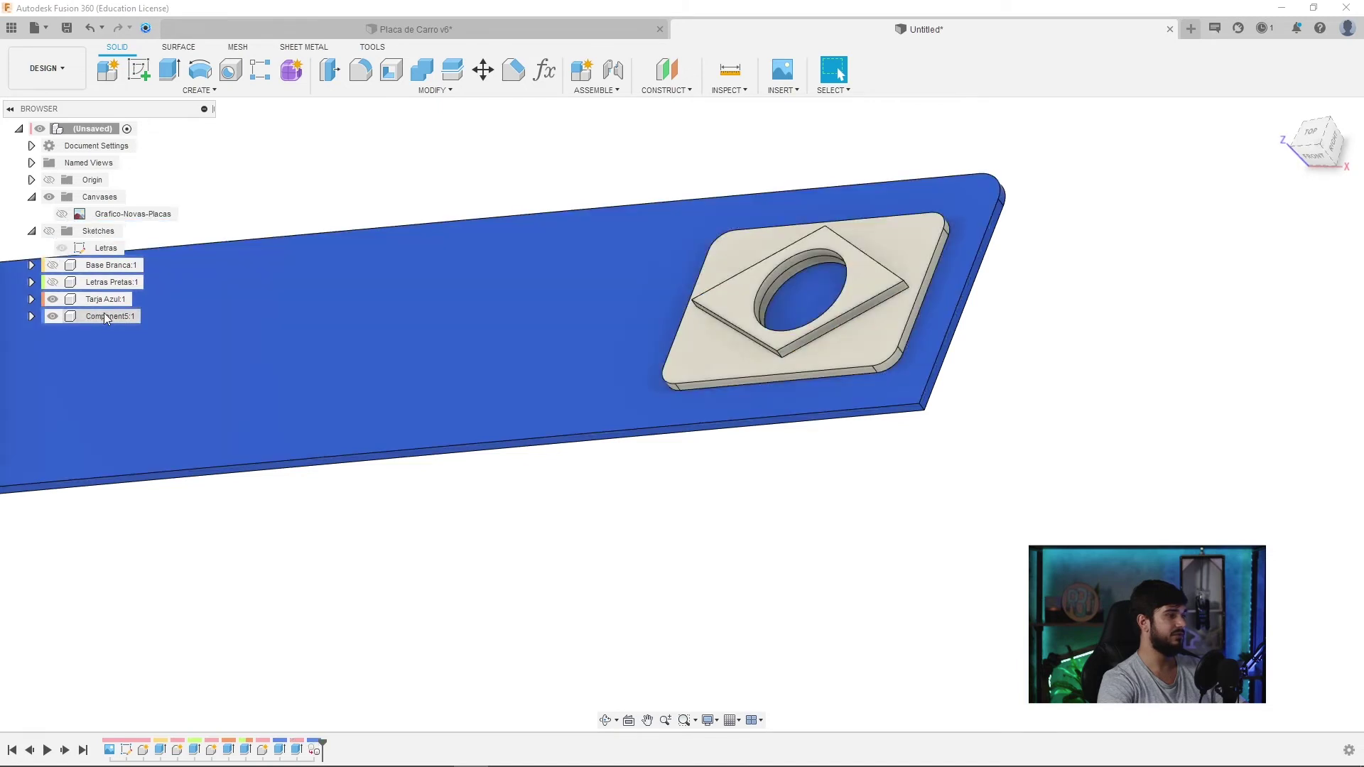
- Rename Component5:1 to Bandeira
left_click(105, 317)
double_click(129, 323)
type("Bamdeira")
key("Return")
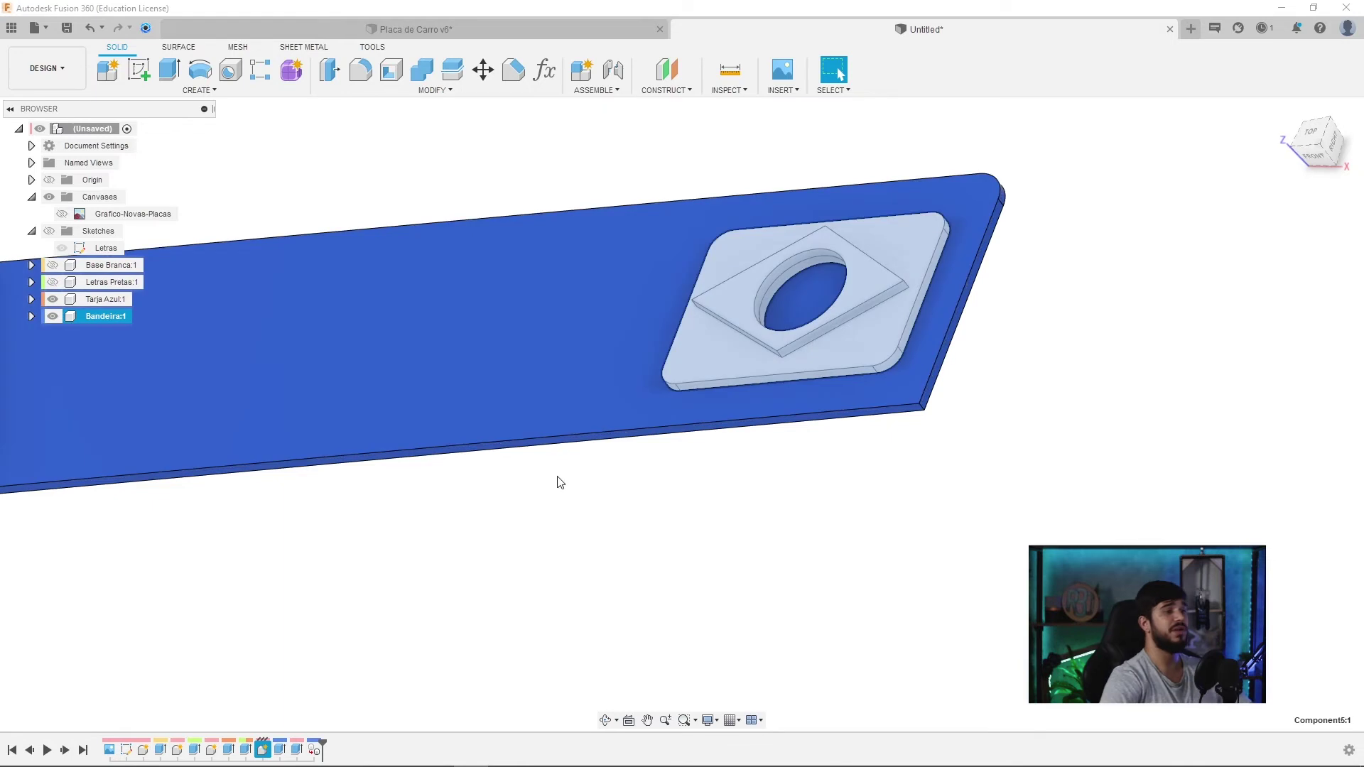
left_click(1117, 483)
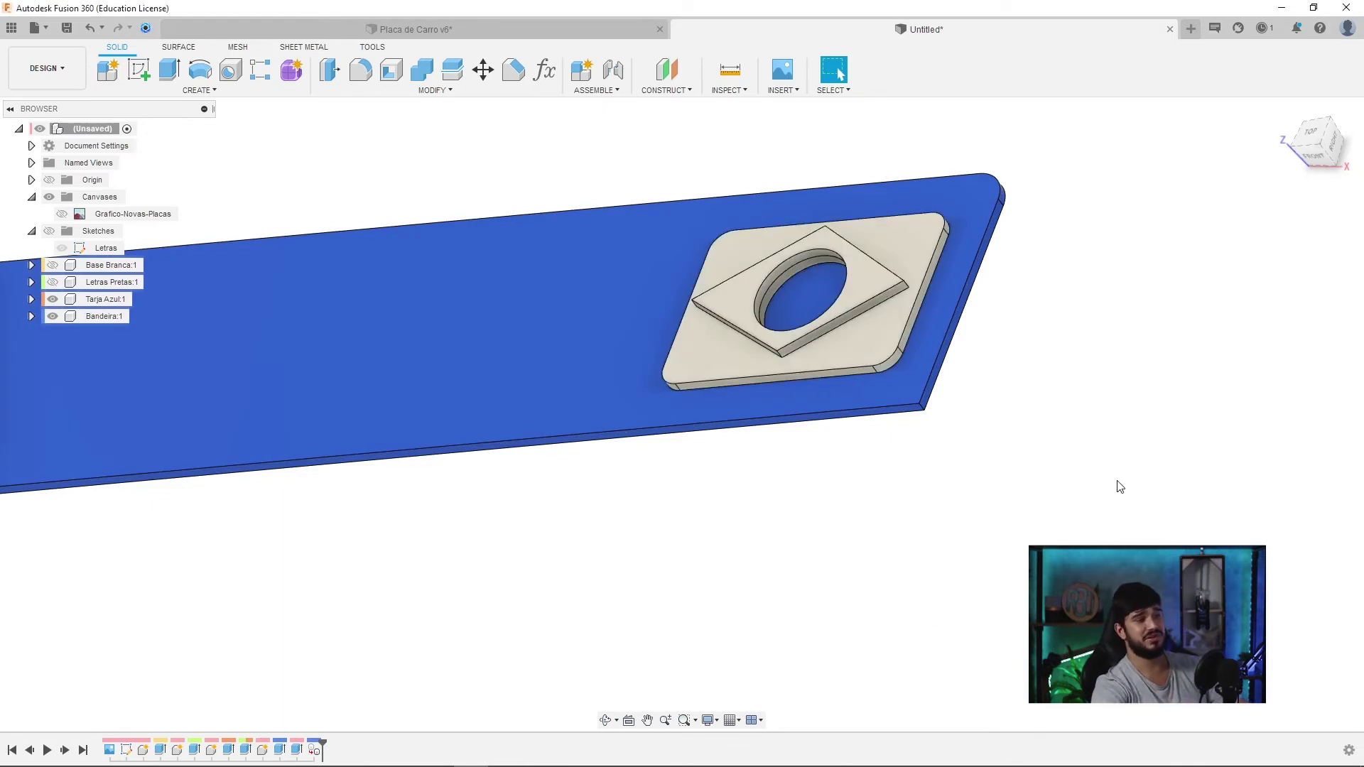
scroll(801, 478, "down", 3)
scroll(697, 481, "down", 3)
key("a")
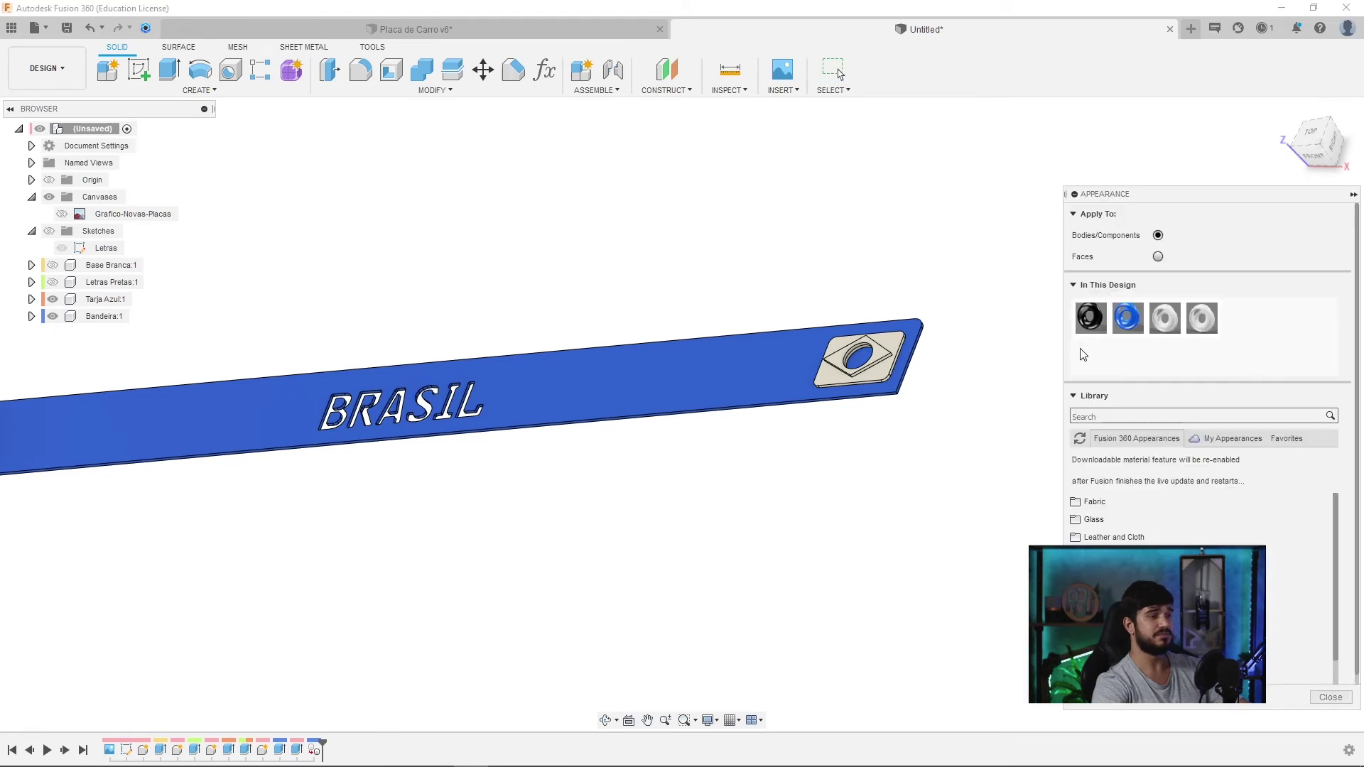
- Duplicate the blue appearance, applying green to the flag plate and yellow to the diamond
right_click(1197, 323)
right_click(1149, 326)
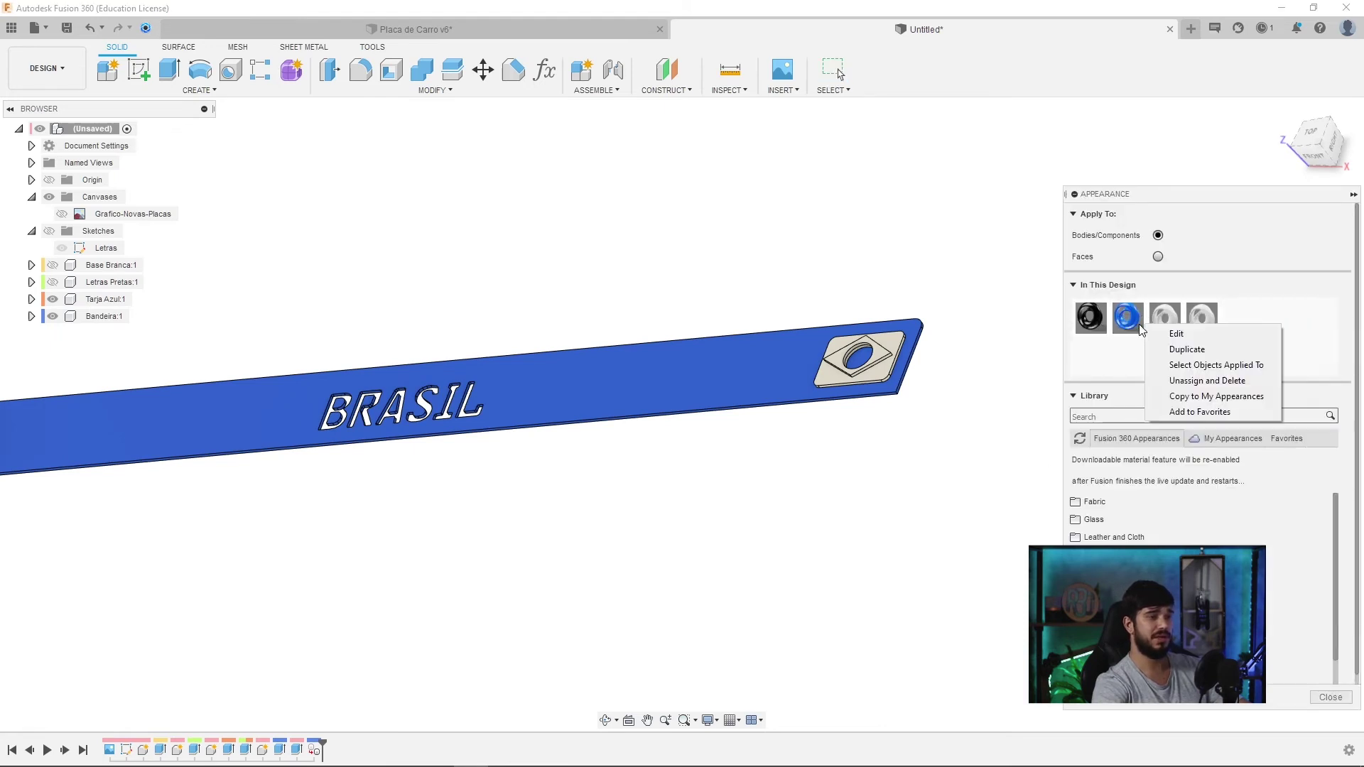
left_click(1175, 348)
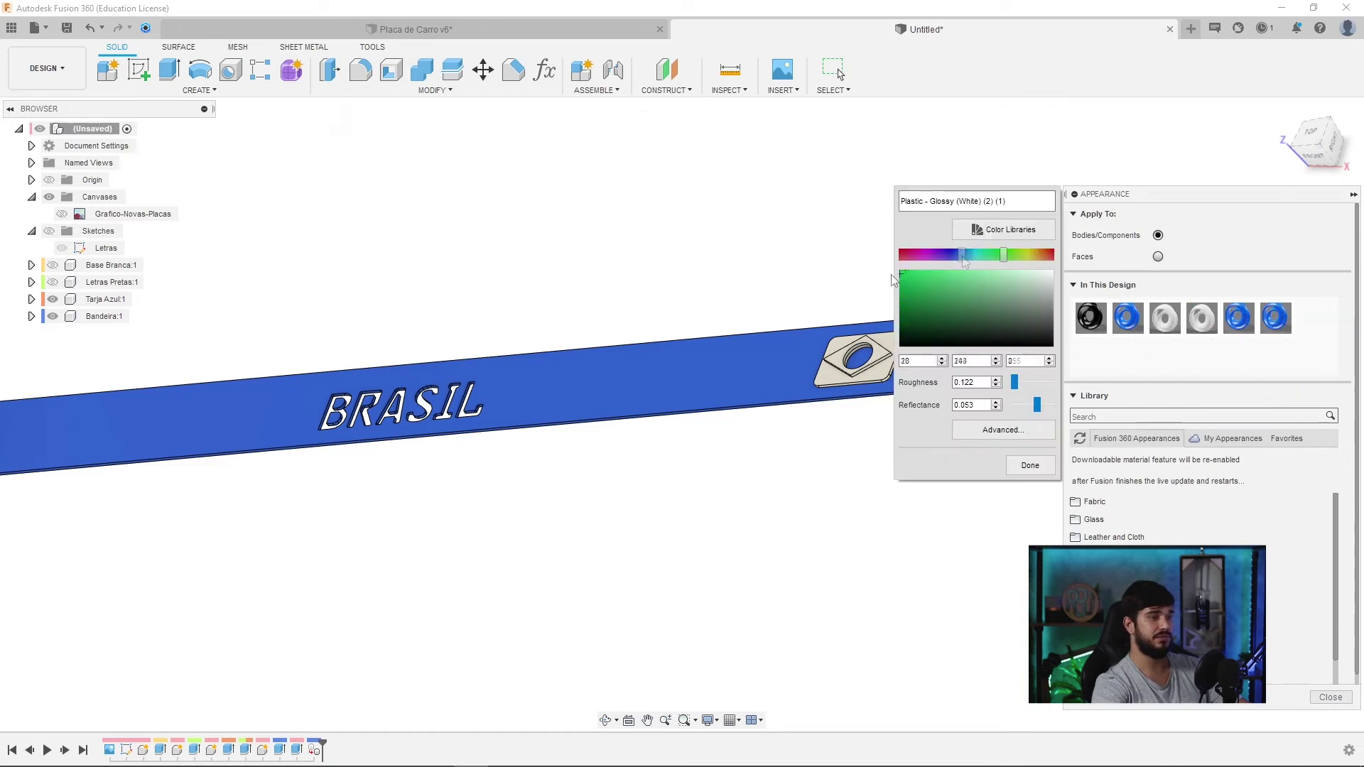
mouse_move(1239, 318)
left_mouse_down()
mouse_move(885, 358)
mouse_move(882, 373)
left_mouse_up()
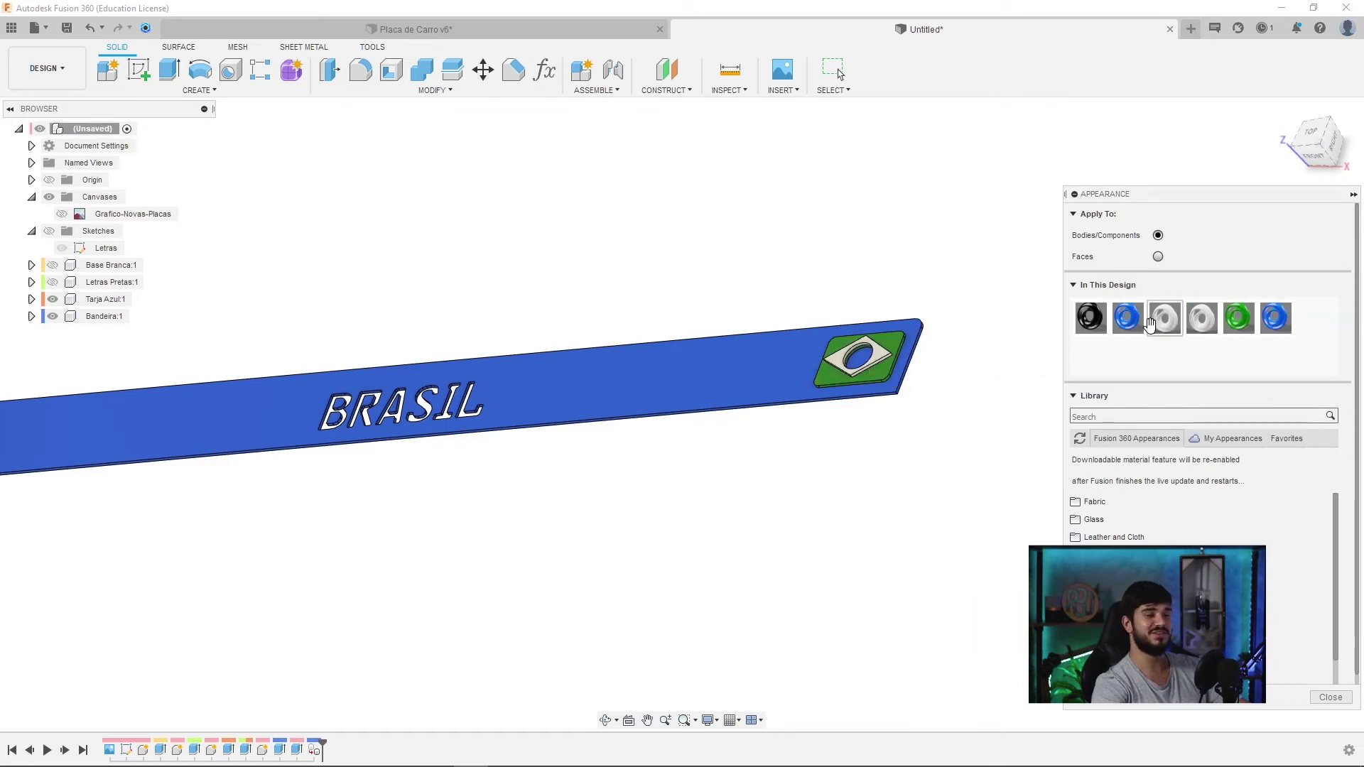
scroll(899, 420, "up", 5)
left_click_drag(993, 277, 982, 281)
left_click(1030, 465)
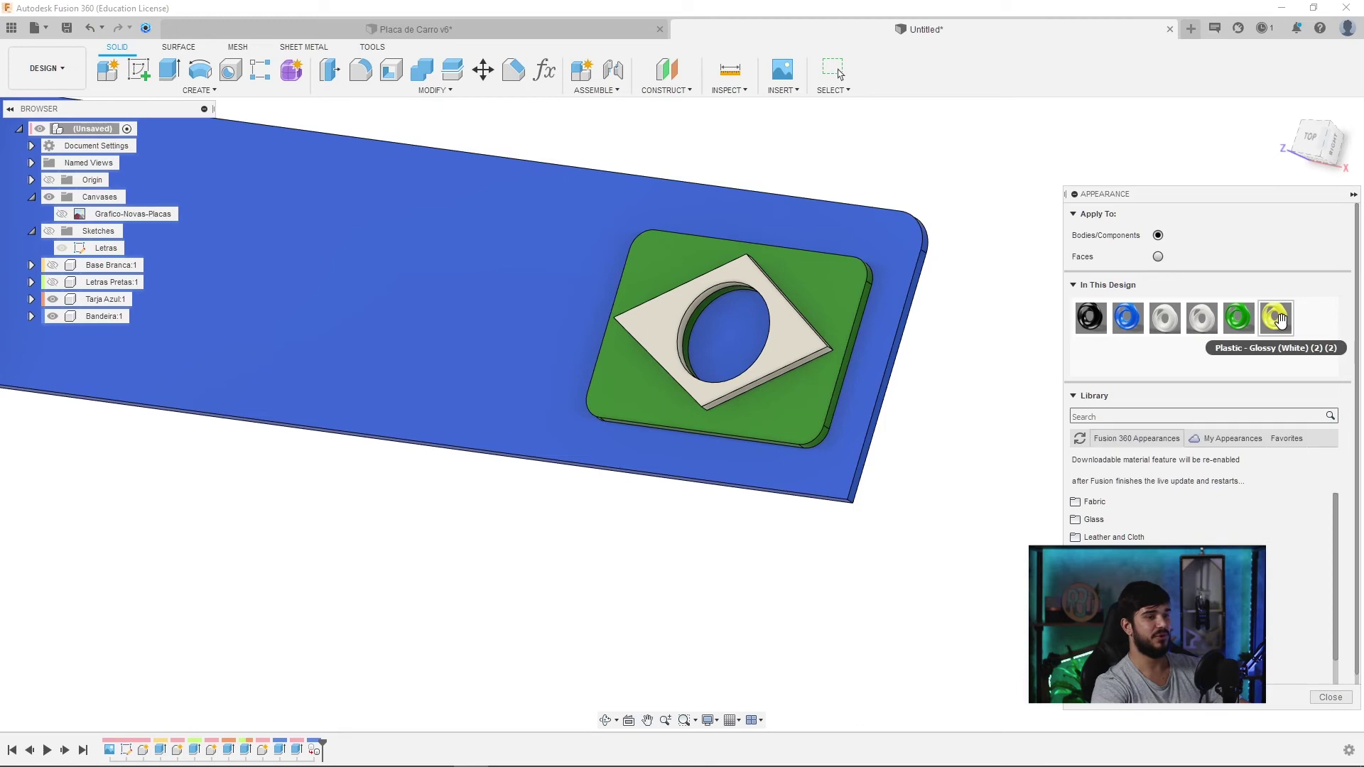
scroll(853, 490, "down", 5)
middle_click_drag(838, 497, 797, 510, "shift")
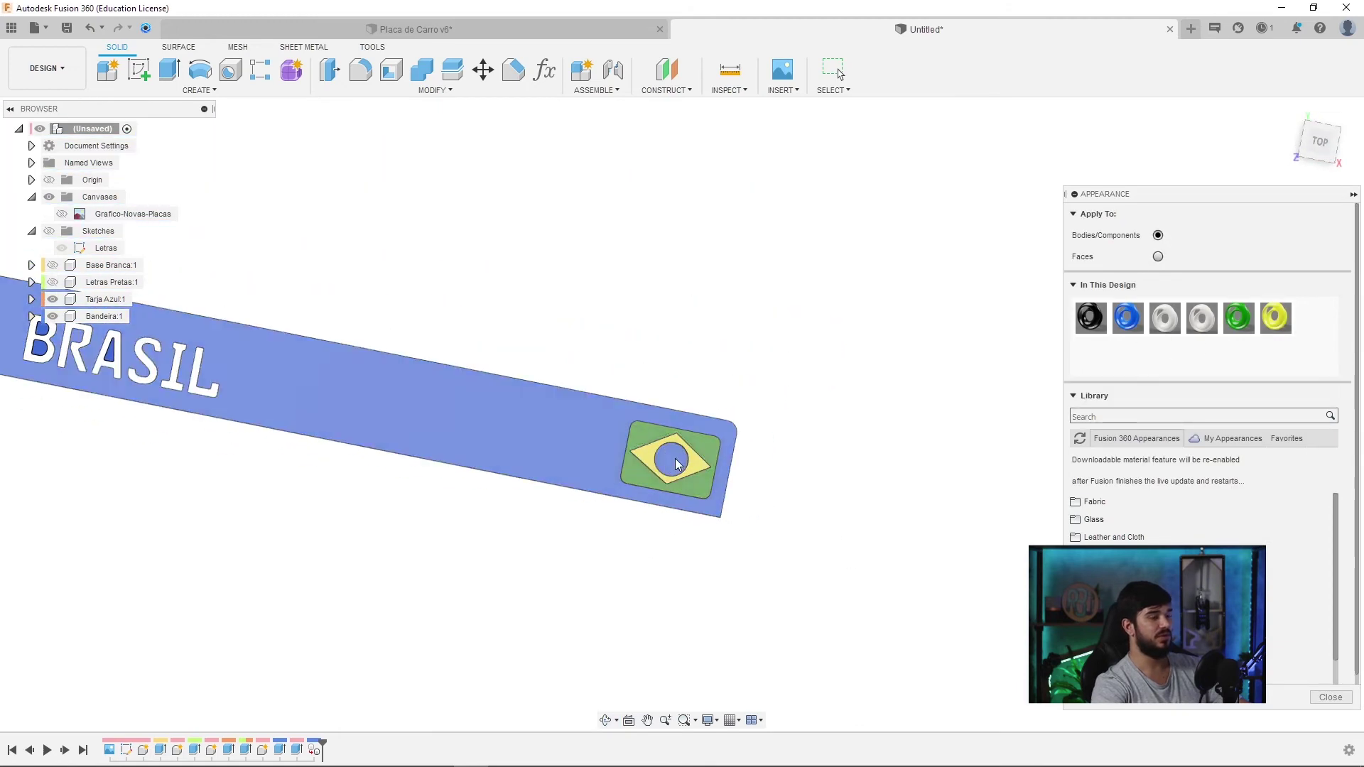
- Show the white base and black letters again and close the appearance settings
left_click(53, 265)
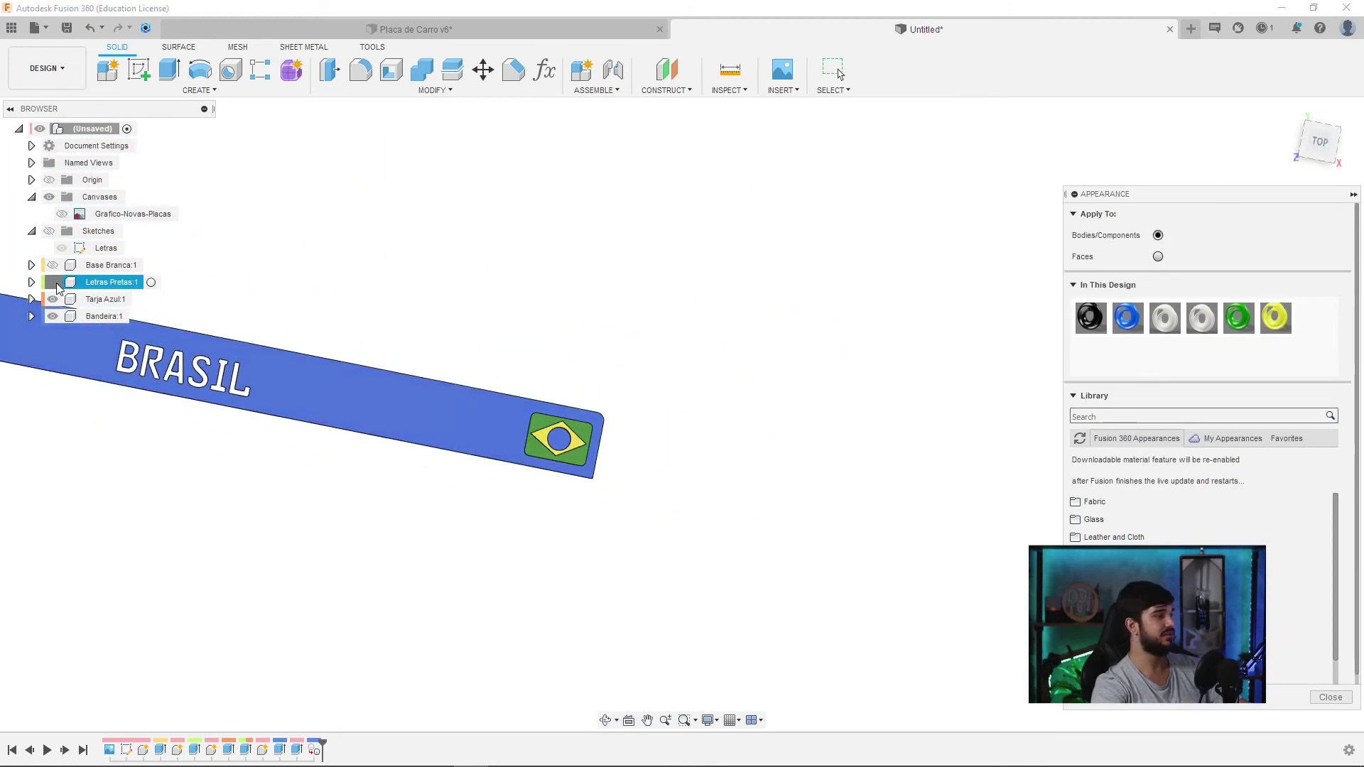
middle_click_drag(563, 284, 883, 285)
scroll(882, 285, "down", 2)
mouse_move(710, 338)
middle_mouse_down("shift")
mouse_move(759, 268)
mouse_move(722, 267)
mouse_move(800, 286)
mouse_move(792, 310)
mouse_move(748, 328)
mouse_move(868, 254)
middle_mouse_up("shift")
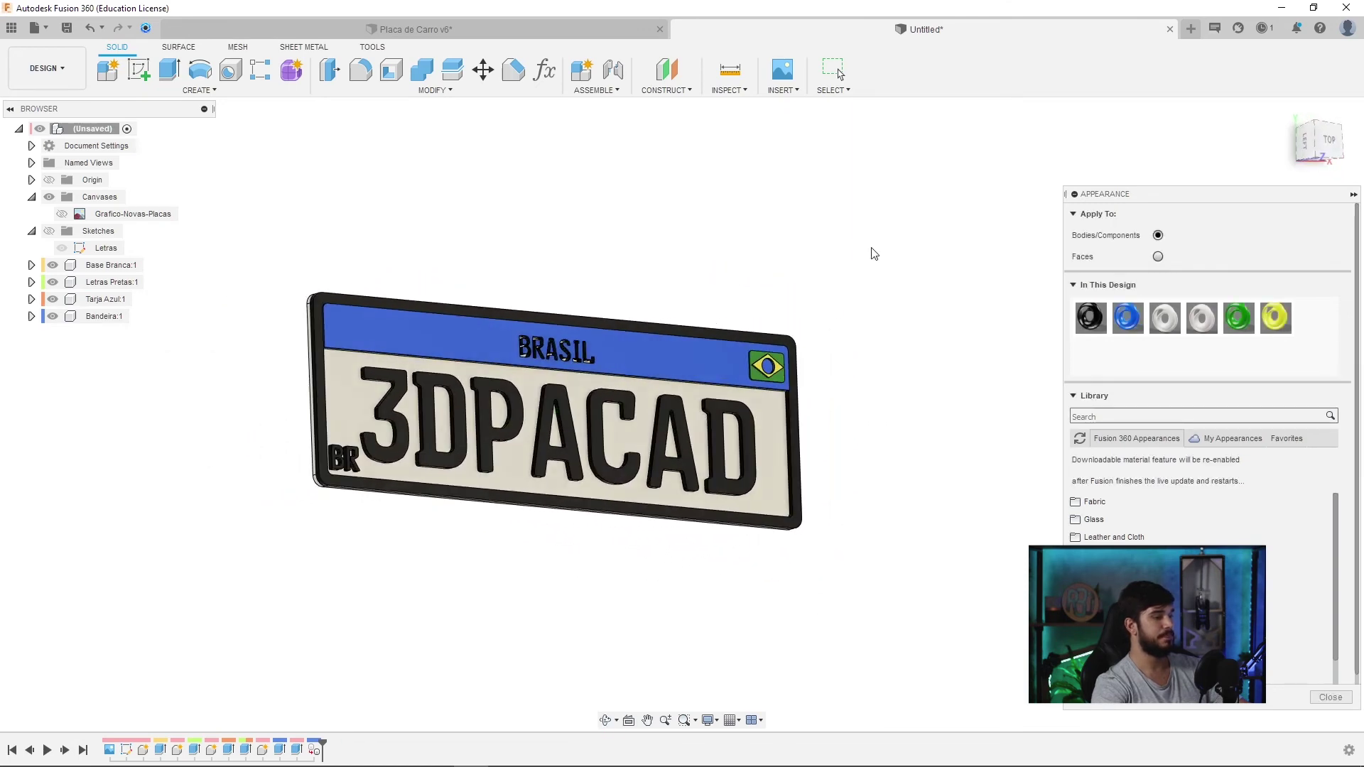
left_click(1331, 697)
left_click(52, 282)
left_click(52, 265)
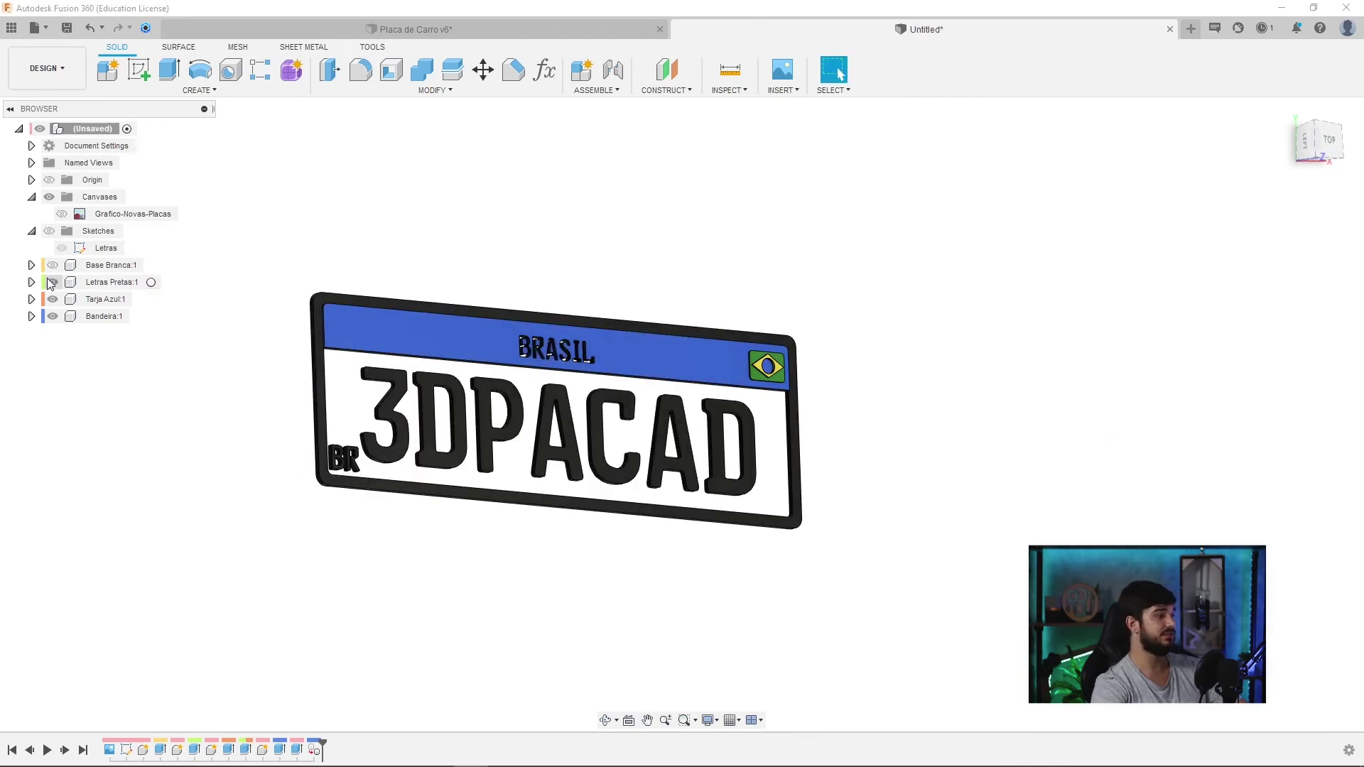
left_click(106, 265)
right_click(112, 270)
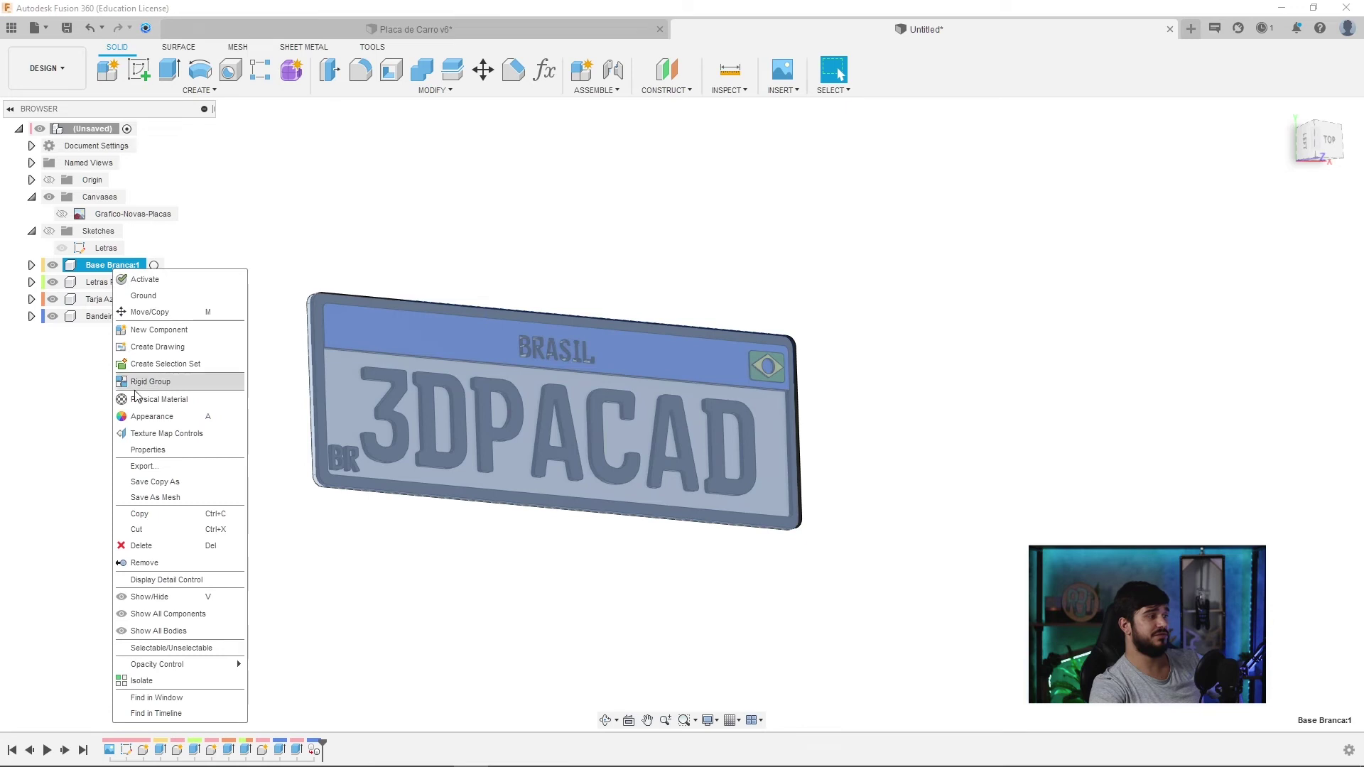
left_click(56, 444)
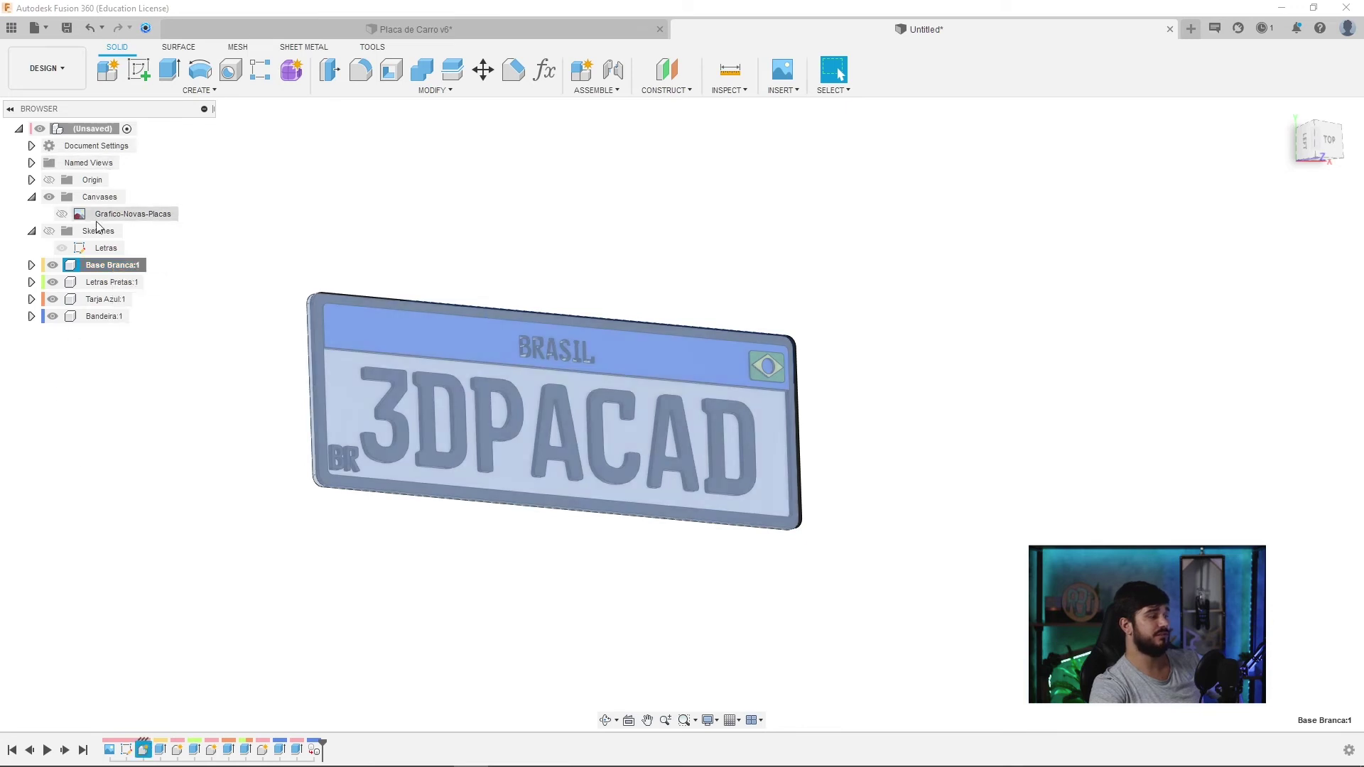
left_click(249, 390)
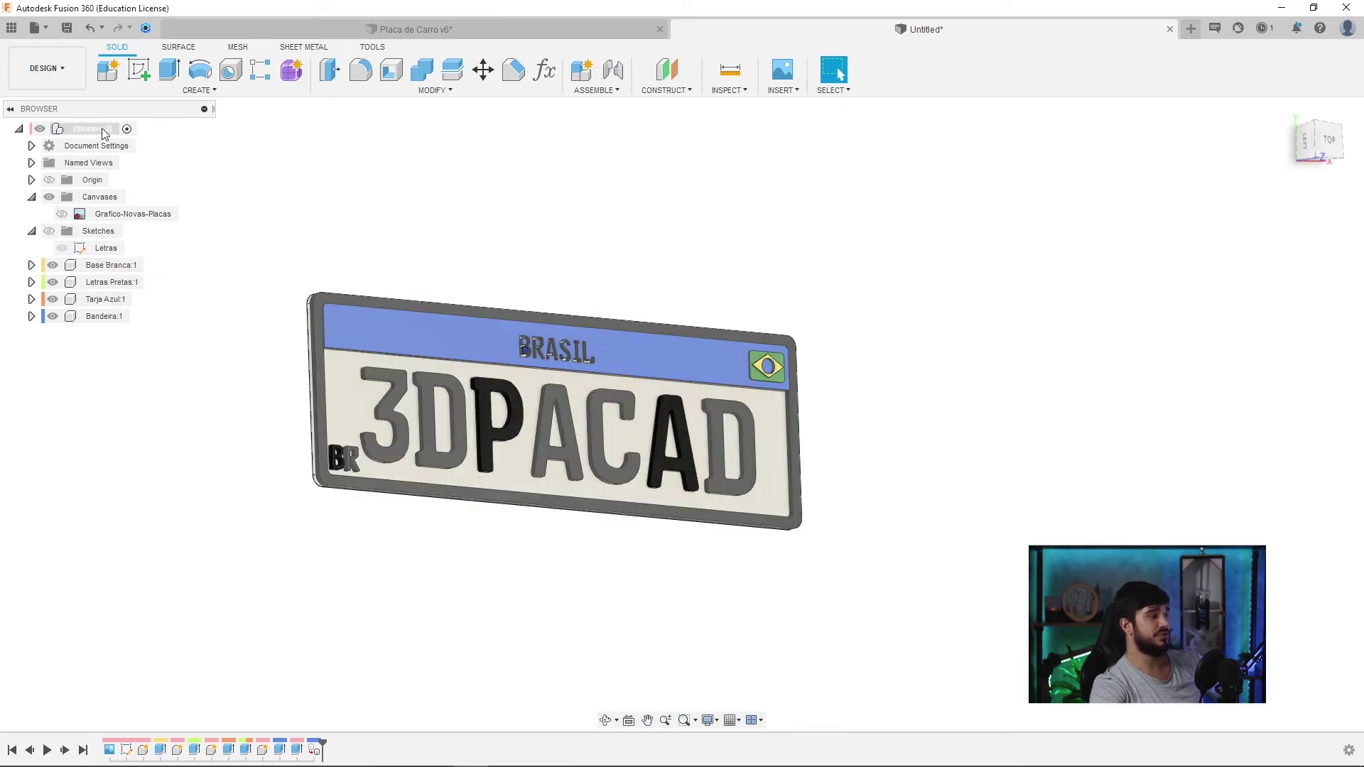
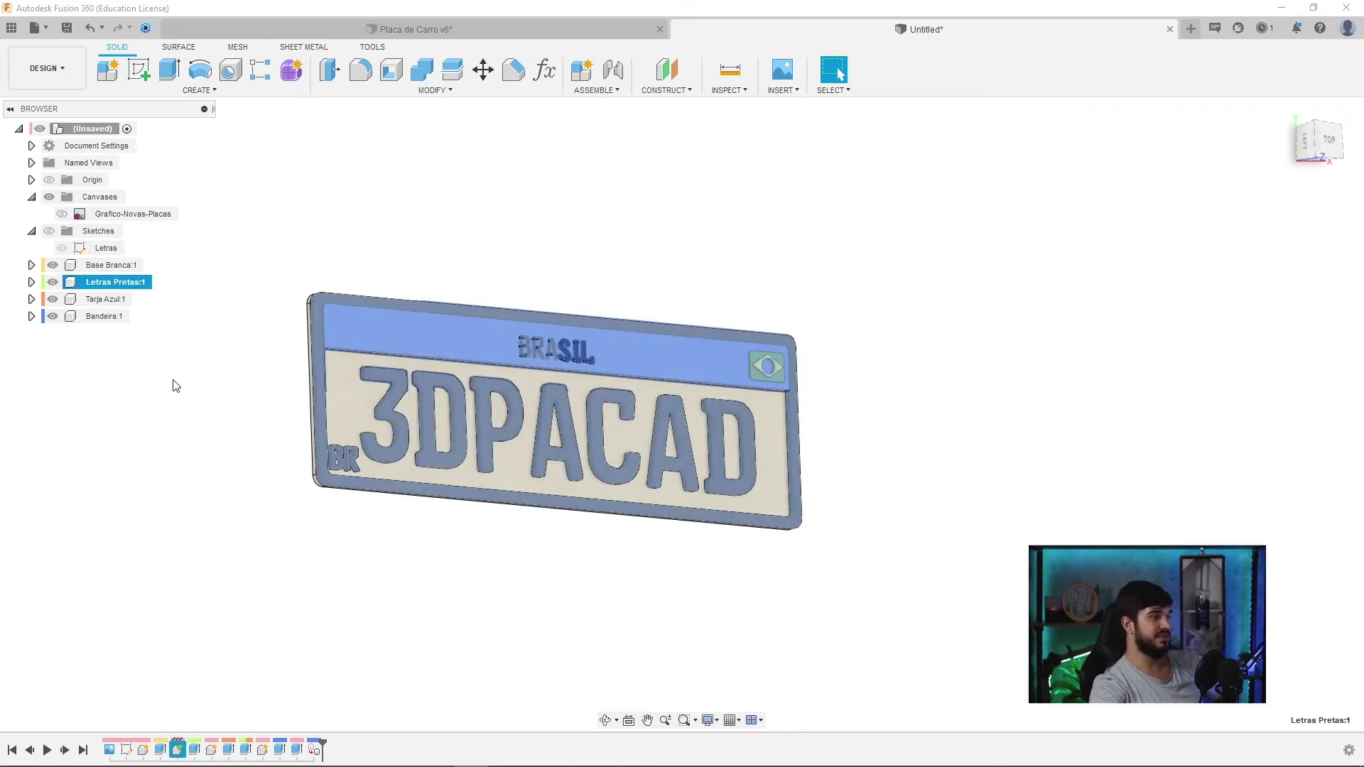
- Bring up the Save As Mesh settings for Letras Pretas:1 and check the available mesh formats
right_click(117, 283)
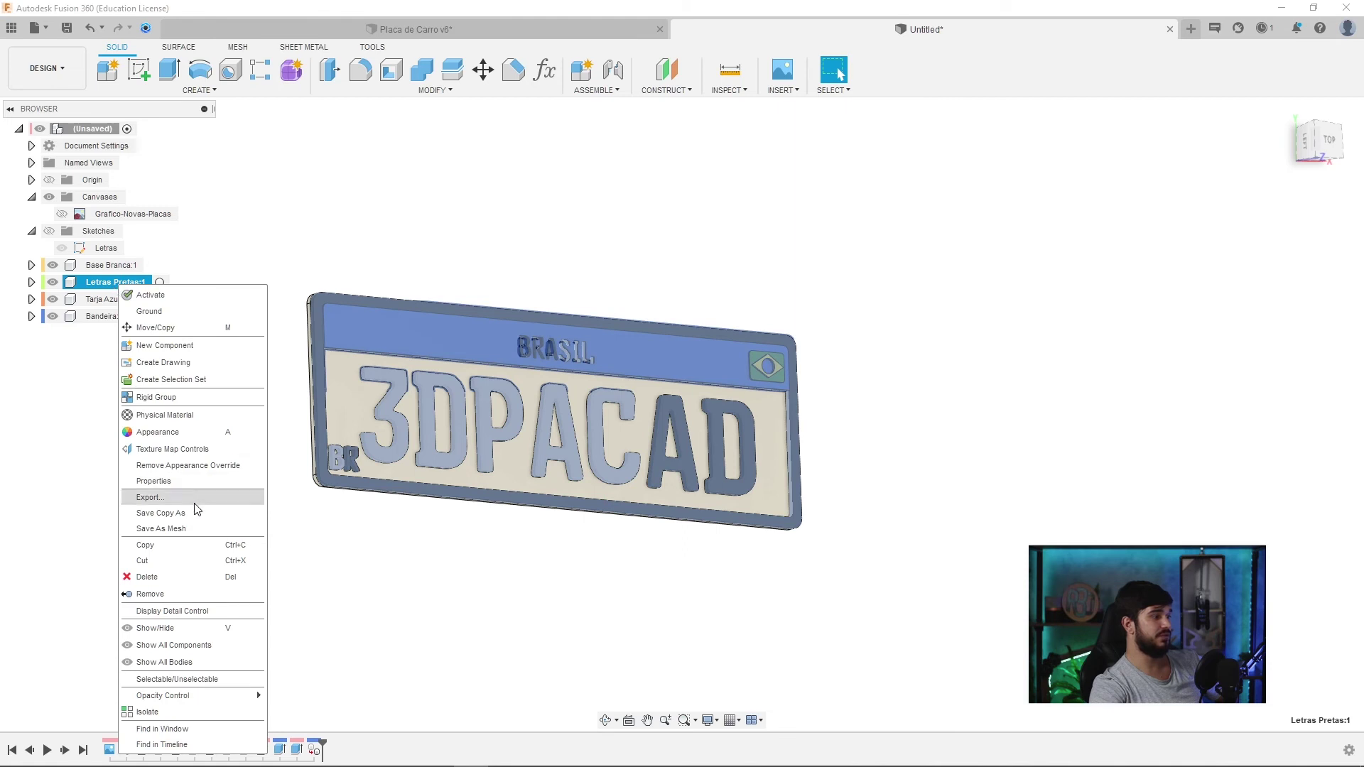
left_click(204, 530)
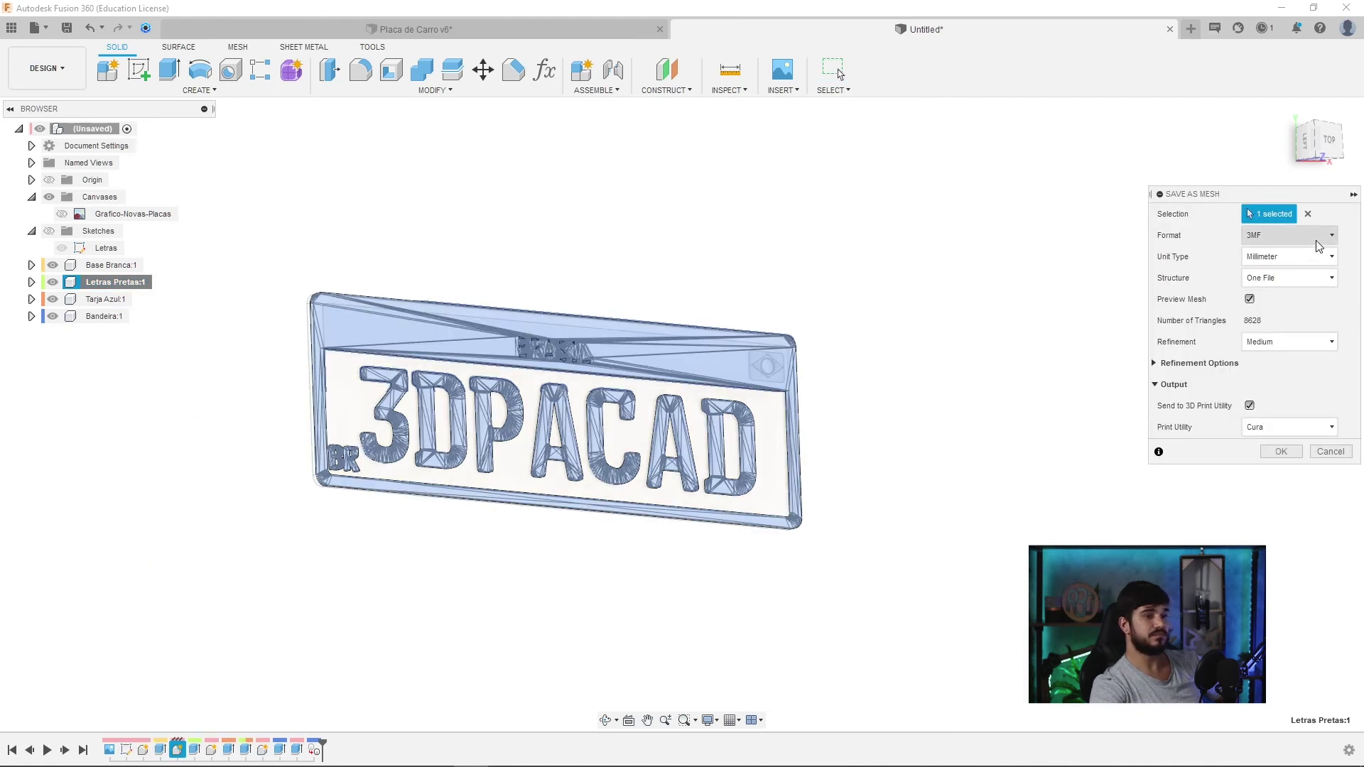
left_click(1303, 236)
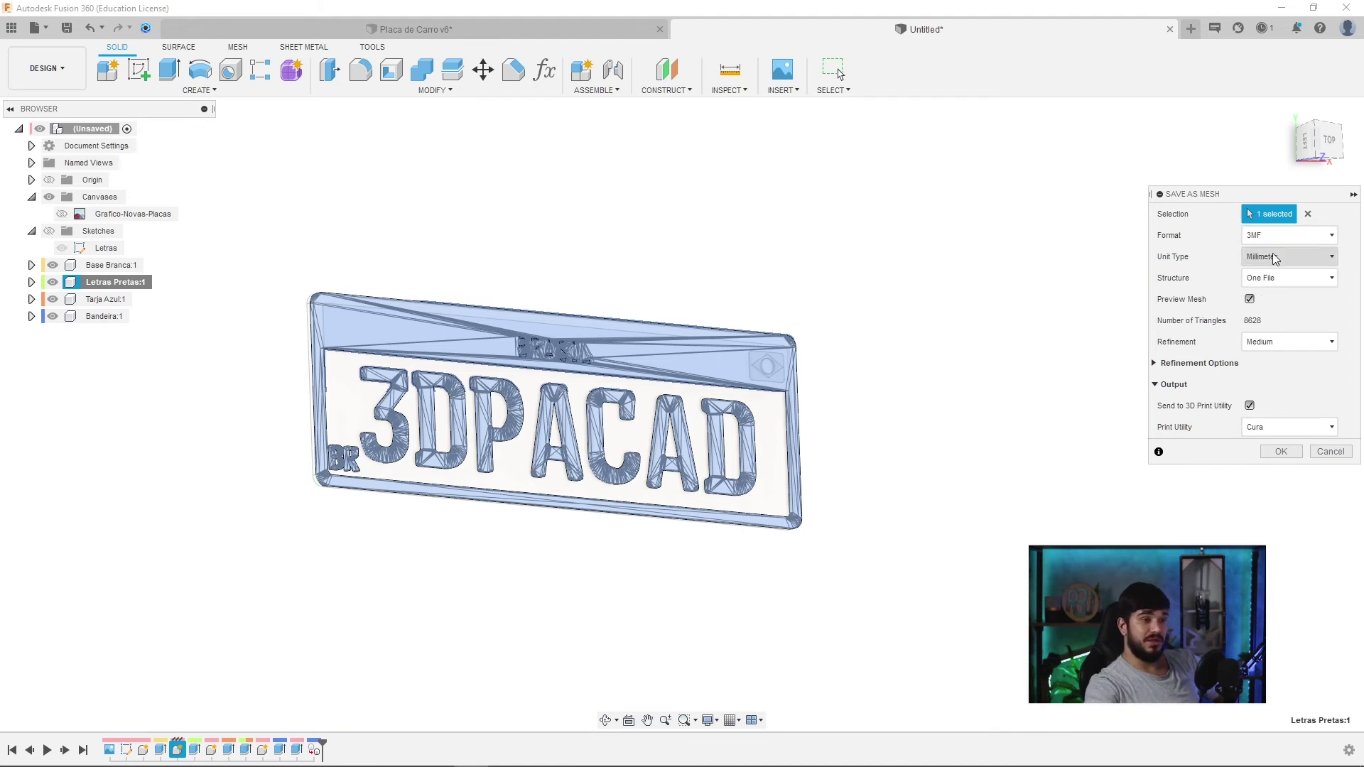
- Export as STL (Binary), One File, Medium refinement, with Send to 3D Print Utility unchecked
left_click(1280, 235)
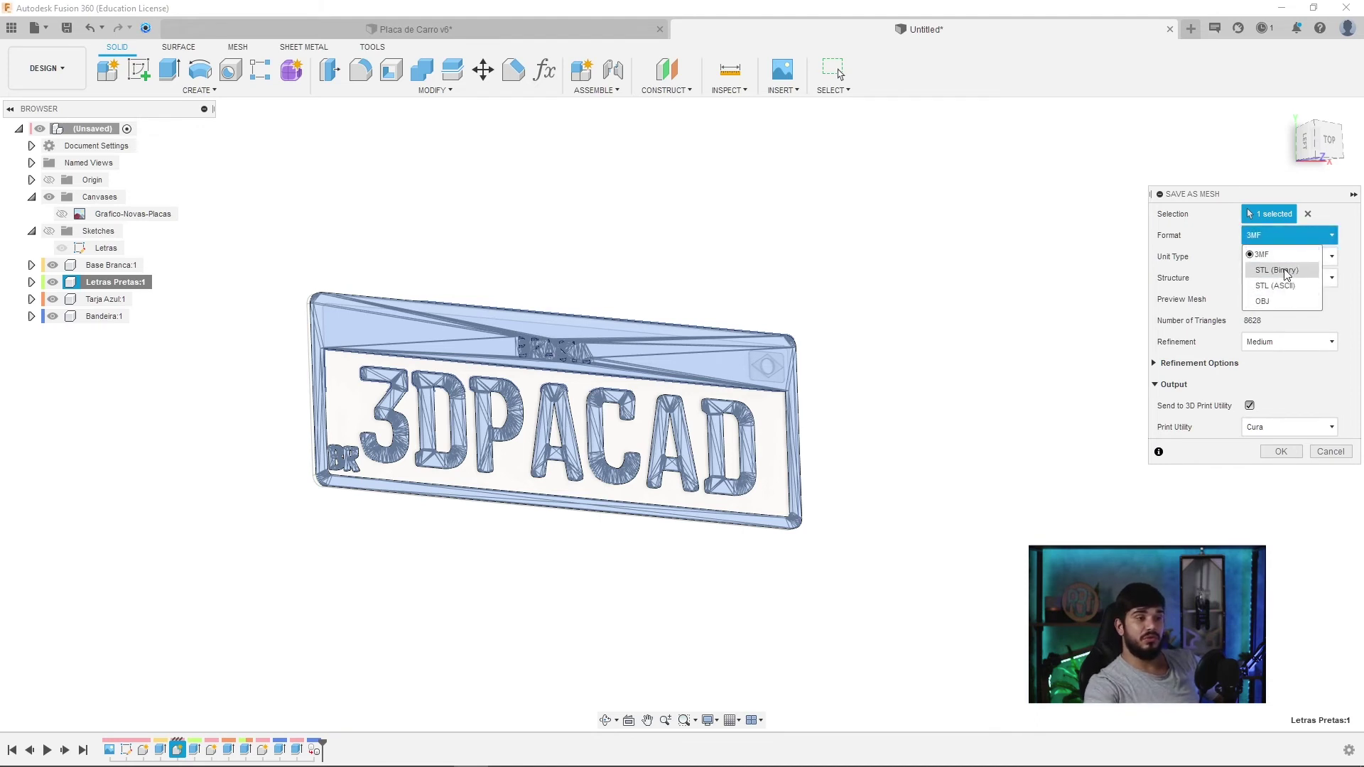
left_click(1294, 269)
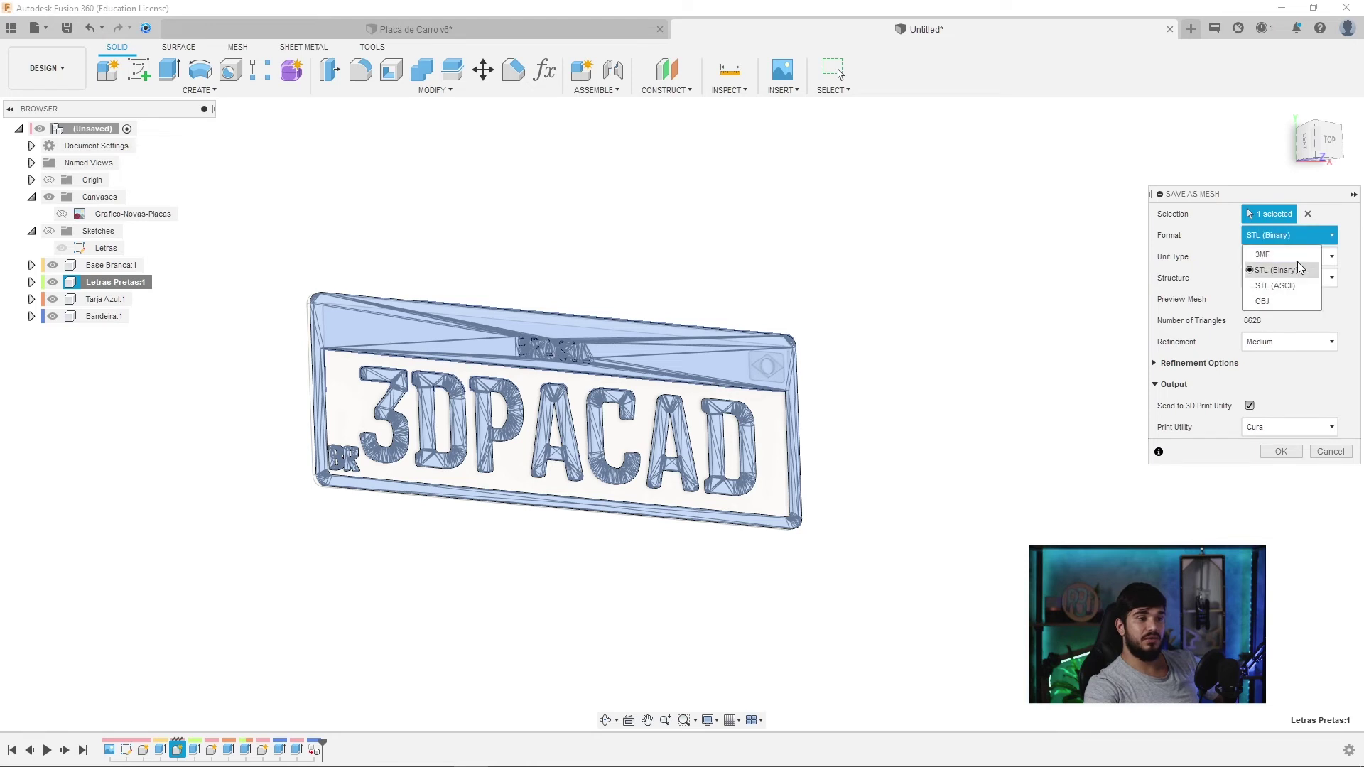
left_click(1175, 249)
left_click(1332, 237)
left_click(1302, 285)
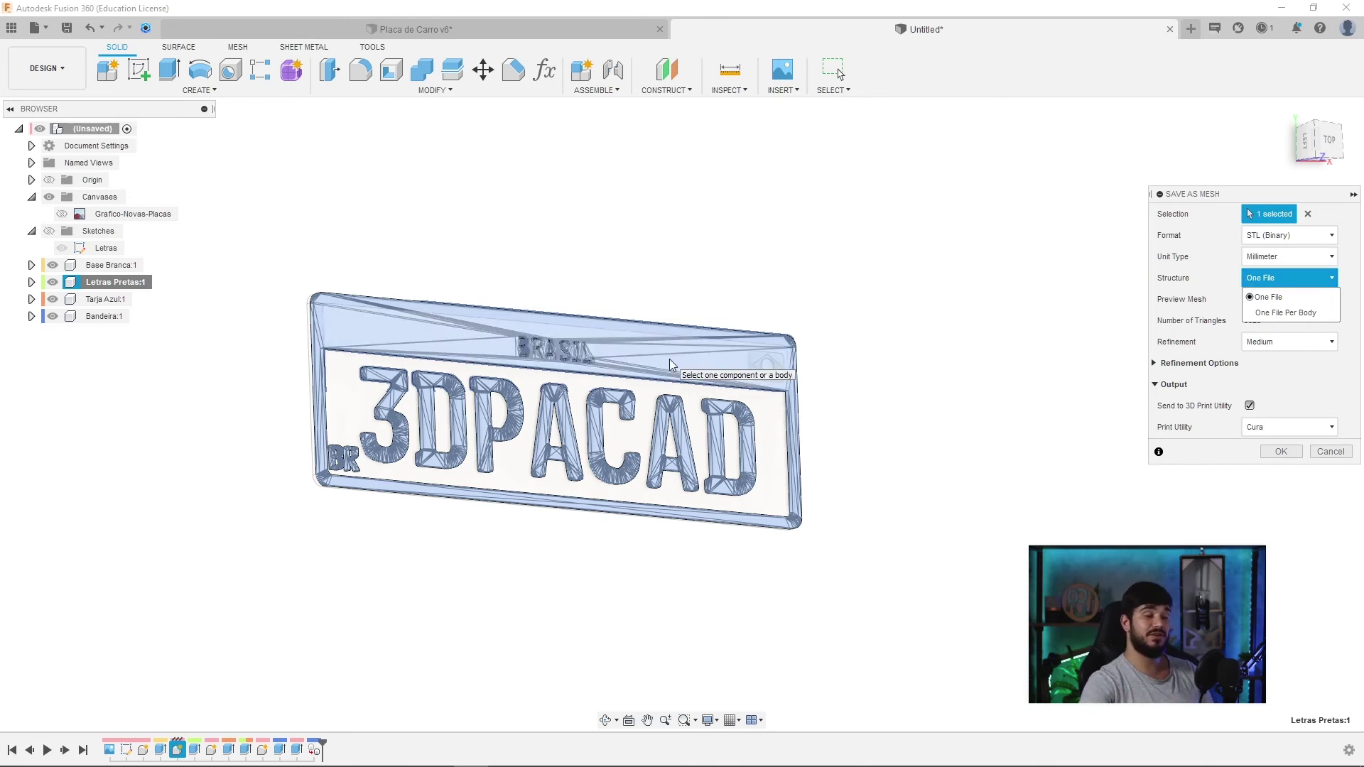
left_click(1260, 285)
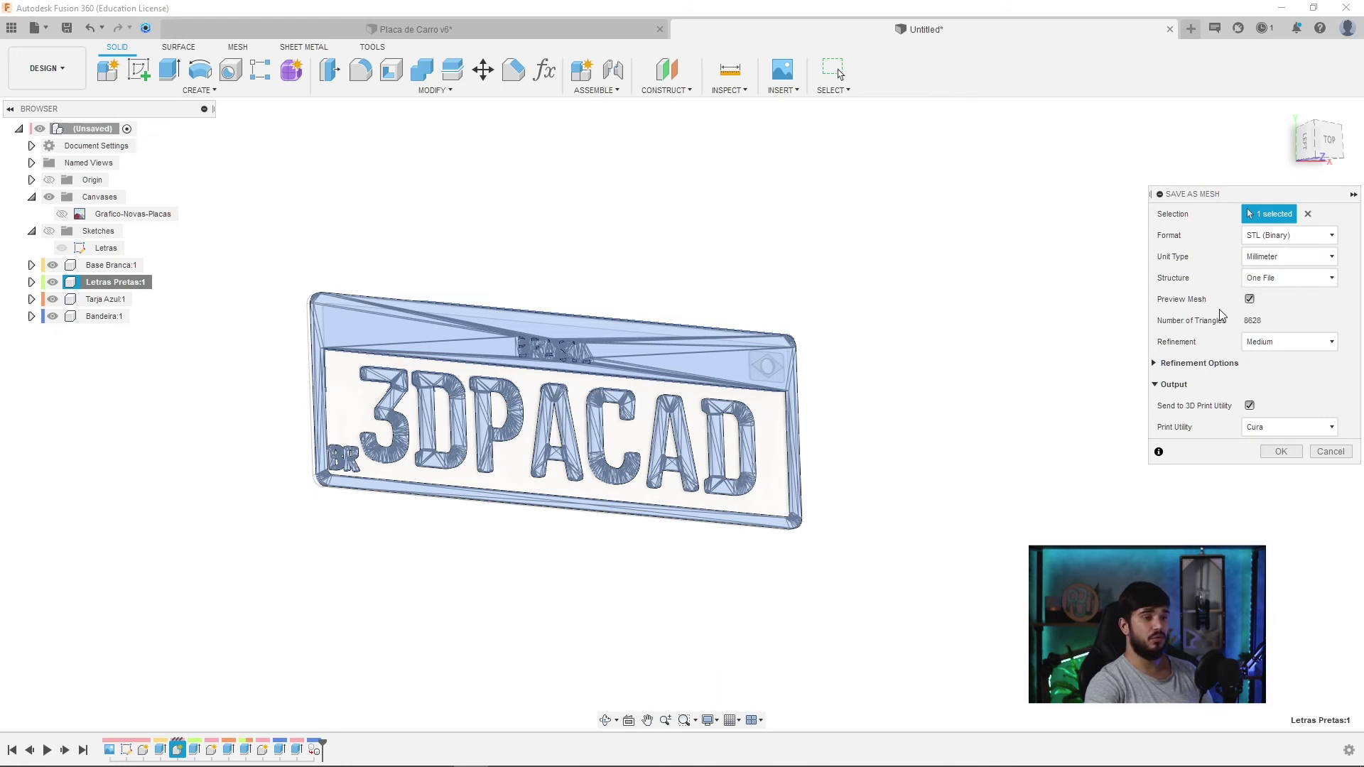
left_click(1311, 347)
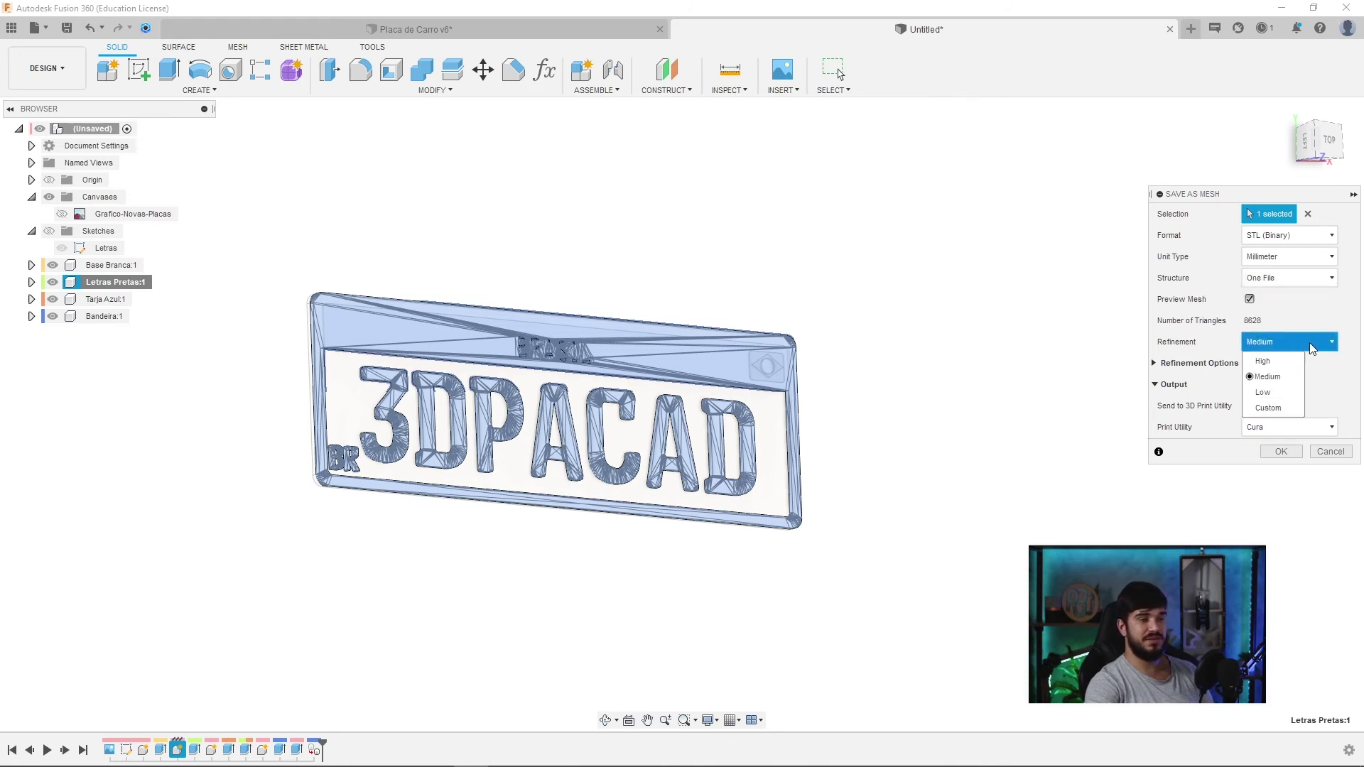
left_click(1302, 341)
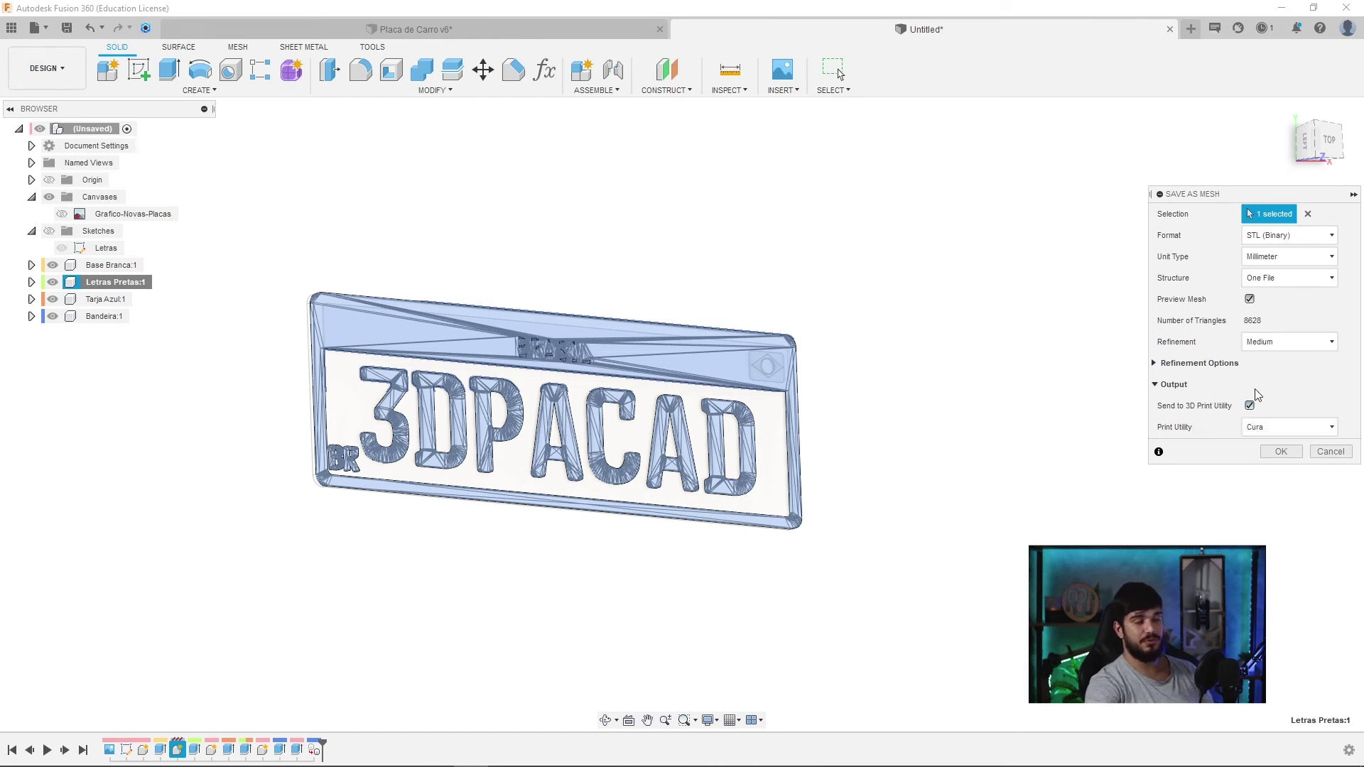
left_click(1272, 426)
left_click(1261, 490)
left_click(1250, 407)
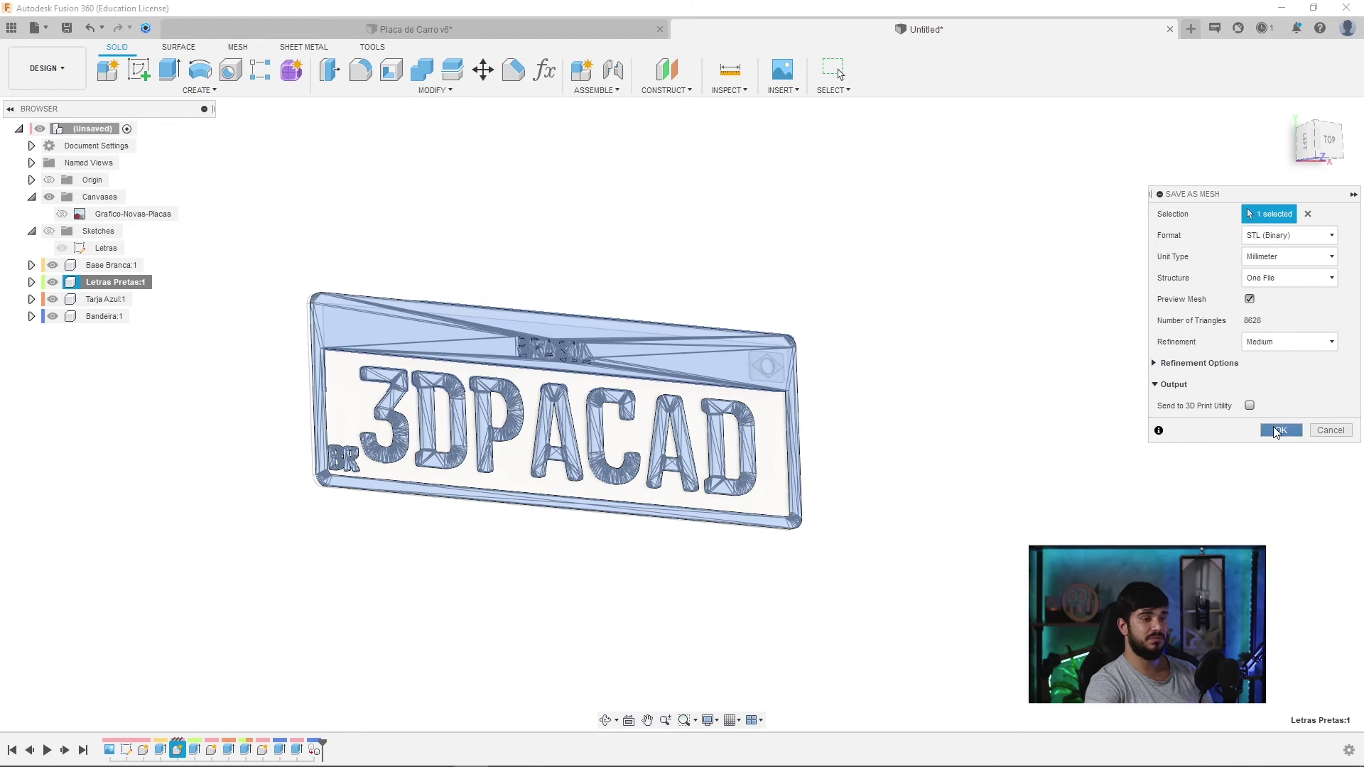
left_click(1279, 430)
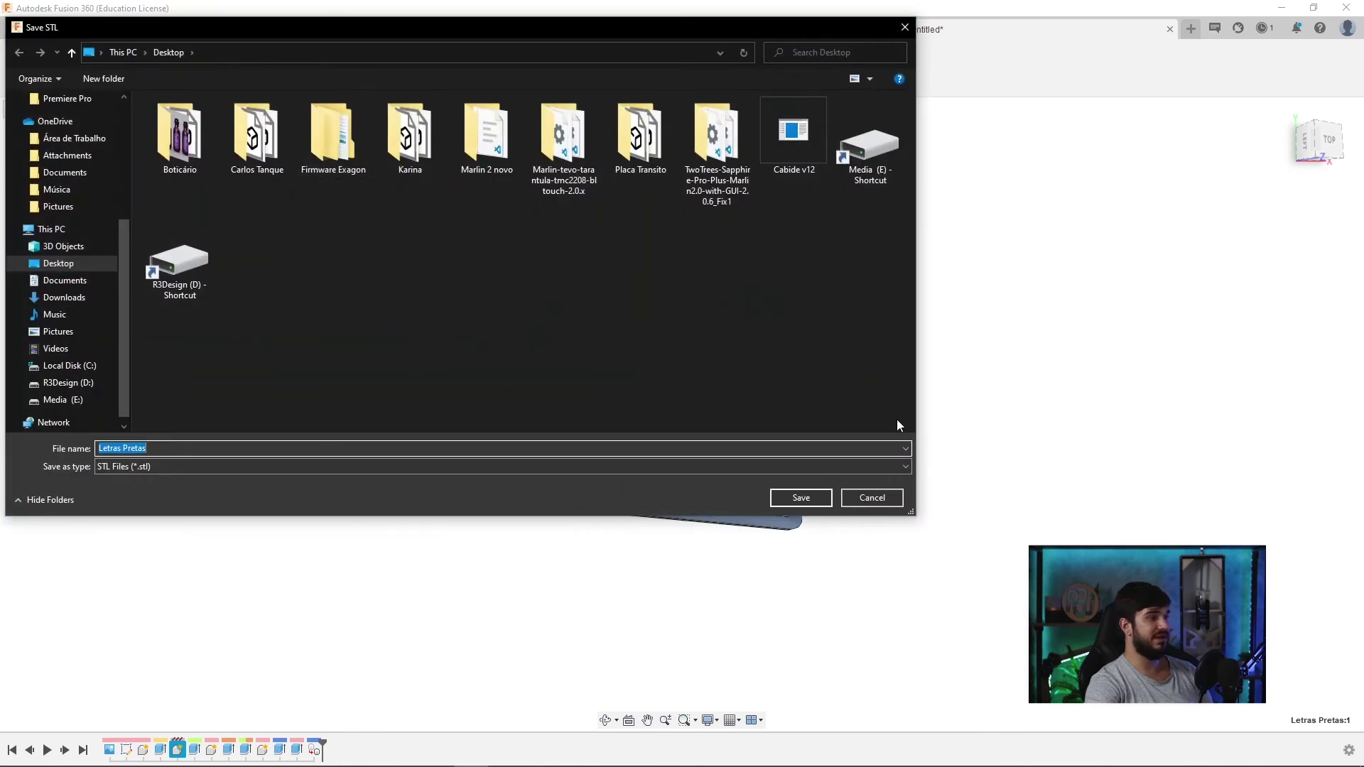
- Cancel the file save and re-export Letras Pretas:1 with Send to 3D Print Utility (Cura) enabled
left_click(883, 498)
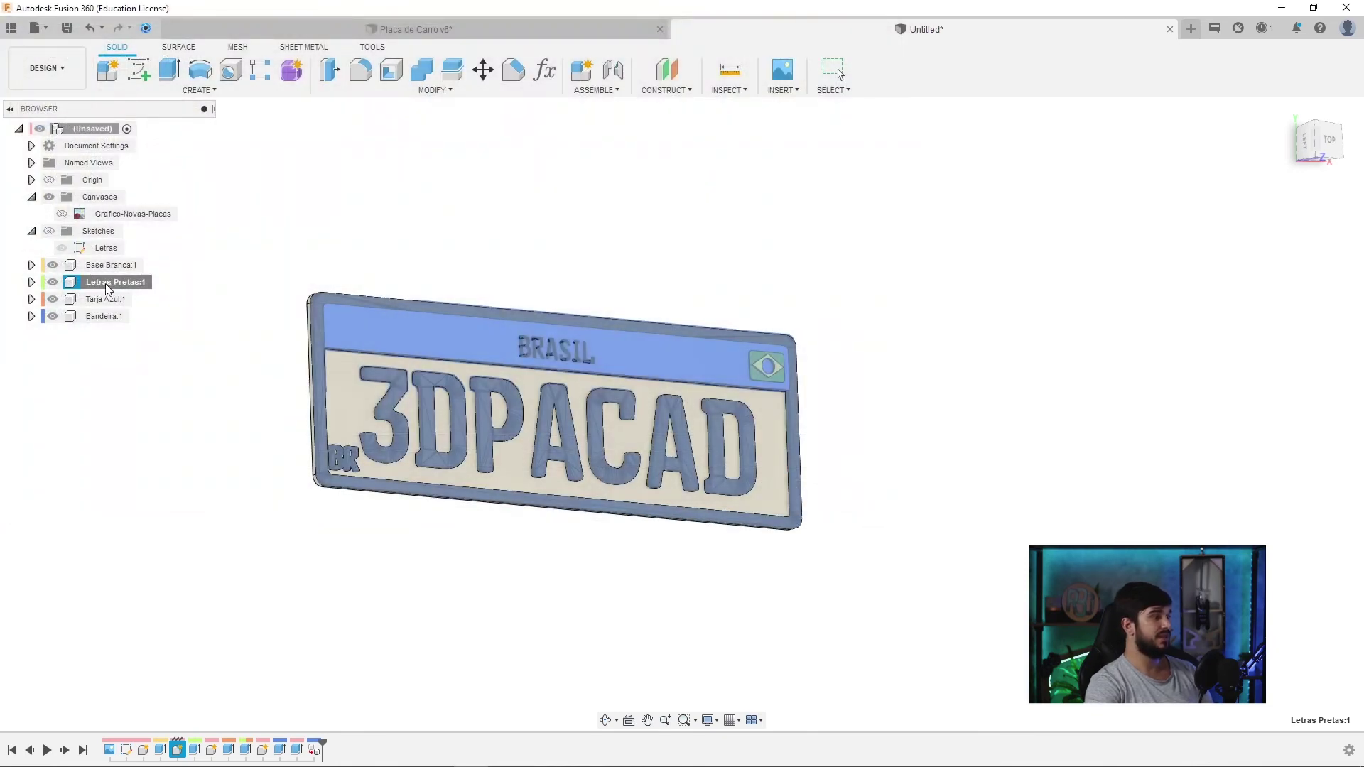
right_click(202, 288)
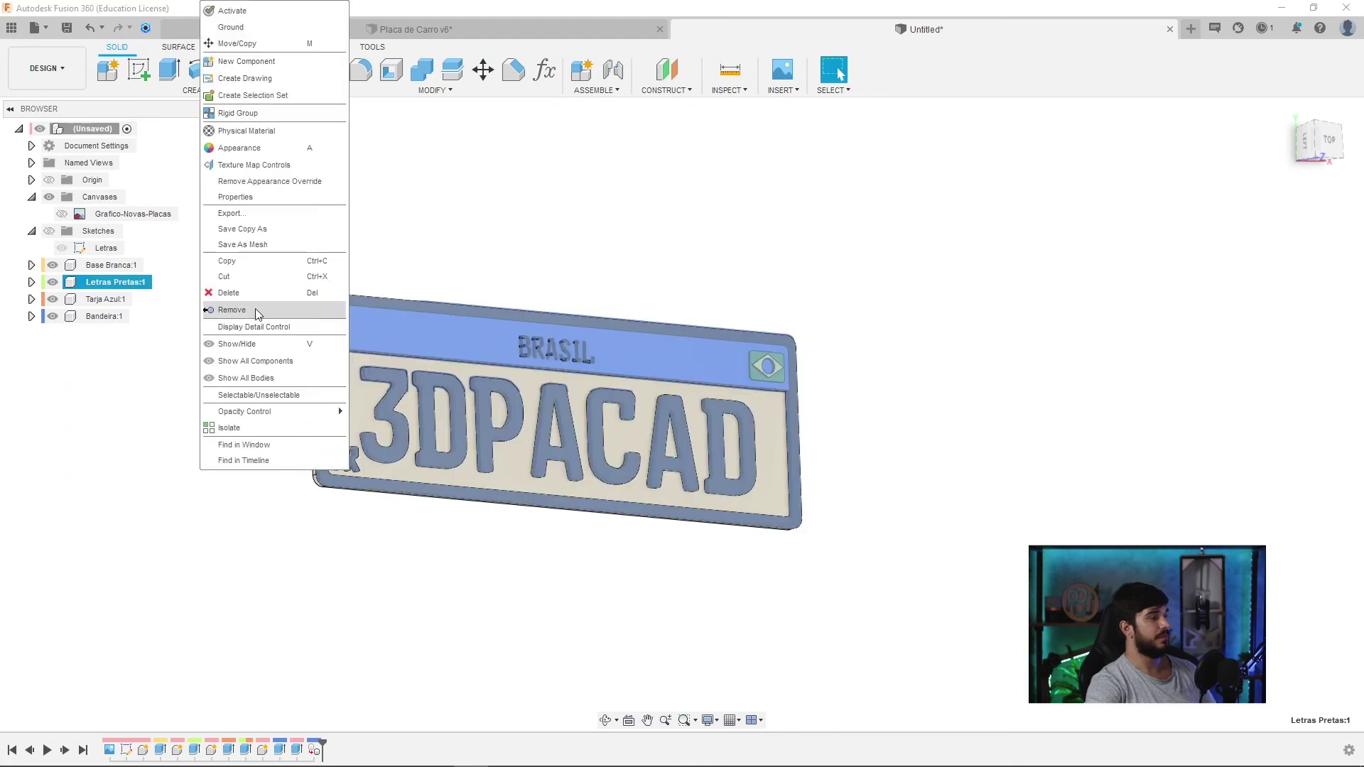
left_click(293, 244)
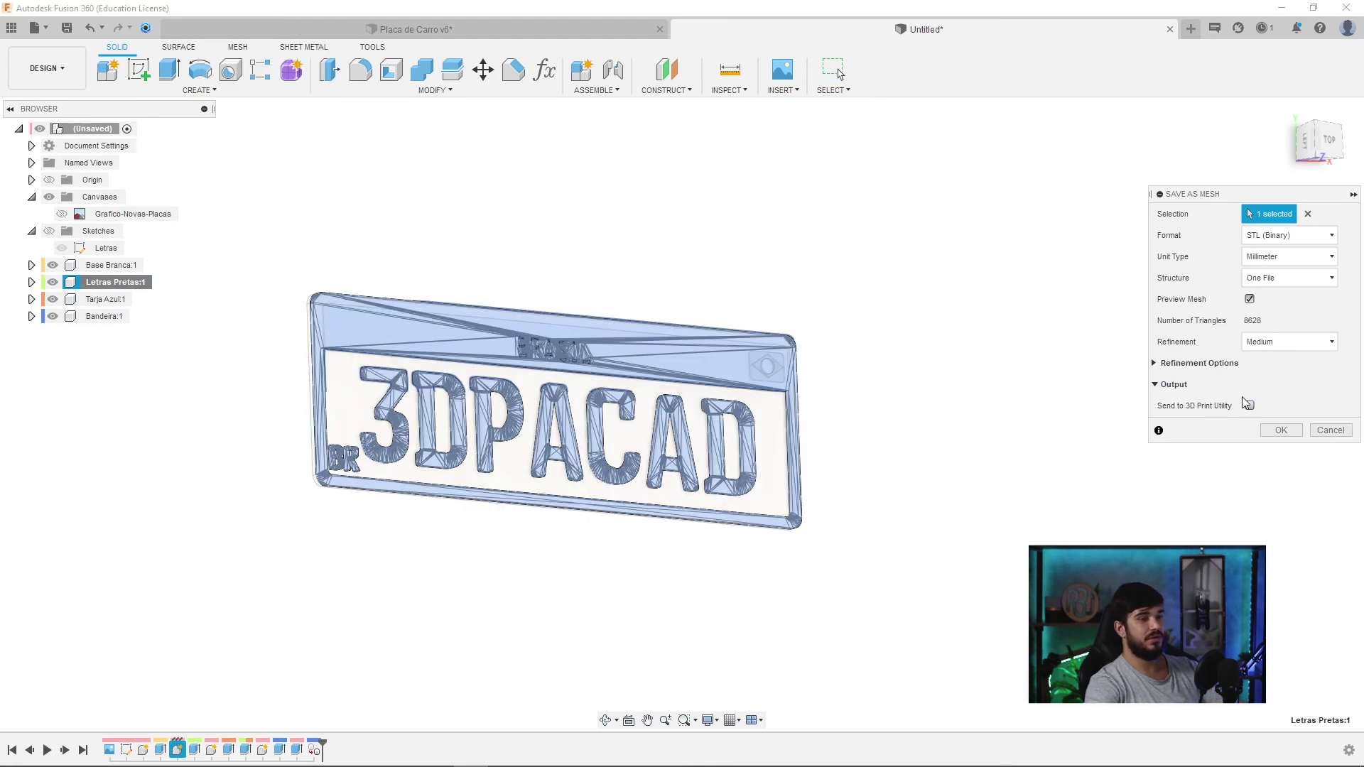
left_click(1249, 405)
left_click(1280, 453)
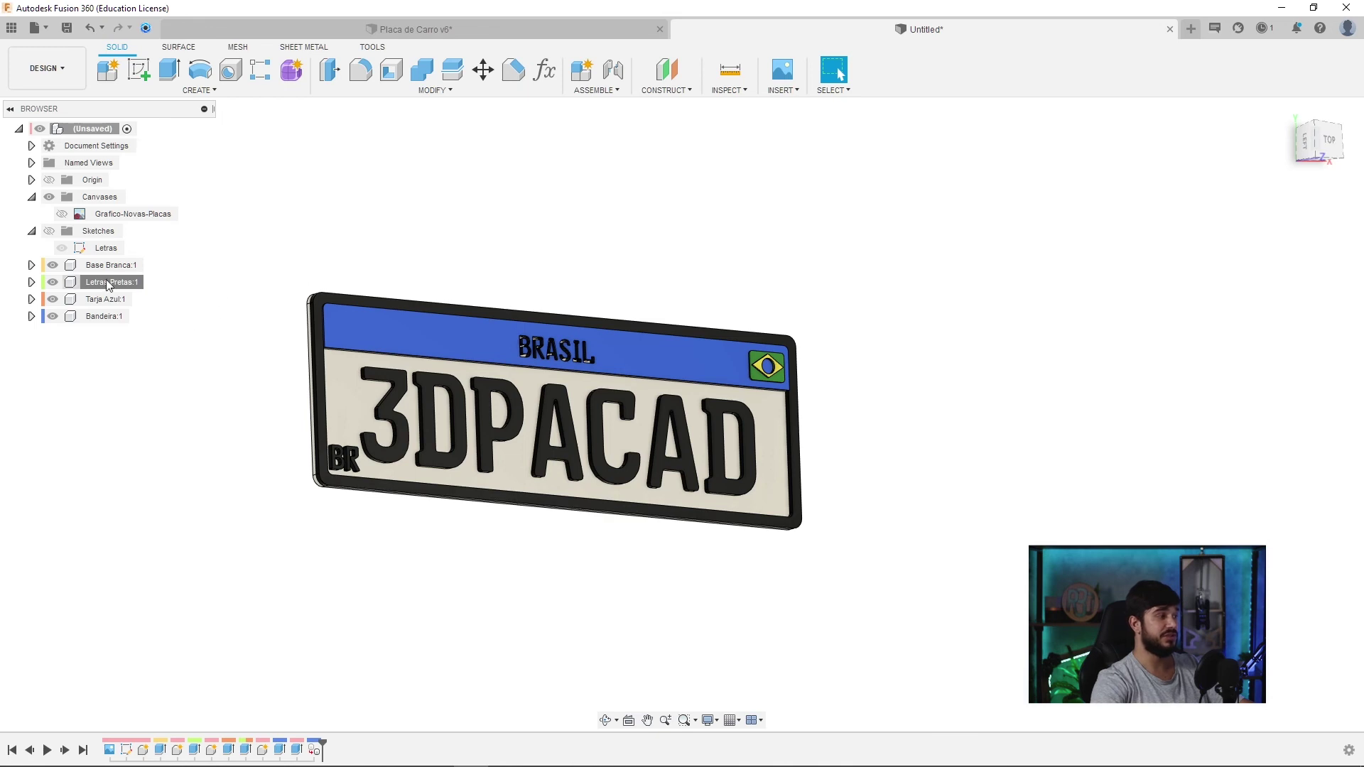
mouse_move(112, 281)
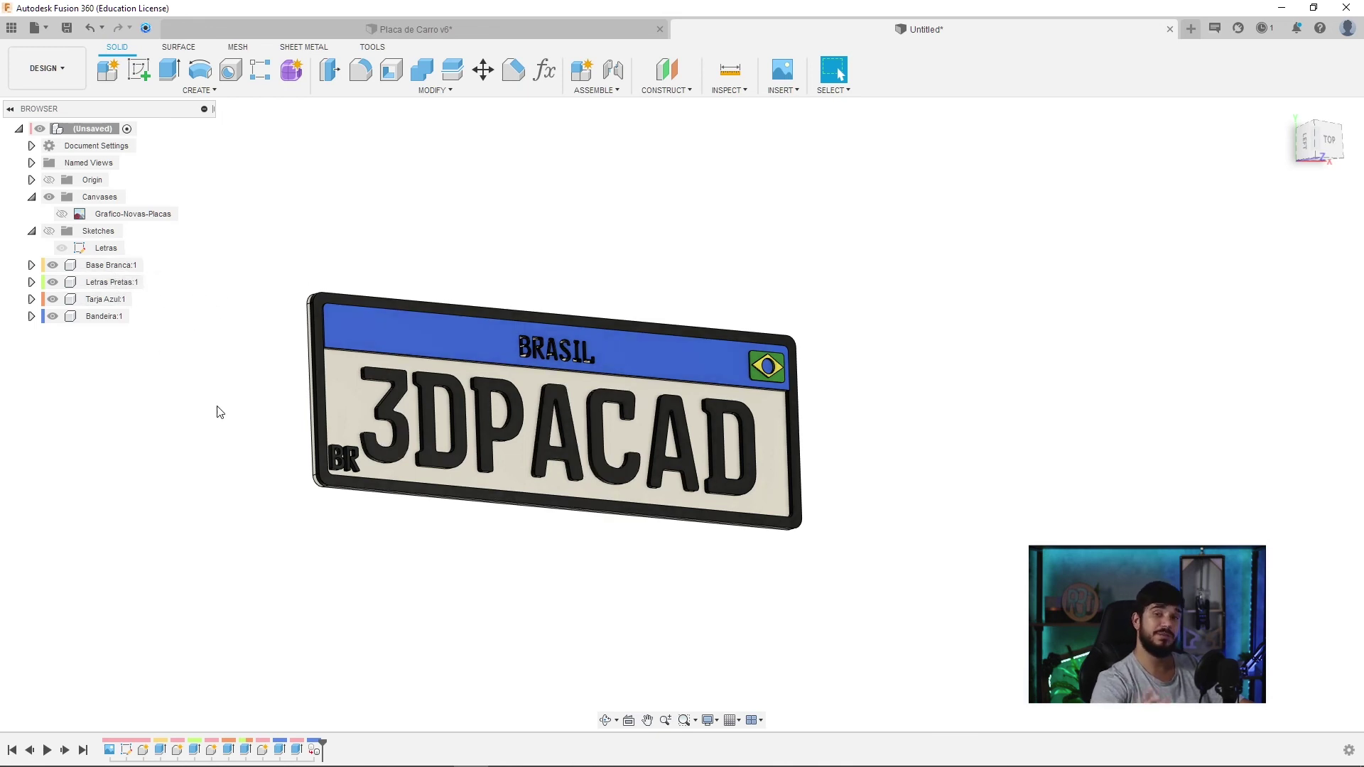
key("alt+Tab")
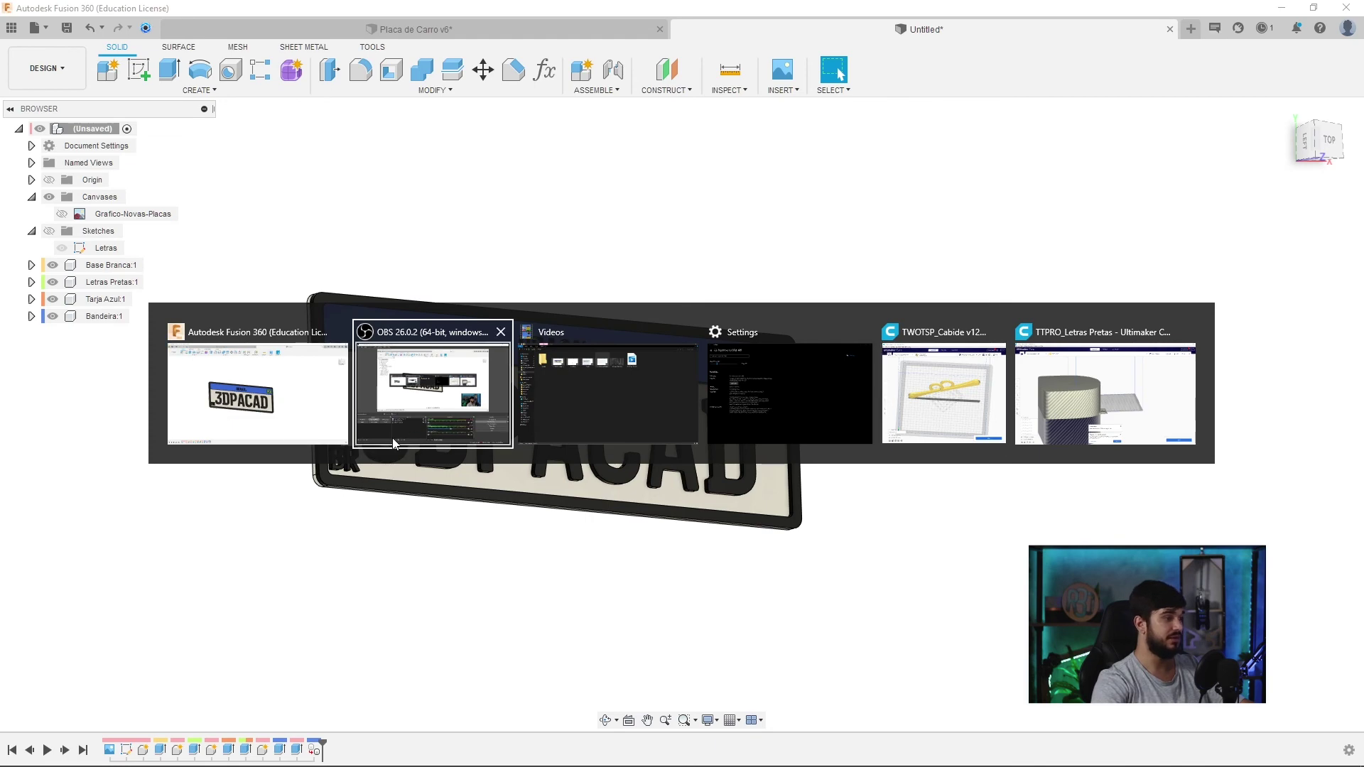
mouse_move(1105, 386)
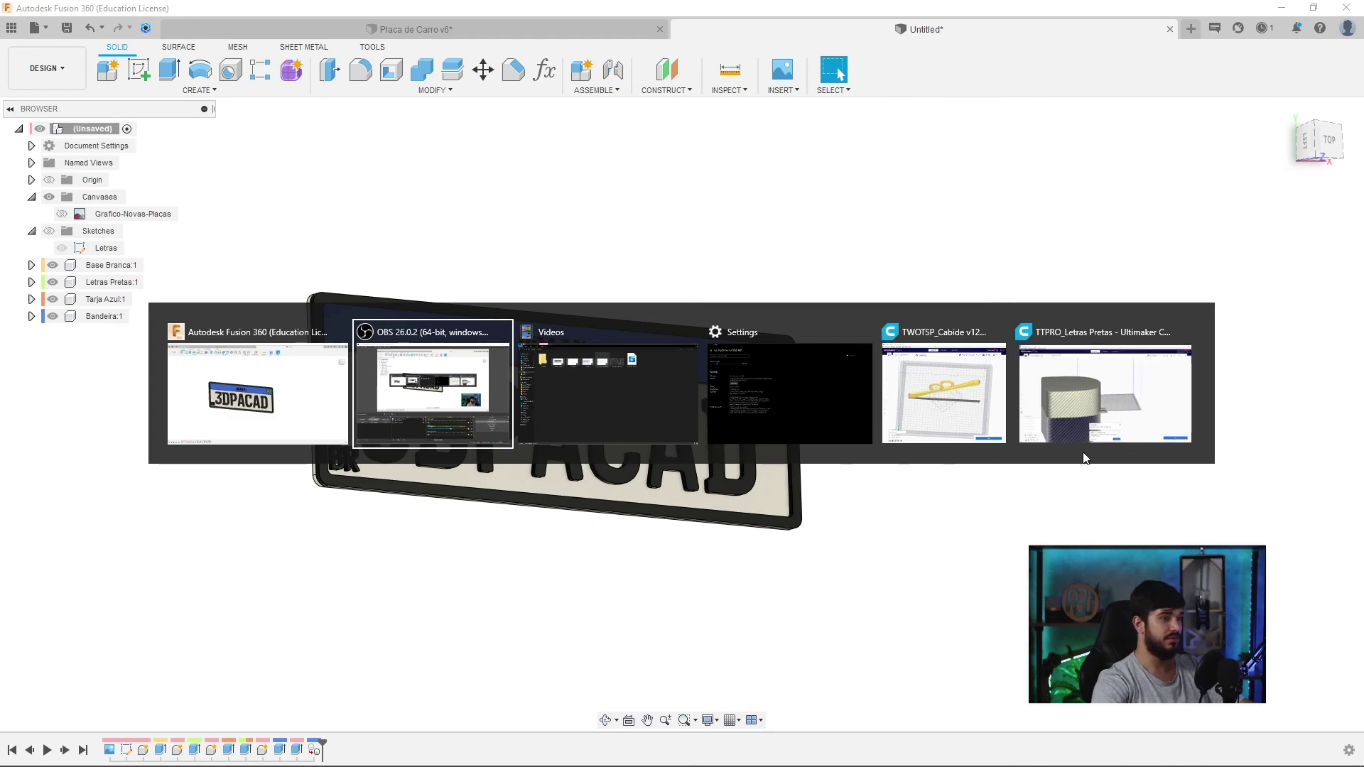
- Undo Cura's automatic 10000% scale-up of the imported Letras Pretas model
left_click(1047, 441)
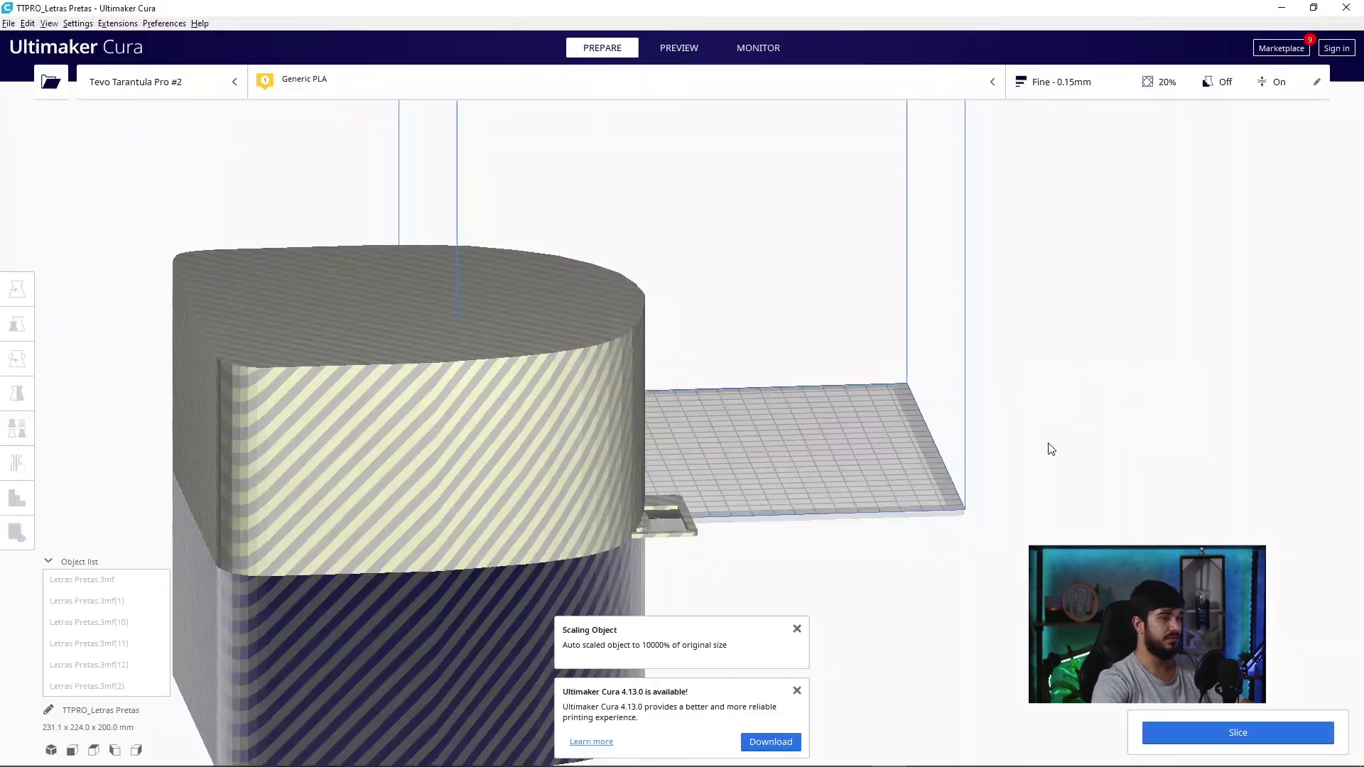
left_click(611, 476)
mouse_move(705, 425)
right_mouse_down()
mouse_move(632, 517)
mouse_move(522, 537)
mouse_move(664, 536)
mouse_move(951, 458)
mouse_move(658, 507)
mouse_move(577, 480)
mouse_move(591, 509)
mouse_move(547, 475)
right_mouse_up()
key("ctrl+z")
- Try dragging the sign's base plate onto the build plate, undo it, and select all models
left_click(547, 475)
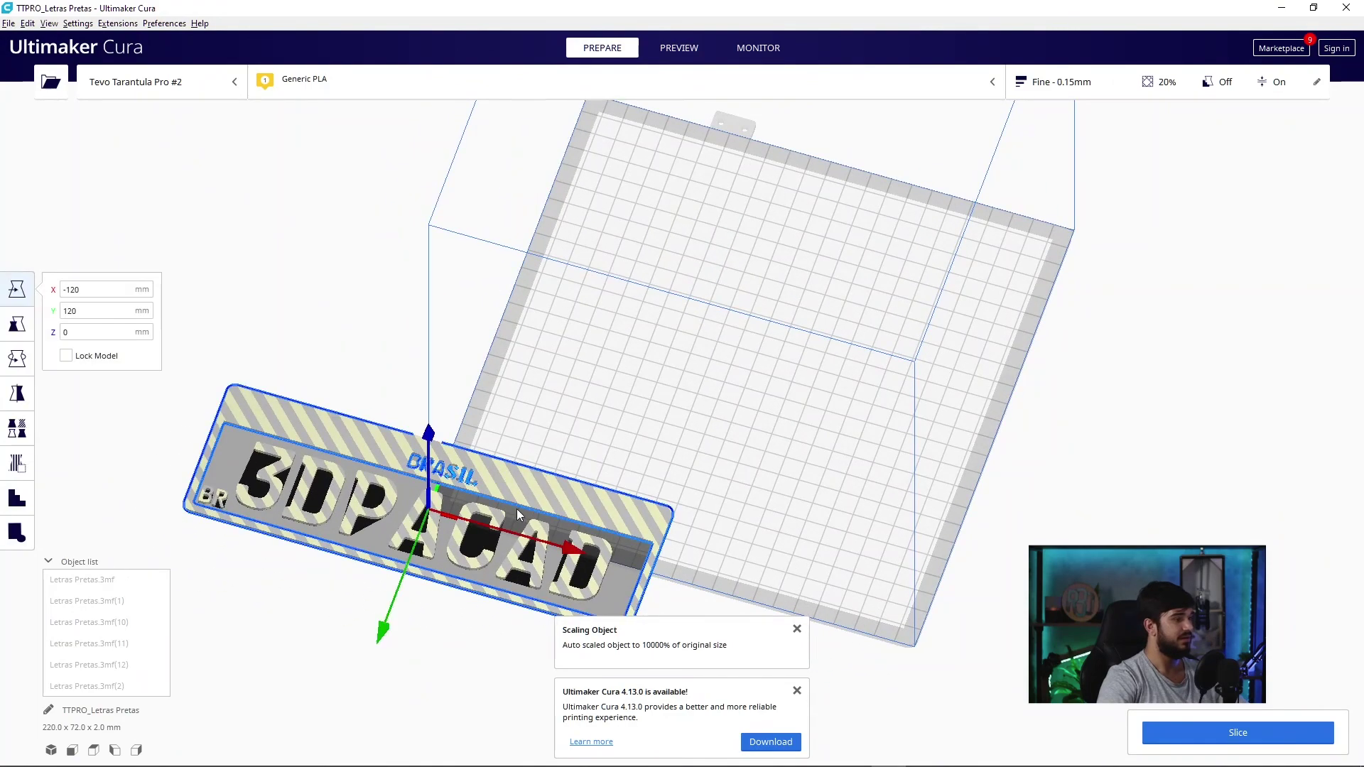
left_click(742, 420)
mouse_move(742, 419)
right_mouse_down()
mouse_move(648, 416)
mouse_move(569, 376)
mouse_move(510, 437)
right_mouse_up()
left_click(510, 437)
left_click_drag(510, 437, 824, 427)
mouse_move(520, 488)
right_mouse_down()
mouse_move(816, 451)
mouse_move(862, 426)
mouse_move(711, 478)
right_mouse_up()
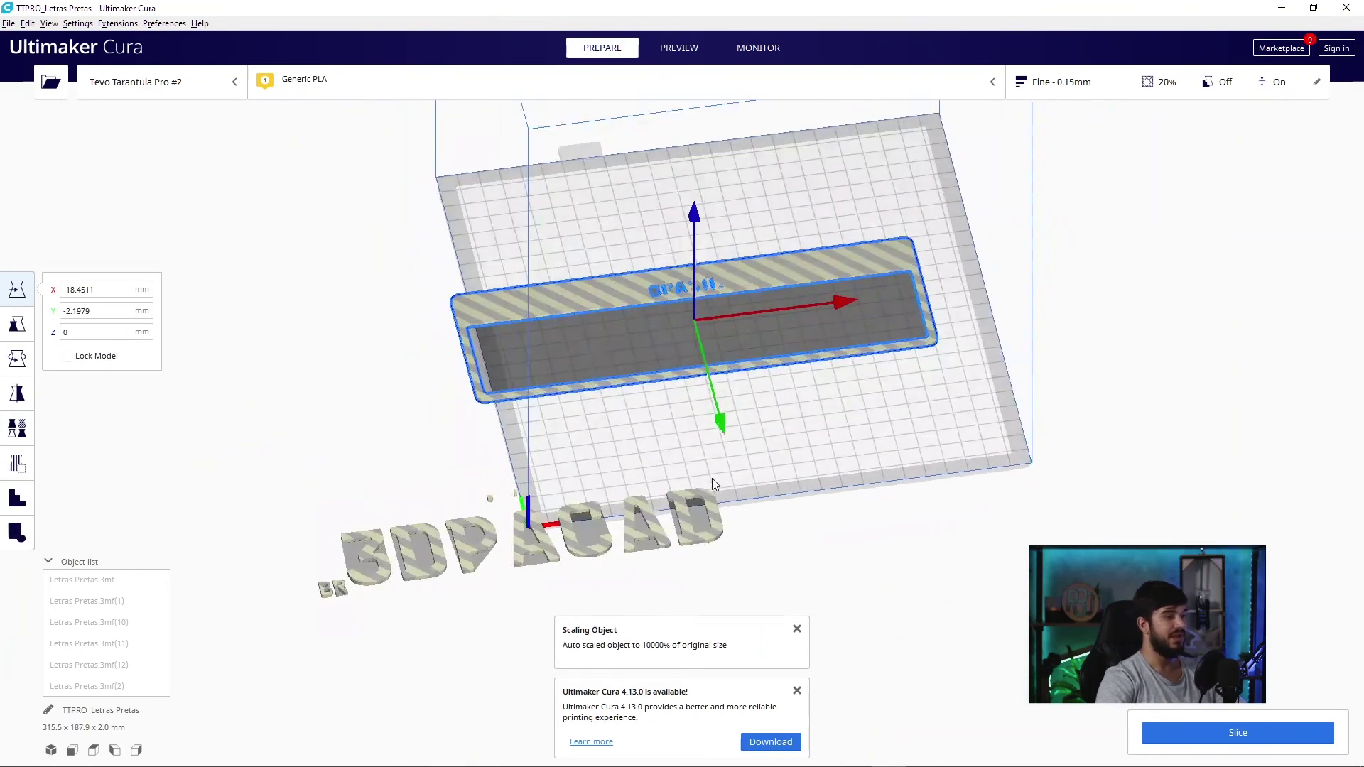
key("ctrl+z")
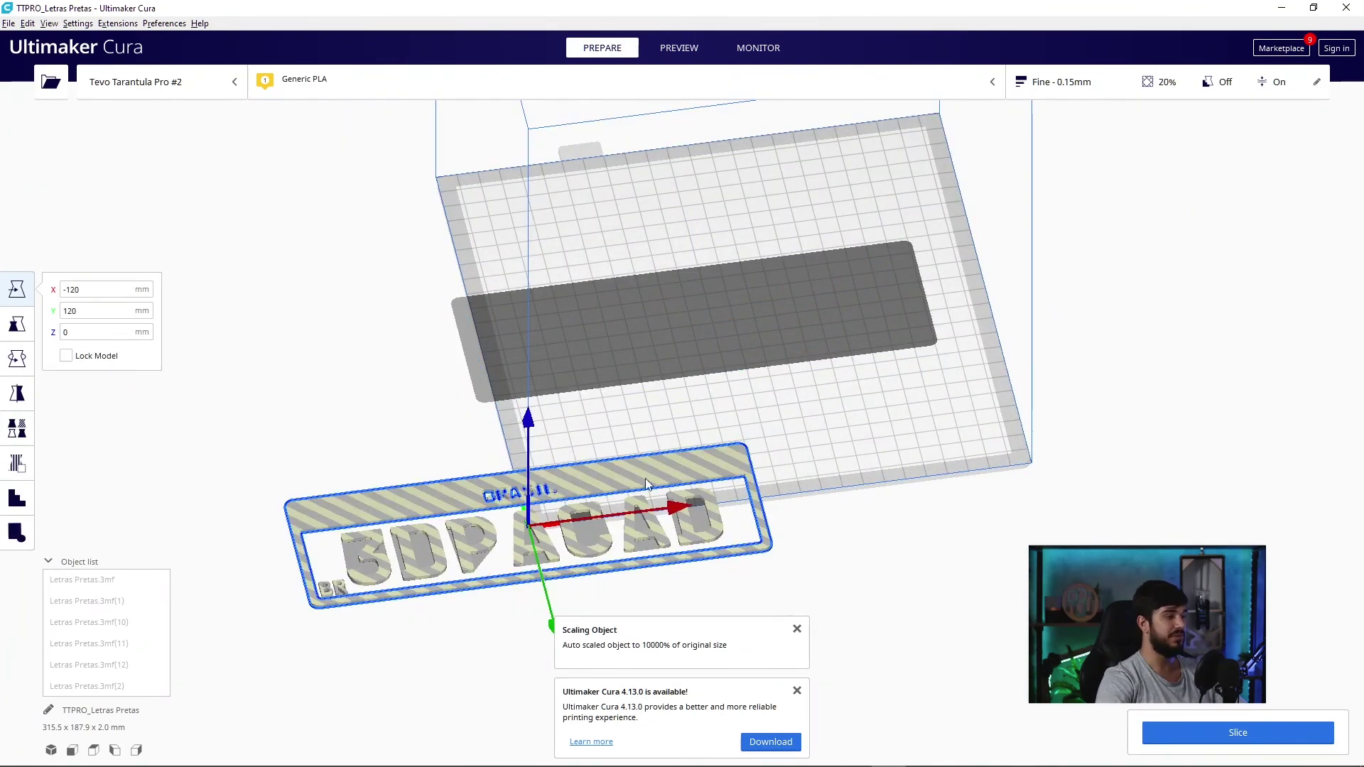
left_click(193, 417)
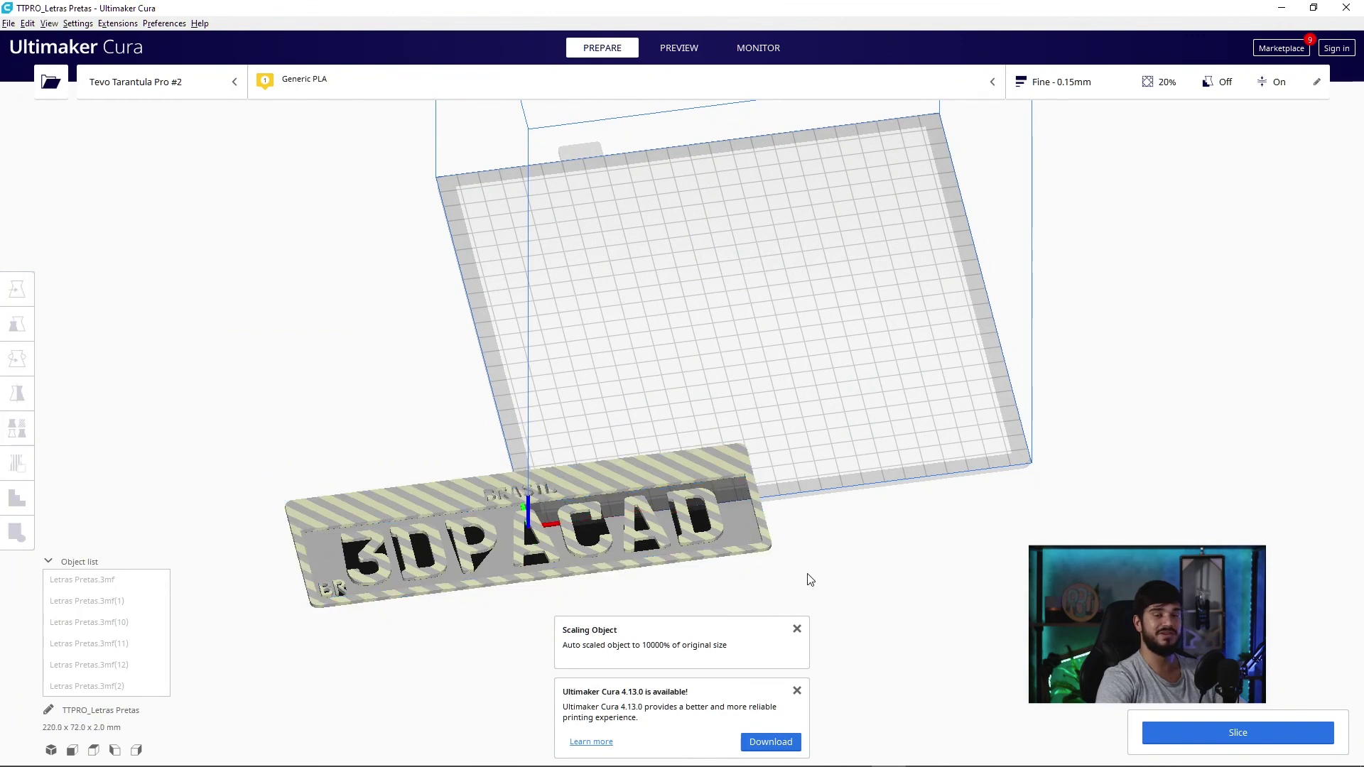
key("ctrl+a")
- Group all the plate parts as Group #1 and drag it near the build plate centre
right_click(545, 497)
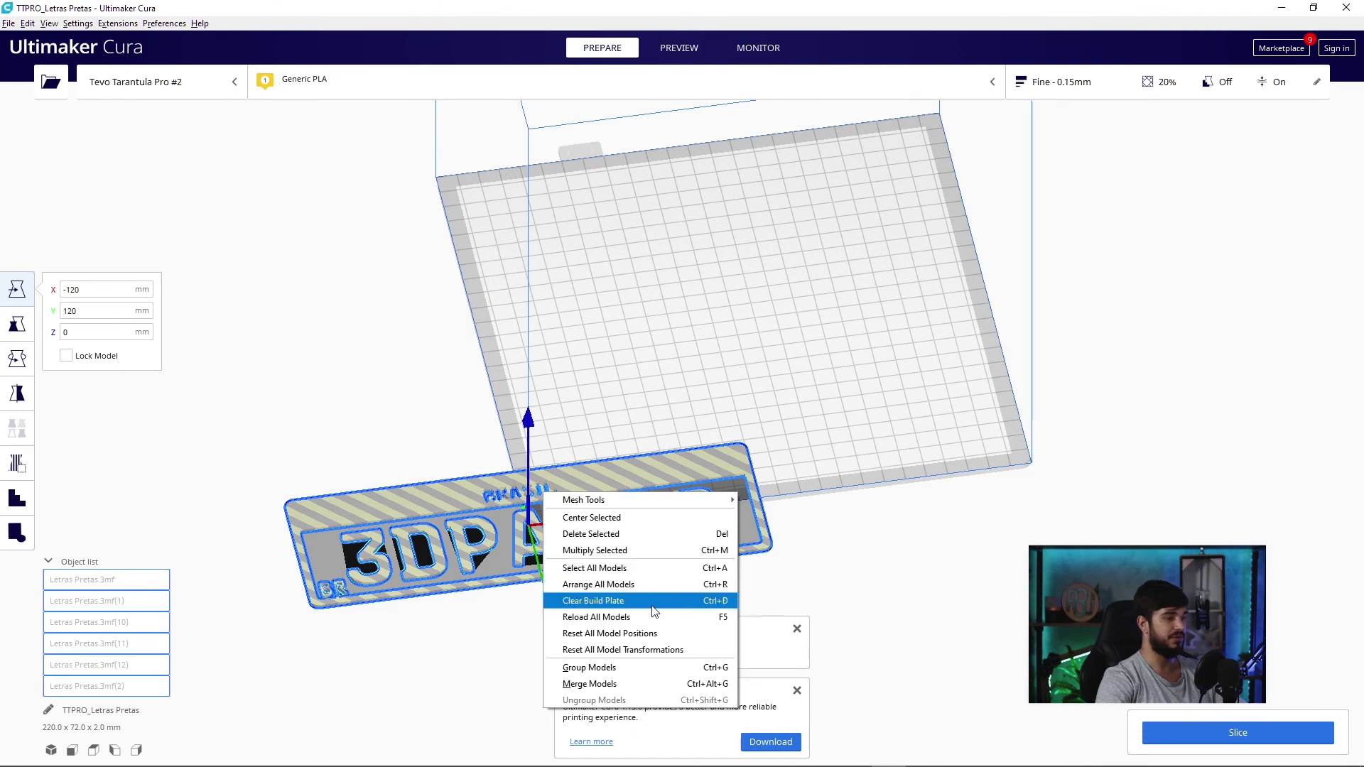
left_click(661, 668)
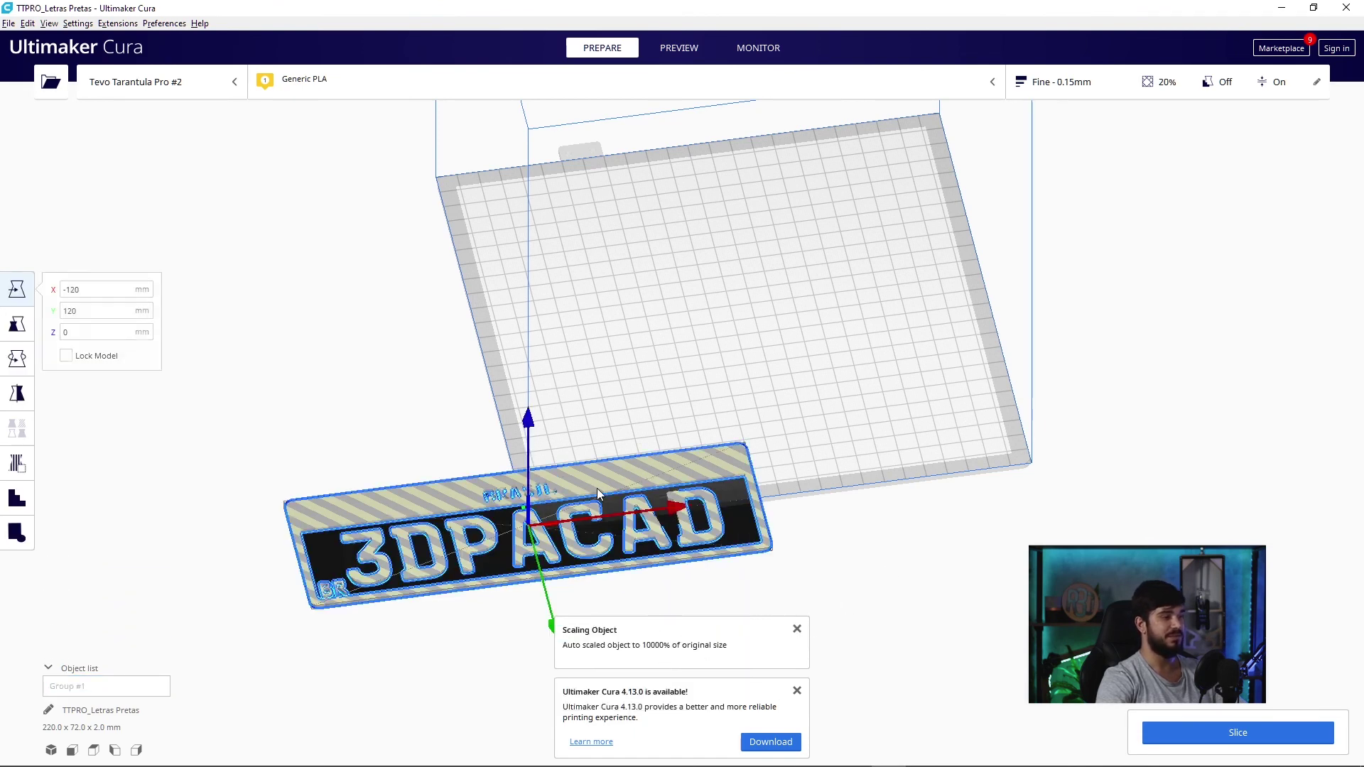
left_click_drag(593, 479, 786, 263)
mouse_move(972, 609)
right_mouse_down()
mouse_move(879, 425)
mouse_move(625, 395)
mouse_move(757, 314)
right_mouse_up()
scroll(879, 425, "up", 3)
scroll(879, 425, "down", 2)
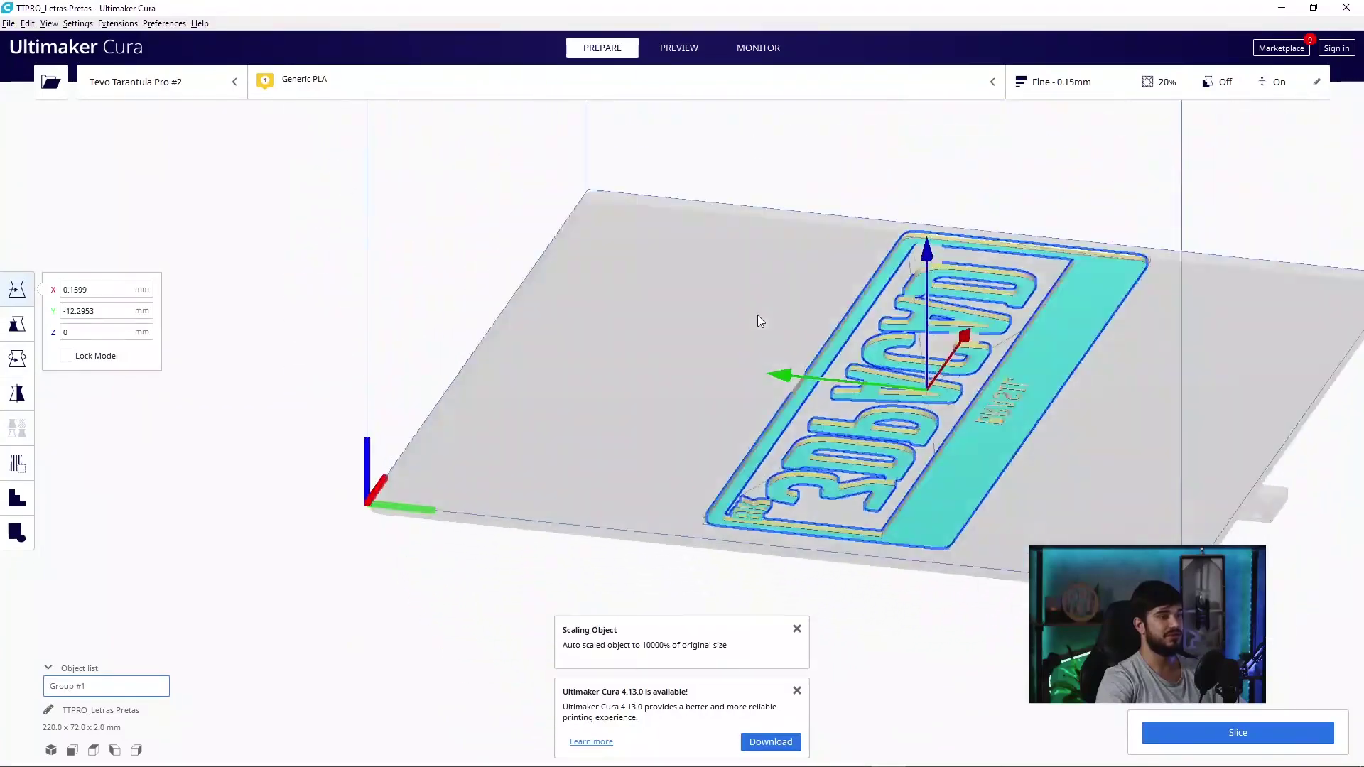